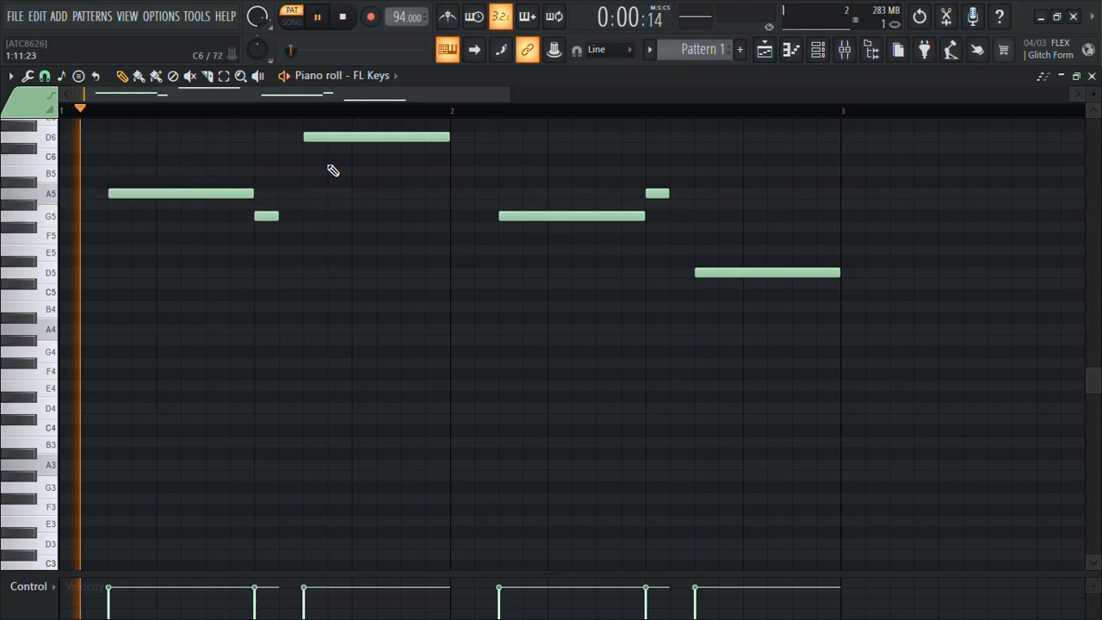
Step: Lower the D6 note in bar 1 to B5 and transpose the whole note line down two octaves
drag(346, 136, 343, 196)
key(space)
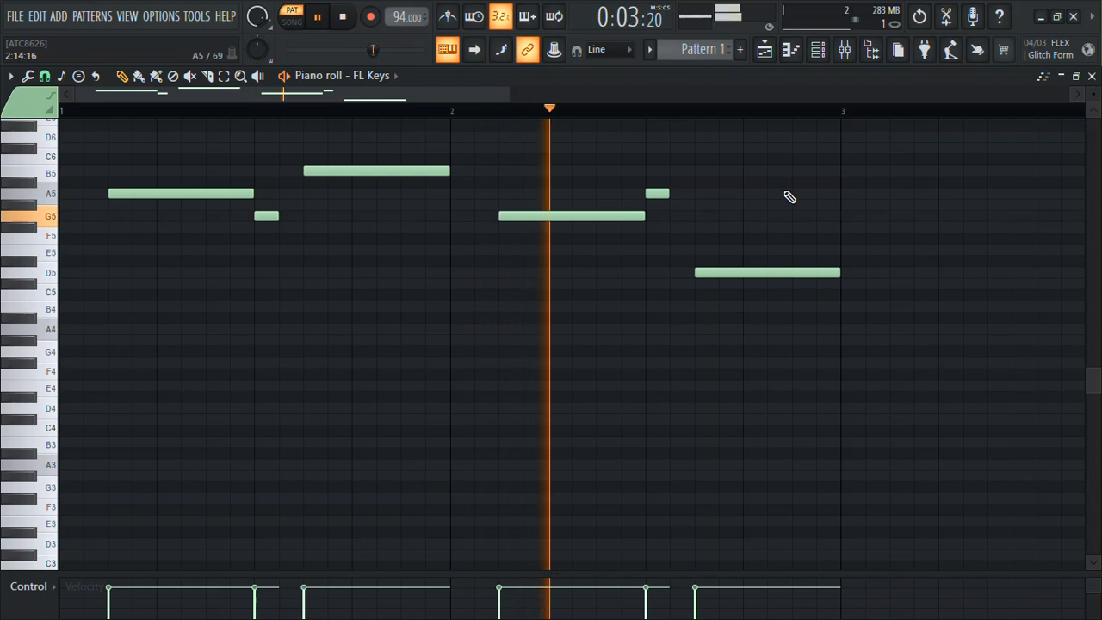
key(space)
key(ctrl+Down)
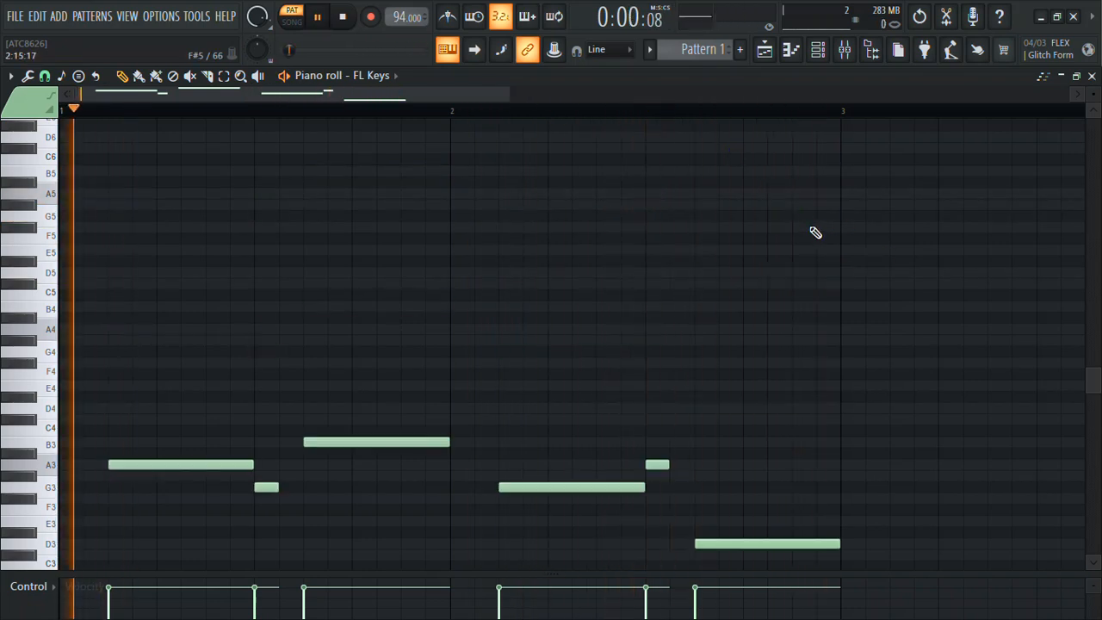
Step: Duplicate all notes of the bass line and raise the copy three octaves as chord roots
drag(869, 291, 153, 561)
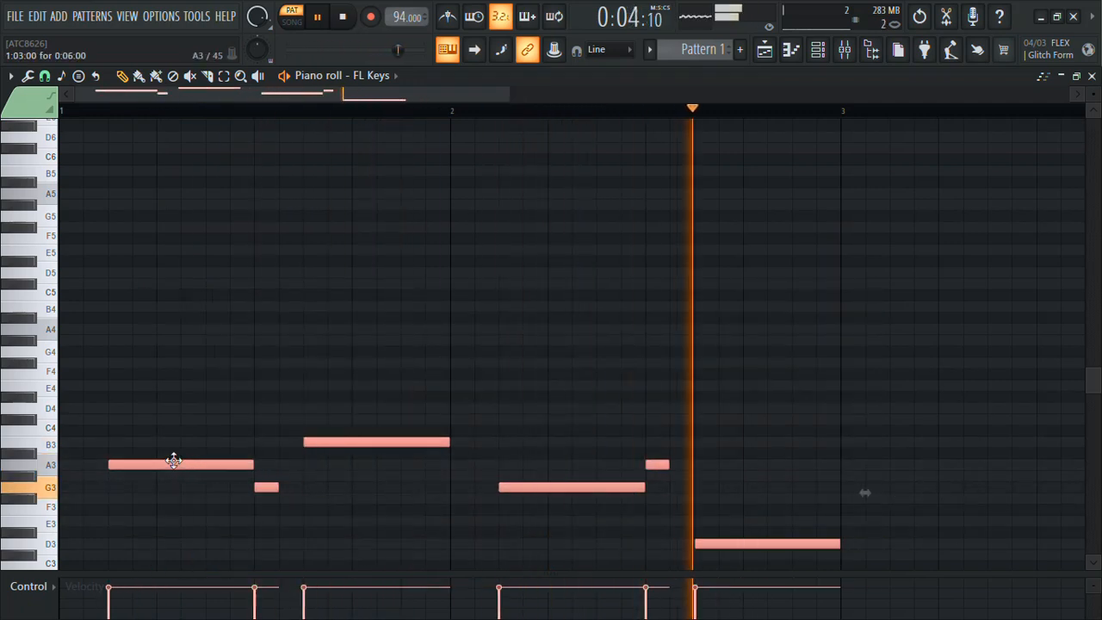
key(ctrl+Up)
key(ctrl+Up)
key(ctrl+Up)
scroll(180, 467, up, 5)
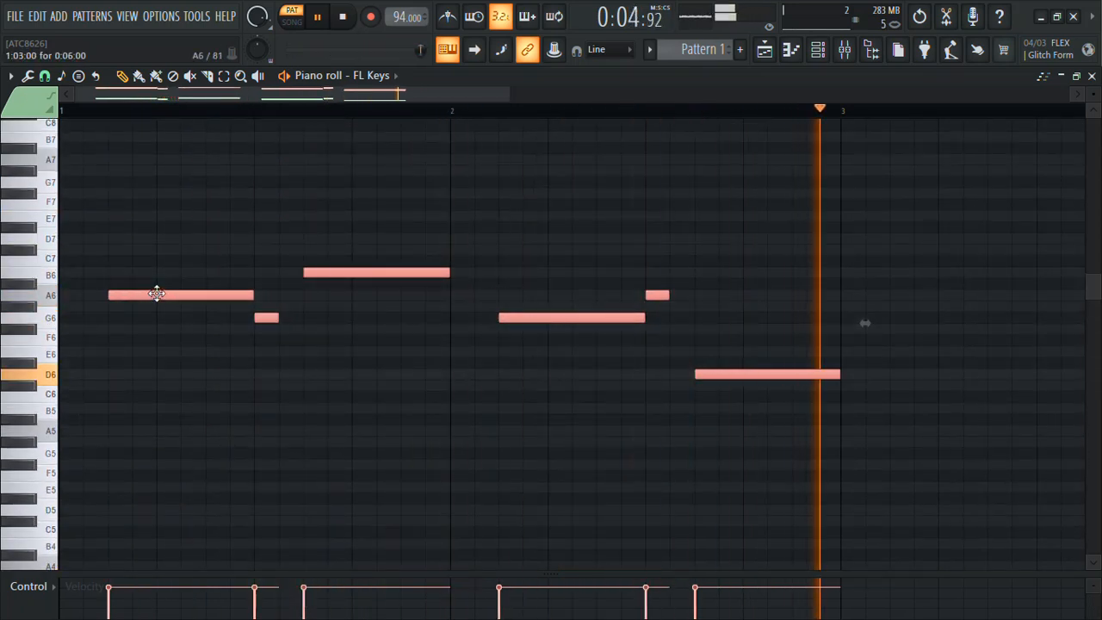
Step: Duplicate the raised root notes and shift the copy up seven semitones to add the fifths
key(shift+Up)
key(shift+Up)
key(shift+Up)
key(shift+Up)
key(shift+Up)
key(shift+Up)
key(shift+Up)
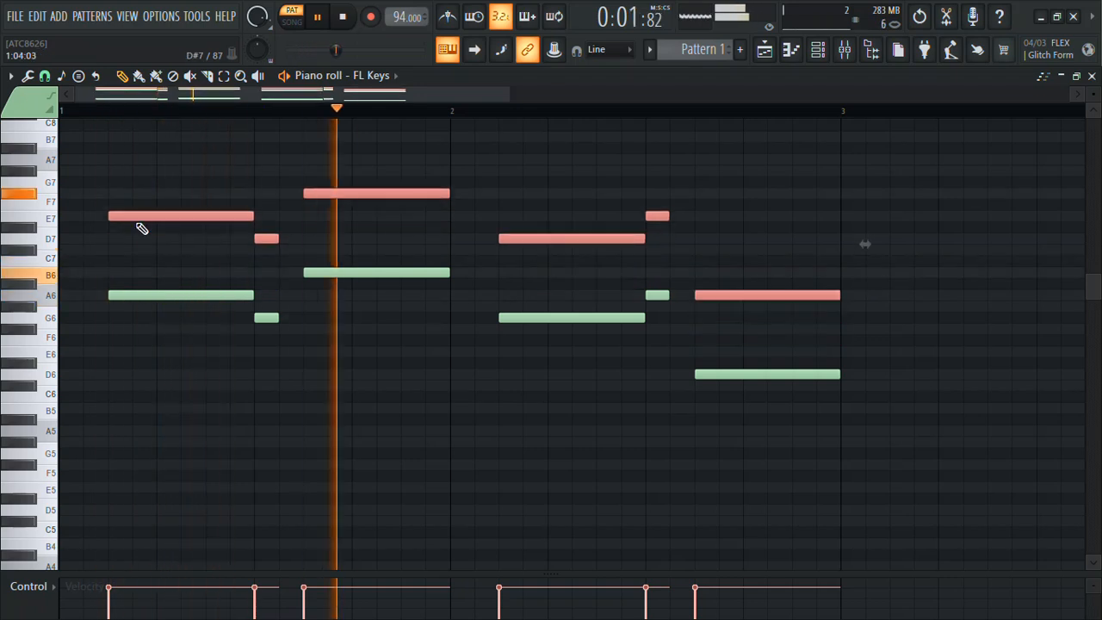
Step: Copy the layer of fifths down three semitones to add major thirds, starting on C#7, and play the chords
key(space)
drag(130, 215, 133, 250)
key(space)
key(space)
key(space)
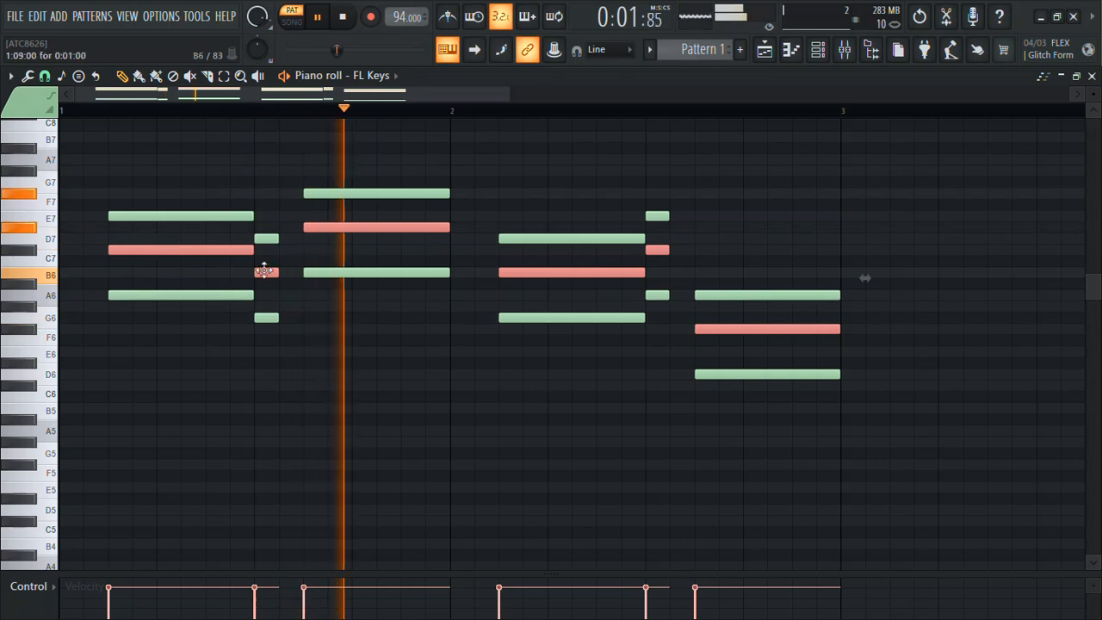
Step: Lower all three chord layers by one octave and move the second chord's D#6 note down to D6
drag(835, 180, 172, 388)
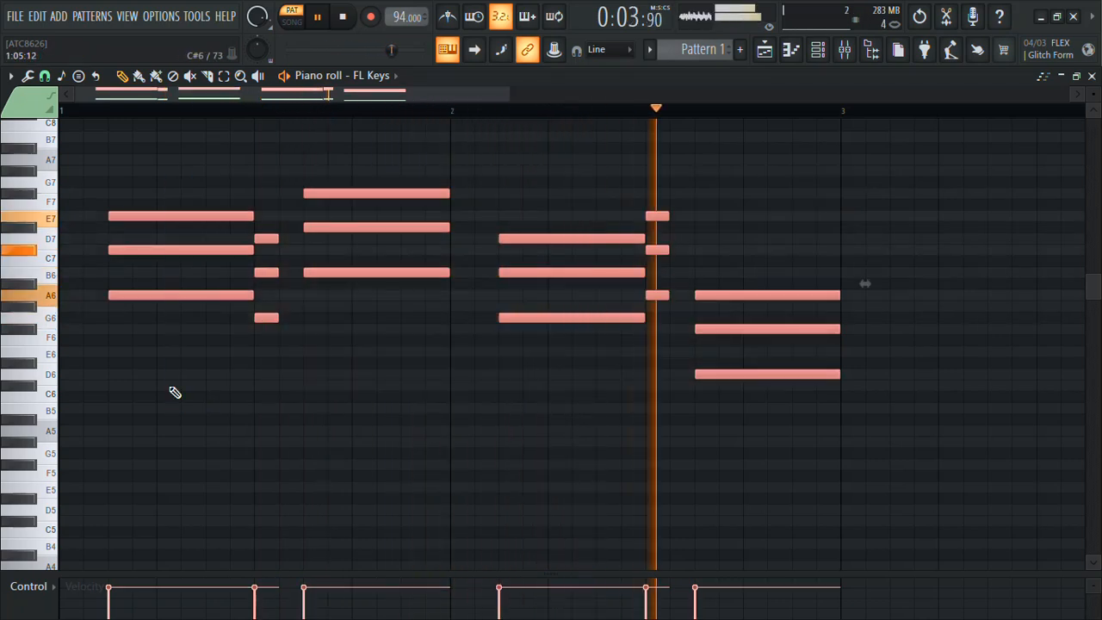
key(ctrl+Down)
scroll(172, 392, down, 1)
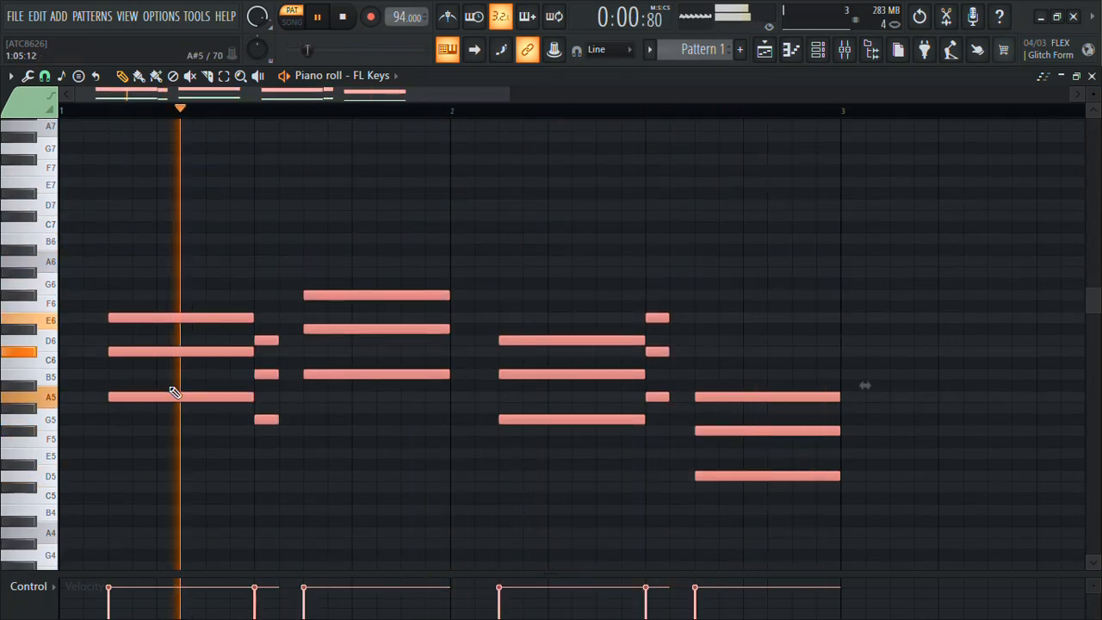
click(393, 354)
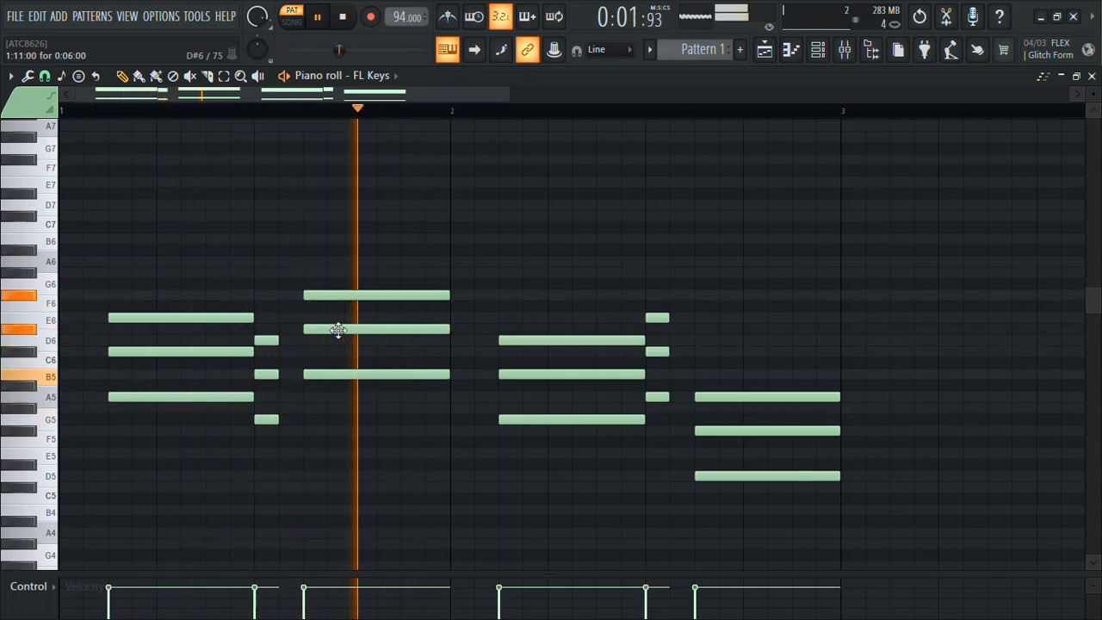
drag(338, 341, 337, 342)
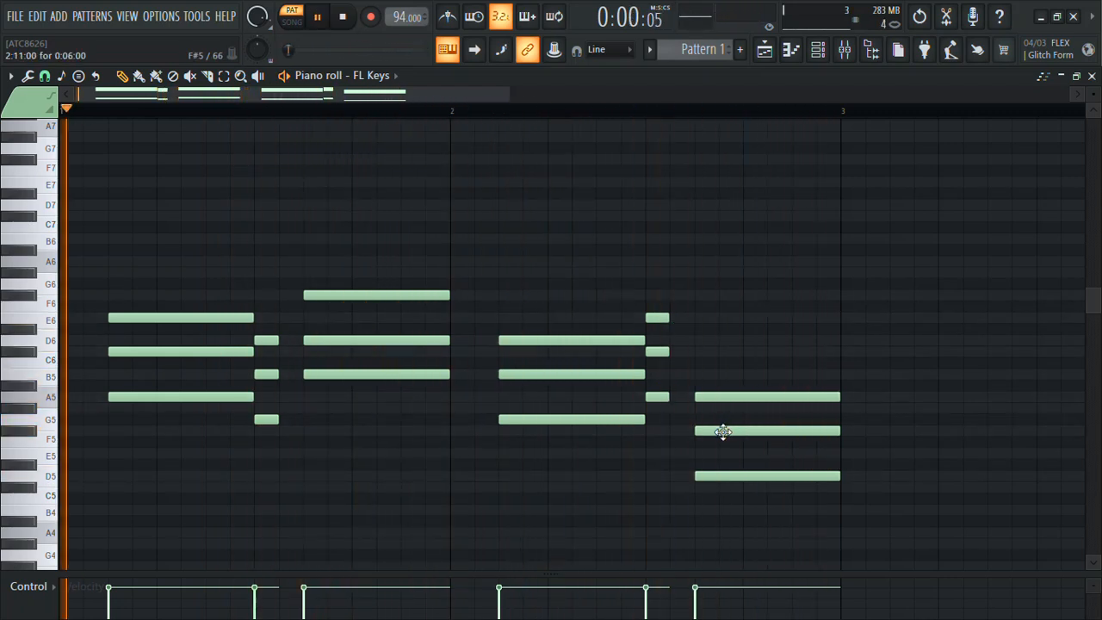
Step: Delete the short three-note chords after the first and third long chords, keeping the short bass notes
right_click(265, 339)
right_click(266, 374)
right_click(266, 419)
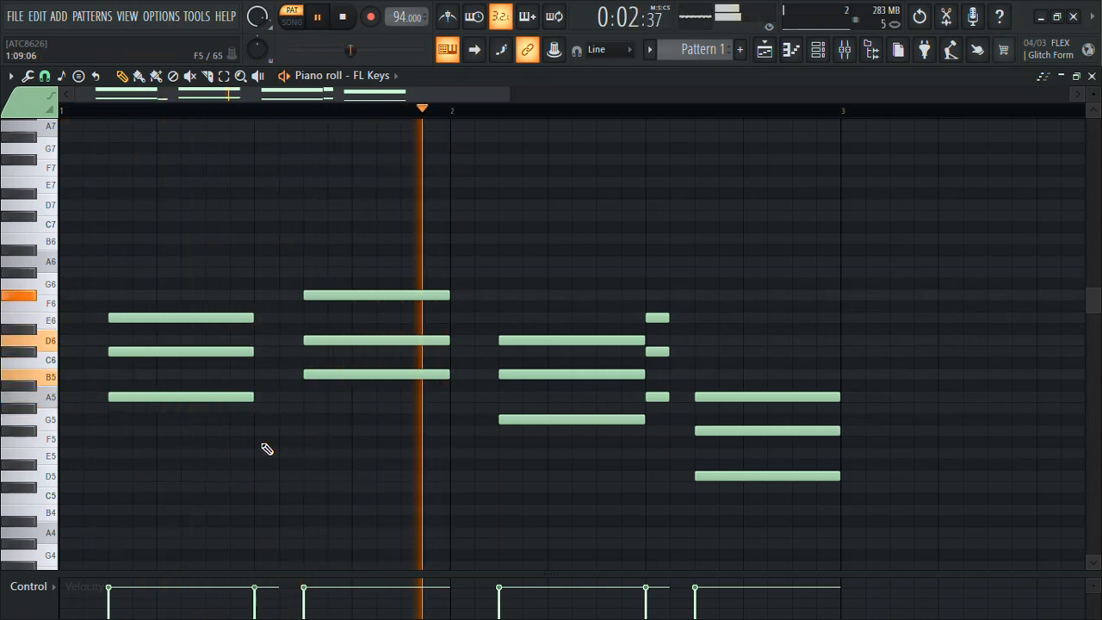
right_click(657, 350)
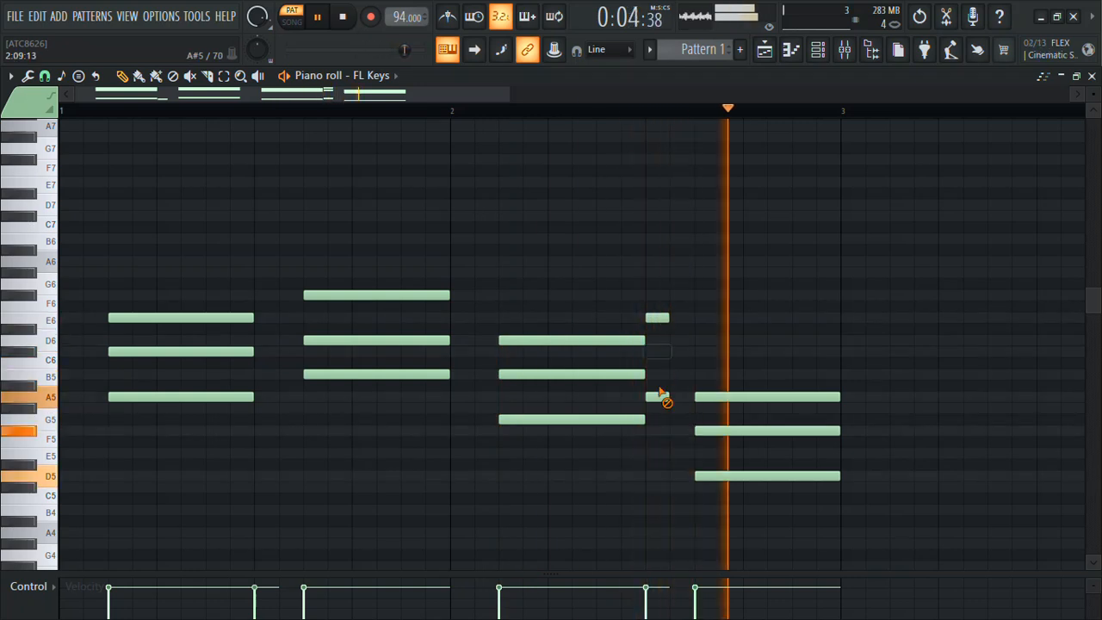
key(space)
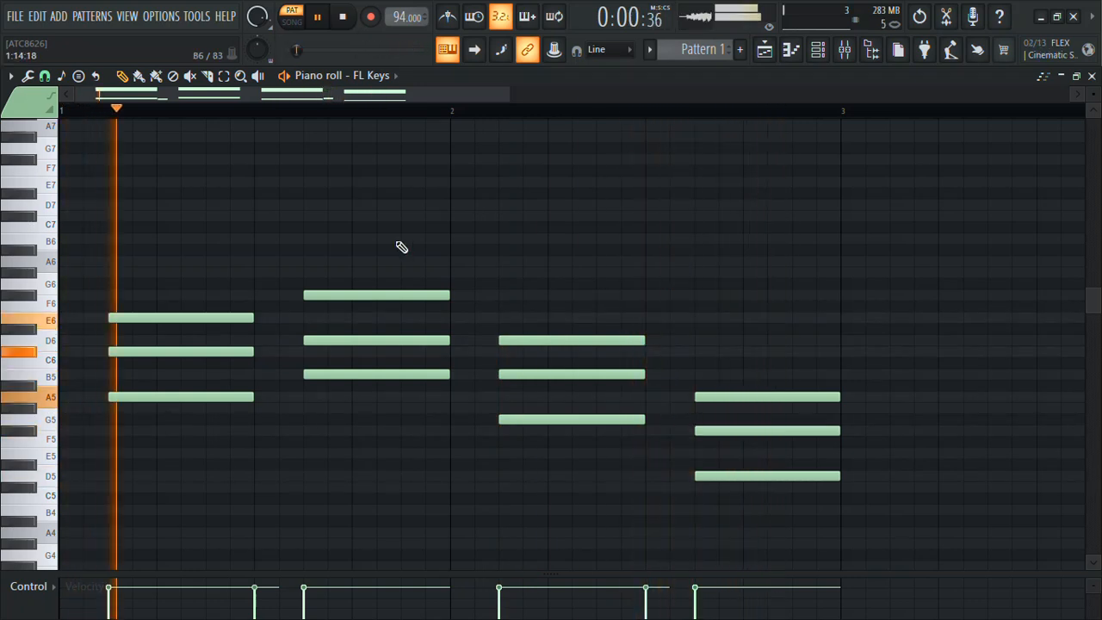
Step: Set the scale highlighting to A Major (Ionian) and transpose all chord and bass notes down one octave
click(13, 76)
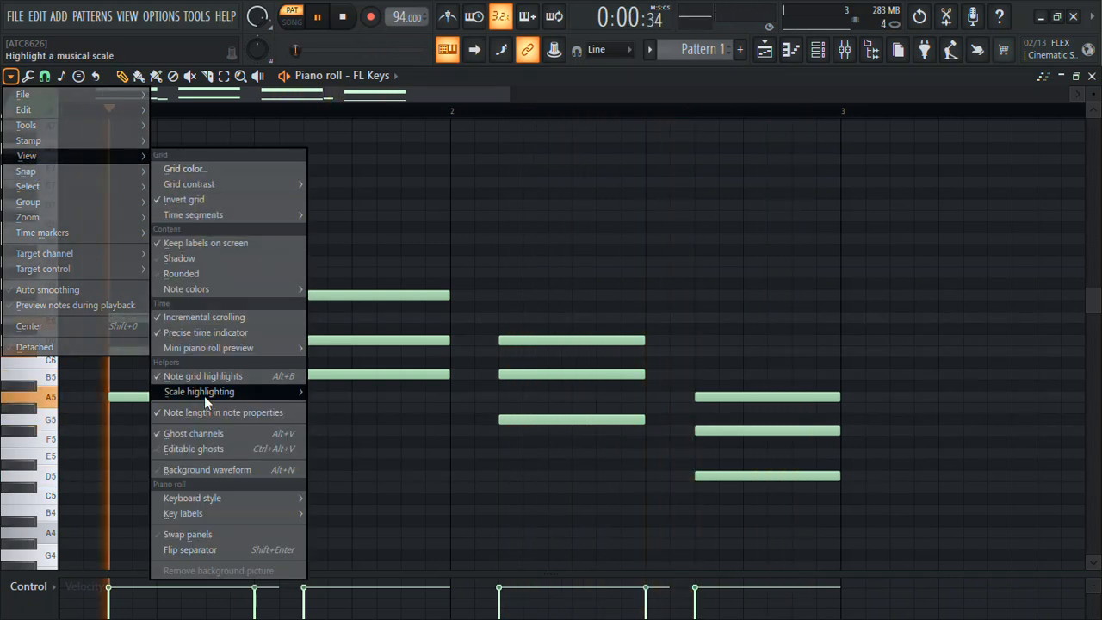
mouse_move(282, 390)
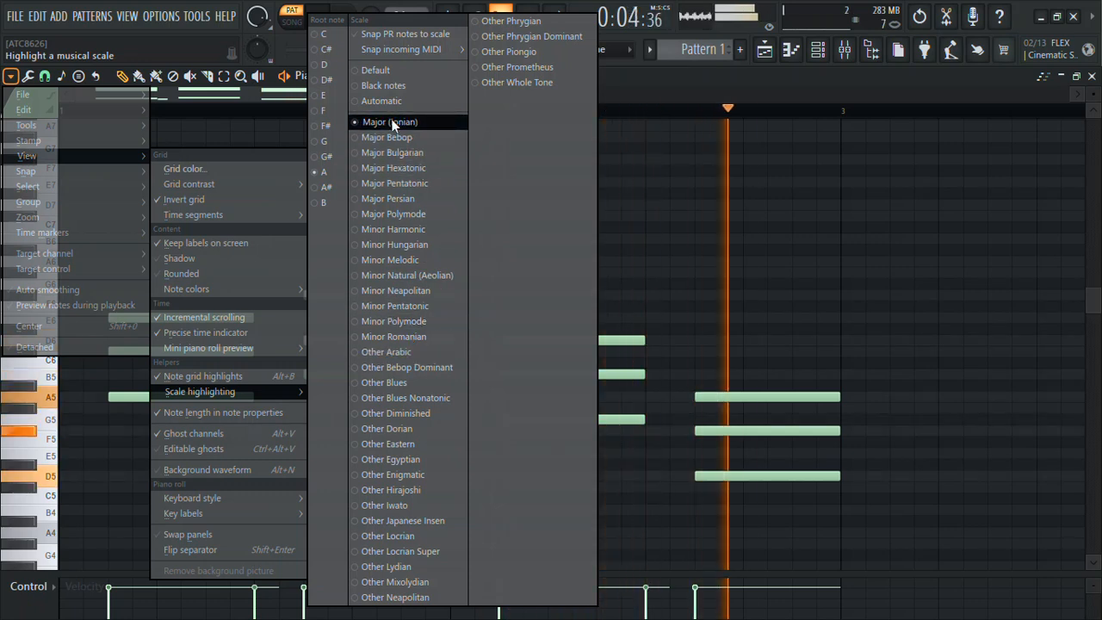
click(324, 175)
scroll(479, 193, down, 5)
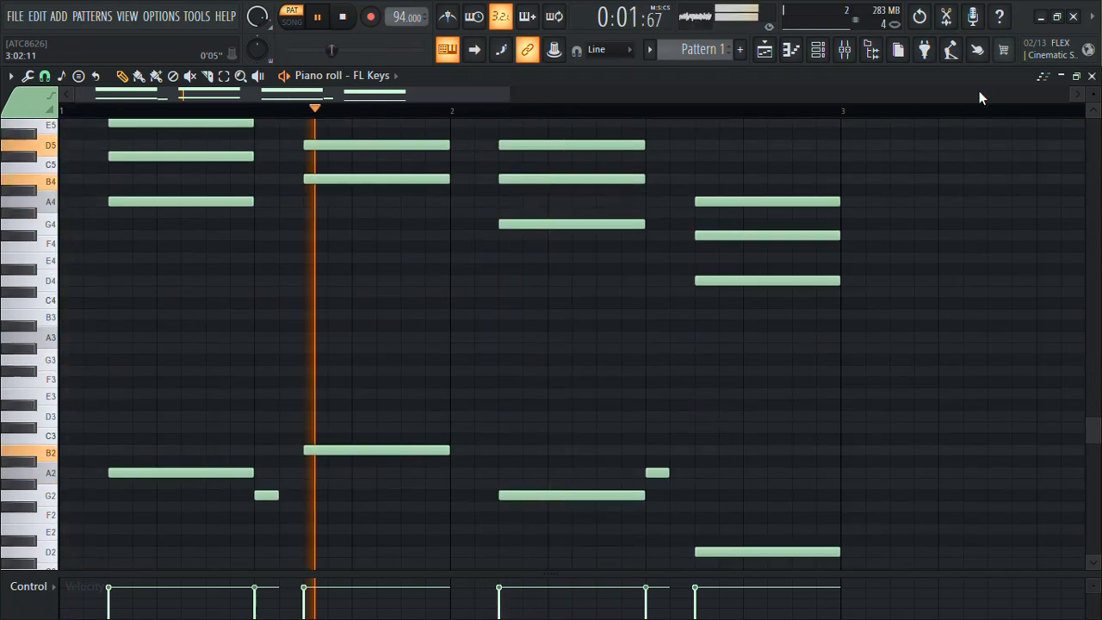
Step: Search the browser for "rhodes" samples
click(870, 49)
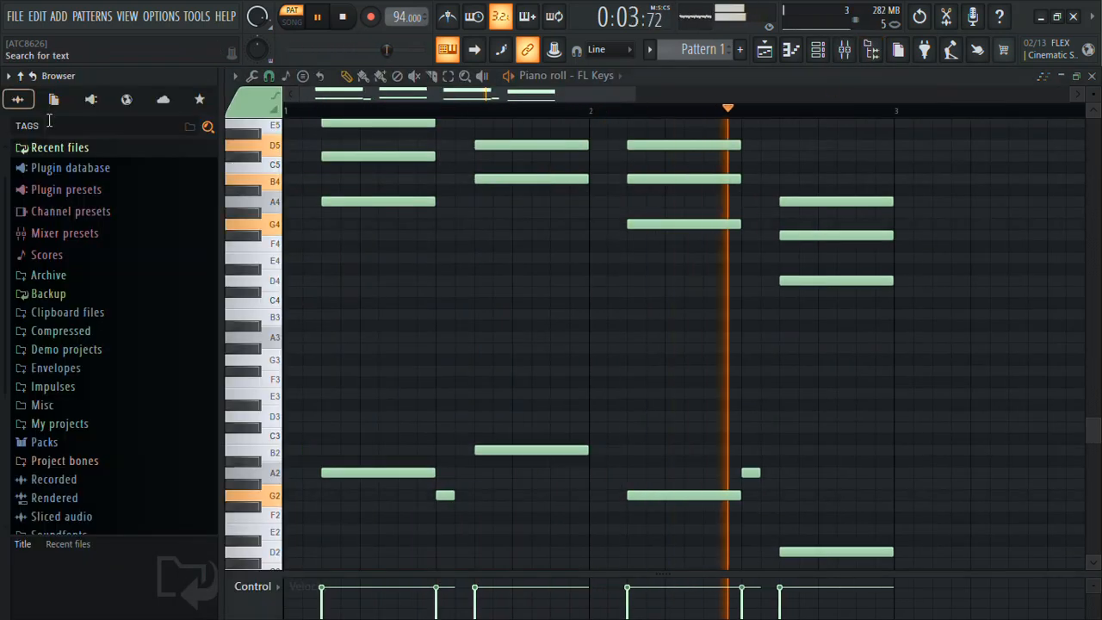
click(49, 121)
text(Rhodes)
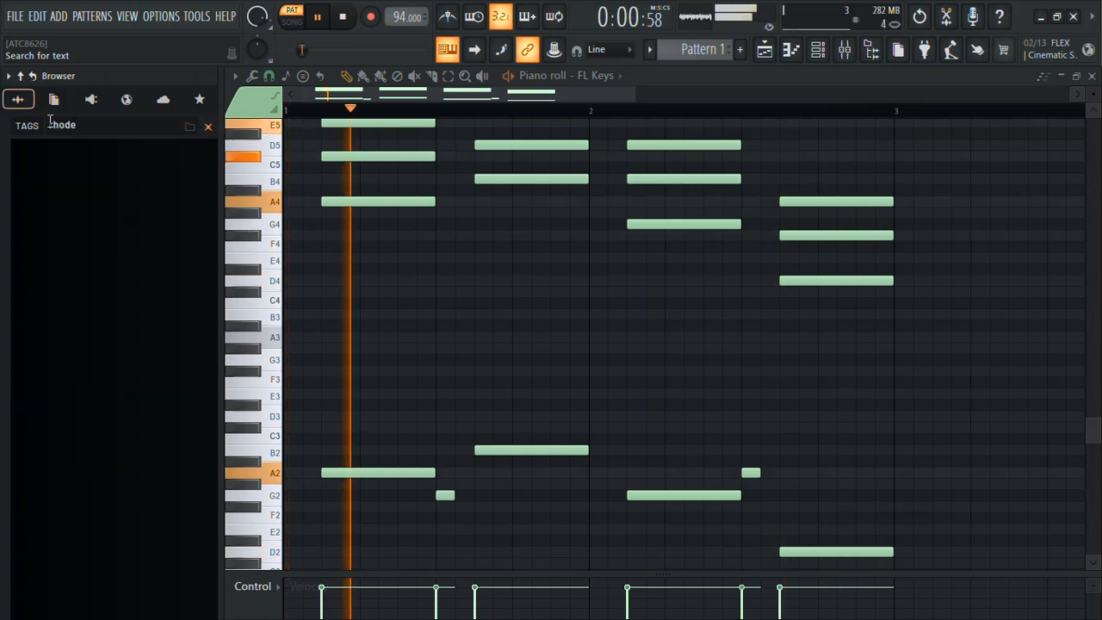
Step: Audition the Rhodes one-shots and open DARK Rhodes One Shot (4) in a new channel
click(69, 202)
key(space)
click(80, 235)
click(79, 202)
right_click(78, 236)
click(129, 258)
Step: Enable Normalize for the DARK Rhodes One Shot (4) sample and close its settings
click(817, 52)
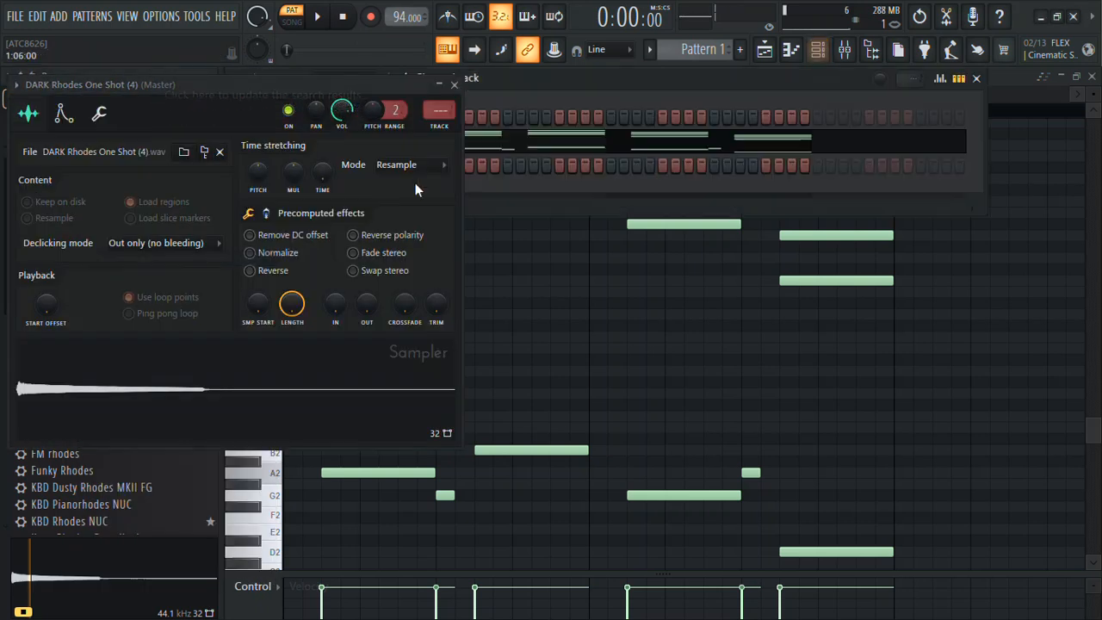
click(258, 253)
click(454, 85)
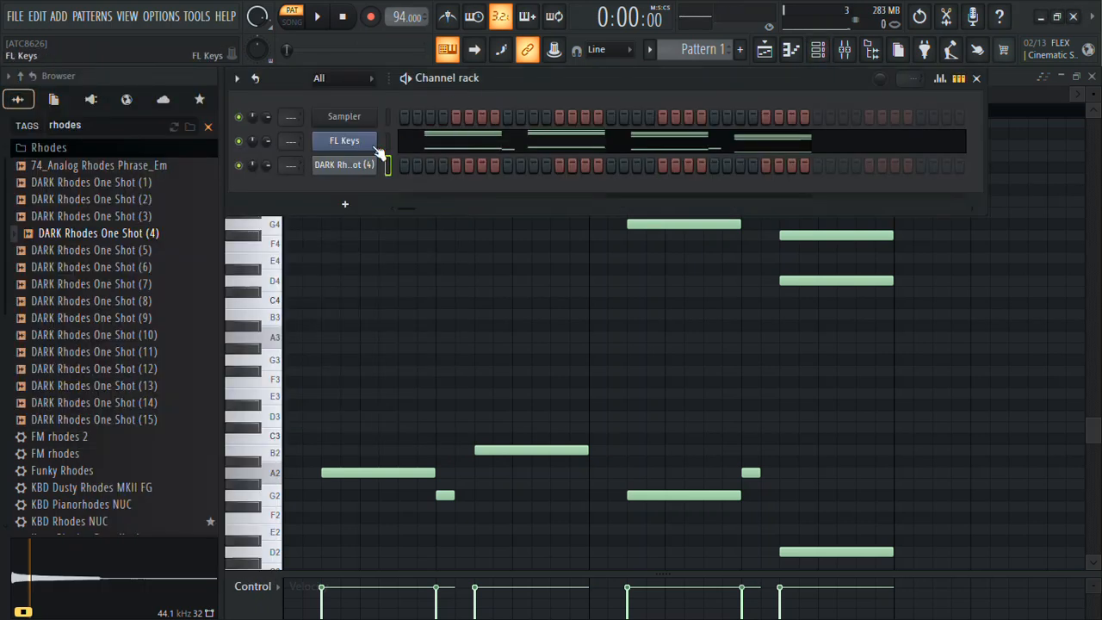
Step: Copy the FL Keys notes into the DARK Rhodes One Shot (4) channel, open its piano roll and play the pattern
right_click(356, 148)
click(567, 158)
right_click(349, 169)
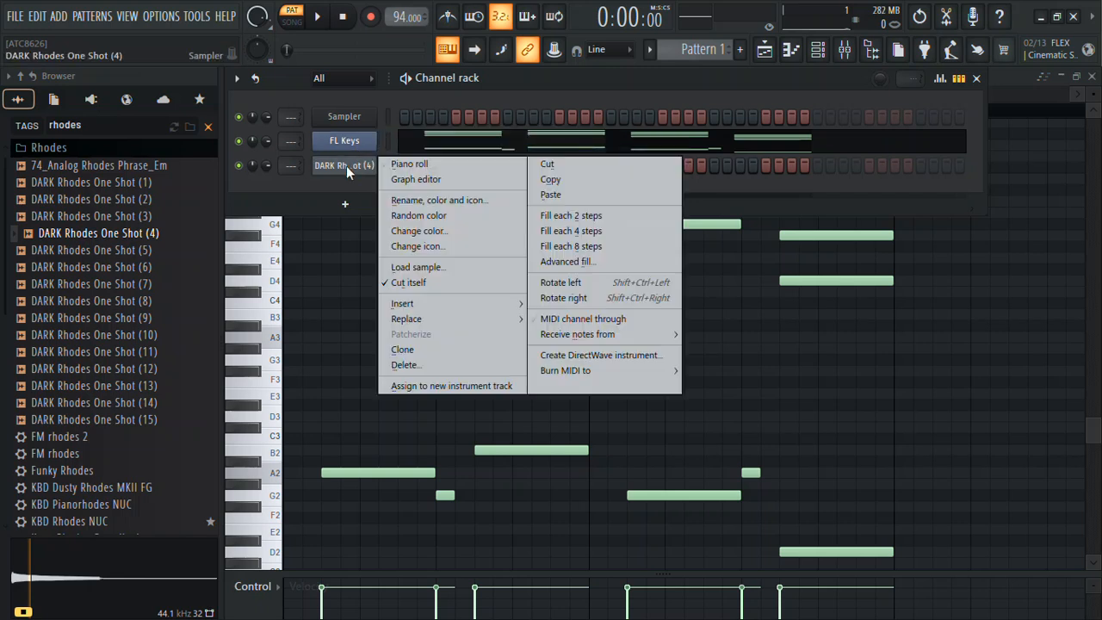
click(540, 198)
click(541, 164)
key(space)
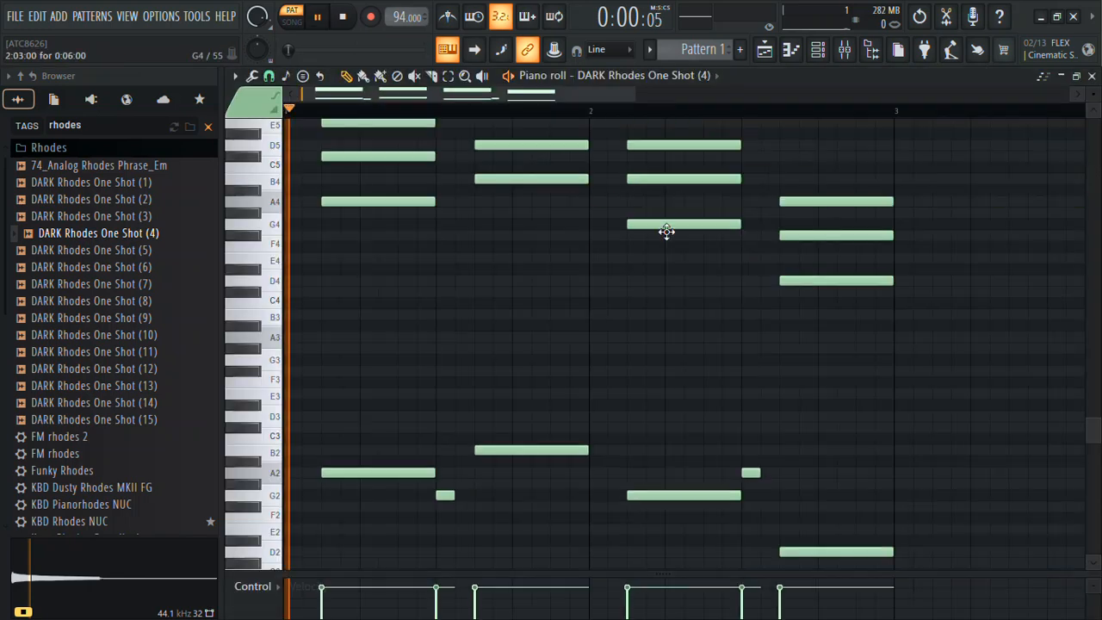
Step: Raise the bass notes of the Rhodes part by one octave
drag(919, 397, 487, 576)
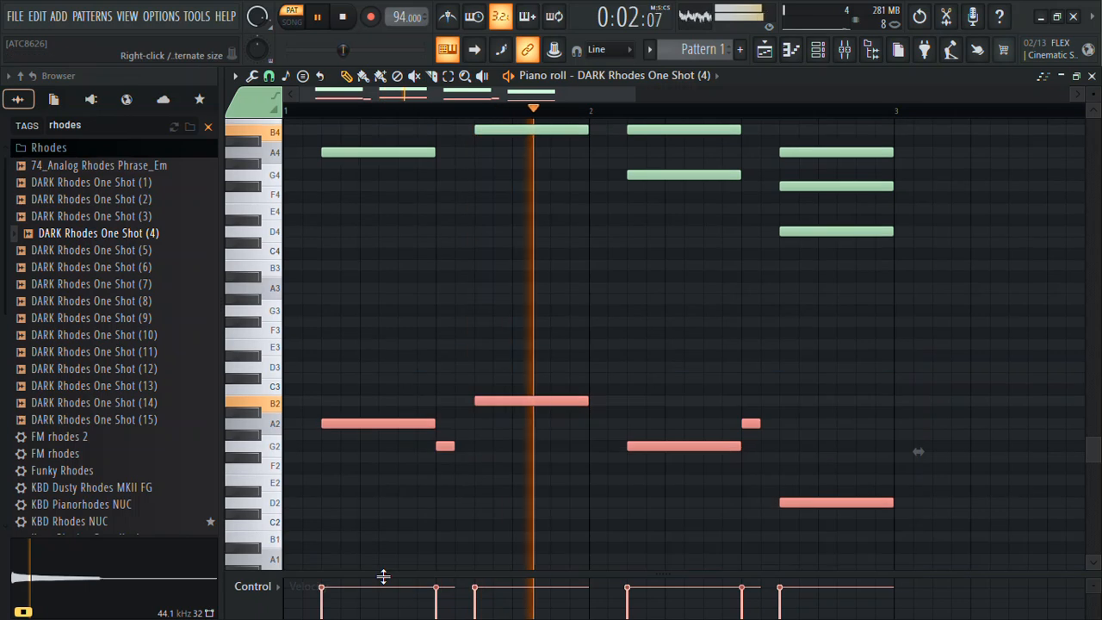
key(ctrl+Up)
click(487, 569)
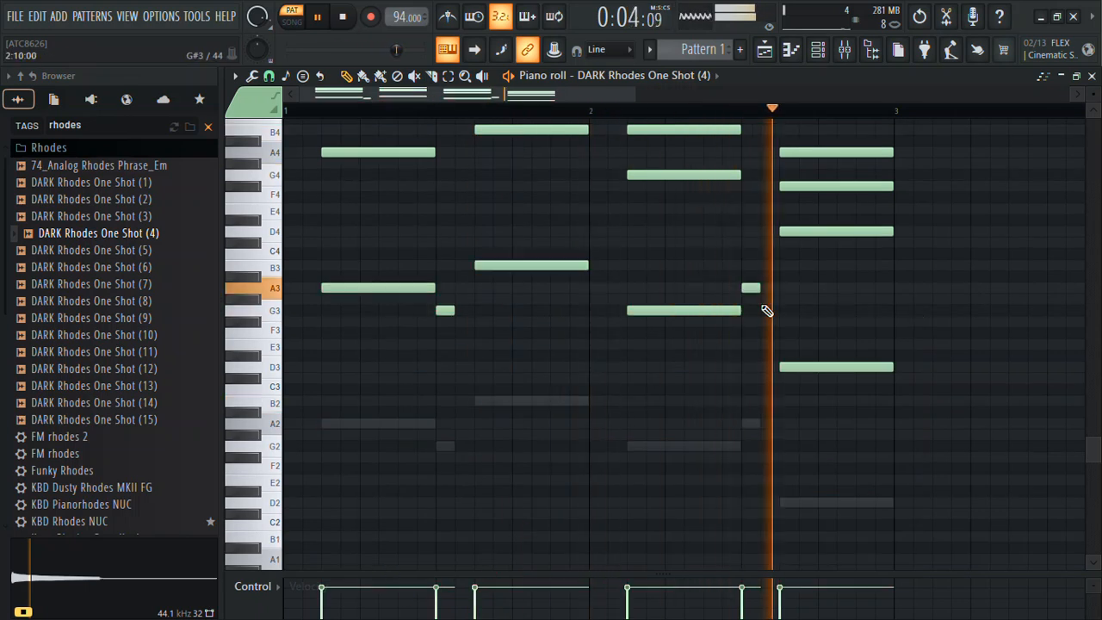
key(space)
Step: Try all the Rhodes notes one octave higher and play the pattern
click(820, 51)
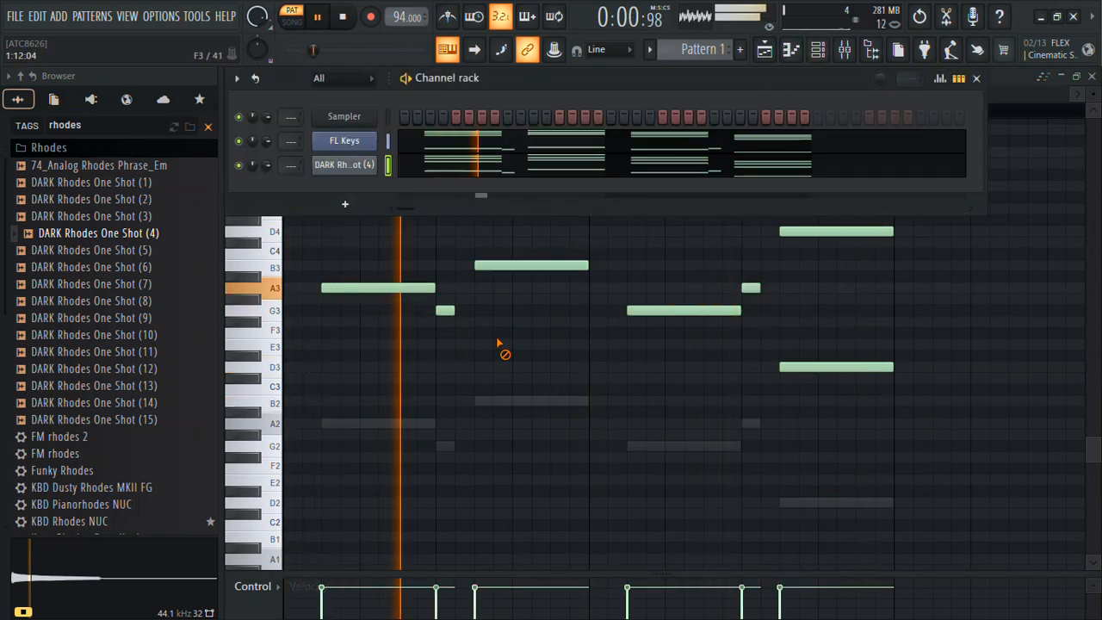
key(F6)
key(ctrl+Up)
key(space)
key(space)
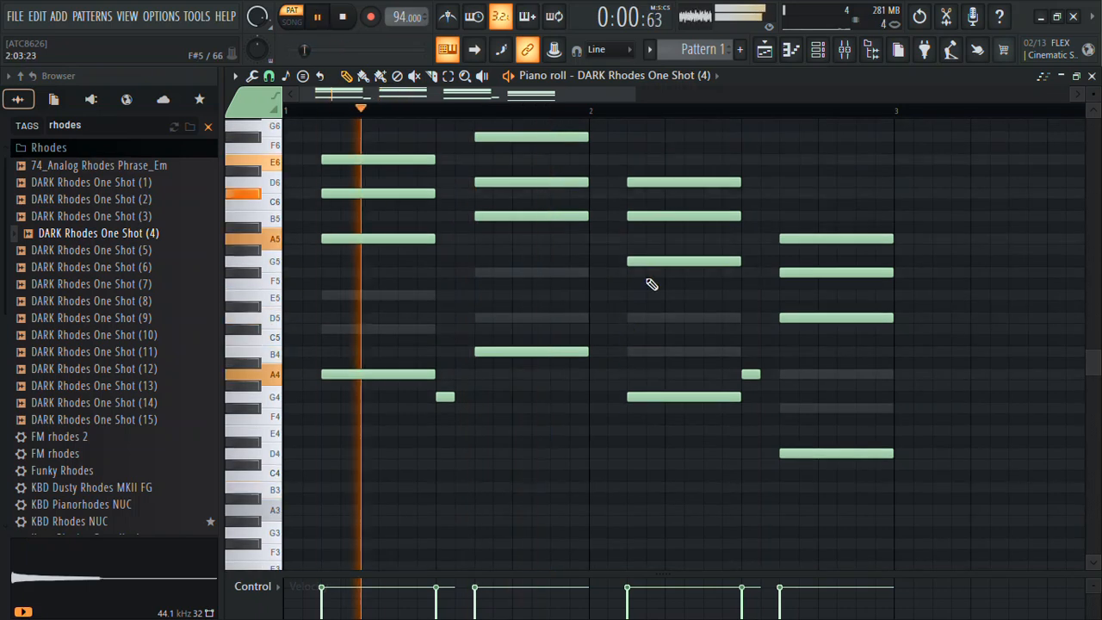
Step: Mute the FL Keys channel and transpose all the Rhodes notes down one octave
click(818, 50)
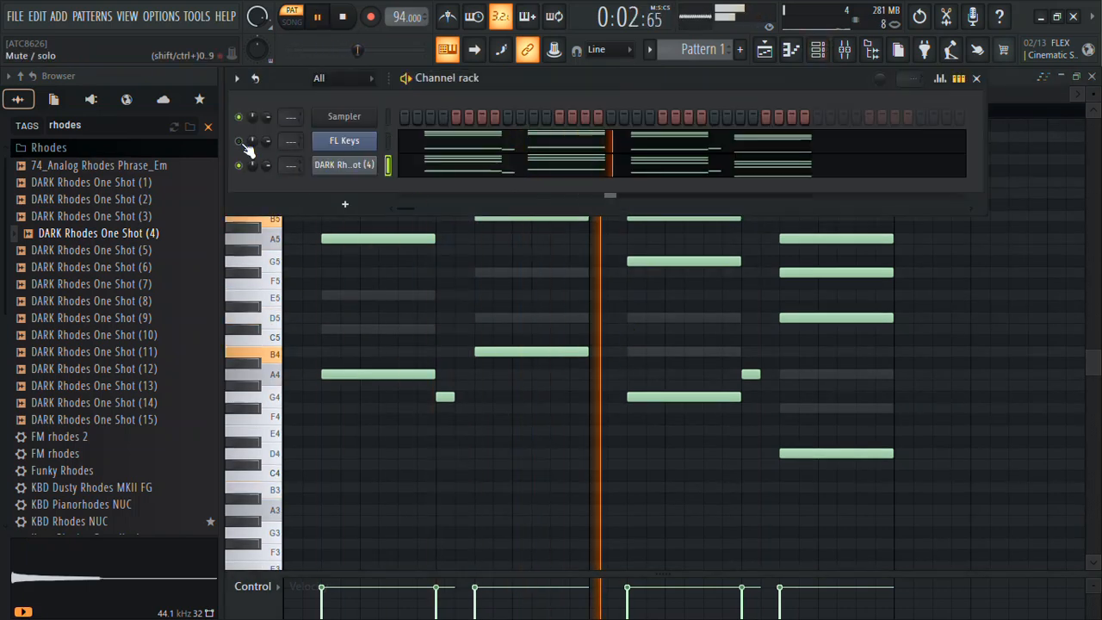
click(429, 170)
click(430, 171)
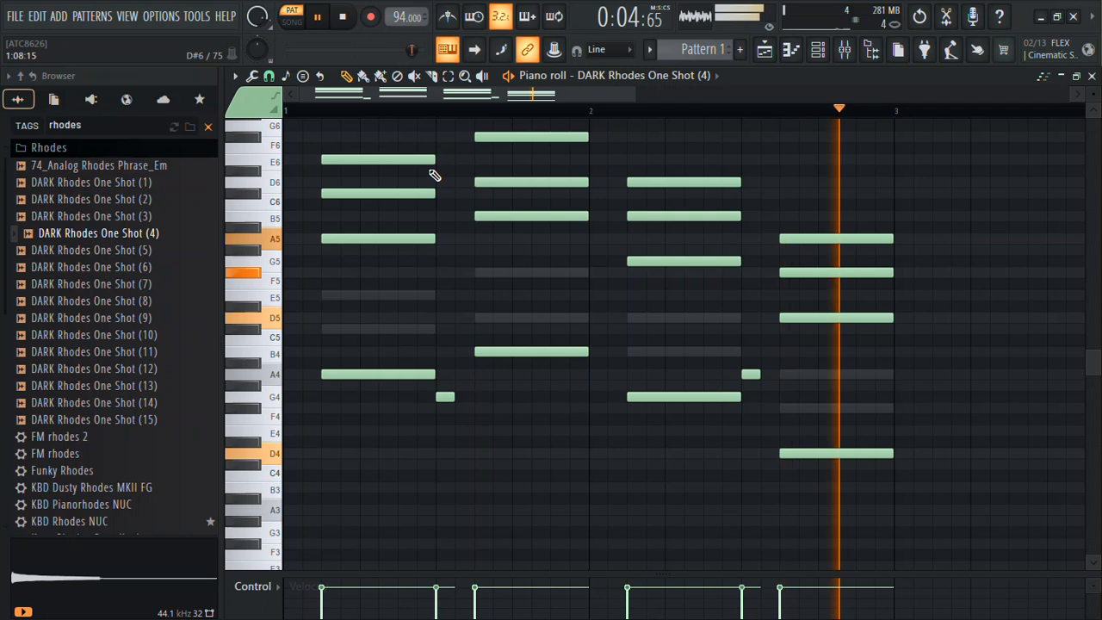
key(ctrl+Down)
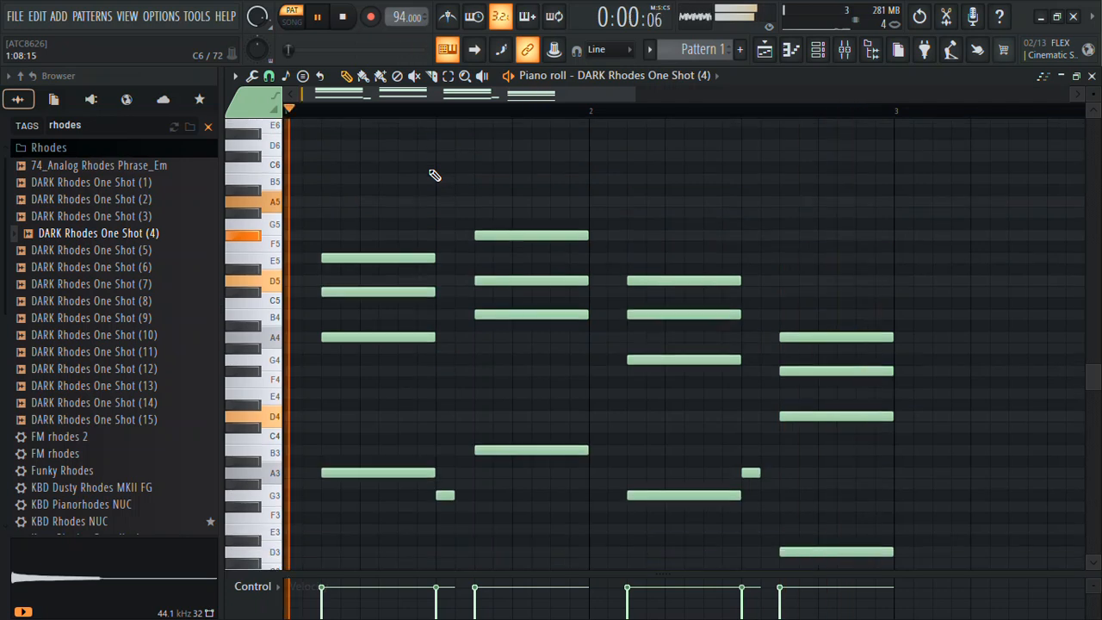
Step: Audition other DARK Rhodes one-shots and replace the Rhodes channel's sample with DARK Rhodes One Shot (2)
click(831, 50)
key(space)
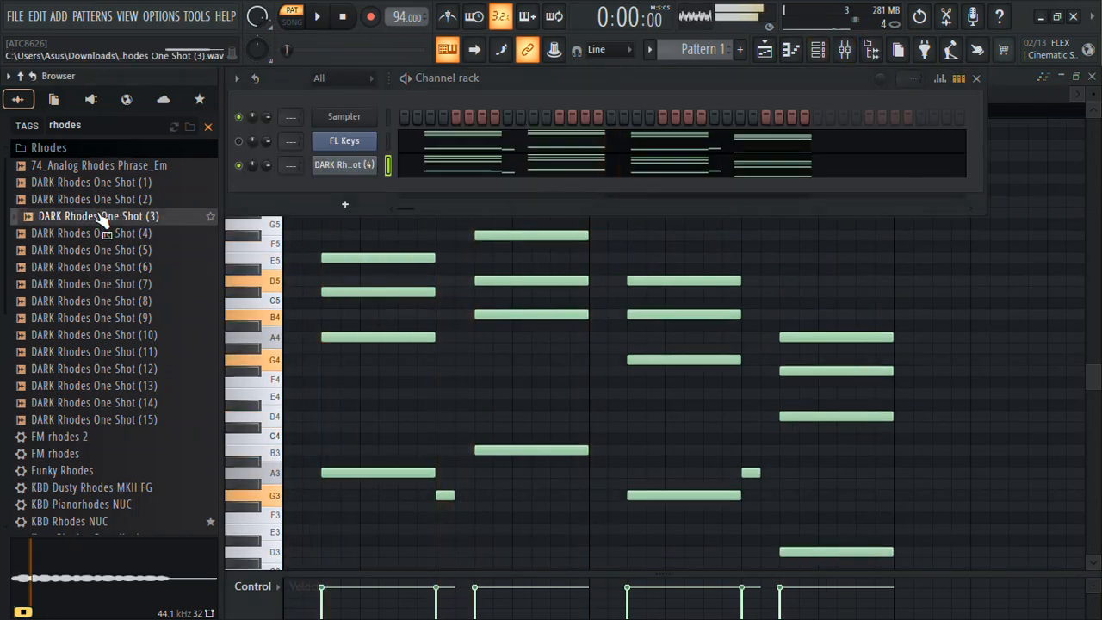
key(space)
click(117, 199)
right_click(117, 200)
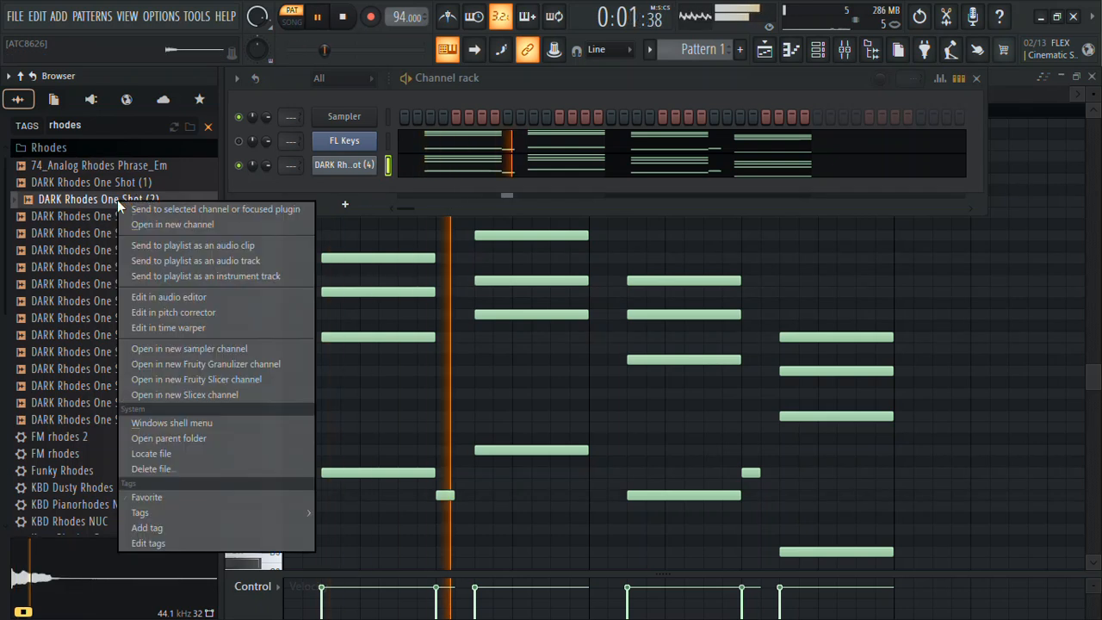
click(154, 216)
click(127, 183)
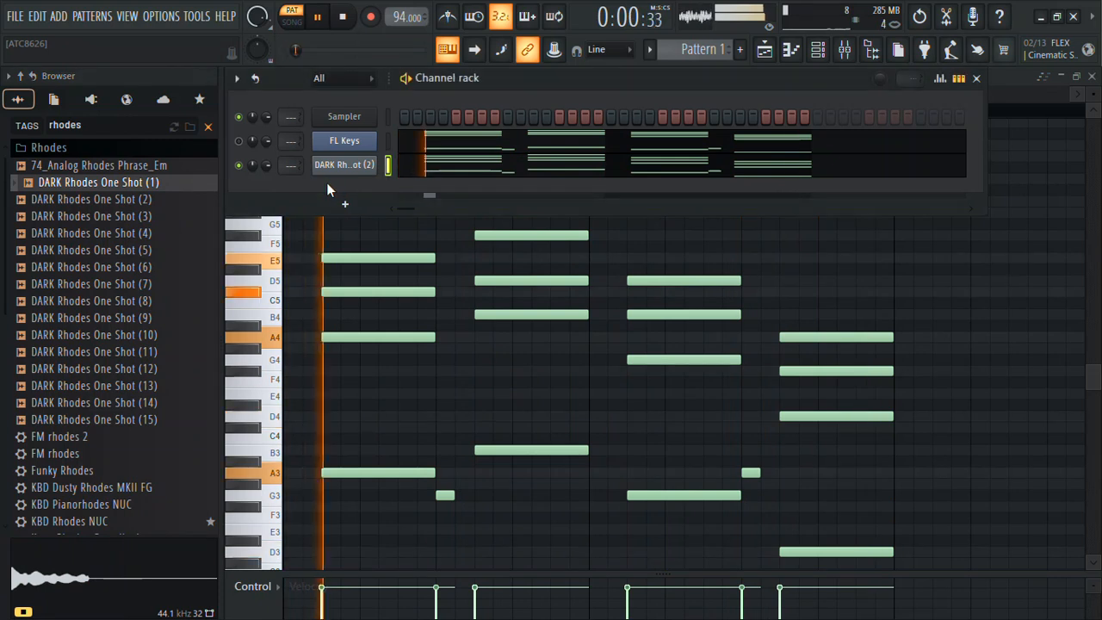
Step: Enable the volume envelope of the DARK Rhodes One Shot (2) channel and return to the playlist
click(346, 166)
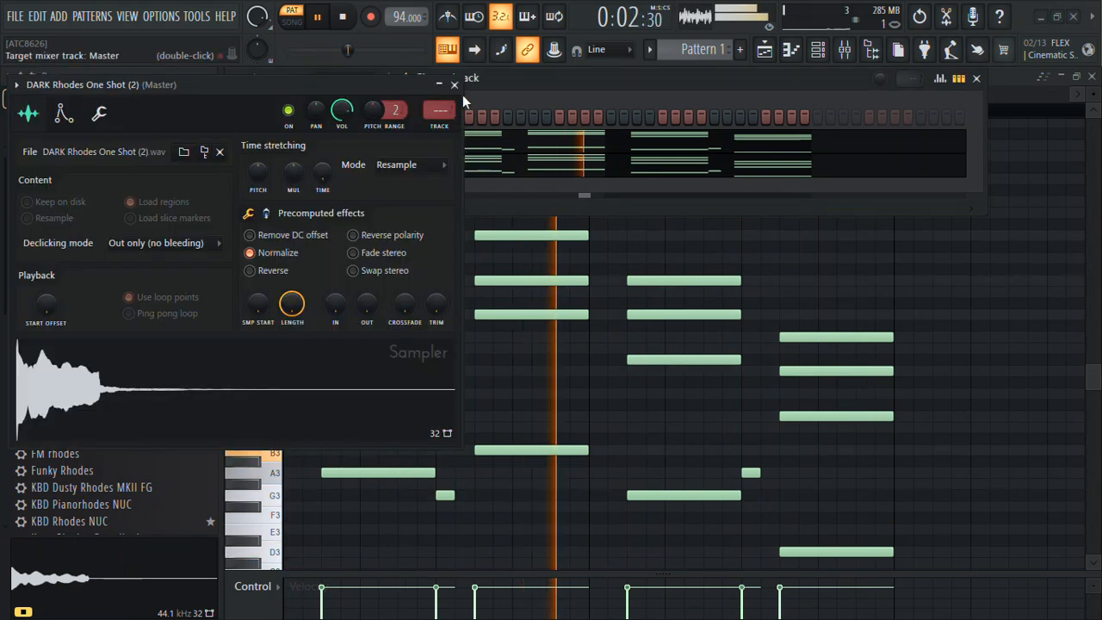
click(454, 85)
click(338, 169)
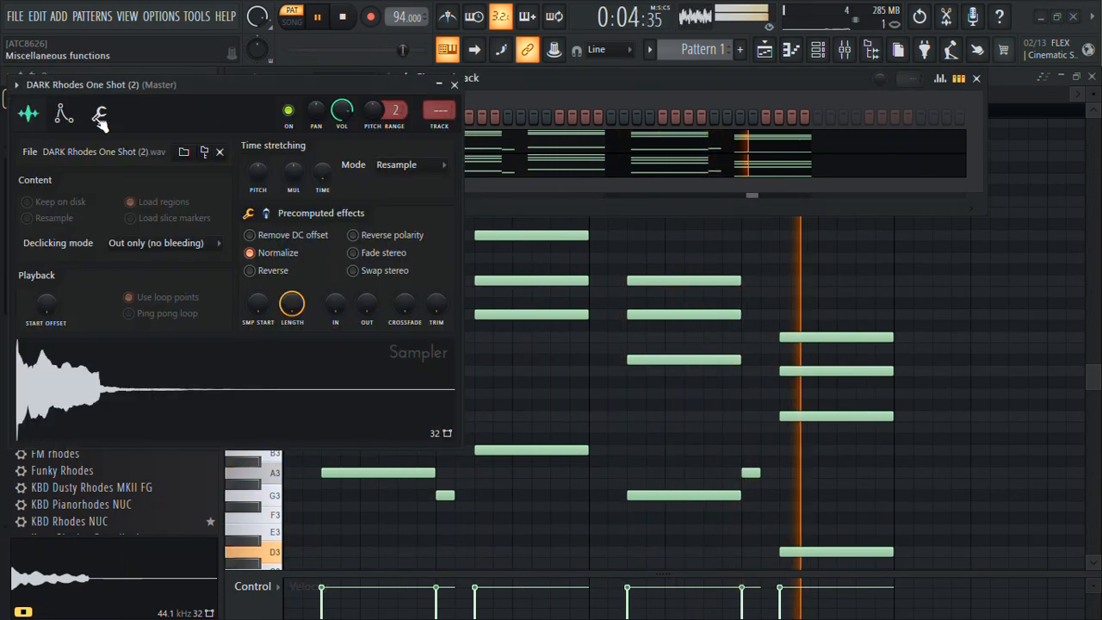
click(63, 113)
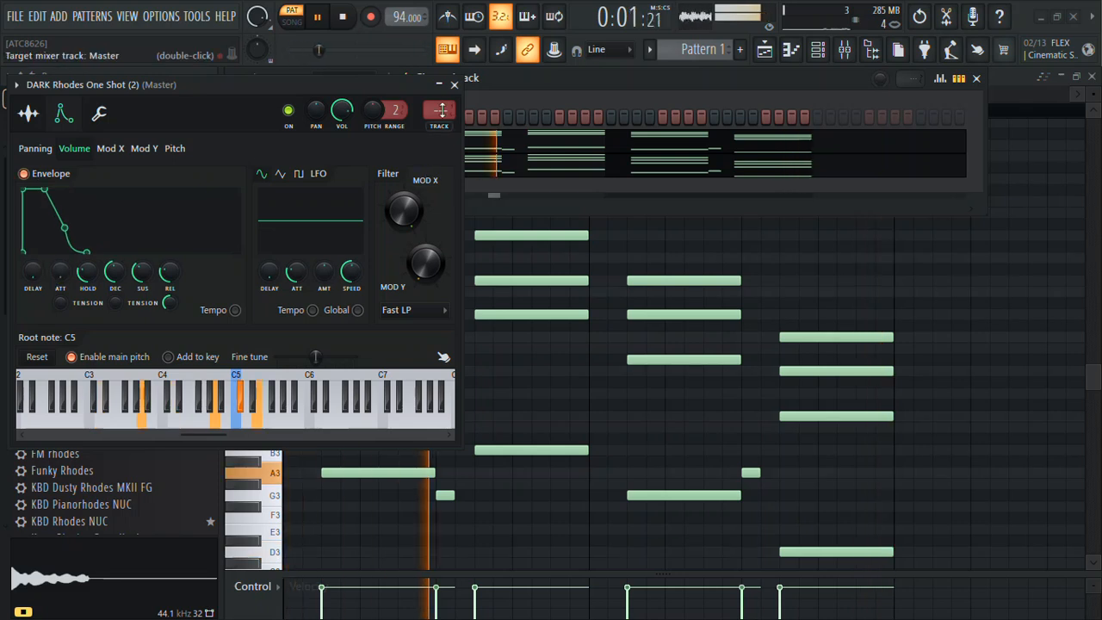
click(454, 84)
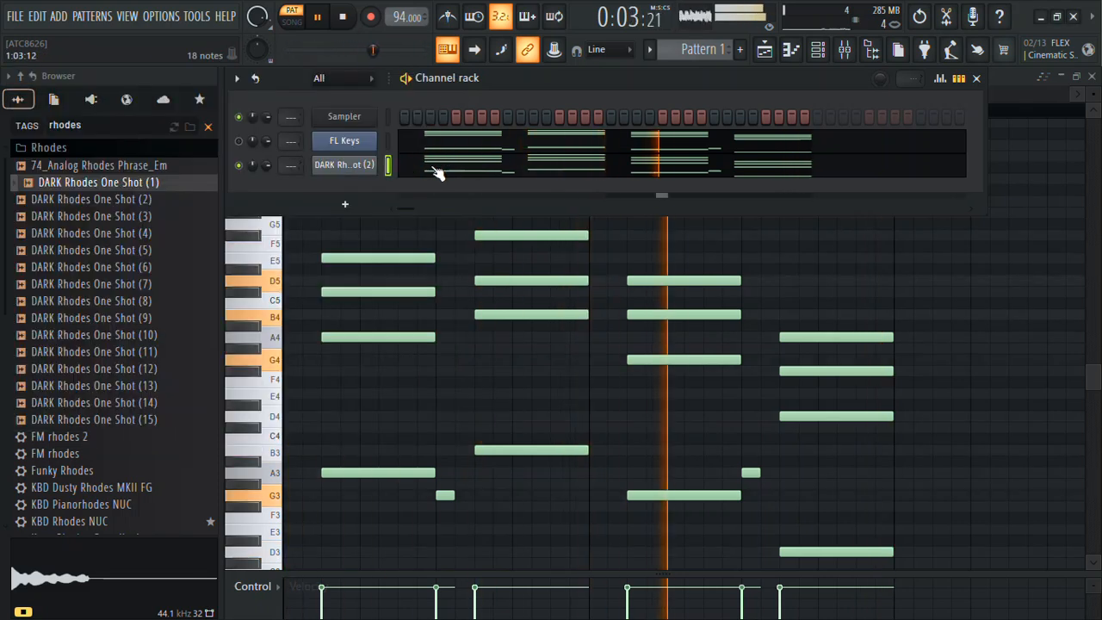
key(F5)
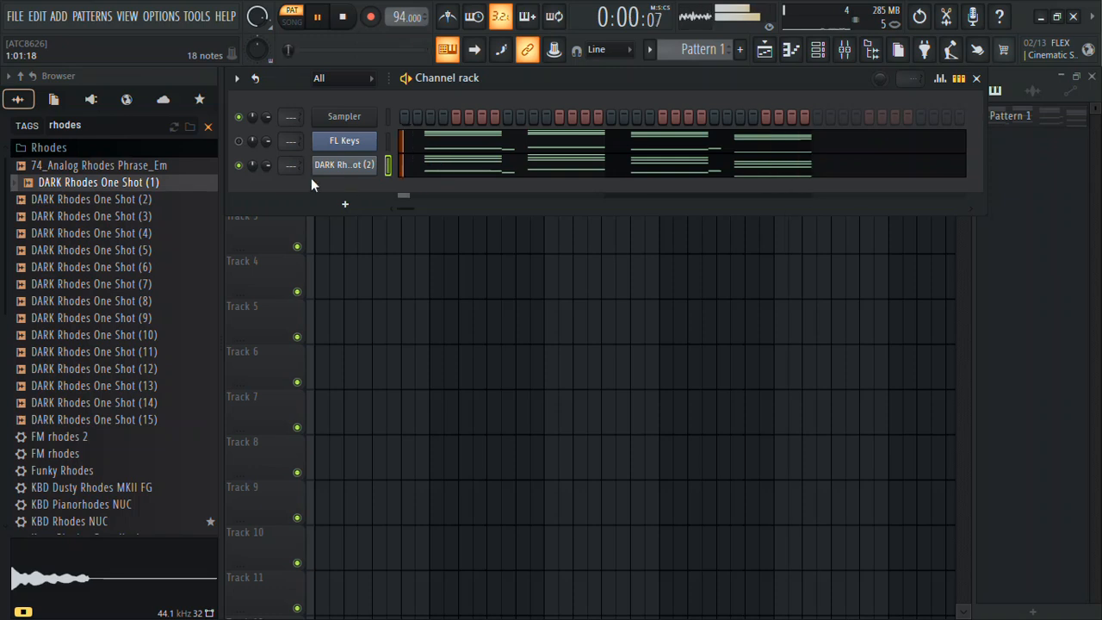
Step: Audition other DARK Rhodes one-shots, open DARK Rhodes One Shot (13) in a new channel and paste the Rhodes notes into it
click(135, 410)
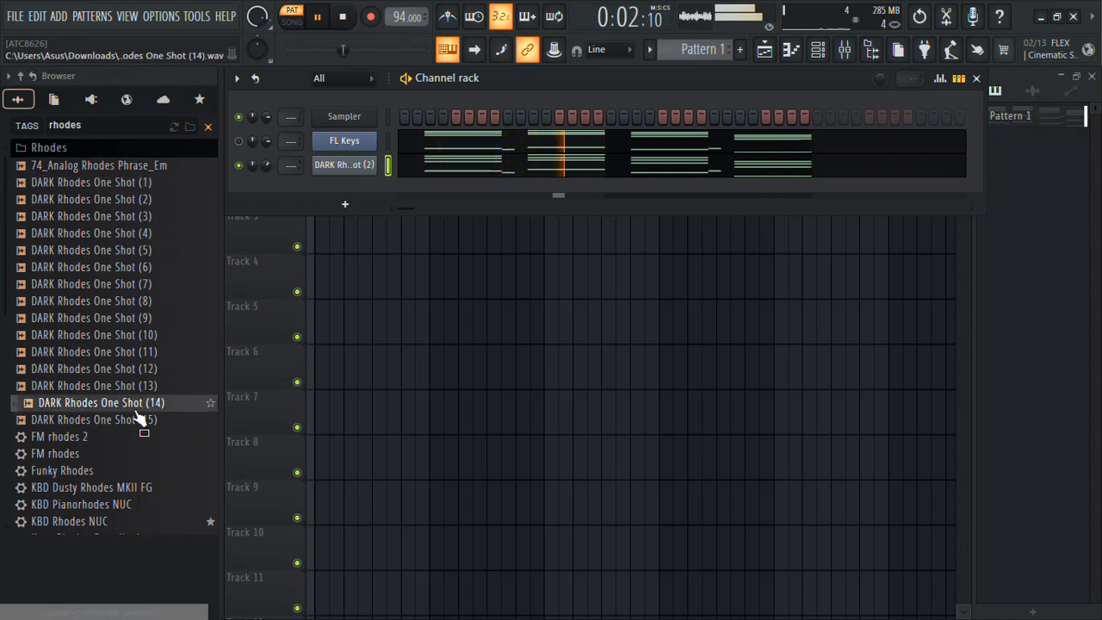
click(123, 389)
right_click(121, 389)
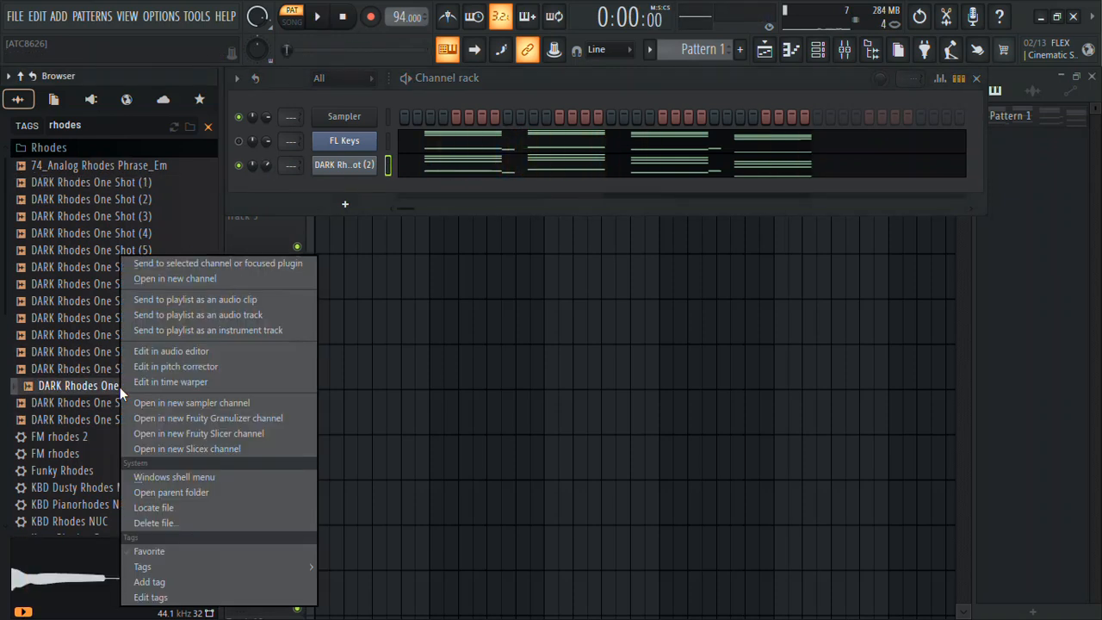
click(173, 279)
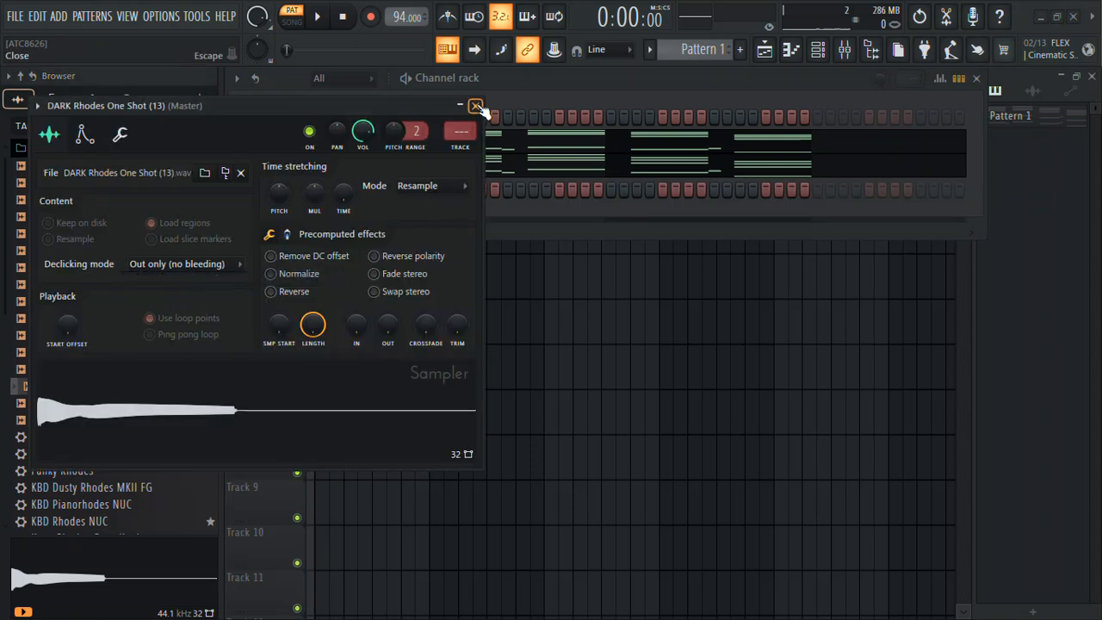
click(476, 106)
right_click(344, 190)
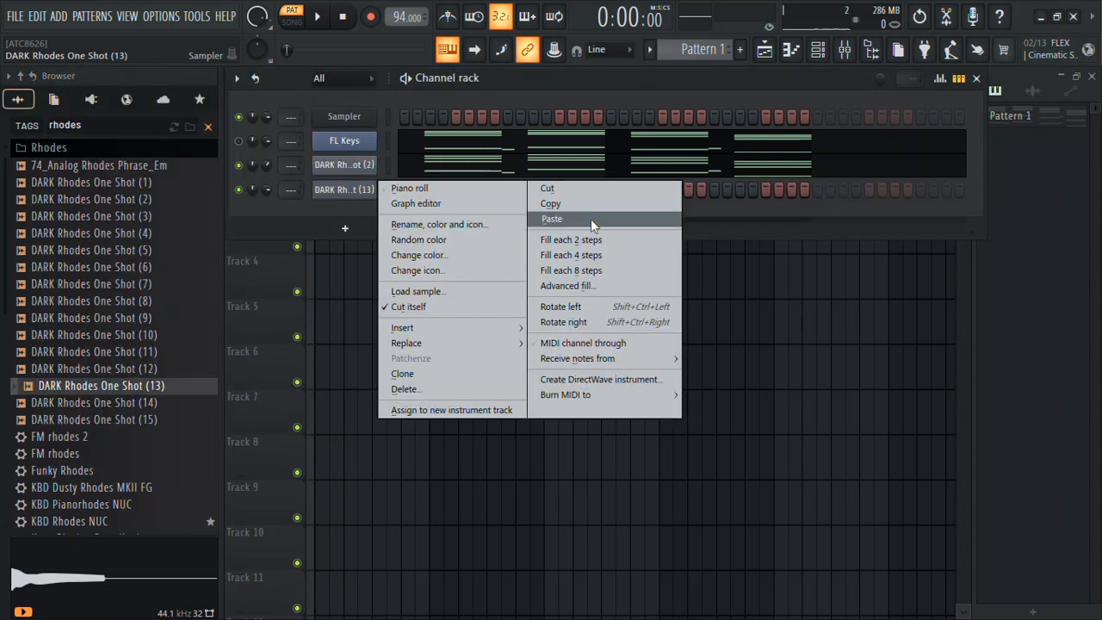
click(591, 218)
Step: Play the pattern, raise all the pasted notes by one octave and delete the bass notes from the new channel
key(space)
click(469, 200)
right_click(505, 190)
key(ctrl+Up)
scroll(505, 189, down, 1)
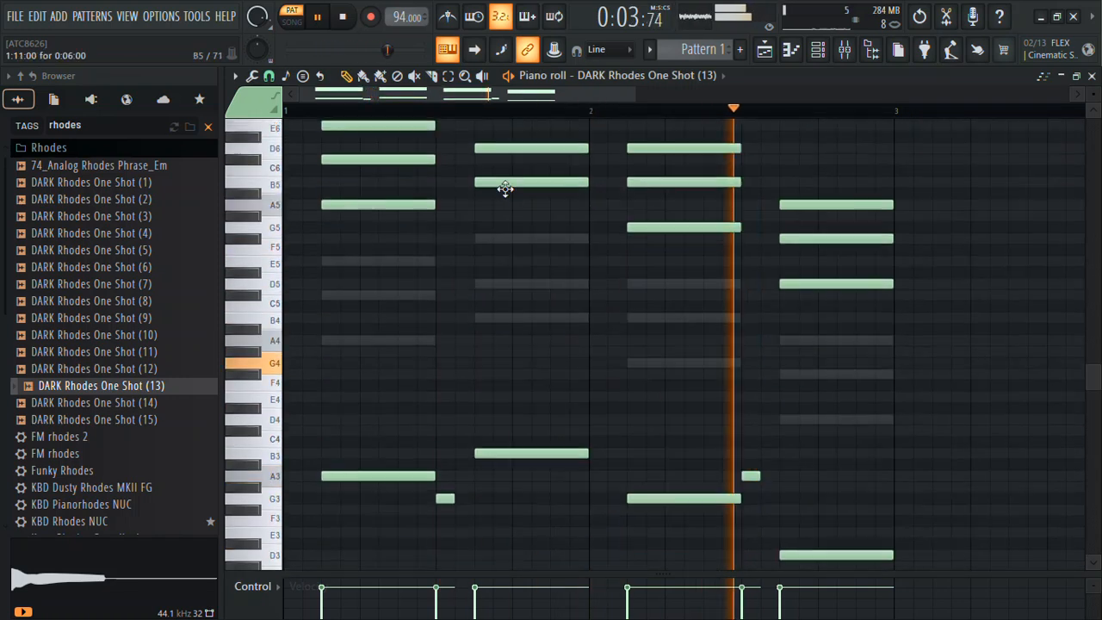
drag(899, 401, 413, 563)
key(Delete)
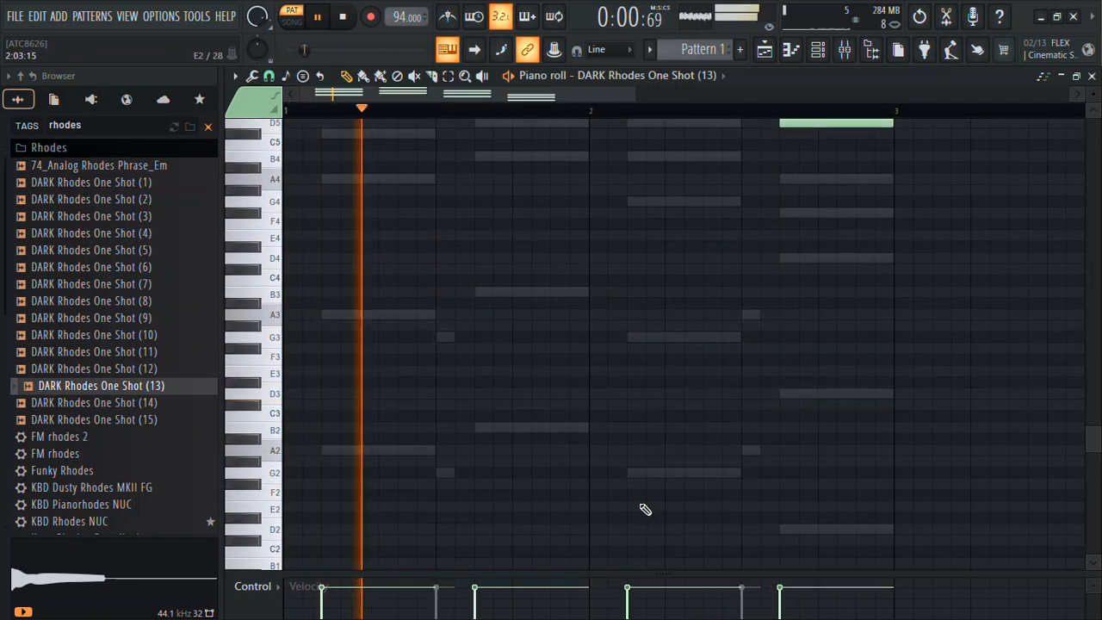
Step: Mute the DARK Rhodes One Shot (2) channel and lower the top notes of the new part's first two chords by one octave
click(817, 49)
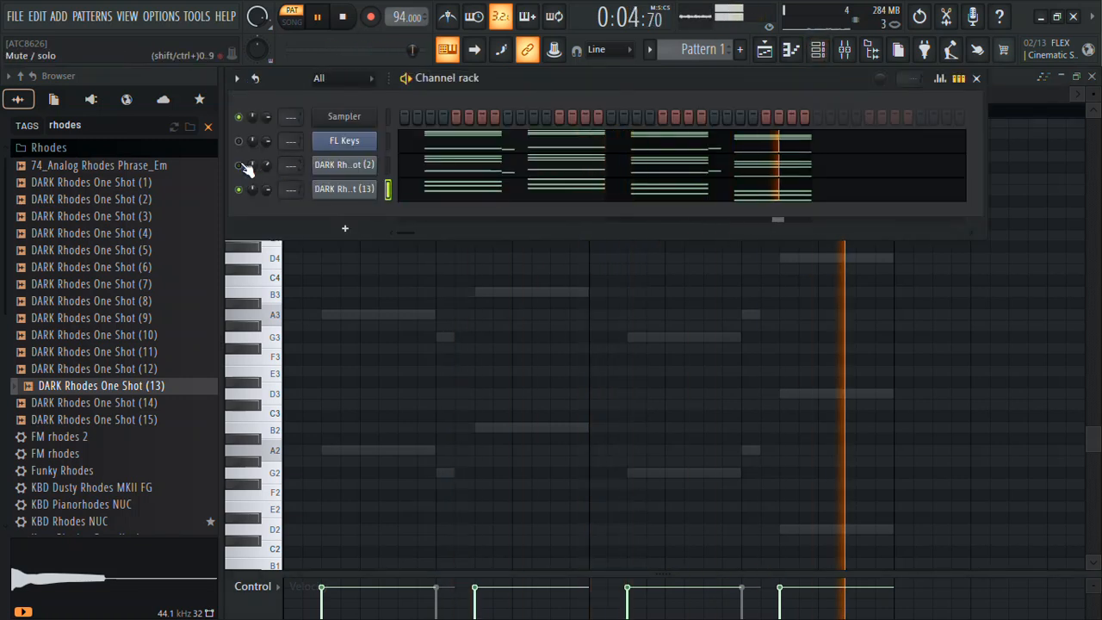
click(428, 192)
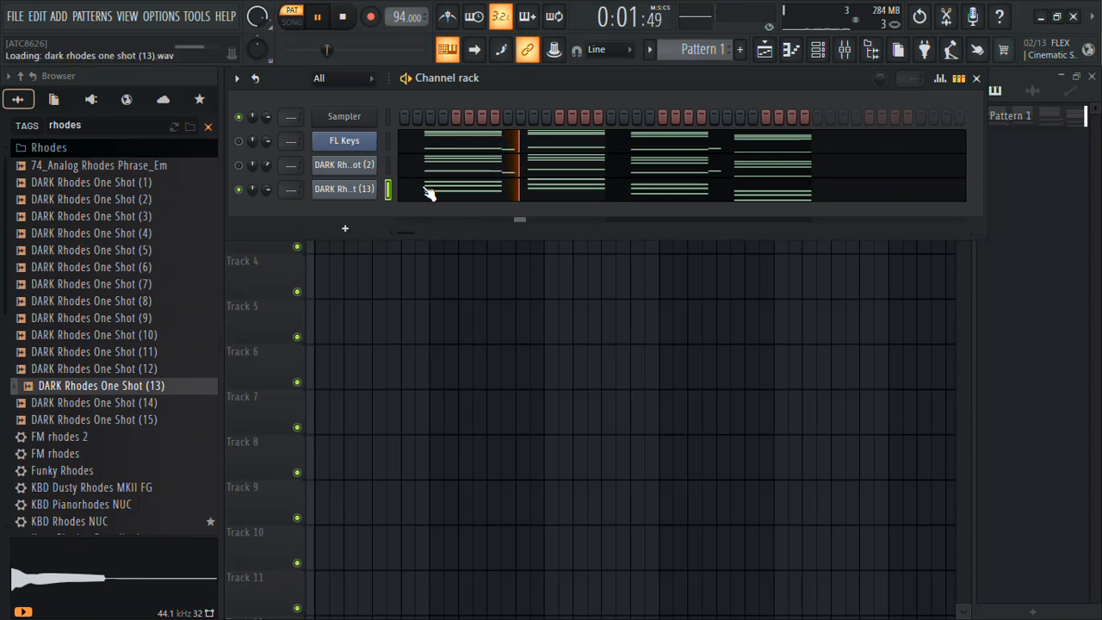
scroll(713, 193, up, 3)
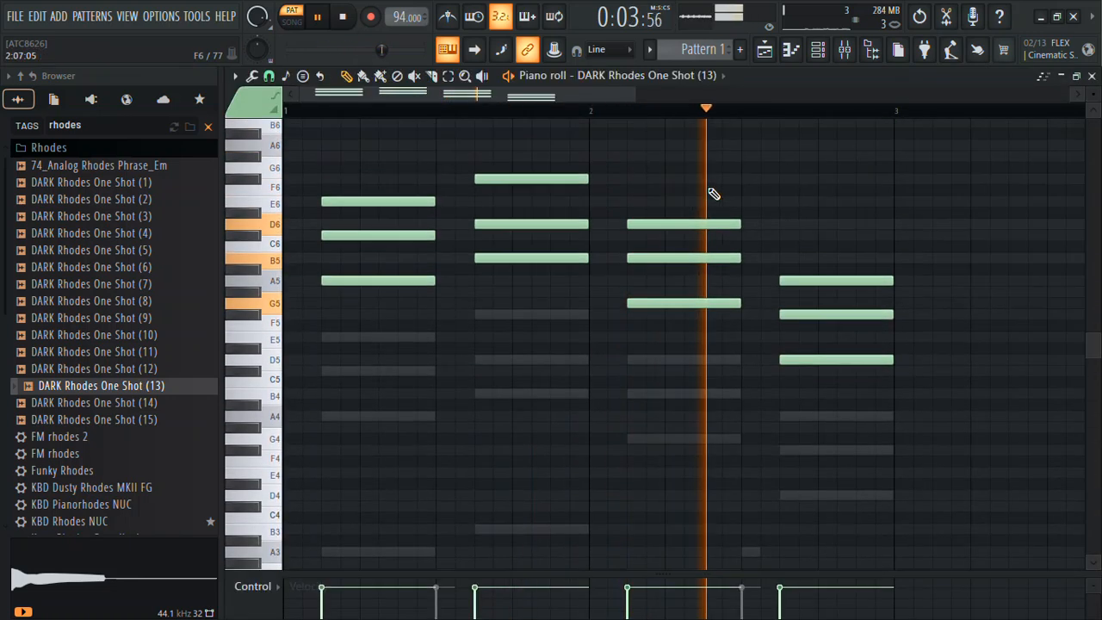
drag(645, 172, 399, 205)
key(ctrl+Down)
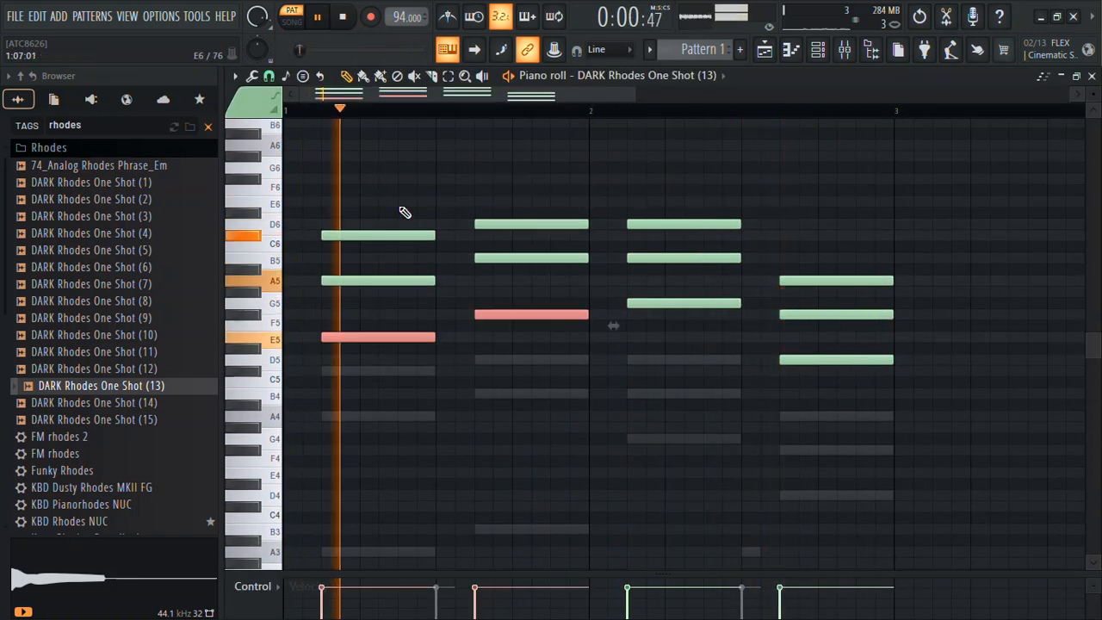
Step: Raise the lowest note of the last chord by one octave to D6
ctrl+click(824, 369)
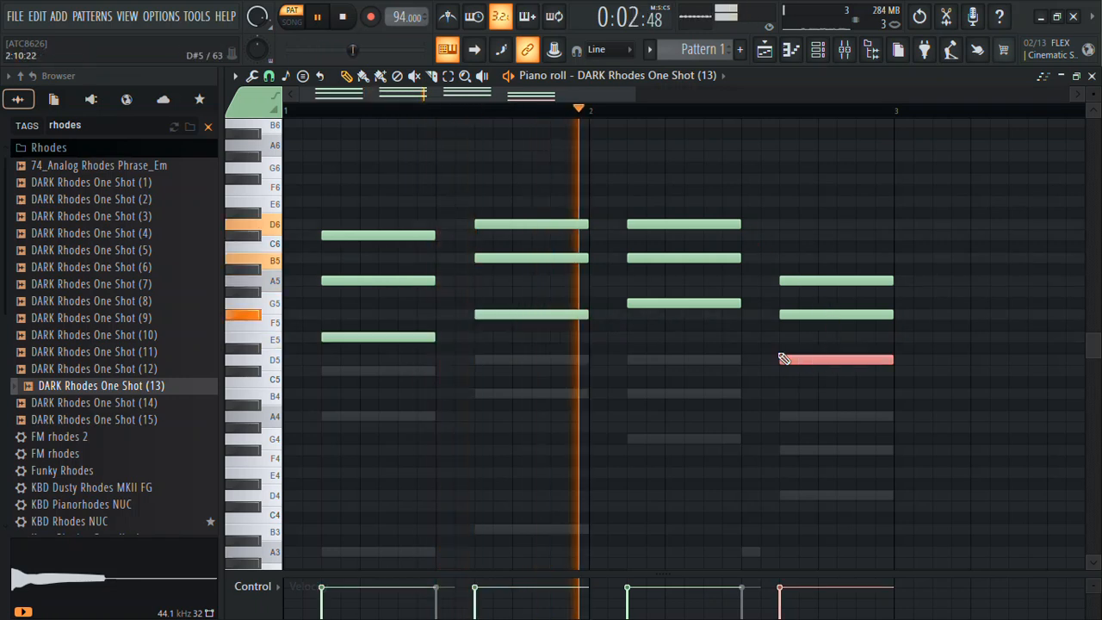
key(ctrl+Up)
key(ctrl+d)
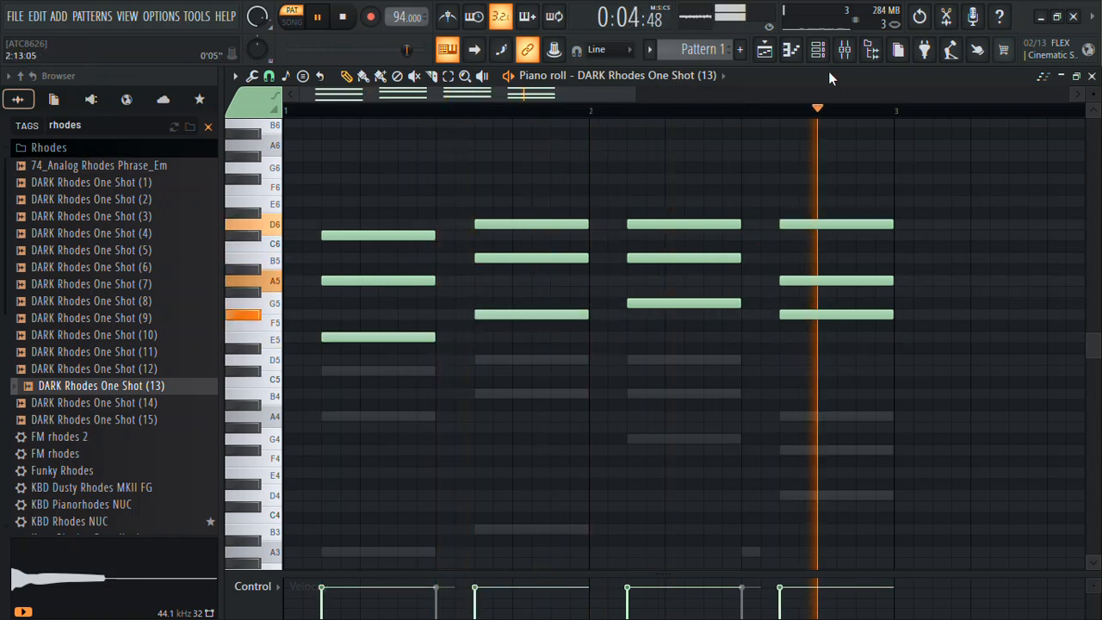
Step: Transpose all the chords of the DARK Rhodes One Shot (13) part down one octave
key(ctrl+Down)
key(ctrl+Down)
key(ctrl+Up)
key(ctrl+Up)
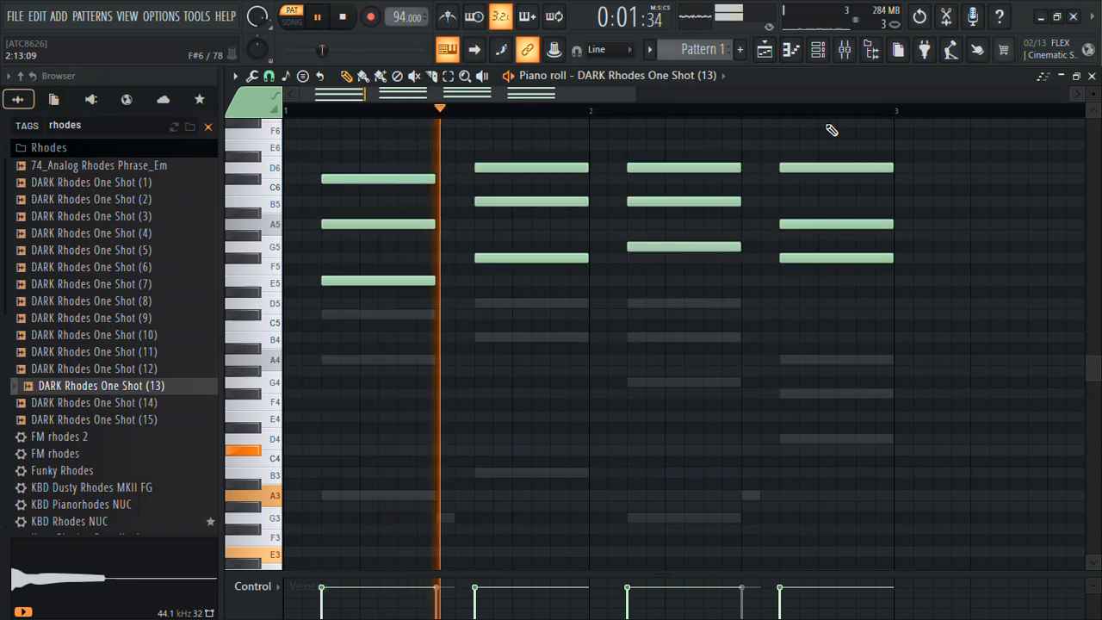
key(ctrl+Down)
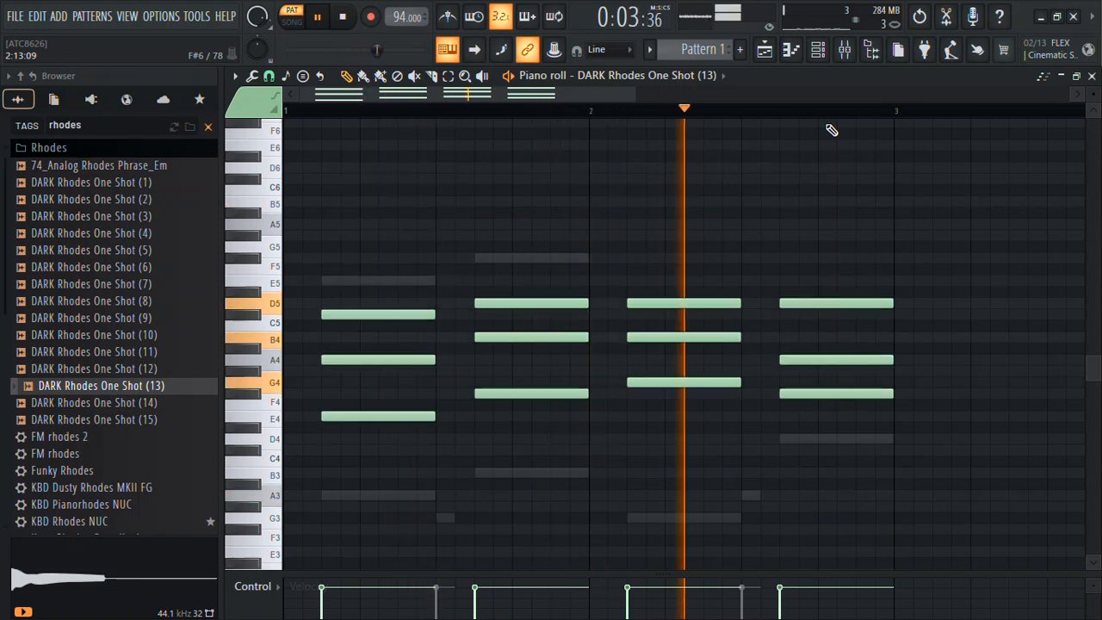
Step: Unmute the DARK Rhodes One Shot (2) channel and set the DARK Rhodes One Shot (13) channel's volume to 67%
key(F6)
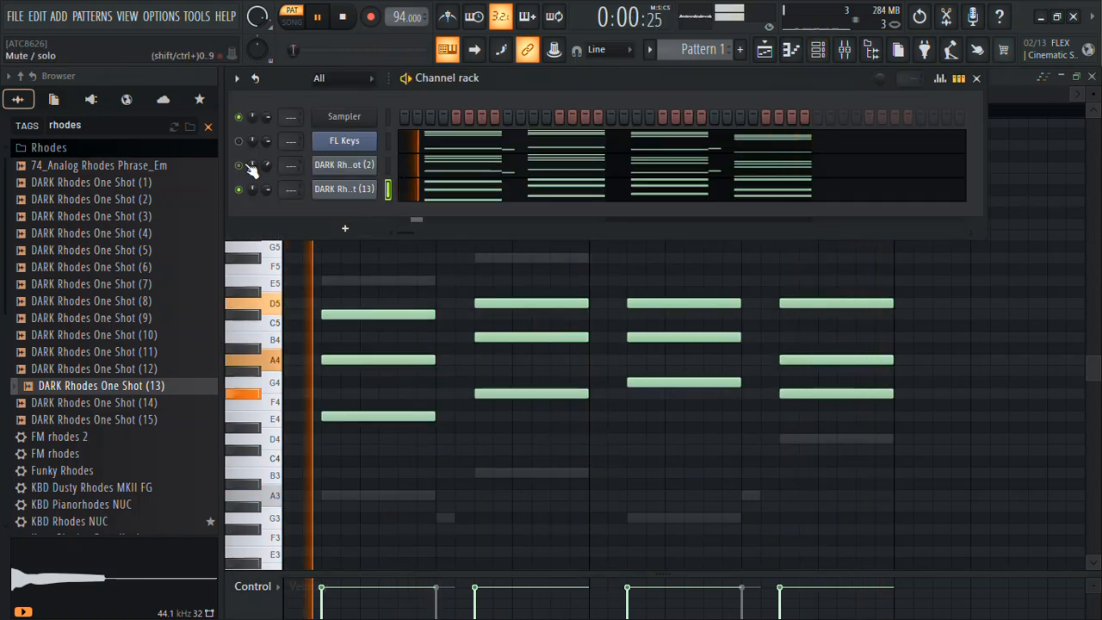
click(239, 164)
drag(266, 188, 267, 203)
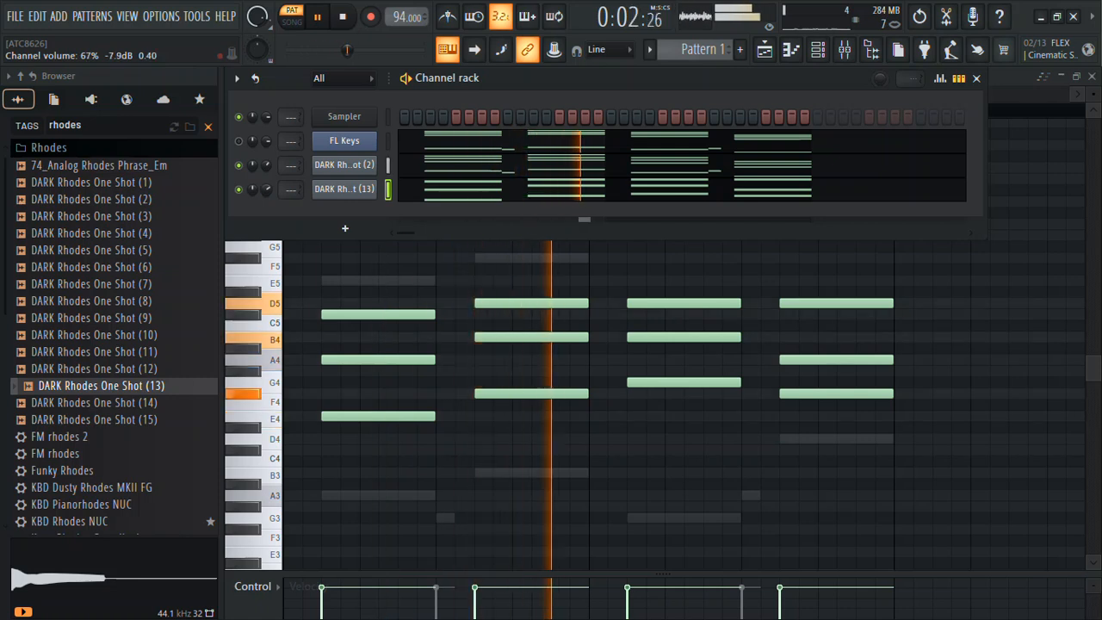
click(322, 186)
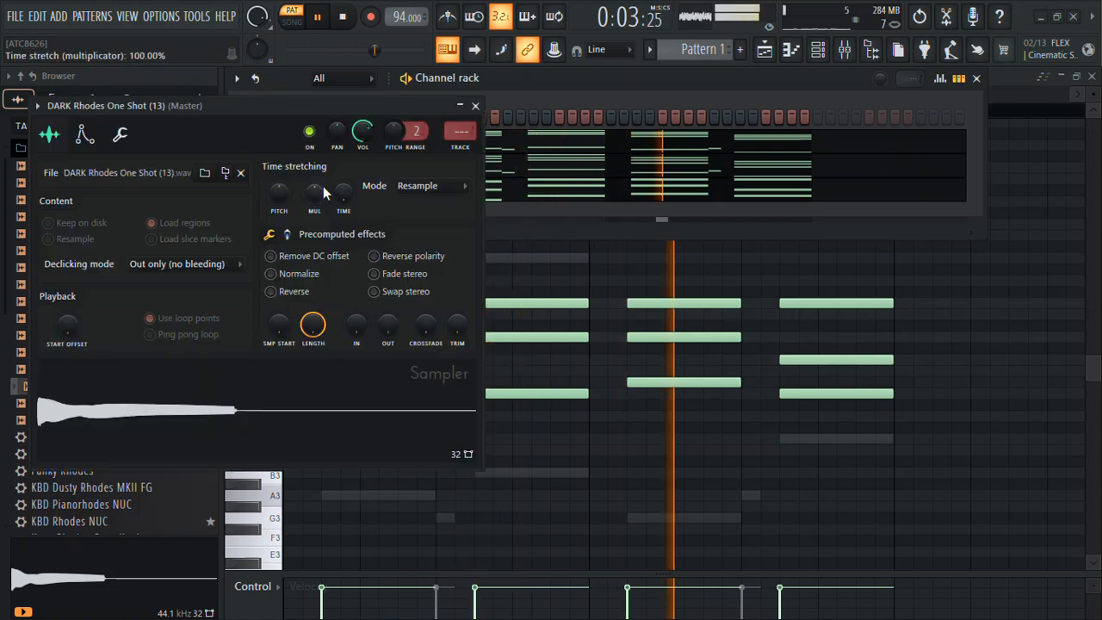
click(474, 106)
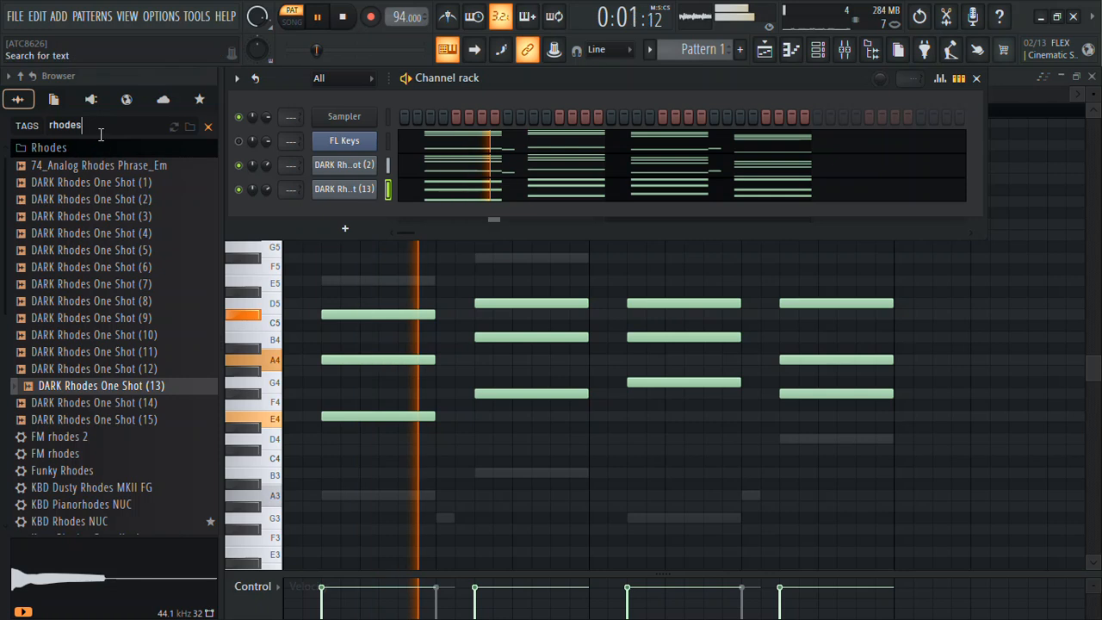
Step: Place Pattern 1 on Track 1 of the playlist, starting at bar 1
double_click(101, 135)
click(774, 51)
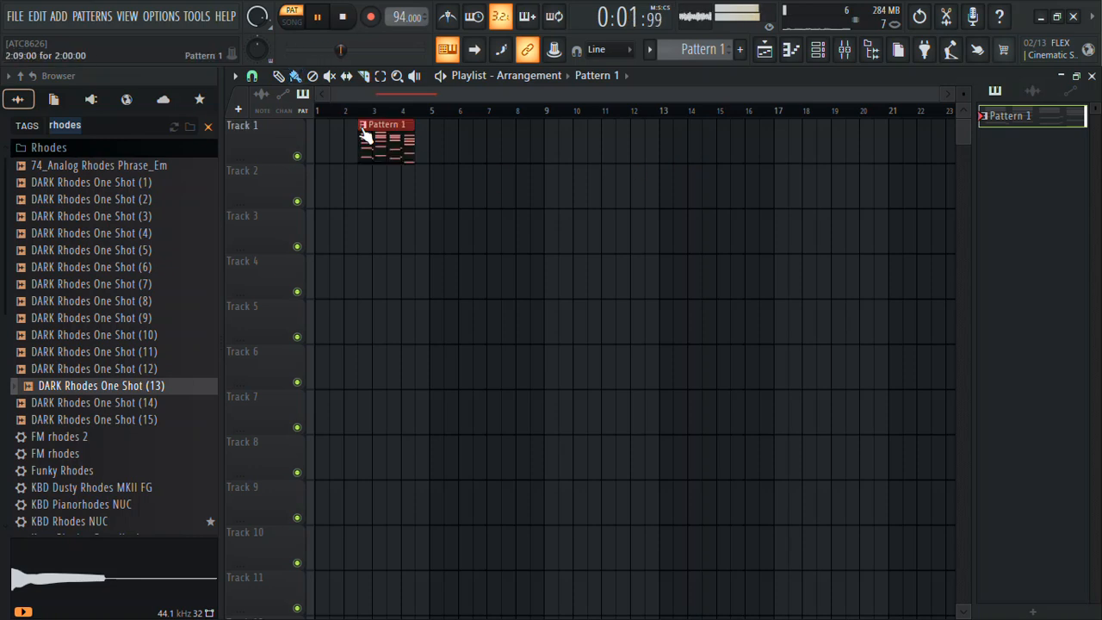
Step: Enable the volume envelope of the DARK Rhodes One Shot (13) channel
click(824, 53)
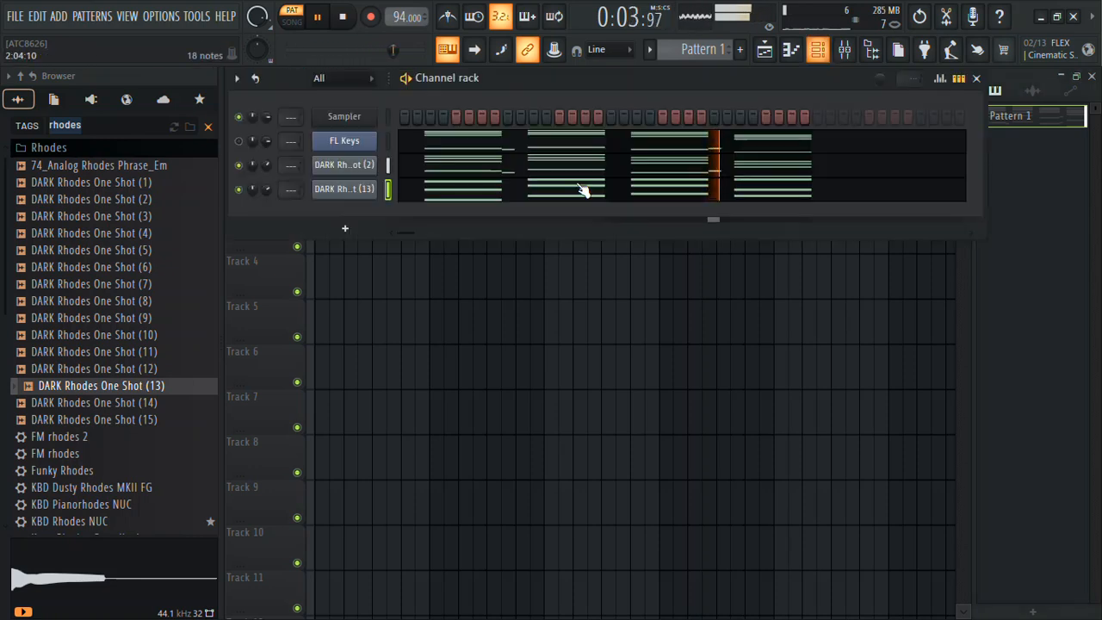
click(346, 191)
click(83, 135)
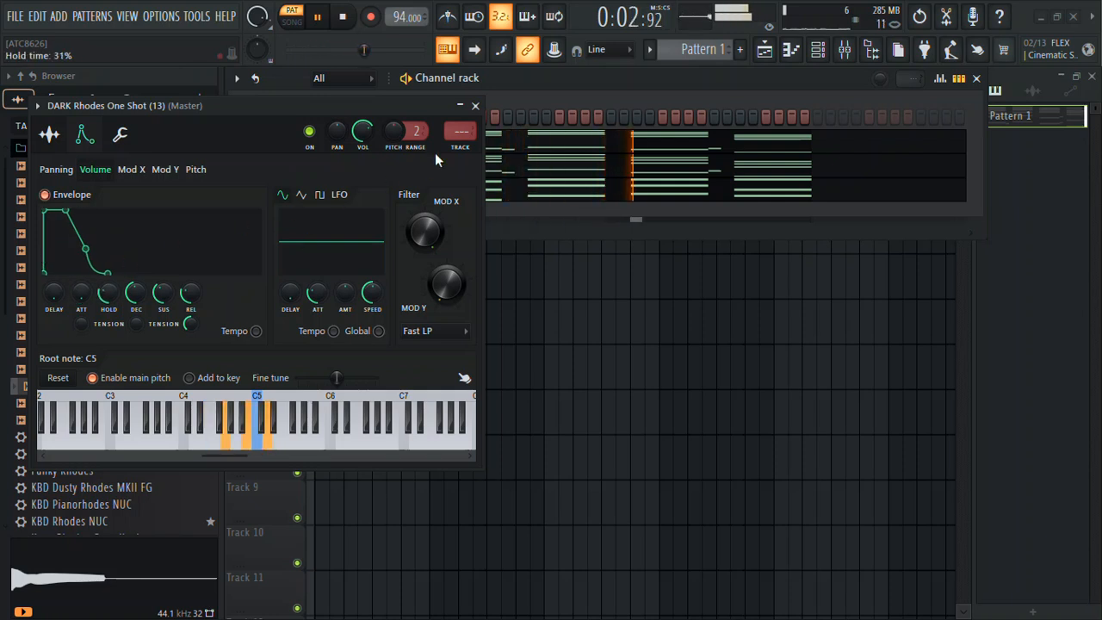
click(475, 105)
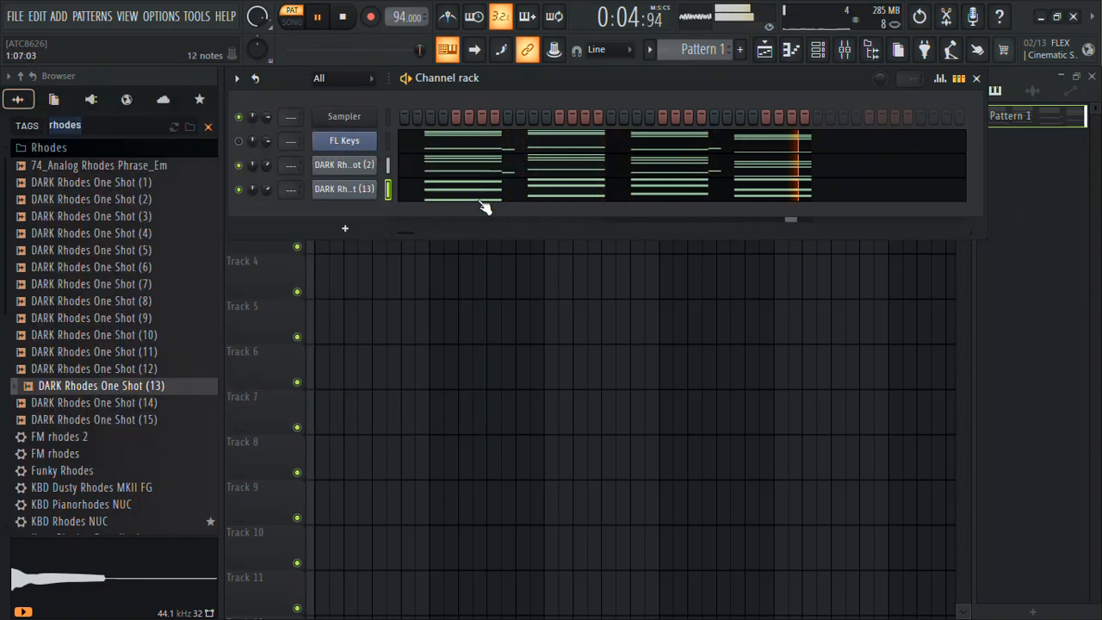
Step: Create a new empty Pattern 2 and place it on Track 2 of the playlist at bar 1
click(768, 51)
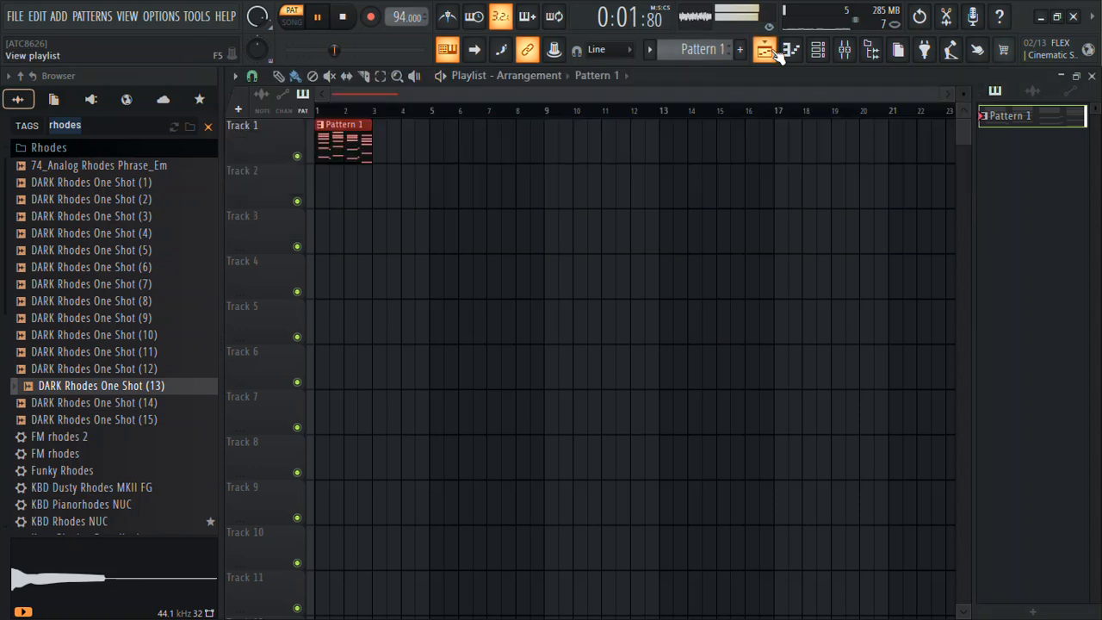
key(F4)
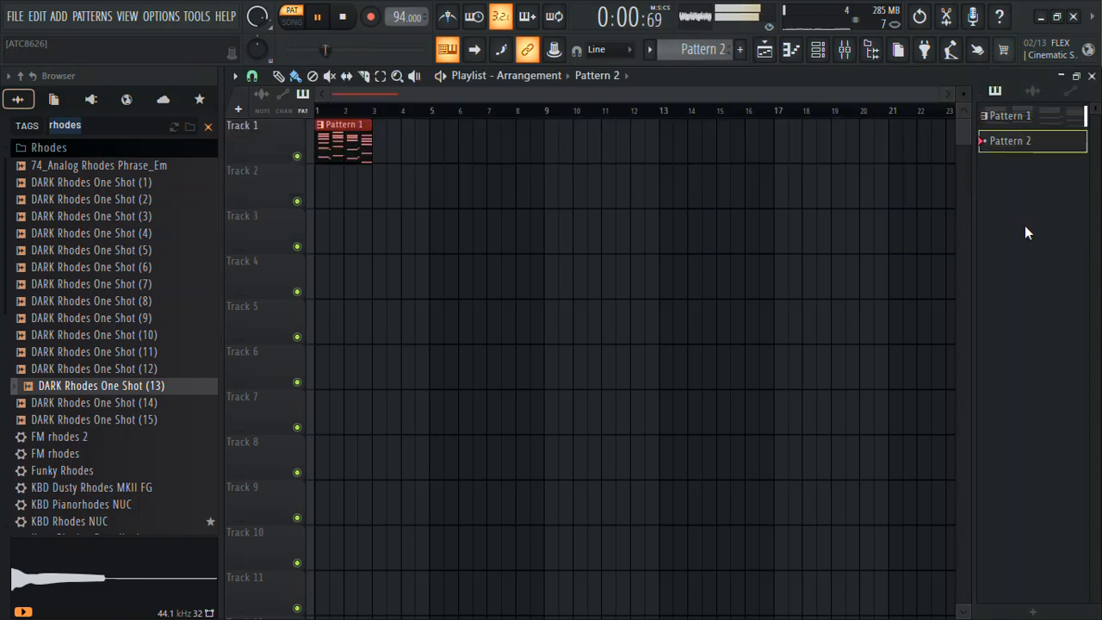
click(862, 196)
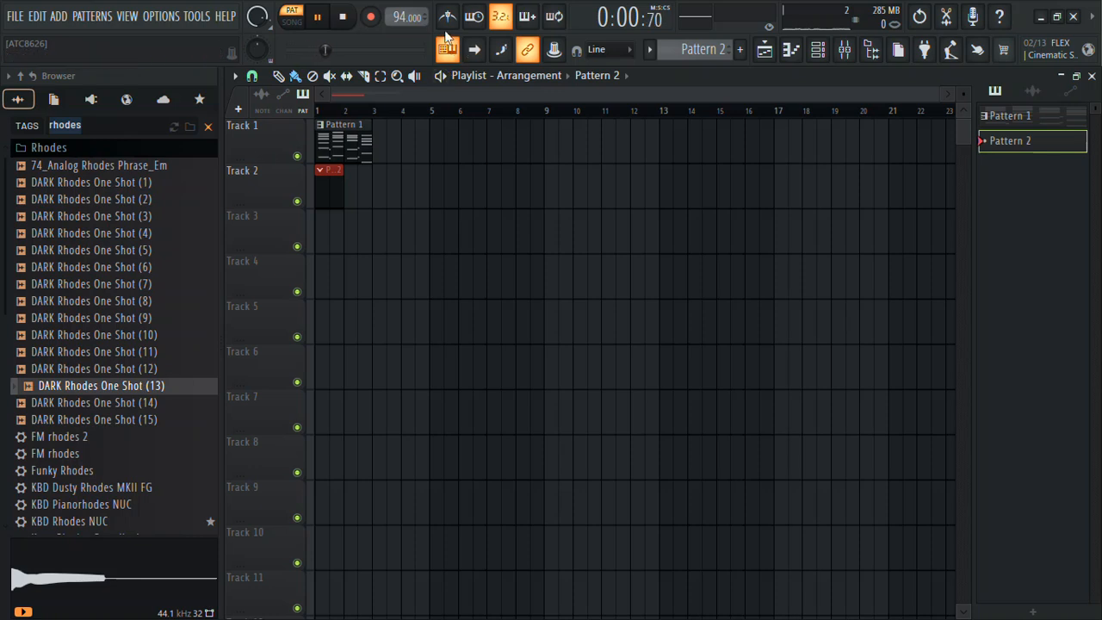
Step: Turn on the metronome, then search the browser for "kick" and audition the (VDD) KICK samples
click(818, 49)
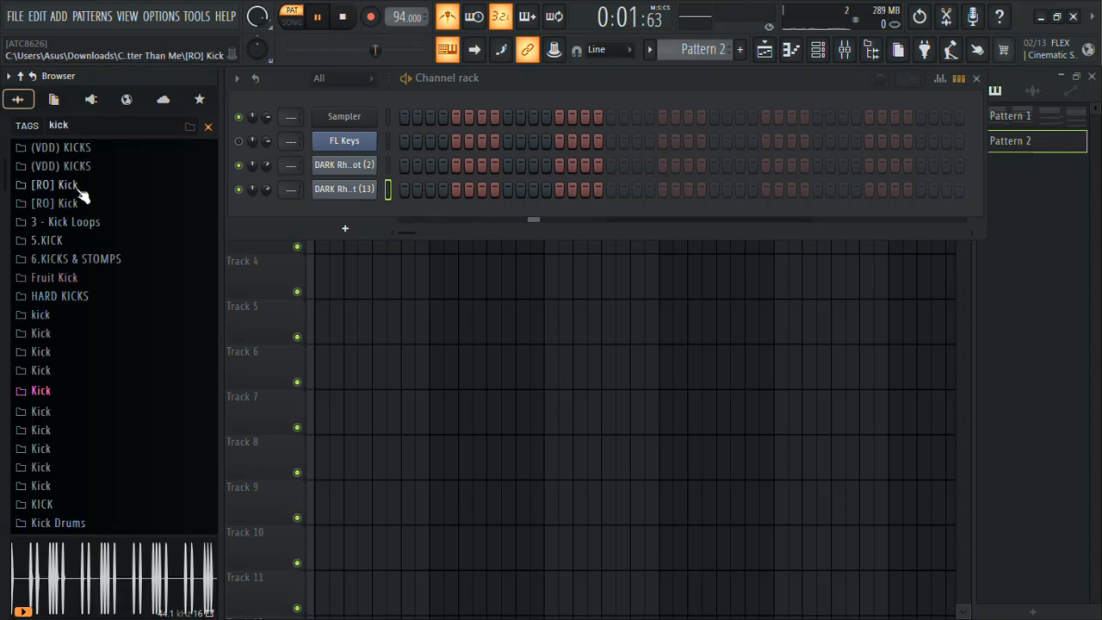
click(84, 203)
click(81, 166)
click(110, 217)
click(108, 235)
click(107, 251)
click(104, 223)
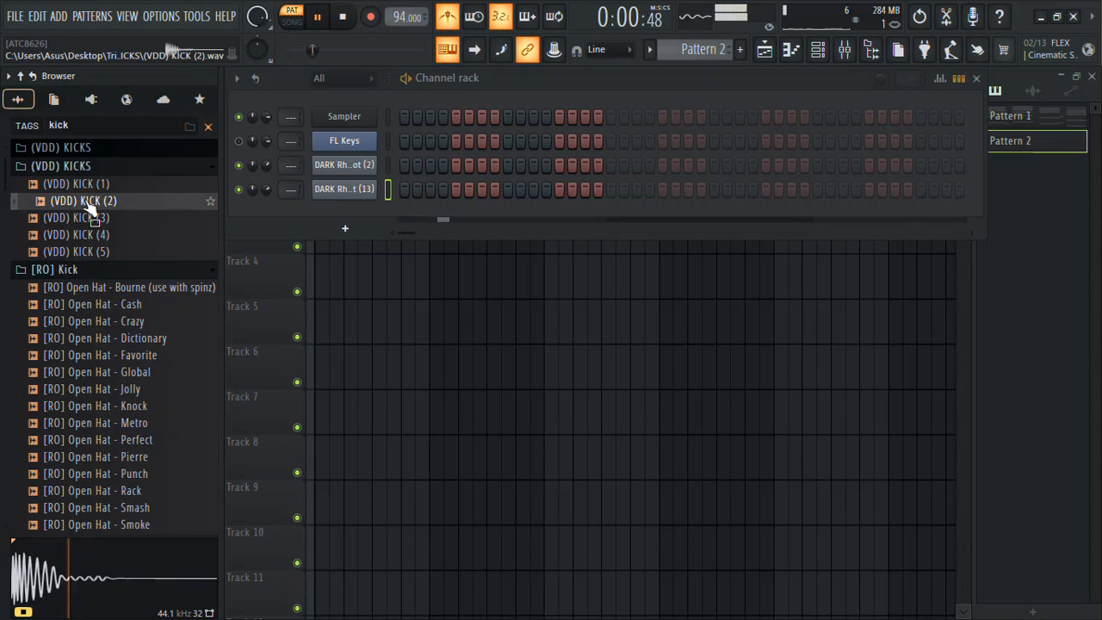
Step: Audition the kick samples in the first (VDD) KICKS folder and the opening samples of the [RO] Kick folder
scroll(93, 204, down, 20)
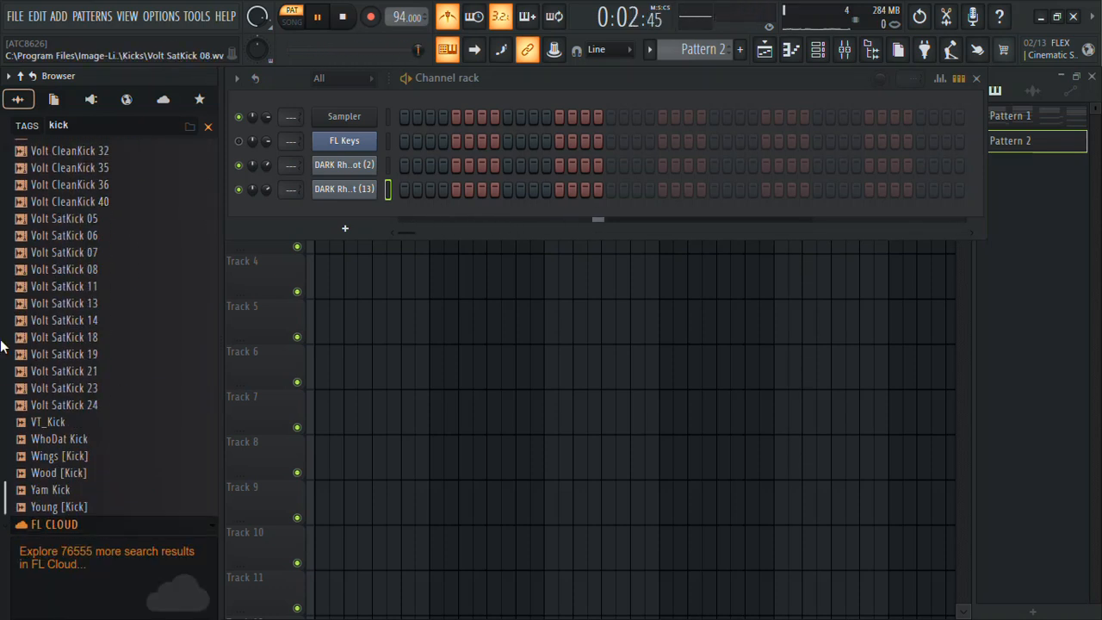
scroll(112, 335, up, 20)
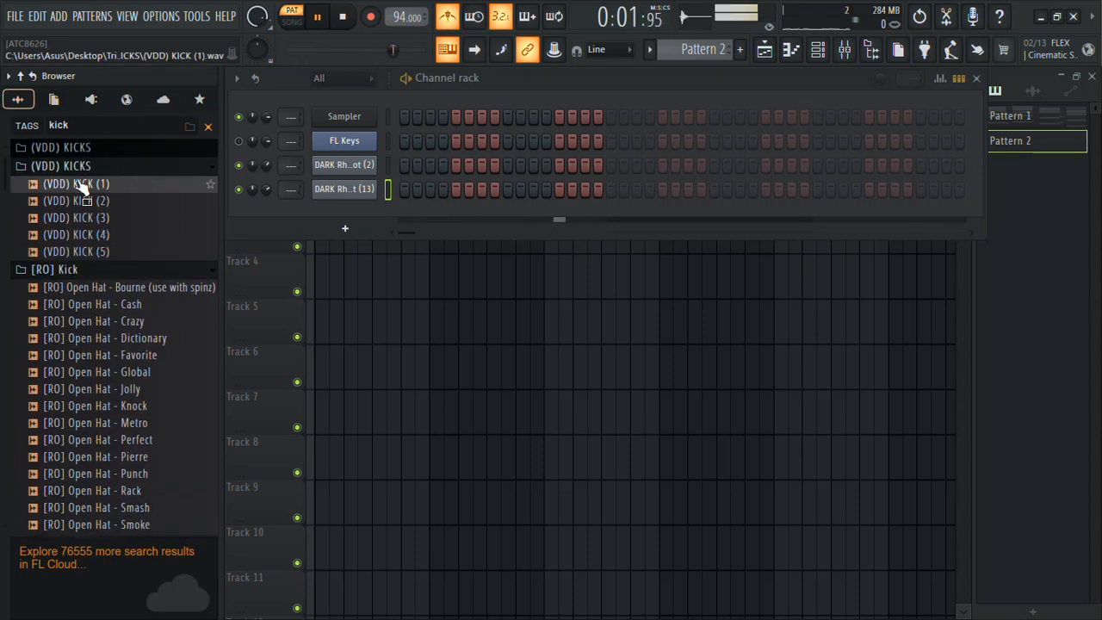
right_click(76, 180)
click(55, 146)
click(82, 182)
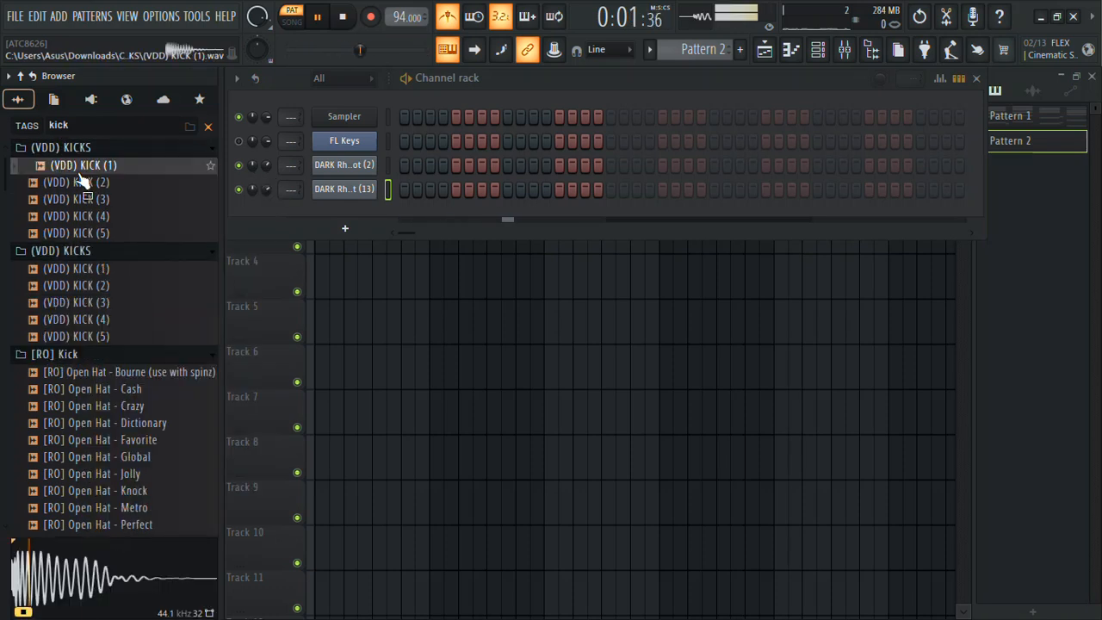
click(92, 200)
click(92, 217)
click(92, 234)
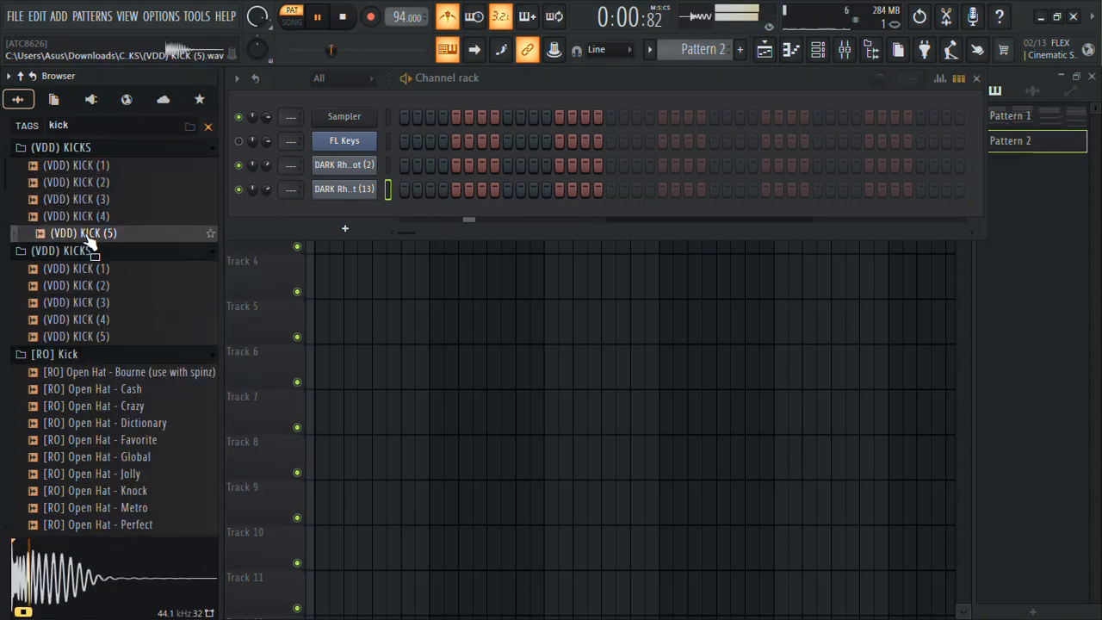
click(76, 372)
click(79, 389)
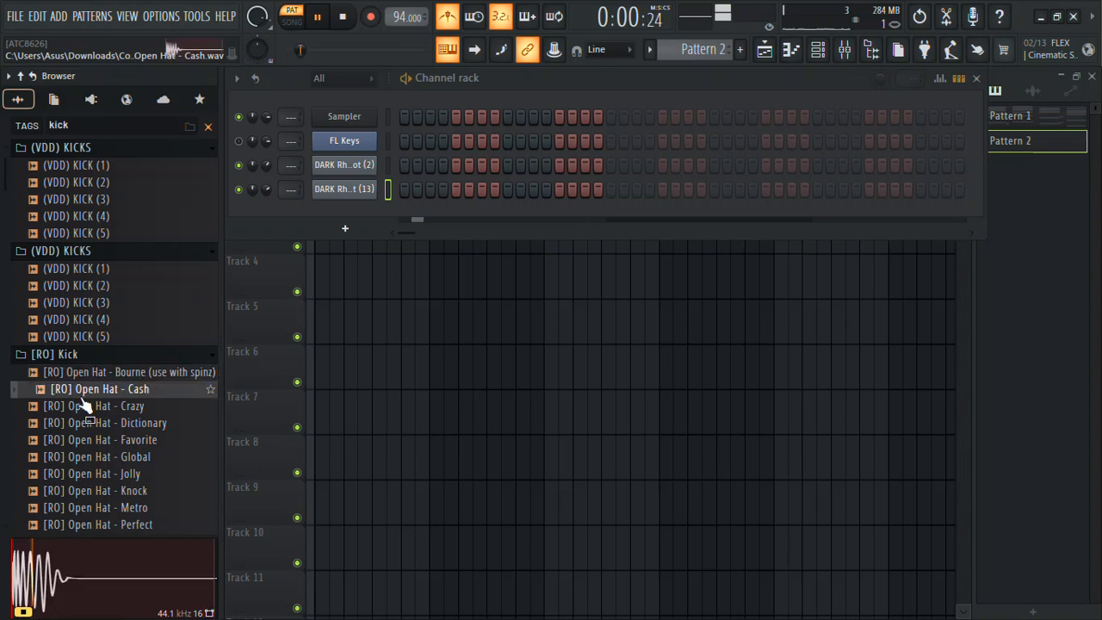
click(95, 406)
Step: Audition the samples in the second (VDD) KICKS folder and load its (VDD) KICK (1) into a new channel
click(97, 320)
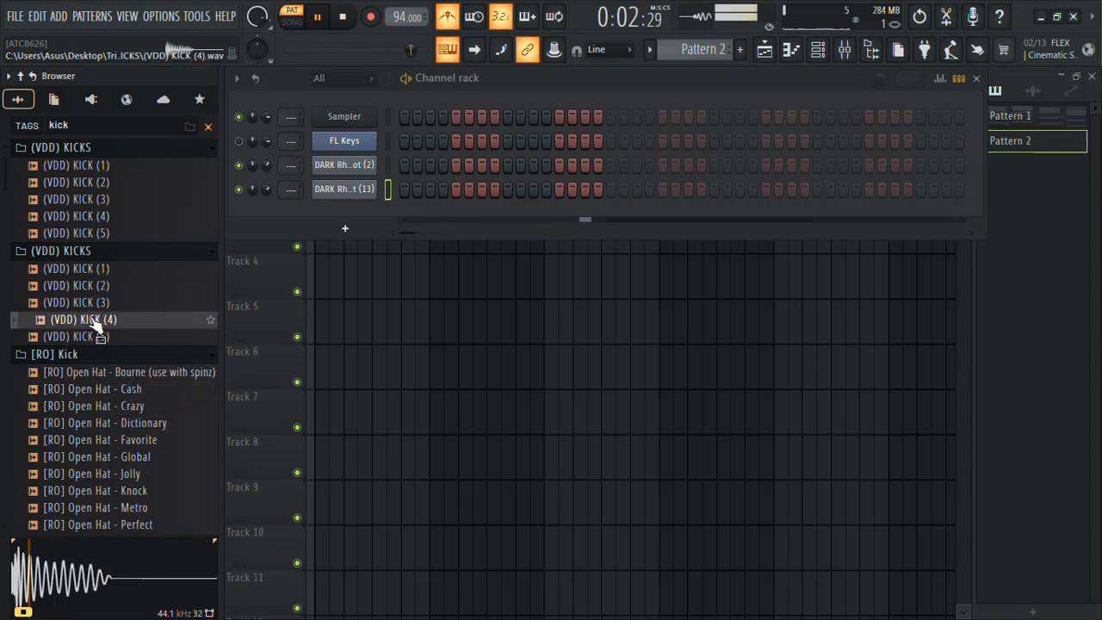
click(82, 337)
click(79, 323)
click(73, 307)
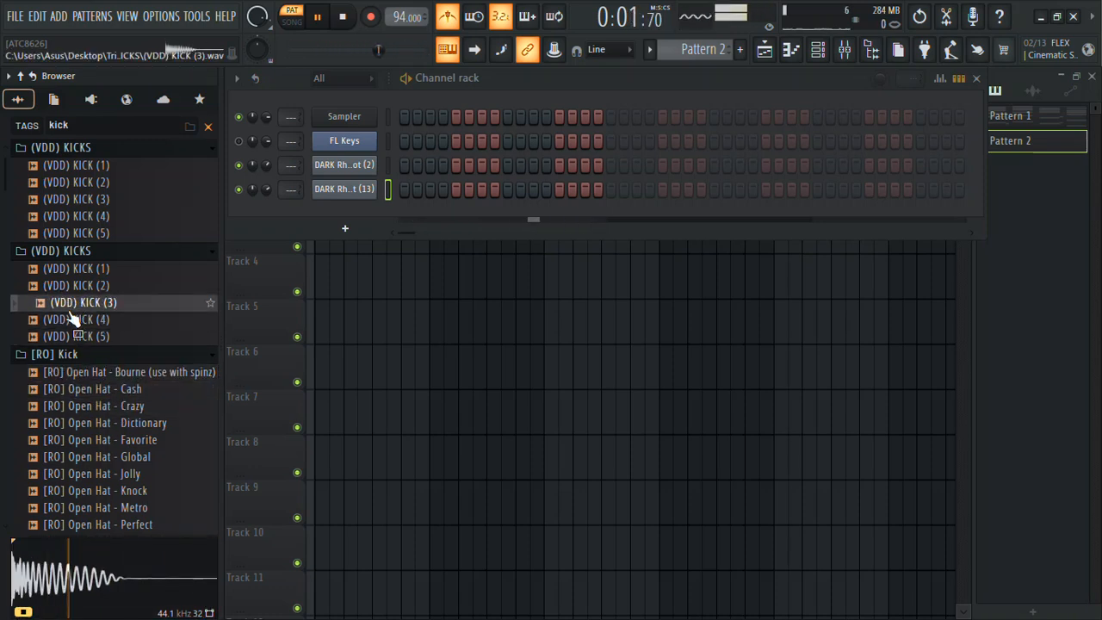
key(Up)
key(Up)
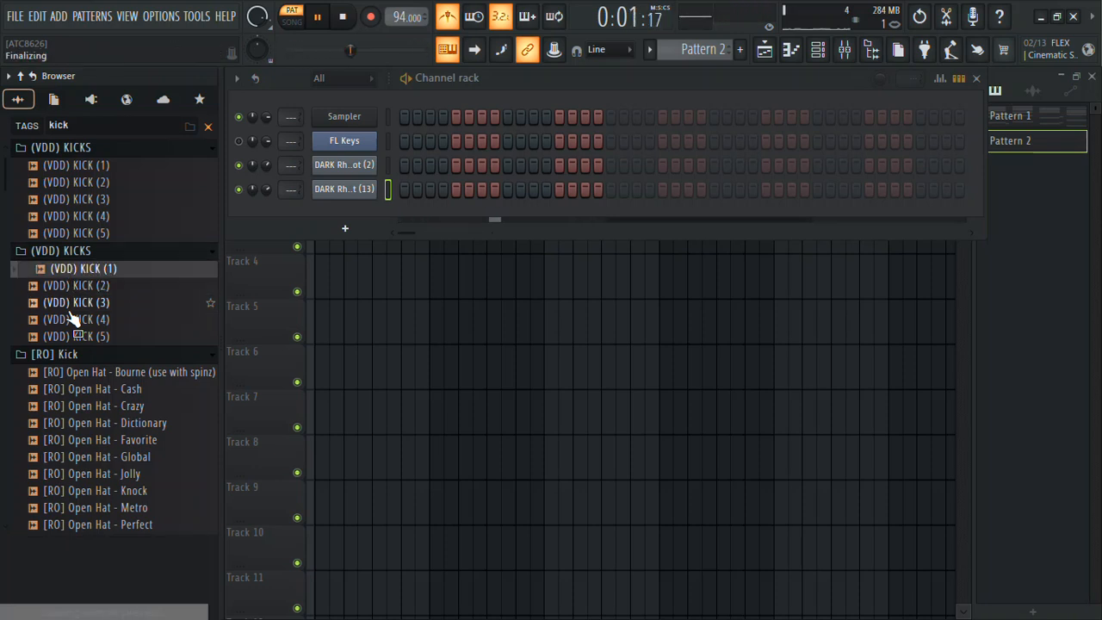
right_click(108, 267)
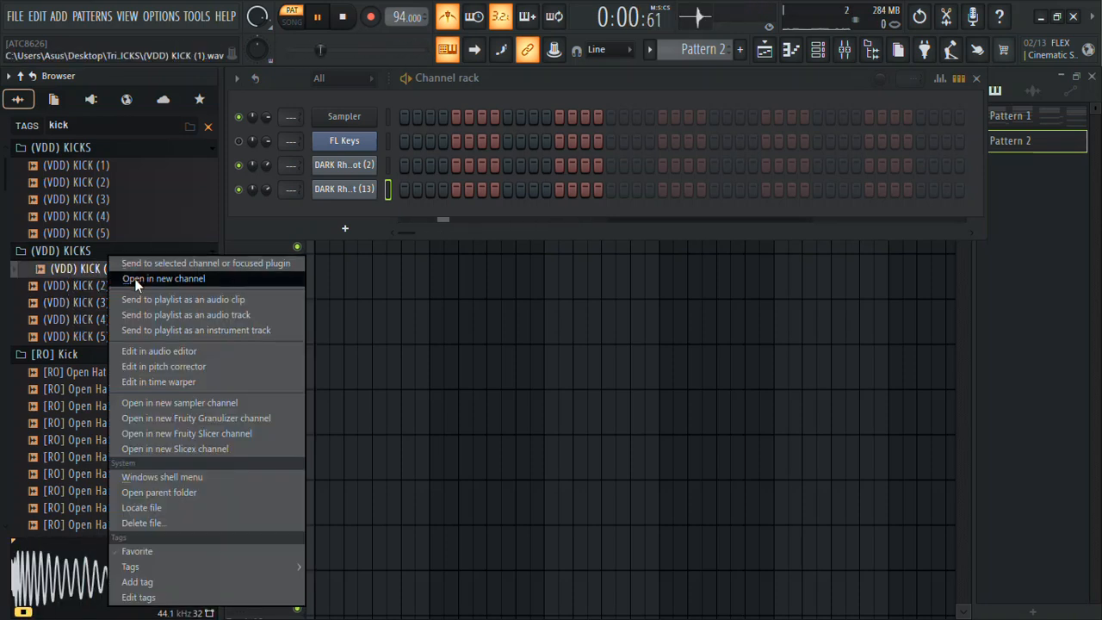
click(134, 278)
click(496, 128)
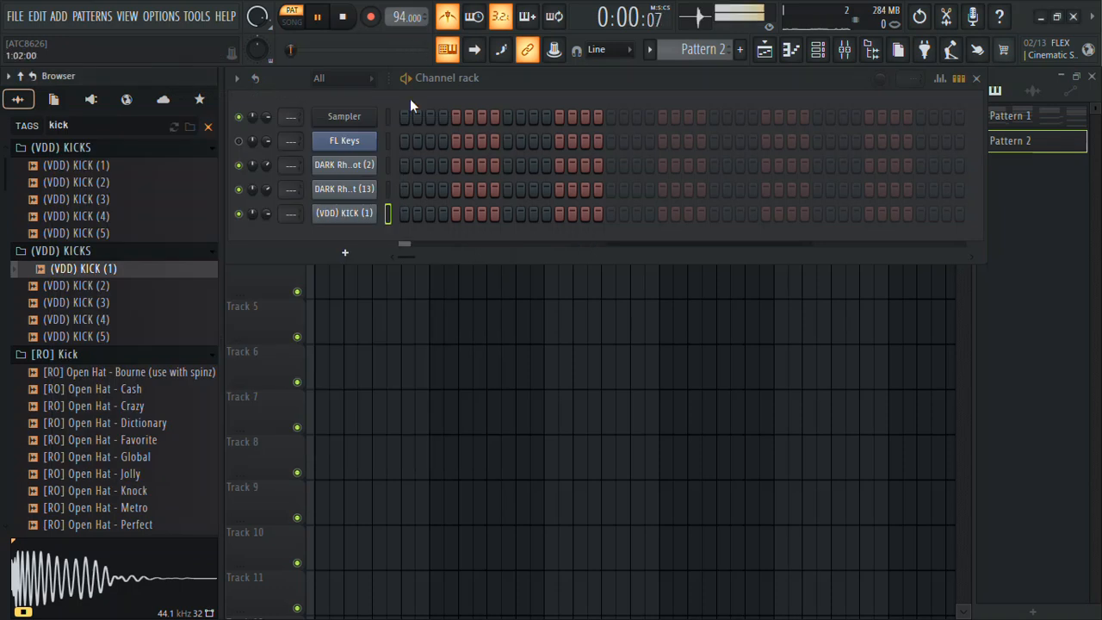
Step: Search the browser for "perc" and audition the first samples in the (VDD) PERCS folder, up to (VDD) PERCS (5)
click(100, 152)
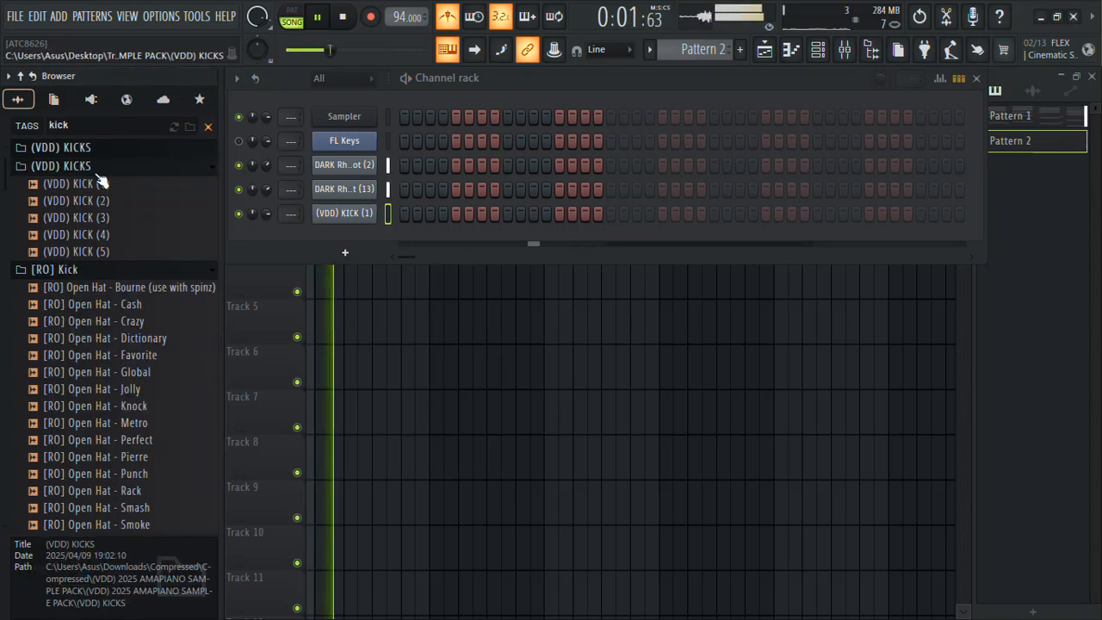
click(97, 171)
click(100, 182)
click(62, 125)
text(perc)
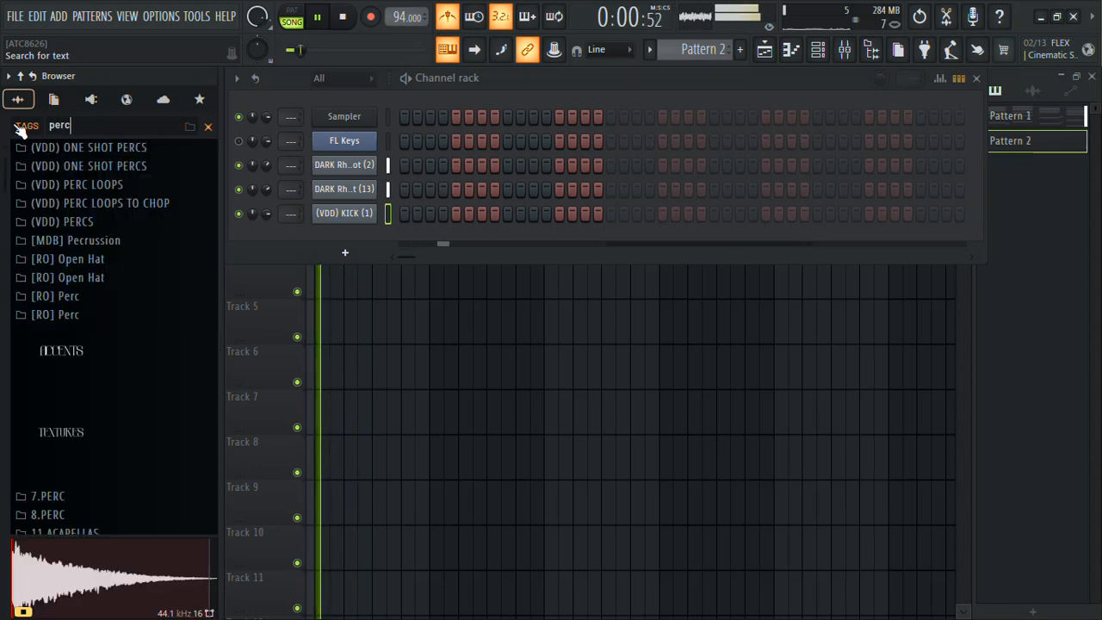
click(86, 166)
click(82, 199)
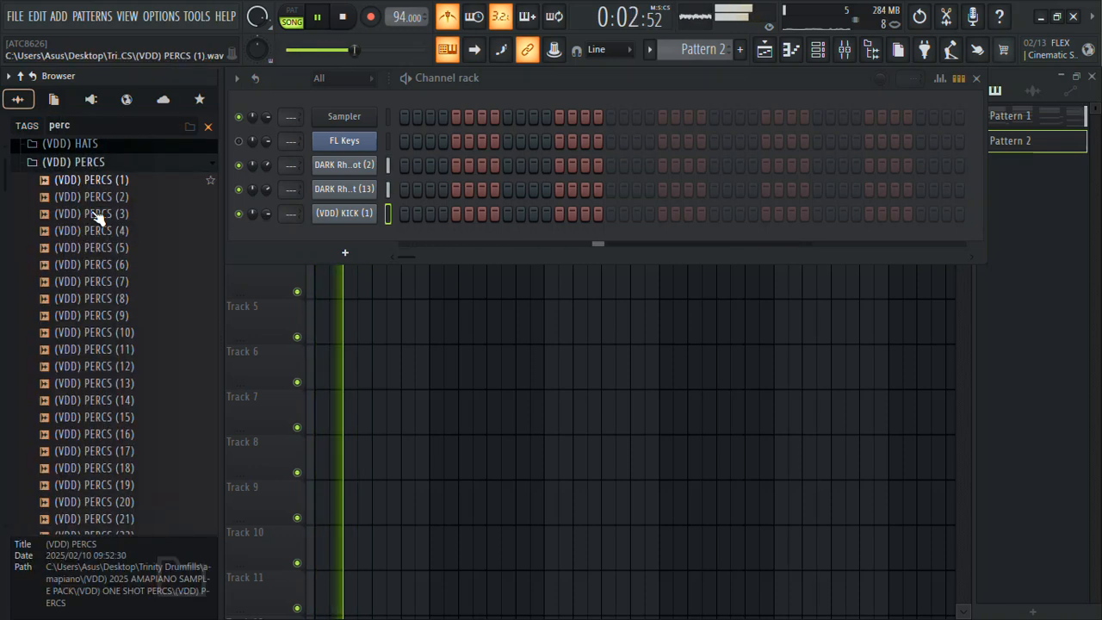
click(124, 234)
click(108, 198)
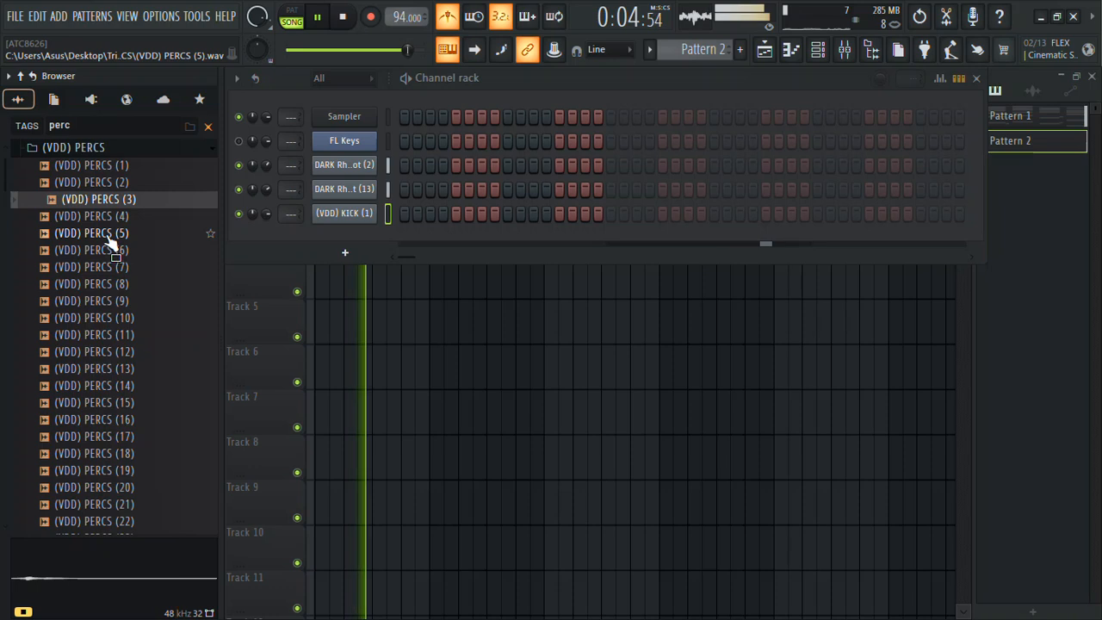
click(110, 238)
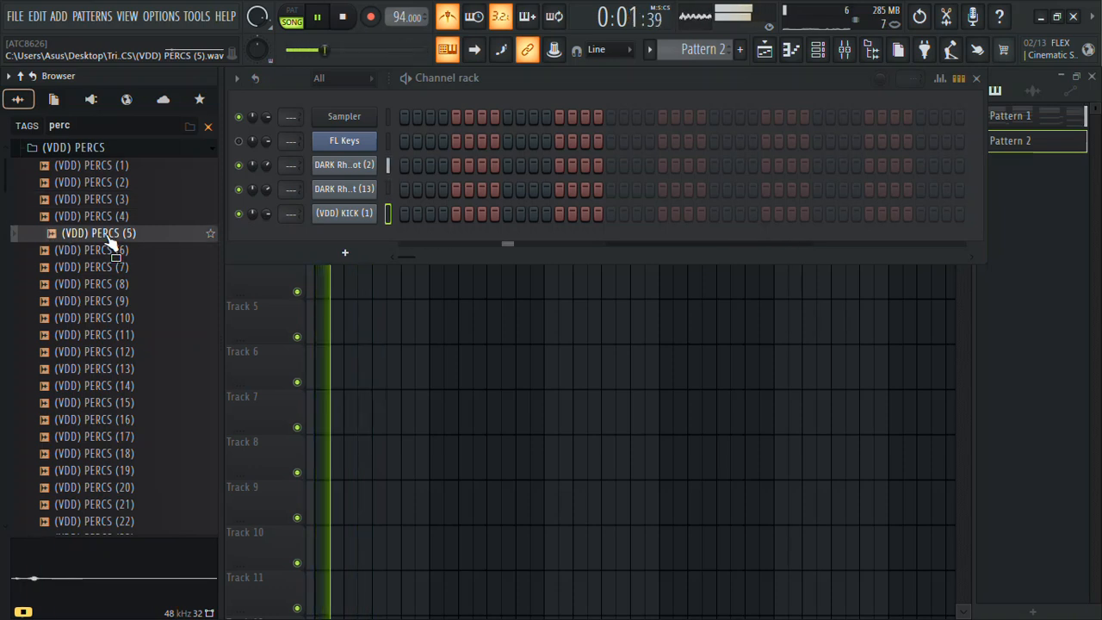
Step: Load (VDD) PERCS (5) into a new channel and restart song playback
right_click(108, 237)
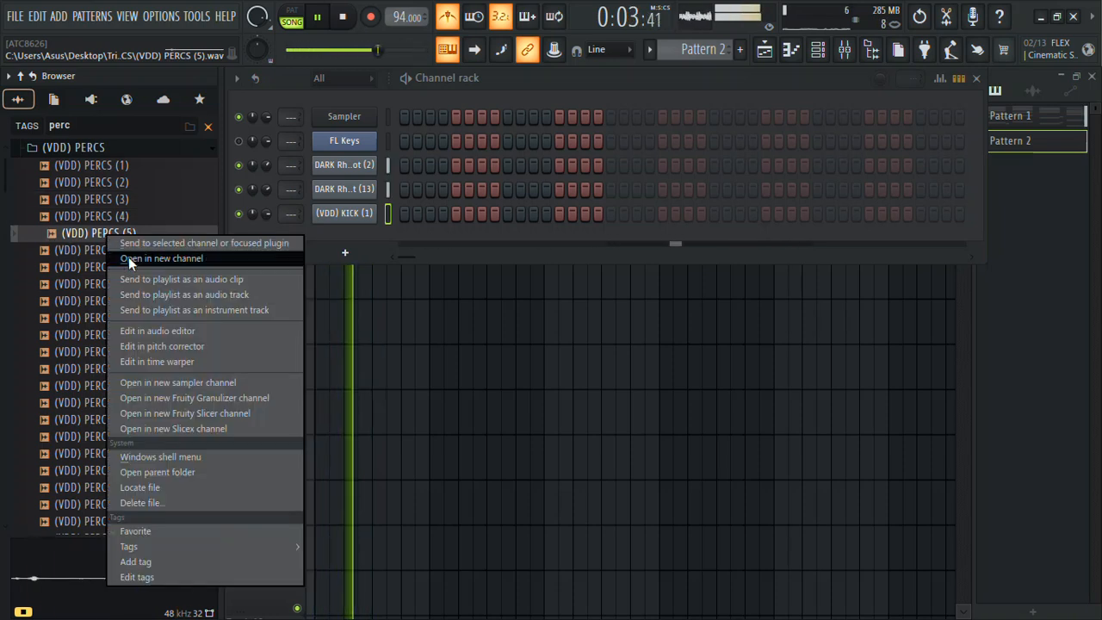
click(128, 257)
click(517, 147)
key(space)
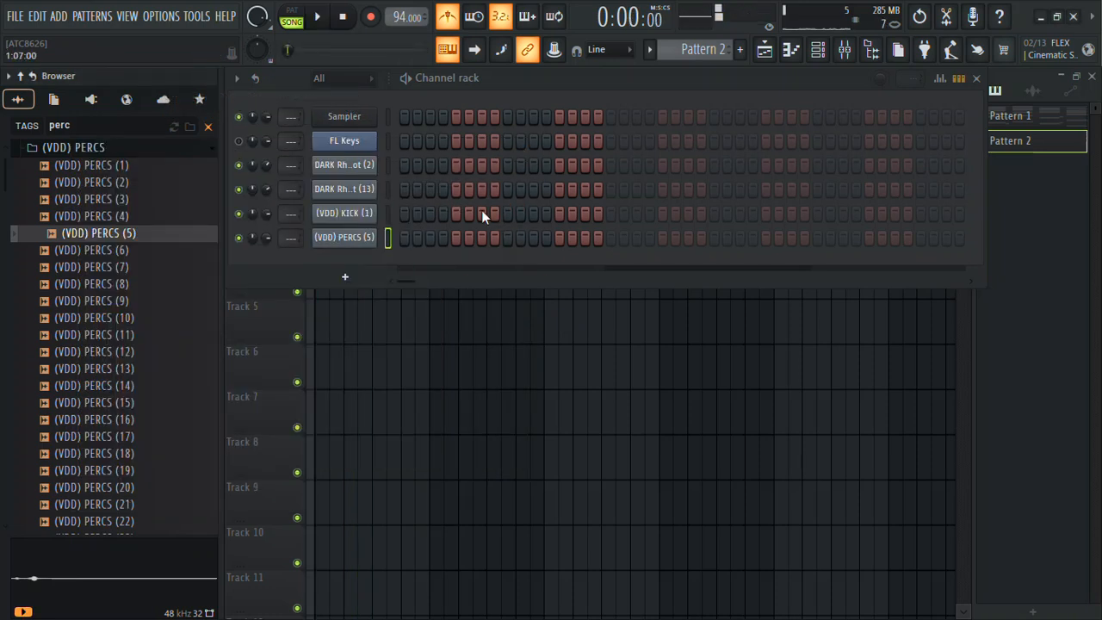
key(space)
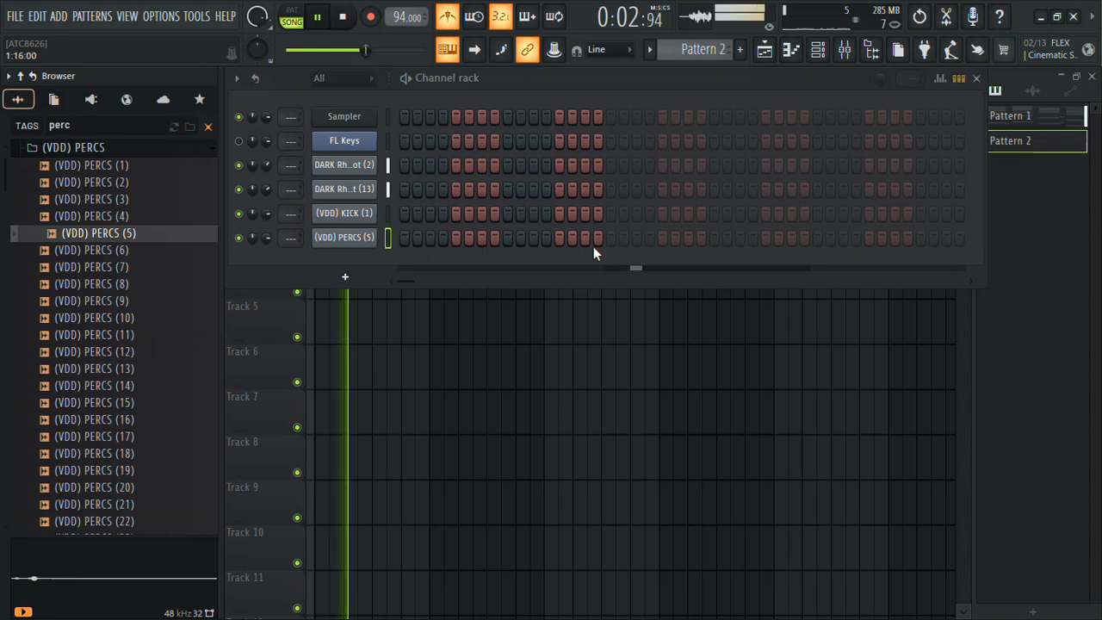
Step: Program (VDD) PERCS (5) hits on steps 16 and 32 of Pattern 2
click(328, 242)
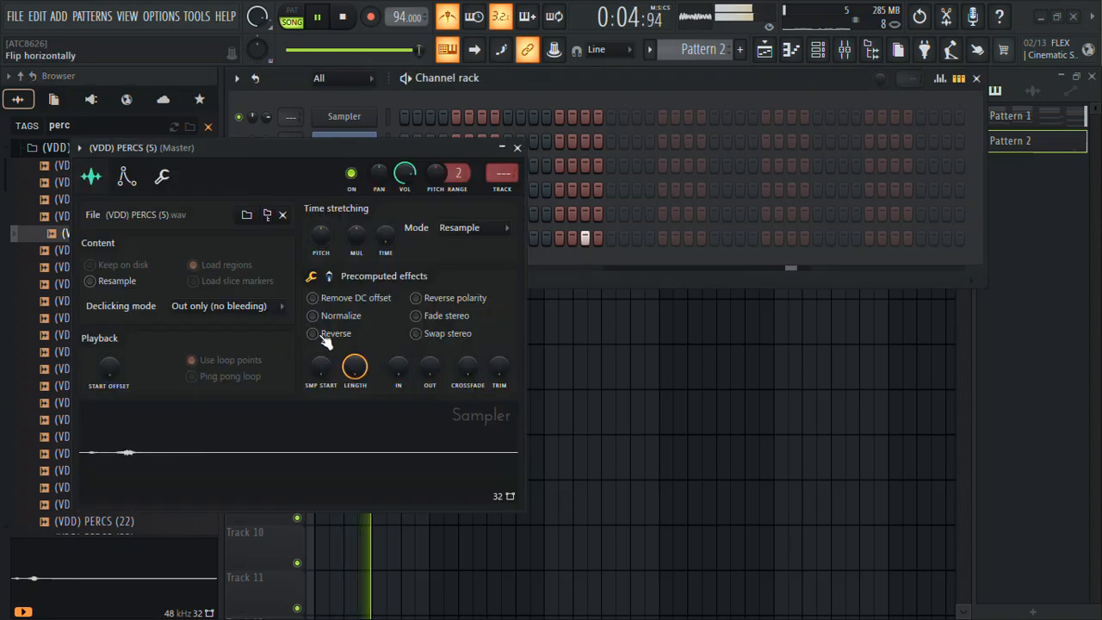
click(516, 148)
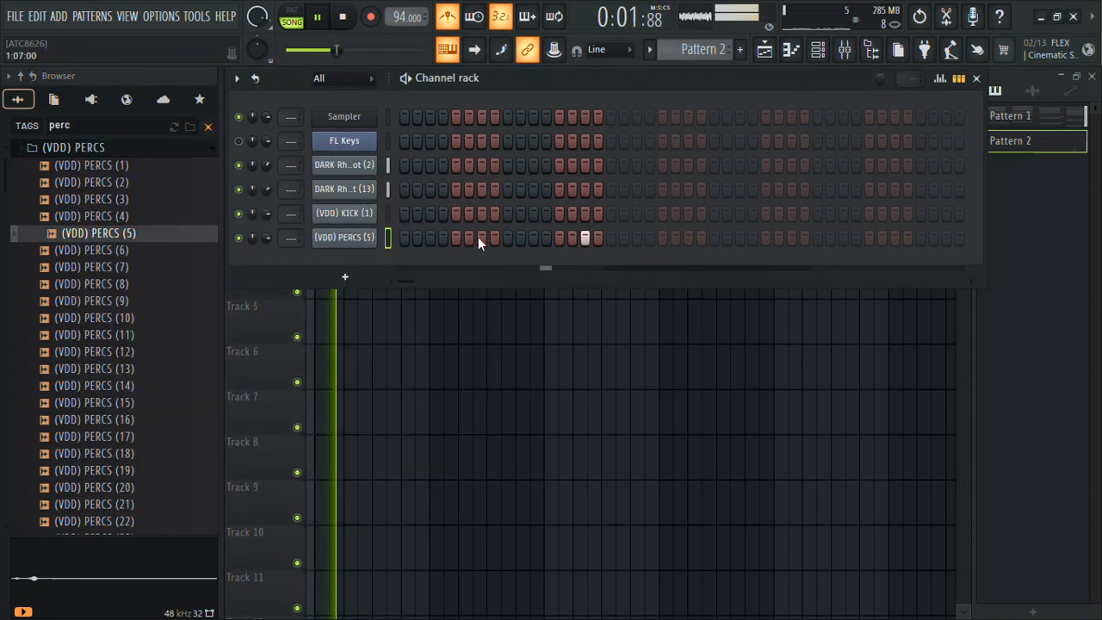
click(598, 238)
click(584, 238)
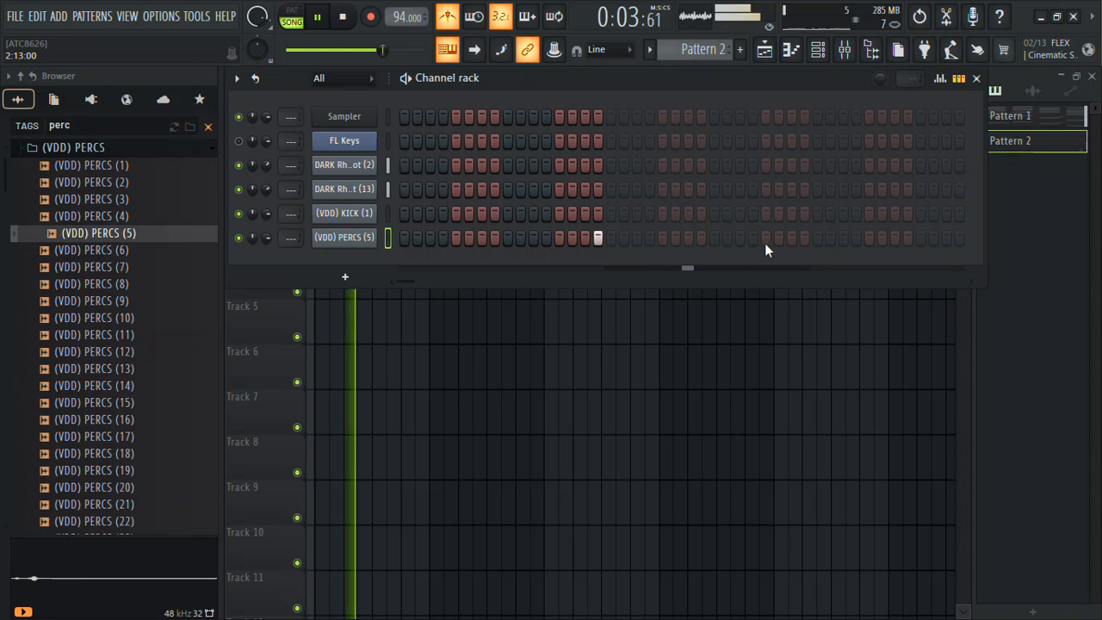
click(805, 238)
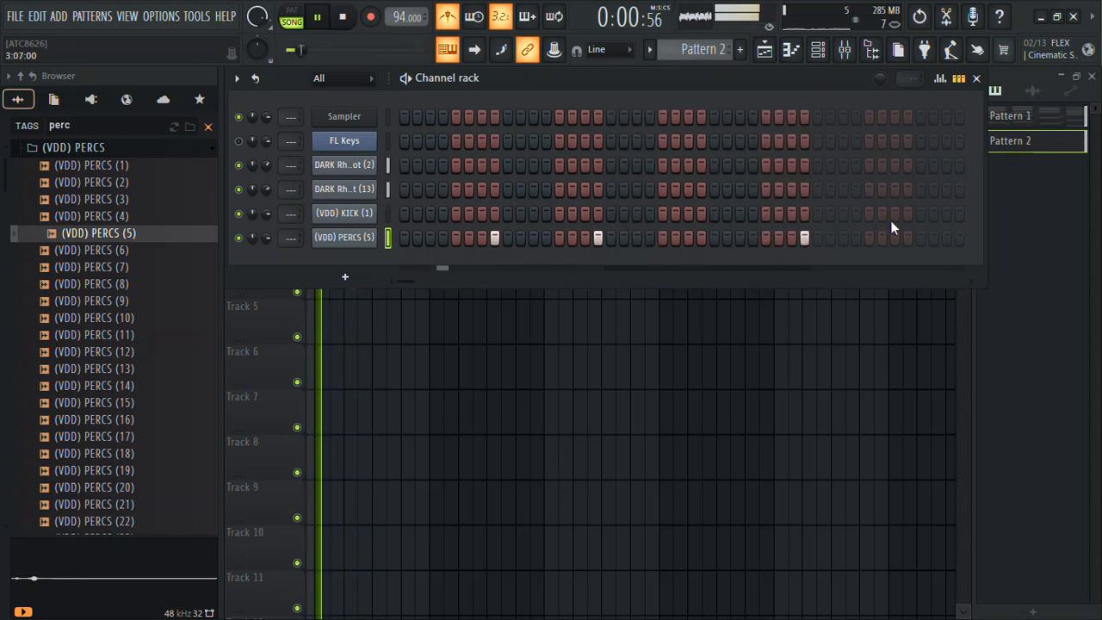
click(496, 238)
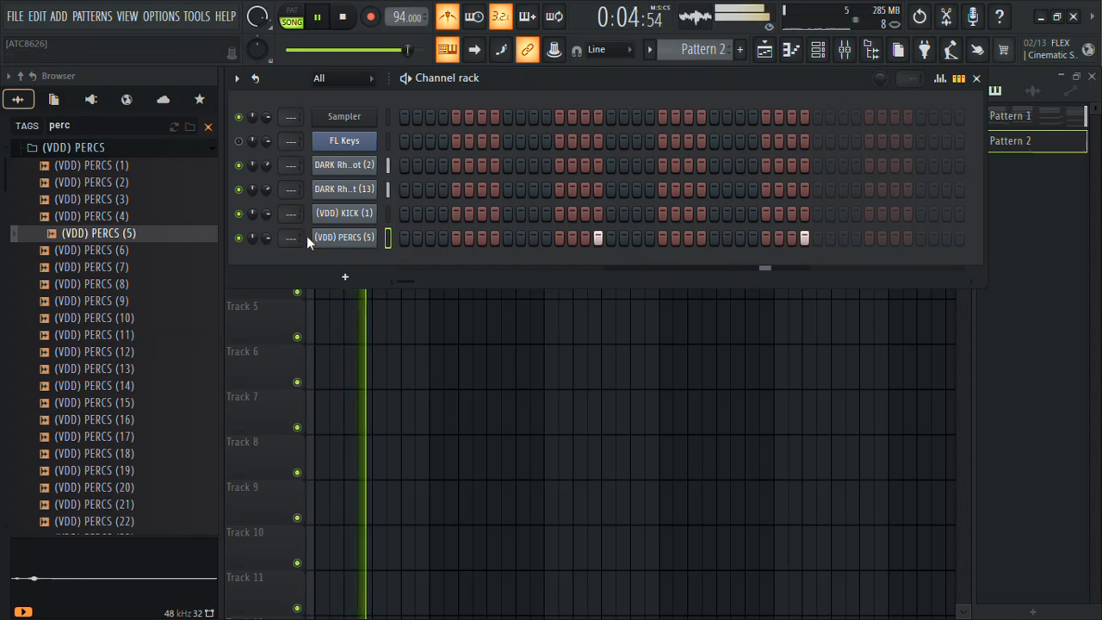
Step: Audition (VDD) PERCS (6) to (9) and load (VDD) PERCS (9) into a new channel with Normalize enabled
click(113, 256)
click(117, 270)
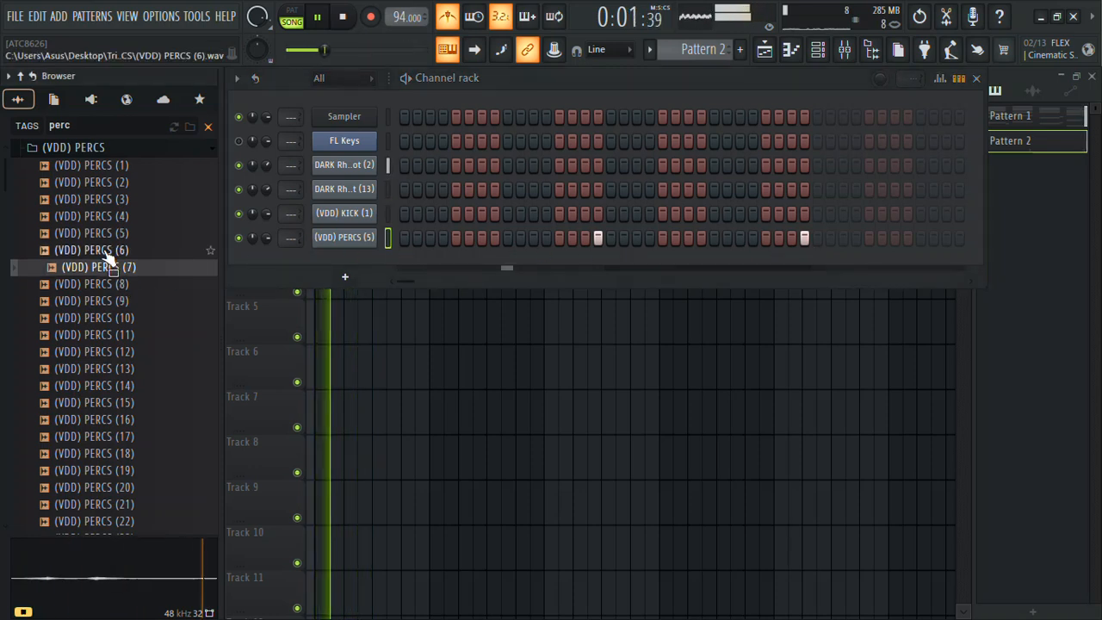
click(105, 253)
right_click(103, 250)
click(75, 287)
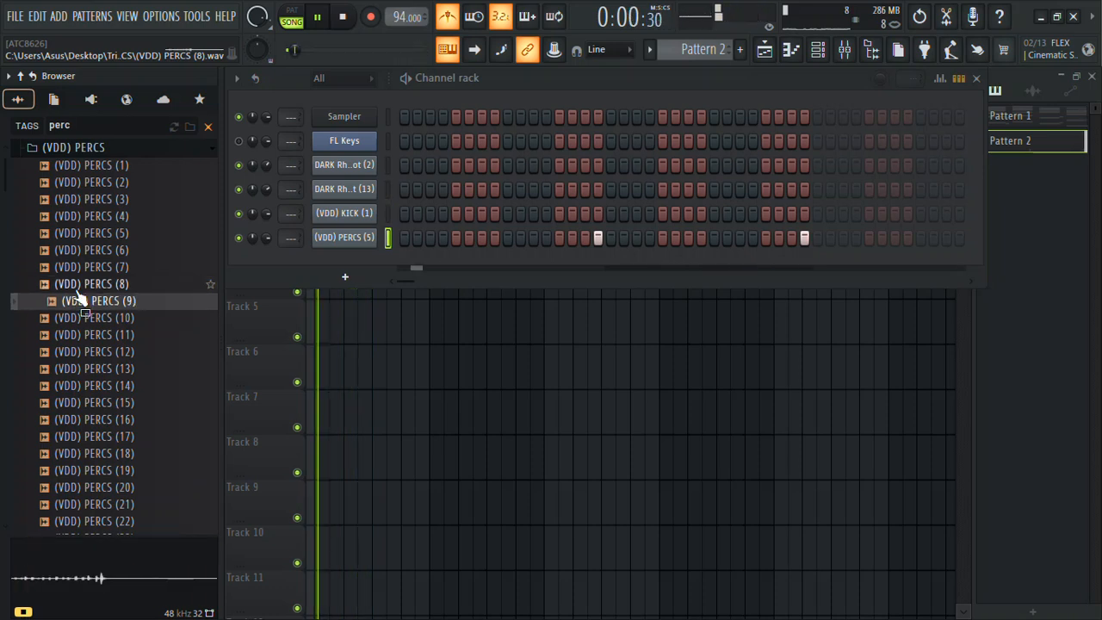
right_click(75, 296)
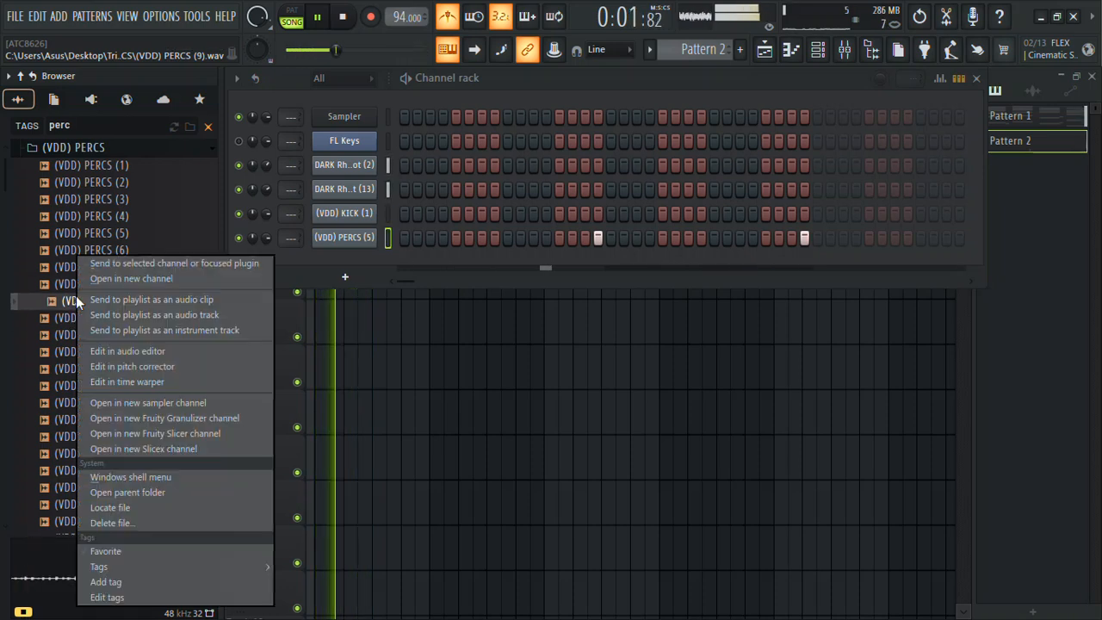
click(125, 280)
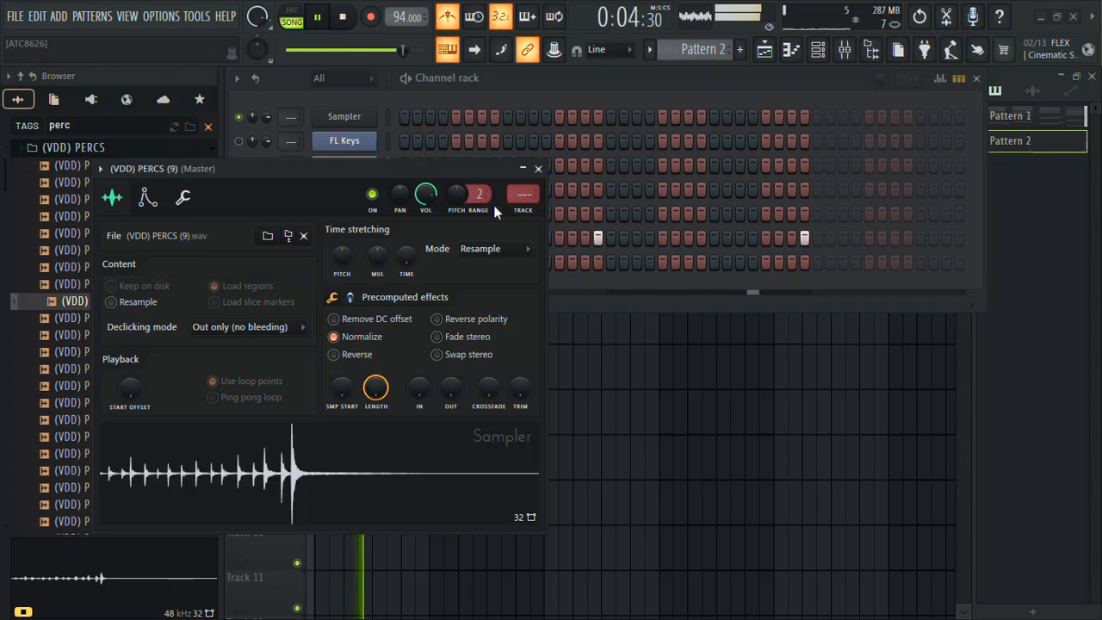
click(539, 169)
Step: Add a (VDD) PERCS (9) hit on step 7 and set the sample's quick fade-out to 96%
click(483, 263)
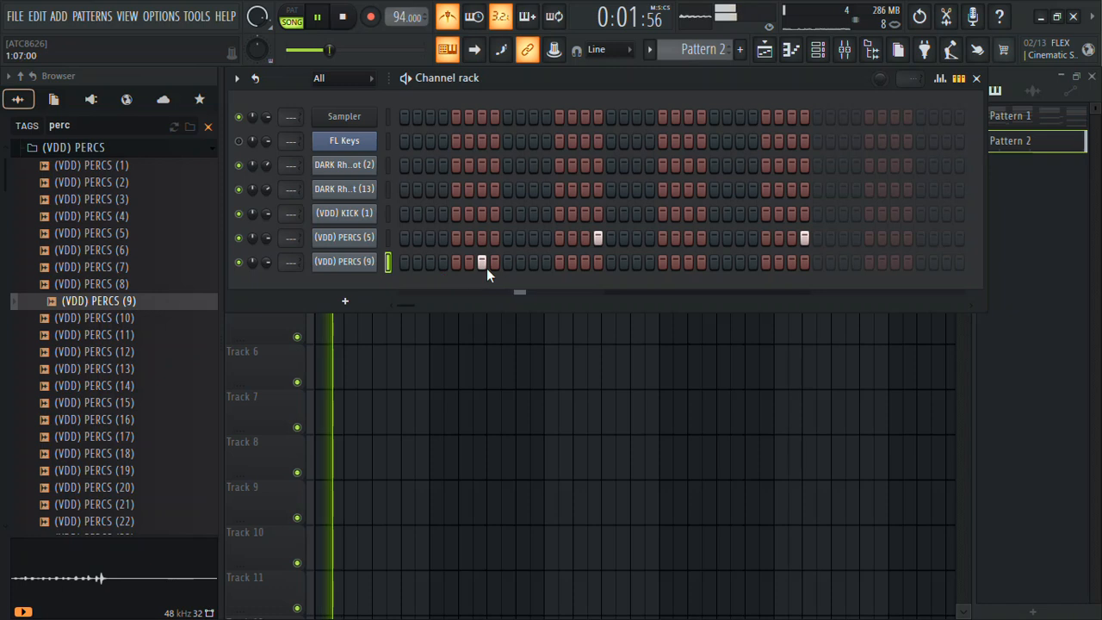
click(370, 266)
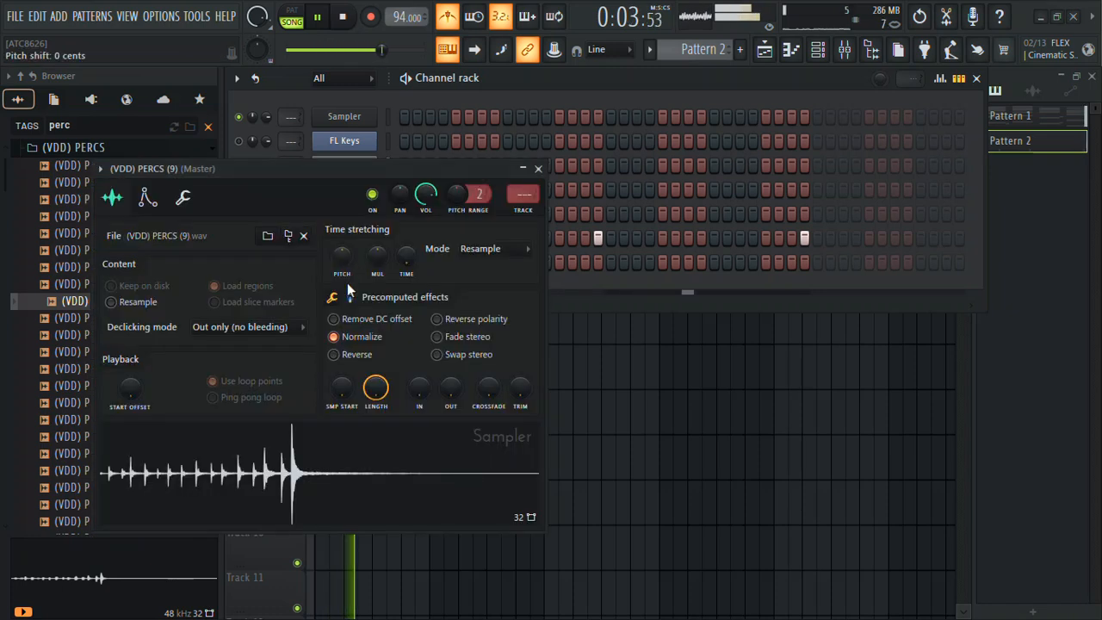
drag(450, 387, 450, 344)
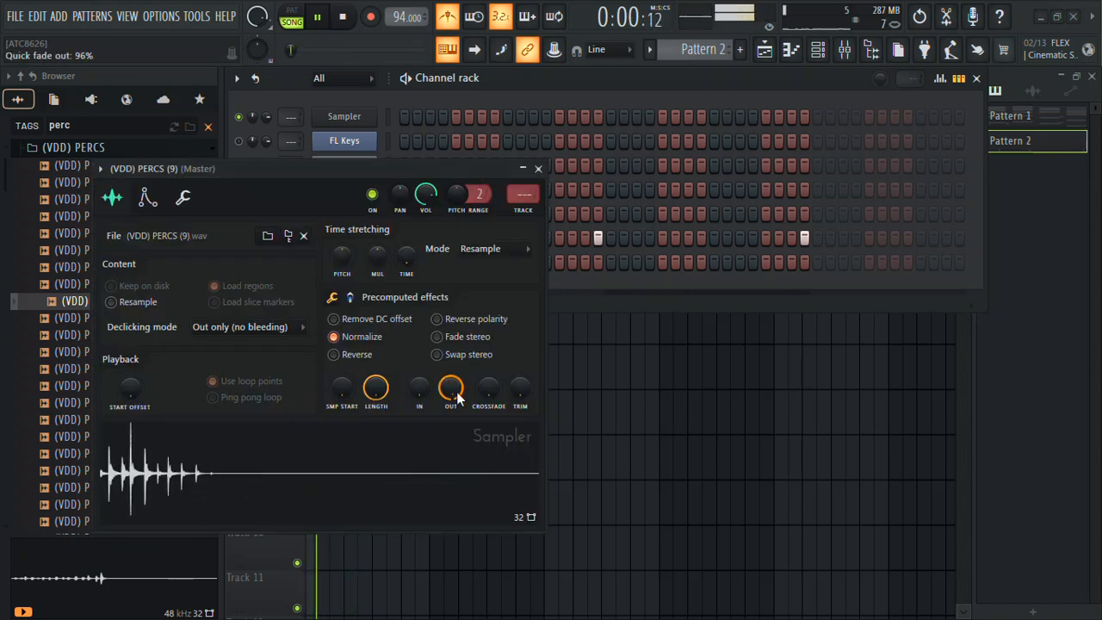
click(538, 170)
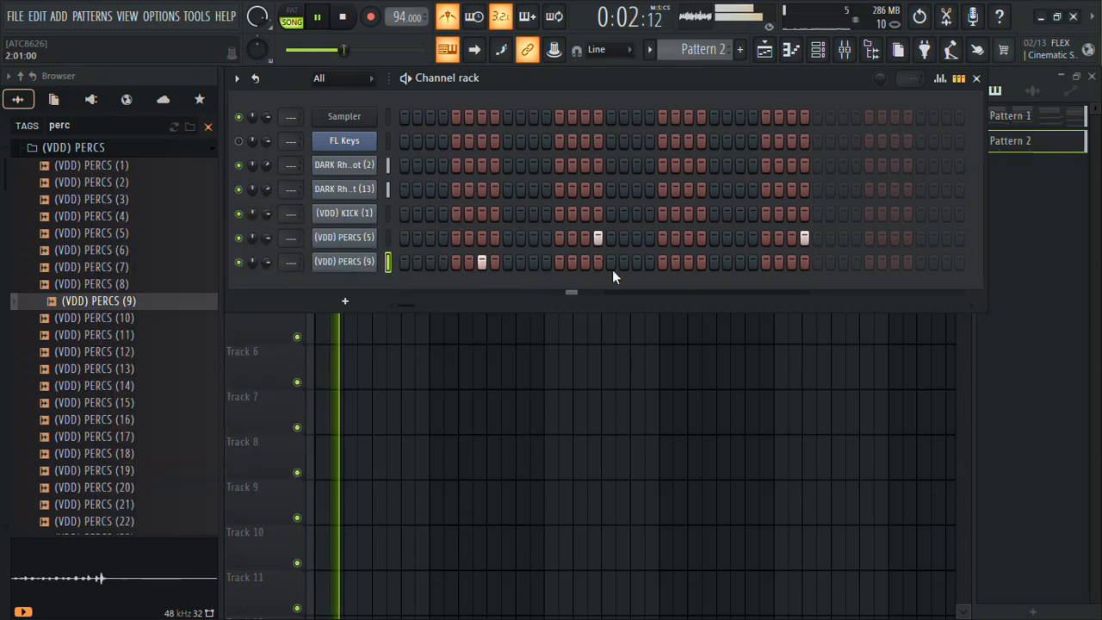
Step: Add (VDD) PERCS (9) hits on steps 15, 23 and 31 of Pattern 2
click(585, 262)
key(space)
click(700, 263)
click(687, 263)
click(700, 262)
click(791, 262)
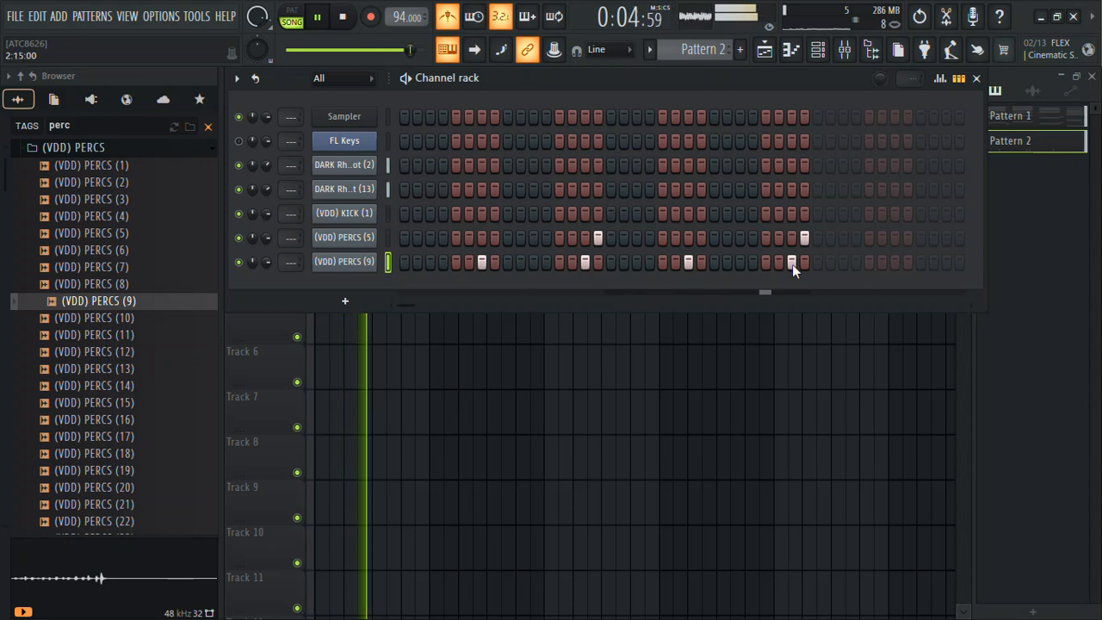
Step: Lower the (VDD) PERCS (9) sample's pitch in Auto time-stretching mode and set its quick fade-out to 100%
click(349, 264)
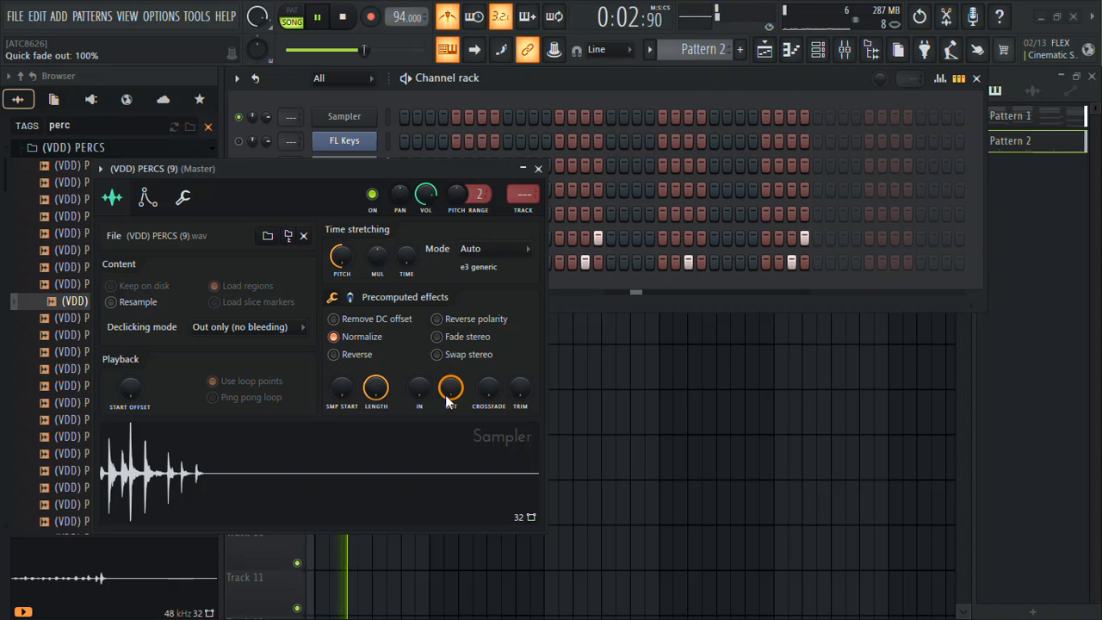
click(536, 169)
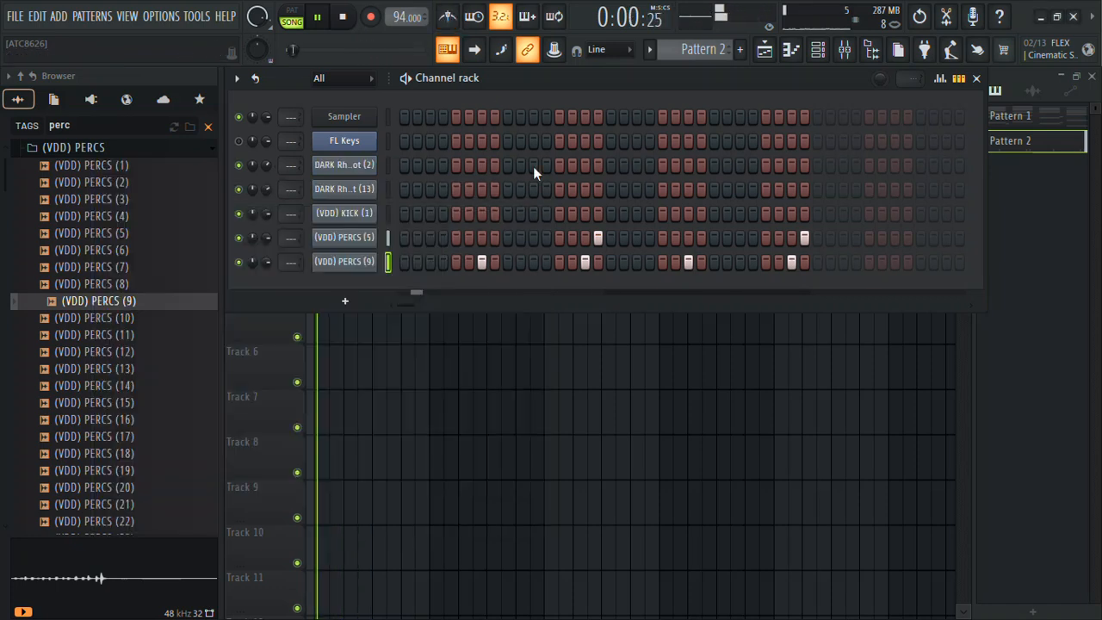
Step: Audition one-shots around (VDD) PERCS (15) to (19) and load (VDD) PERCS (16) into a new channel with Normalize enabled
click(158, 412)
click(138, 420)
click(127, 469)
click(120, 422)
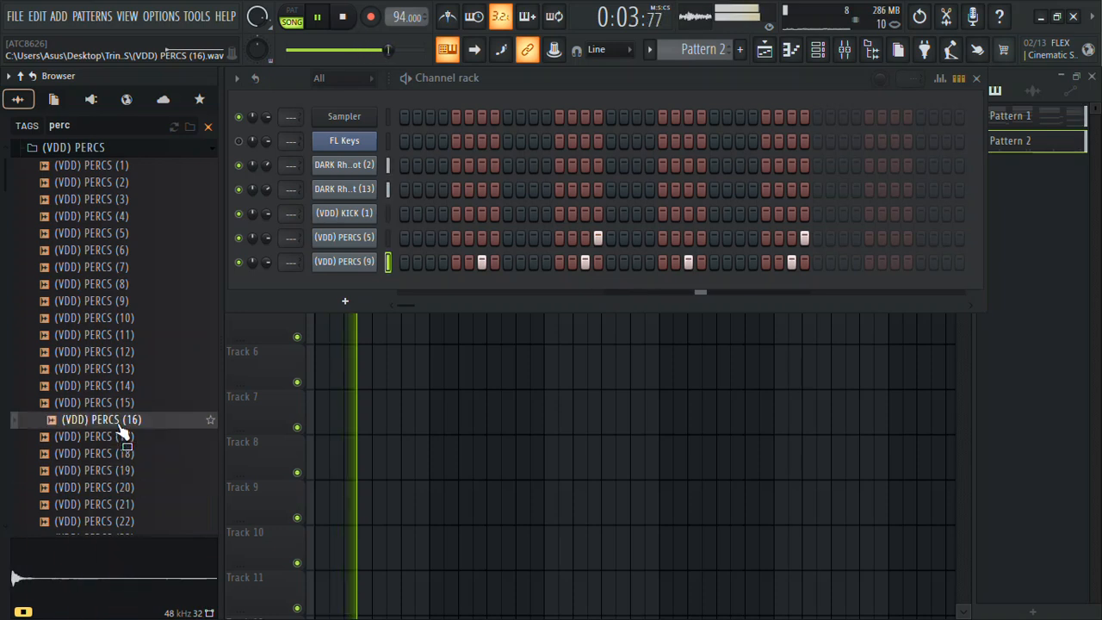
click(121, 434)
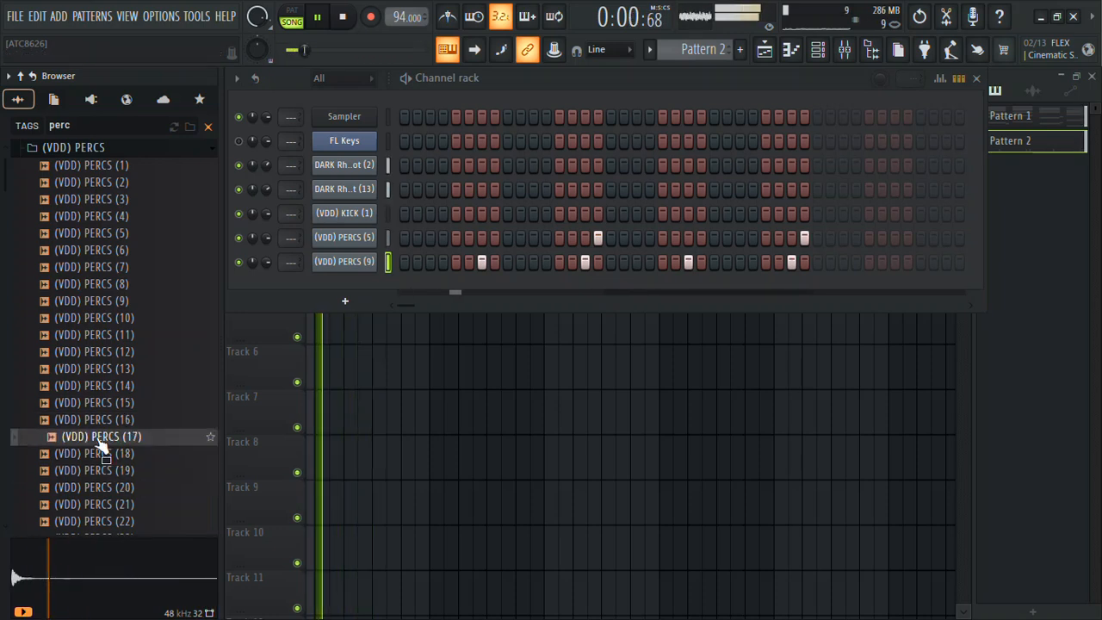
click(95, 420)
right_click(93, 419)
click(148, 278)
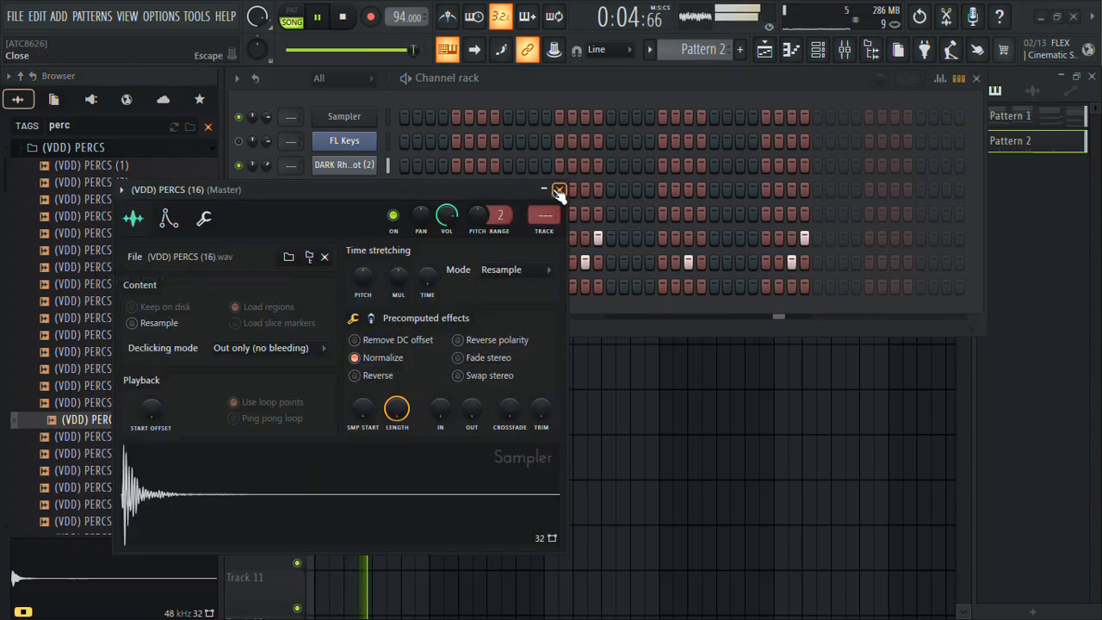
click(558, 189)
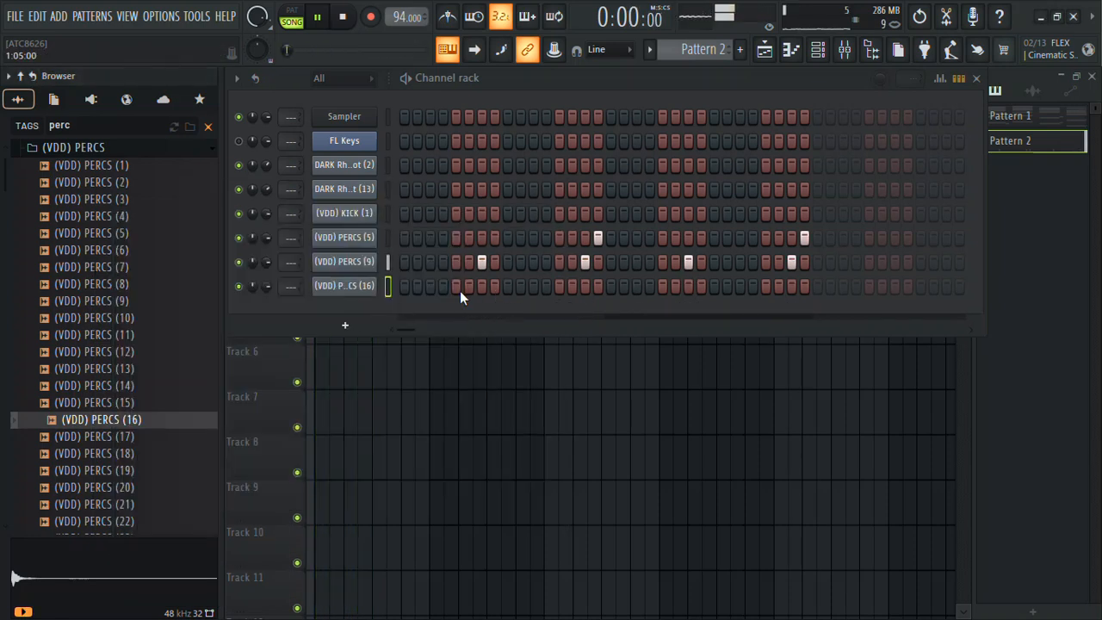
Step: Add (VDD) PERCS (16) hits on steps 7, 16, 25 and 32 of Pattern 2, all on C5
click(598, 287)
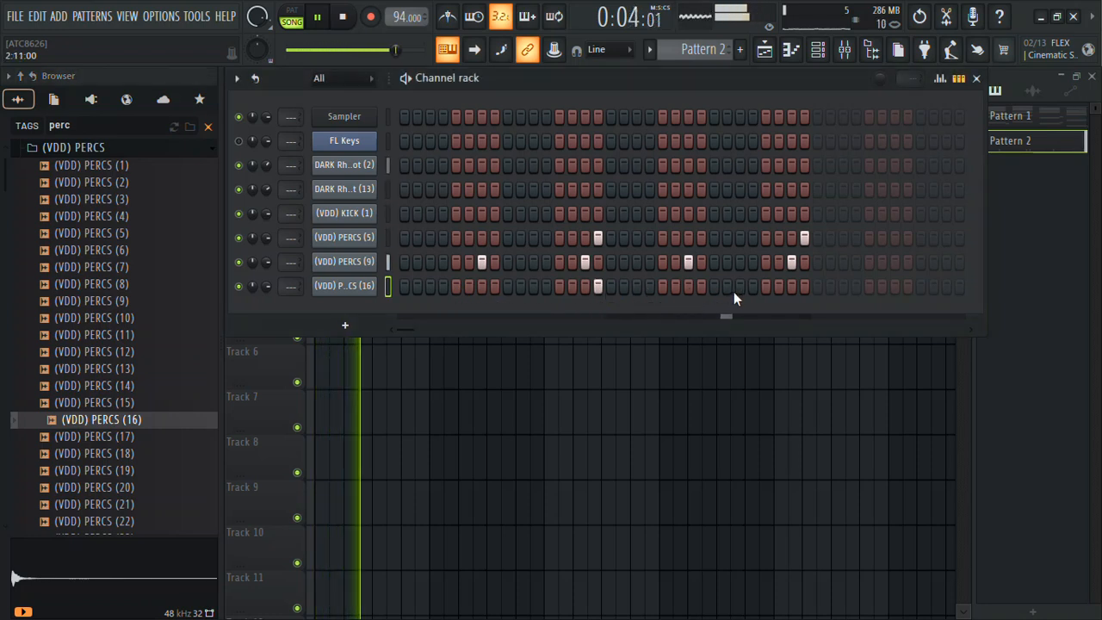
right_click(359, 287)
click(416, 289)
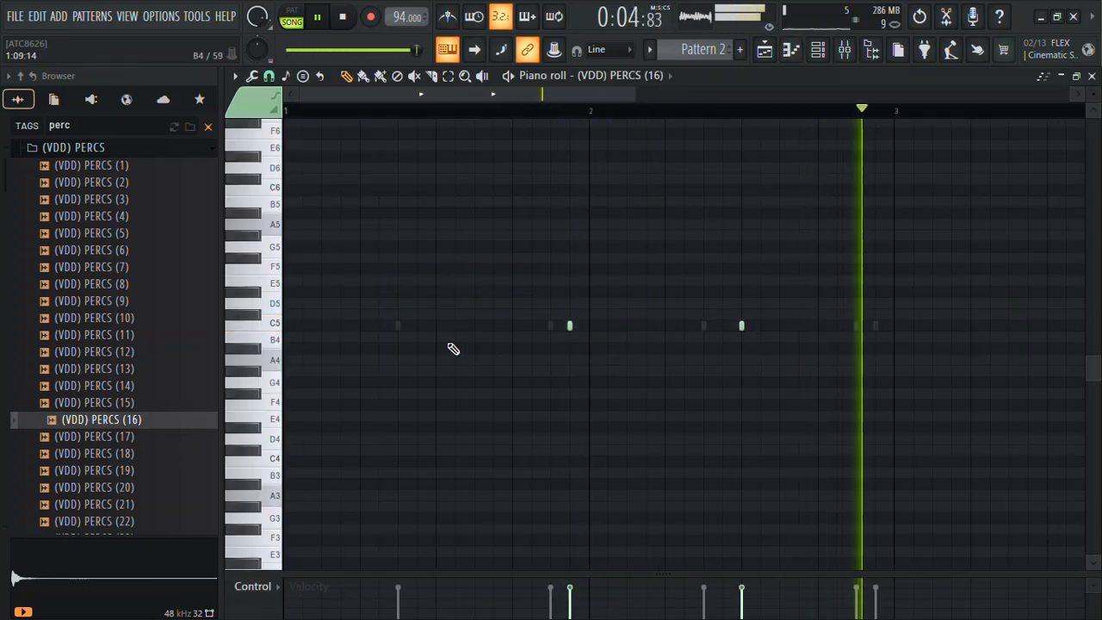
click(398, 325)
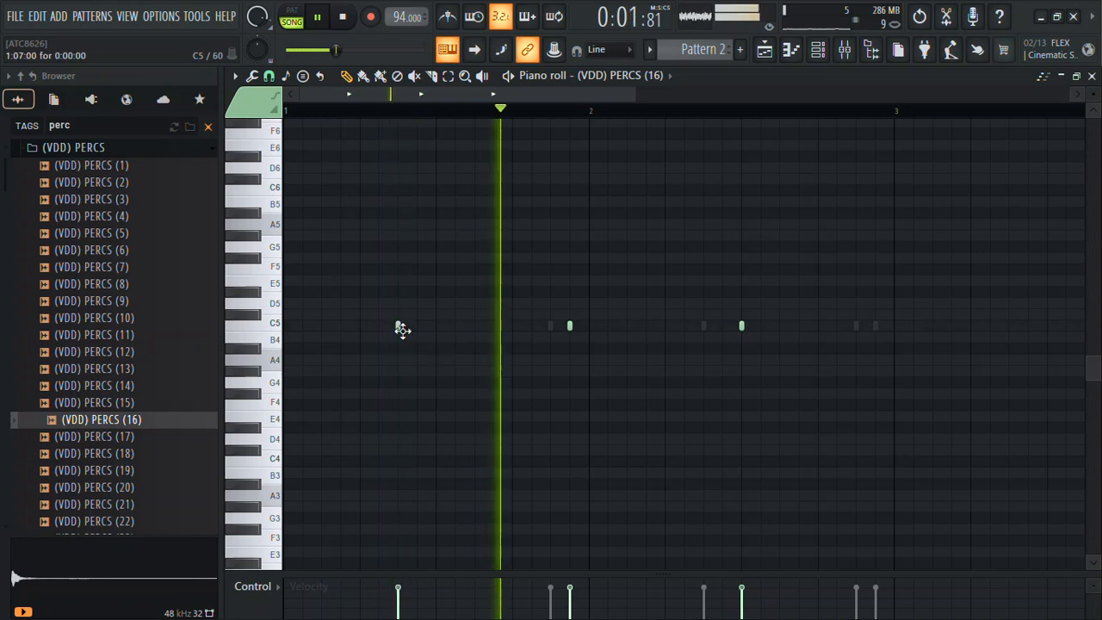
click(875, 325)
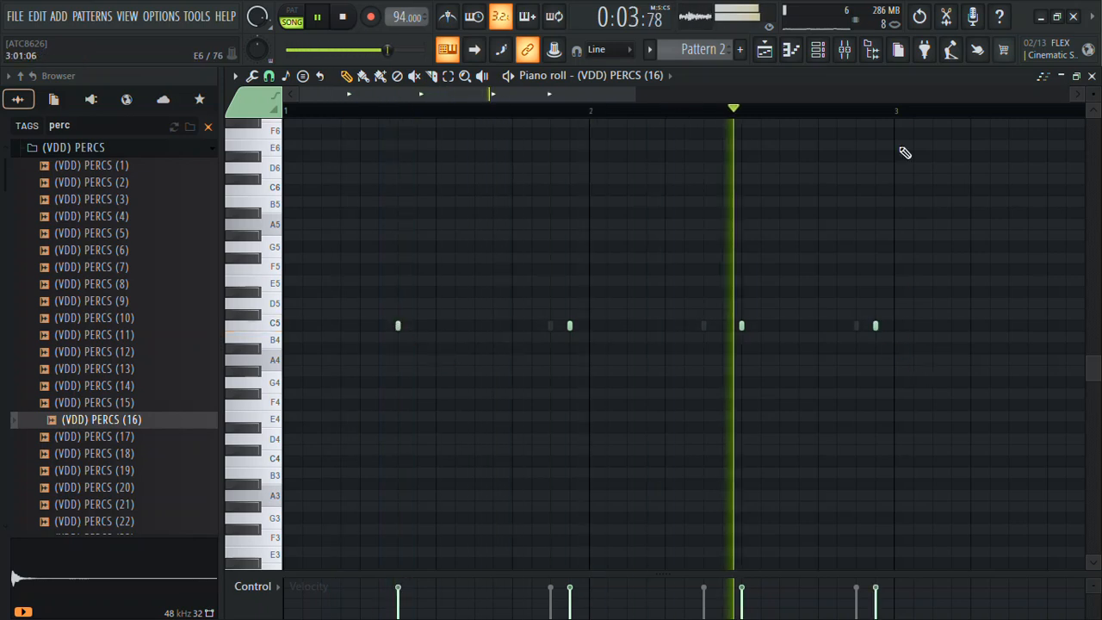
Step: Duplicate the Pattern 1 and Pattern 2 clips in the playlist so the copies fill bars 3 and 4
drag(898, 116, 7, 253)
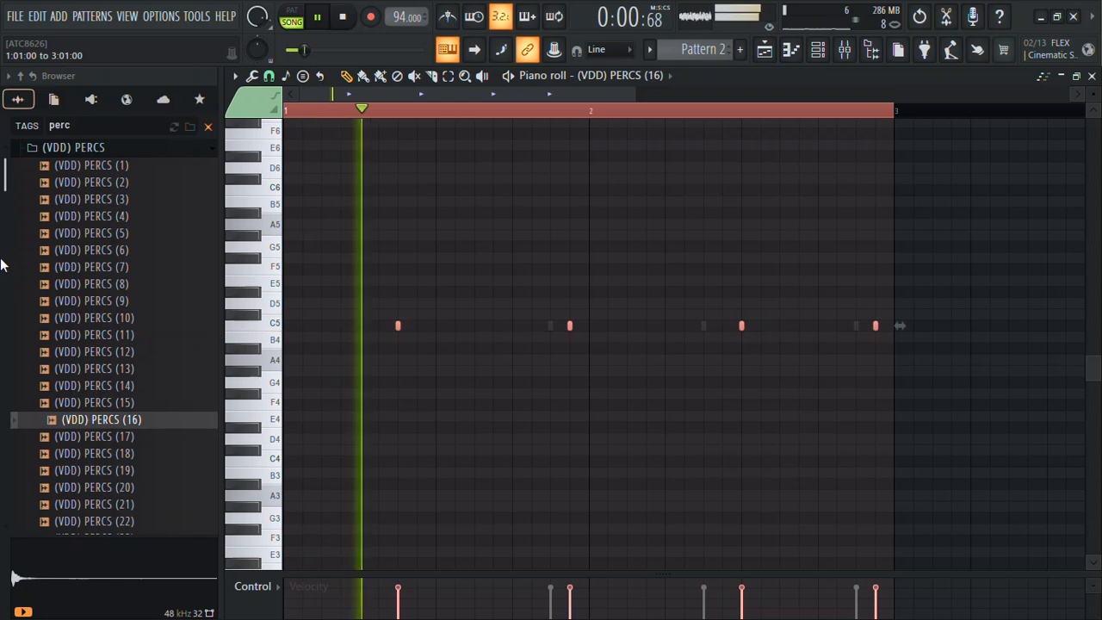
click(764, 53)
drag(381, 234, 361, 155)
key(ctrl+b)
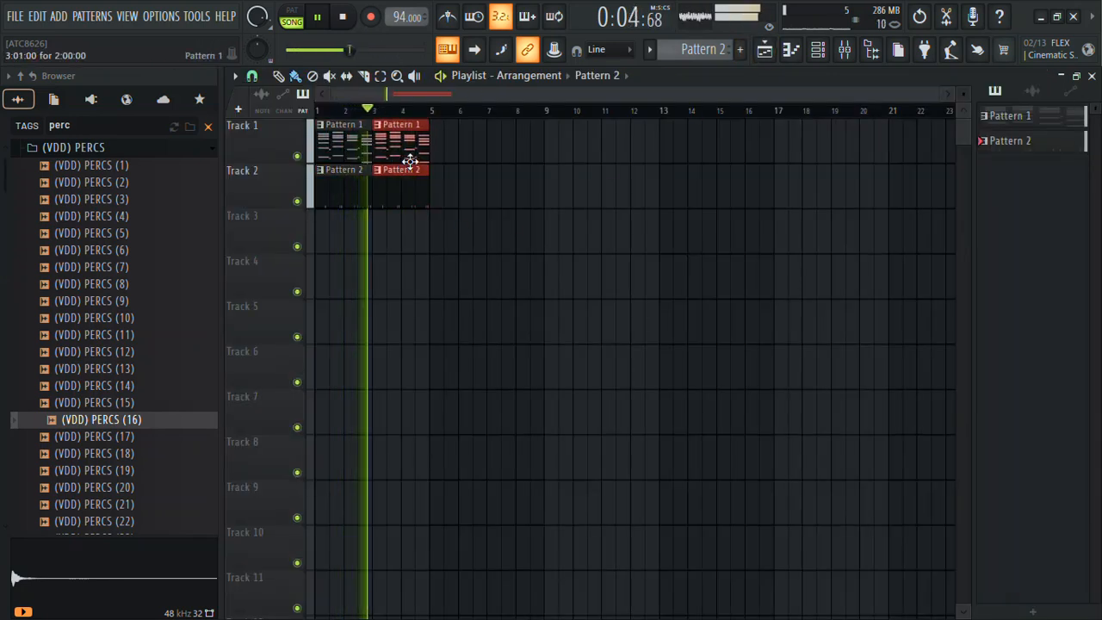
Step: Move the (VDD) PERCS (16) hit on step 7 to step 9 in the piano roll
click(818, 51)
right_click(369, 286)
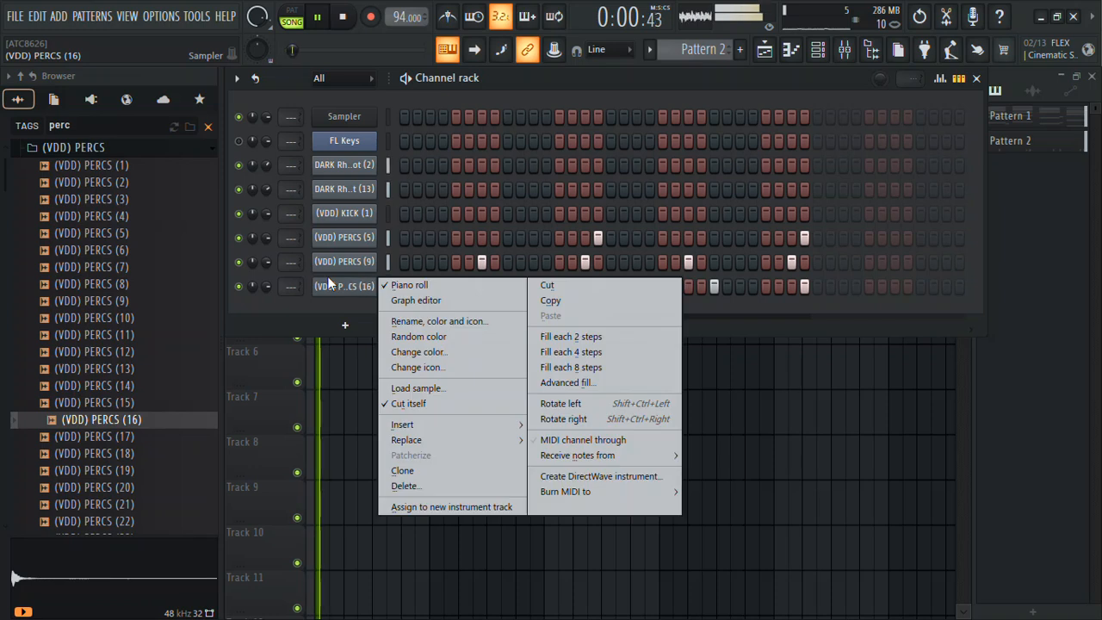
click(428, 286)
right_click(371, 290)
click(425, 287)
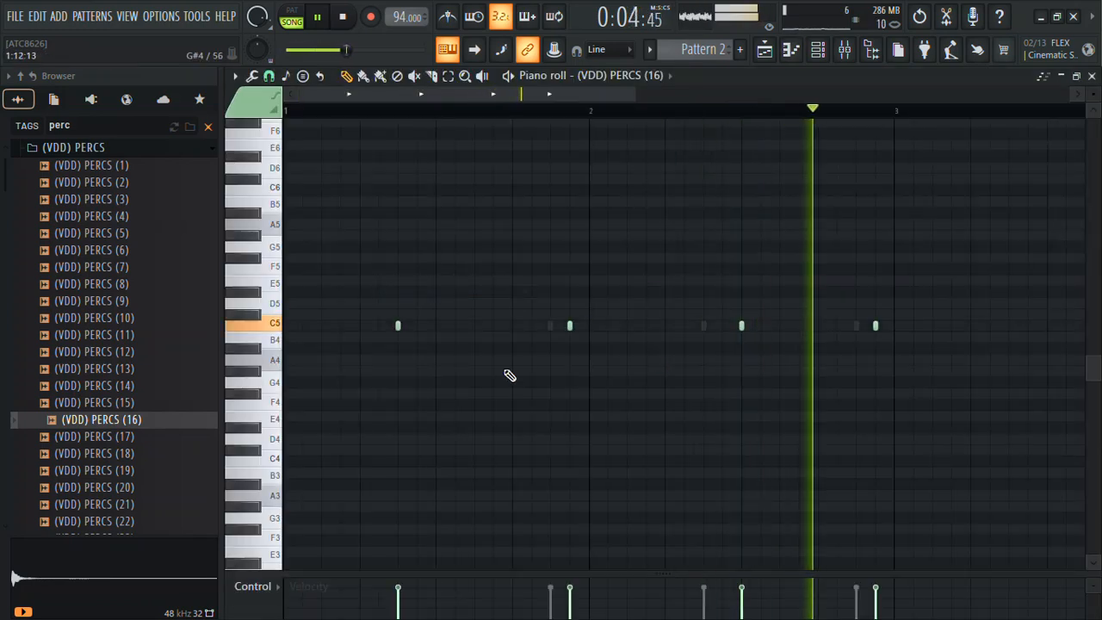
drag(397, 325, 435, 325)
click(1091, 76)
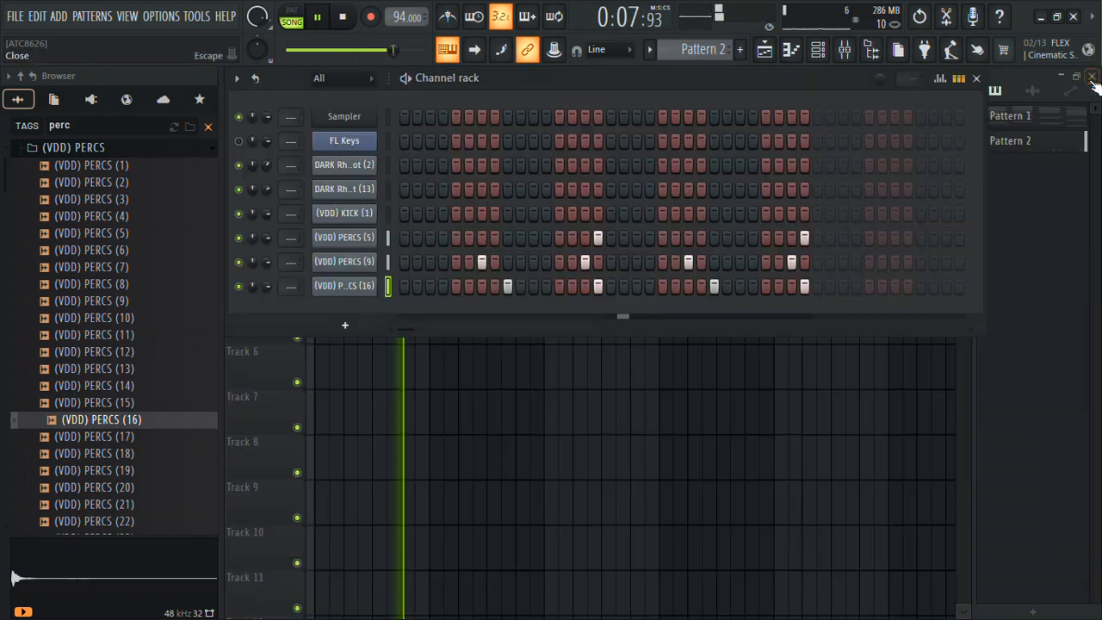
Step: Stop playback, audition (VDD) PERCS (19) and (20), and load (VDD) PERCS (20) into a new channel
click(128, 471)
key(space)
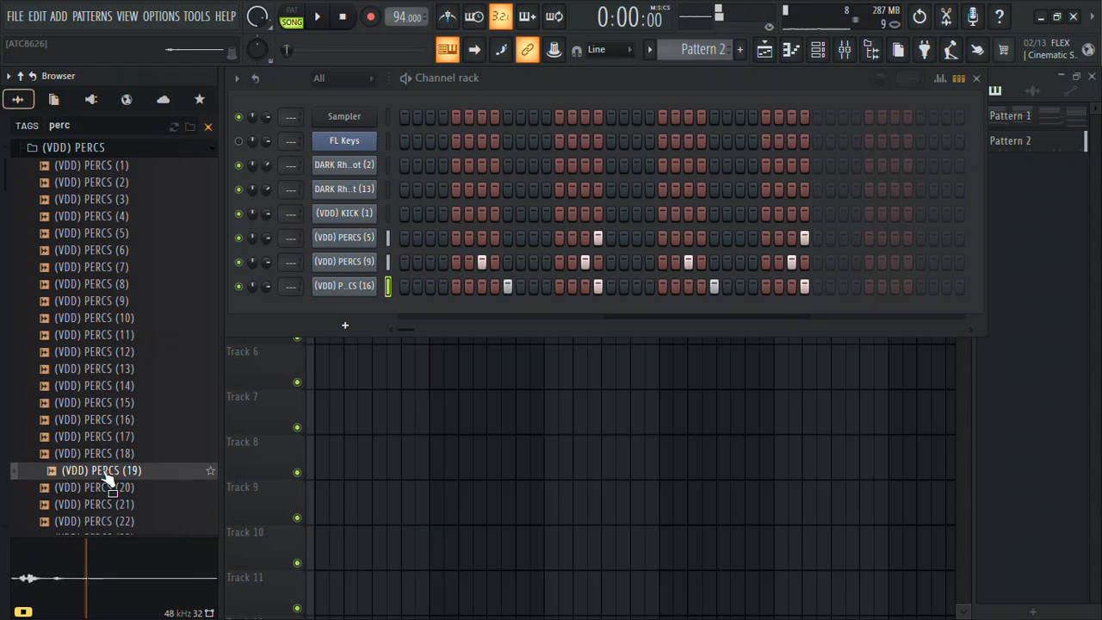
click(98, 488)
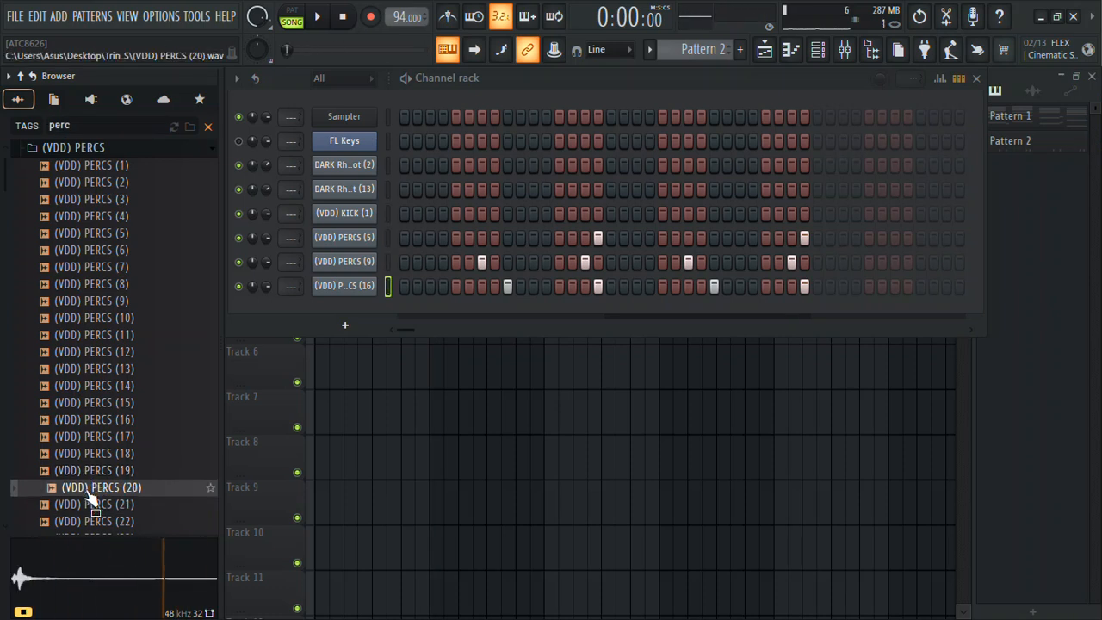
right_click(86, 489)
click(148, 306)
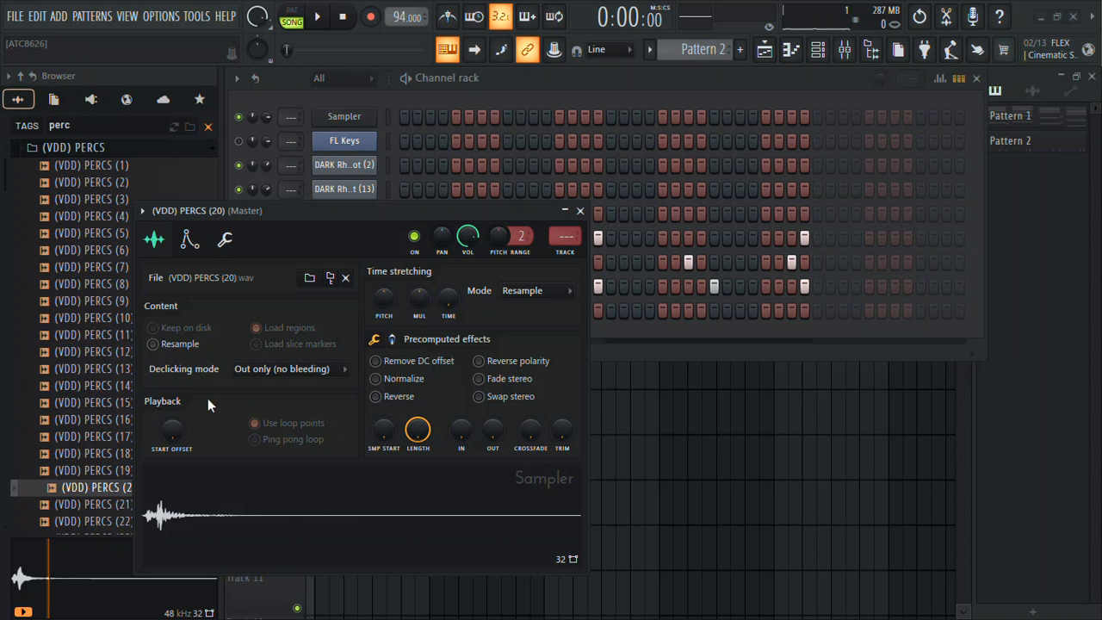
click(580, 212)
Step: Add (VDD) PERCS (20) hits on steps 5, 13, 21 and 29 of Pattern 2 and set the channel volume to 55%
click(559, 310)
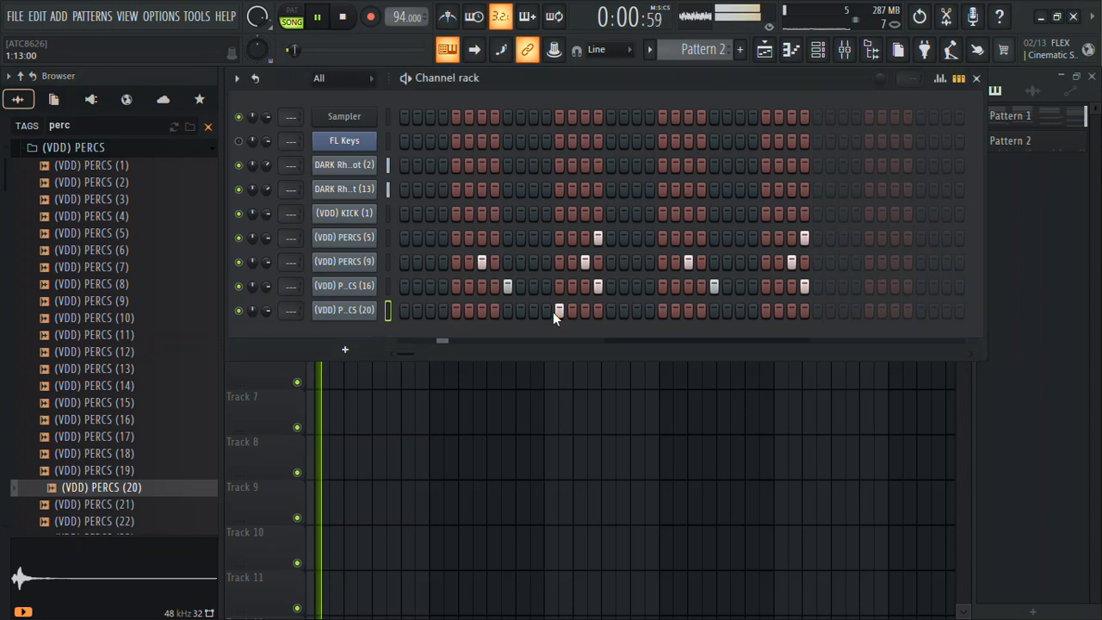
click(611, 312)
click(611, 312)
click(662, 311)
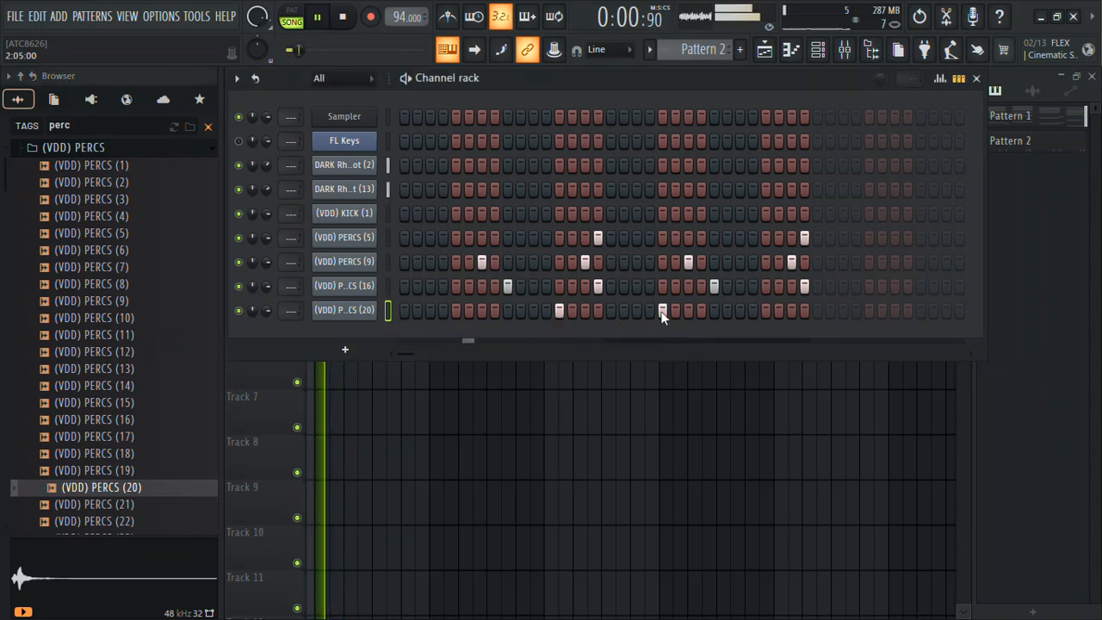
click(455, 310)
click(765, 313)
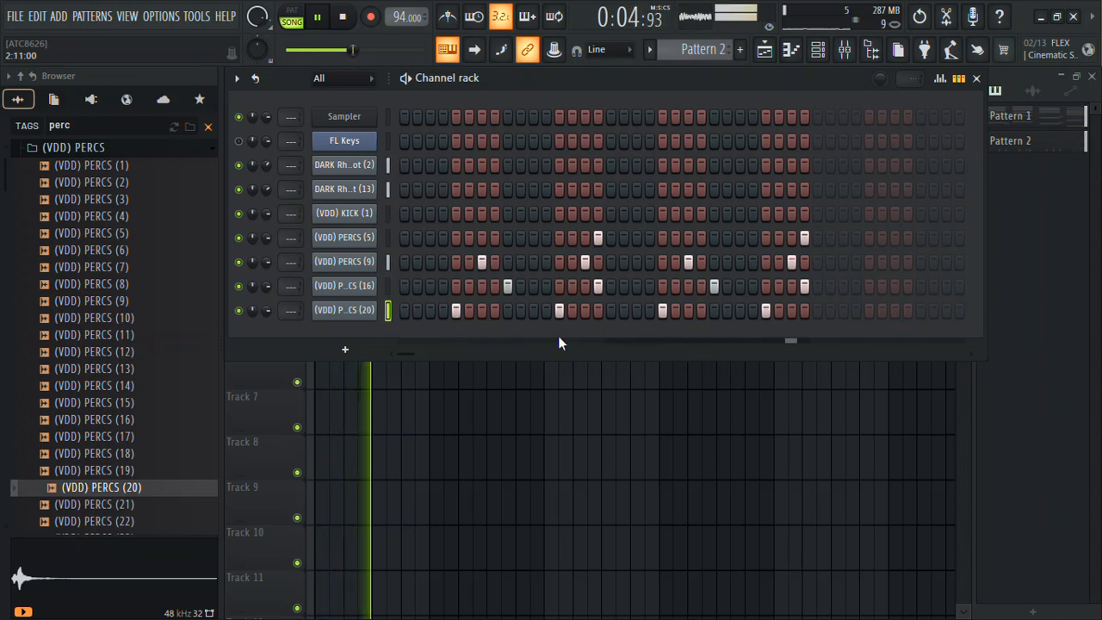
drag(269, 312, 266, 318)
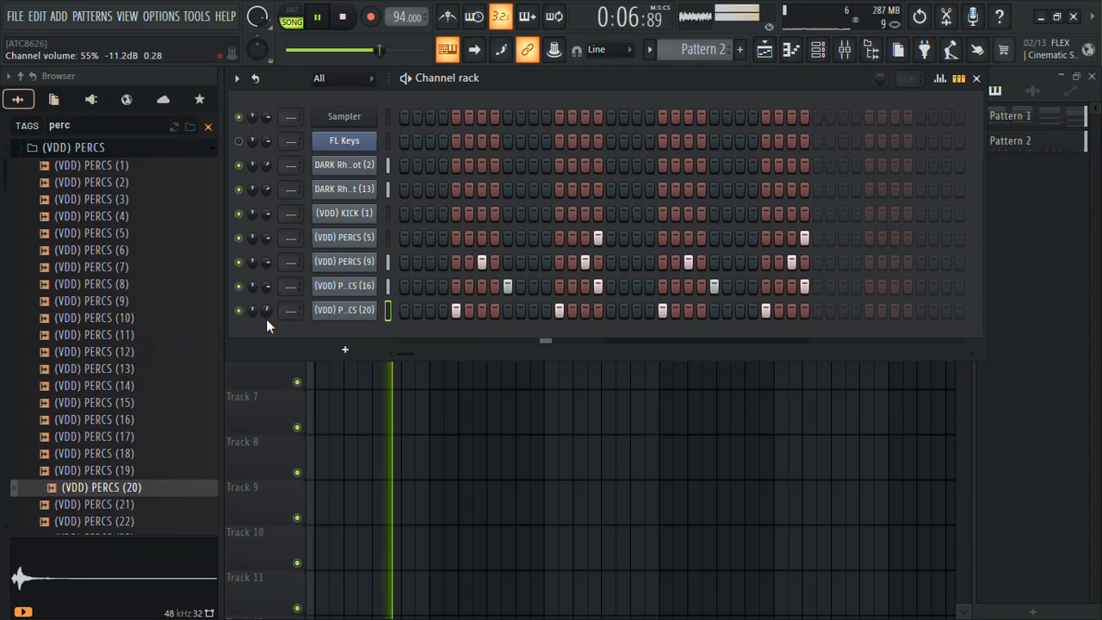
Step: Audition the remaining percs and several sounds in the (VDD) SNARES folder, and load (VDD) SNARES (10) into a new channel
click(11, 504)
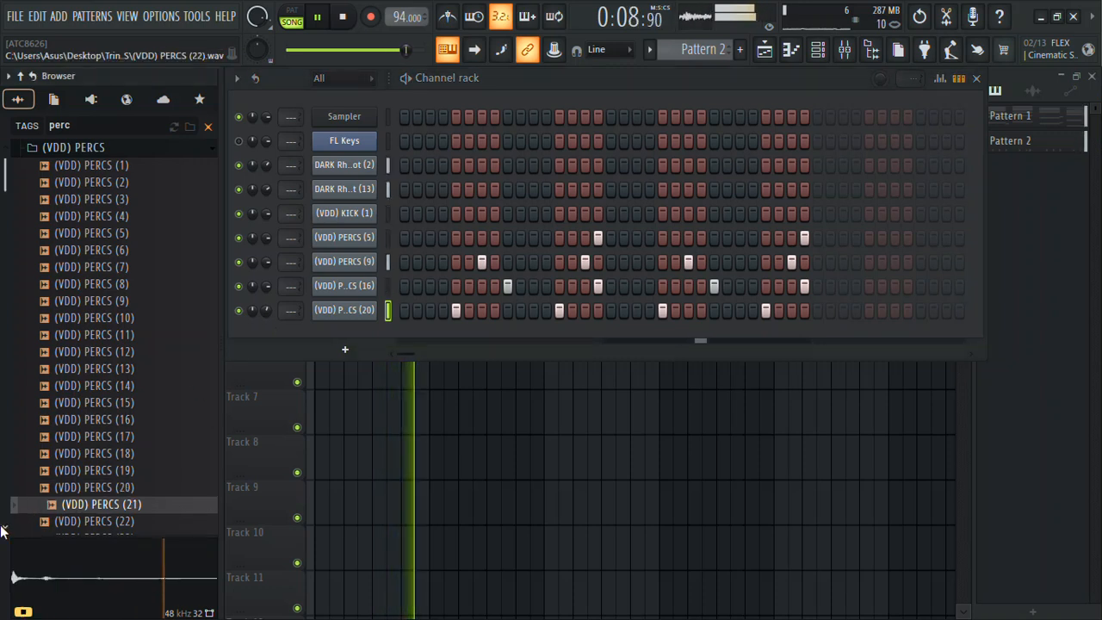
scroll(2, 531, down, 6)
click(115, 371)
click(97, 357)
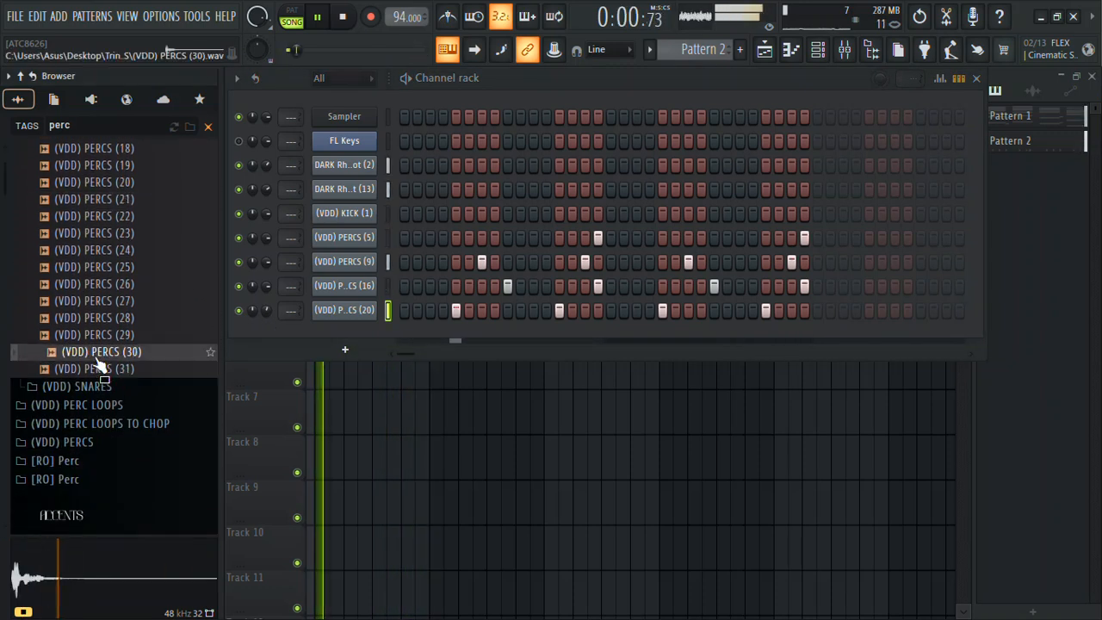
click(96, 386)
click(120, 371)
click(122, 322)
click(120, 373)
click(86, 319)
right_click(106, 320)
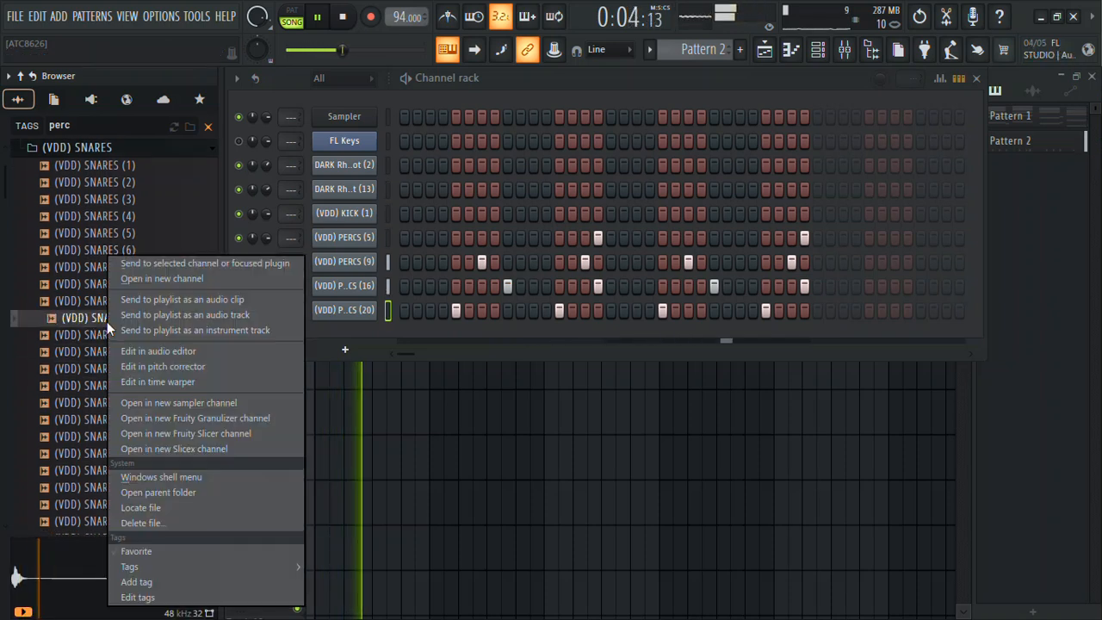
click(152, 279)
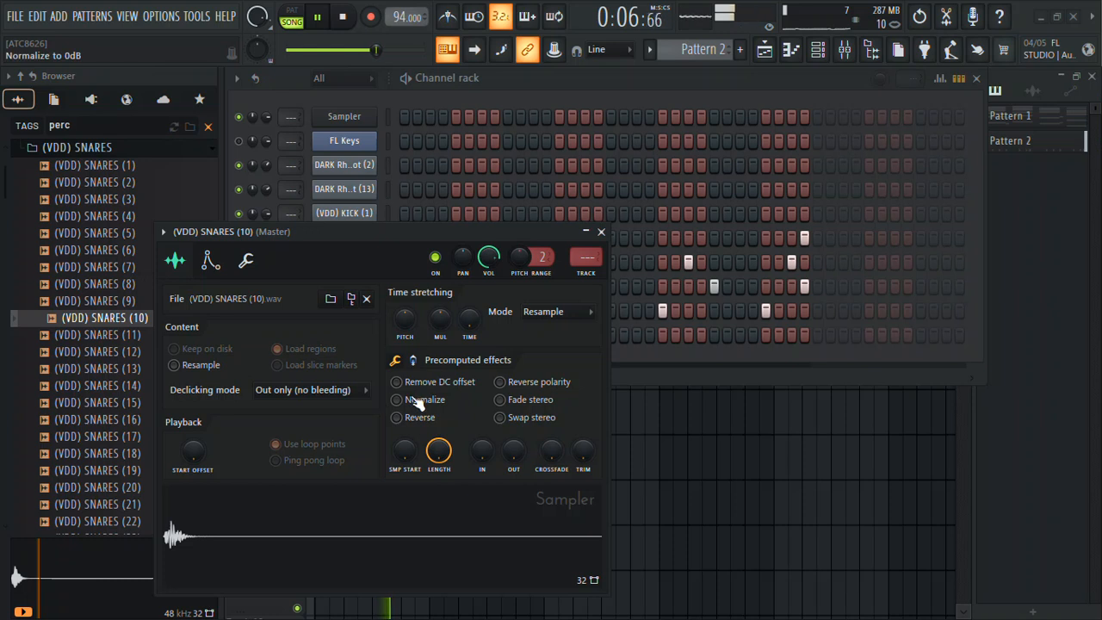
click(601, 232)
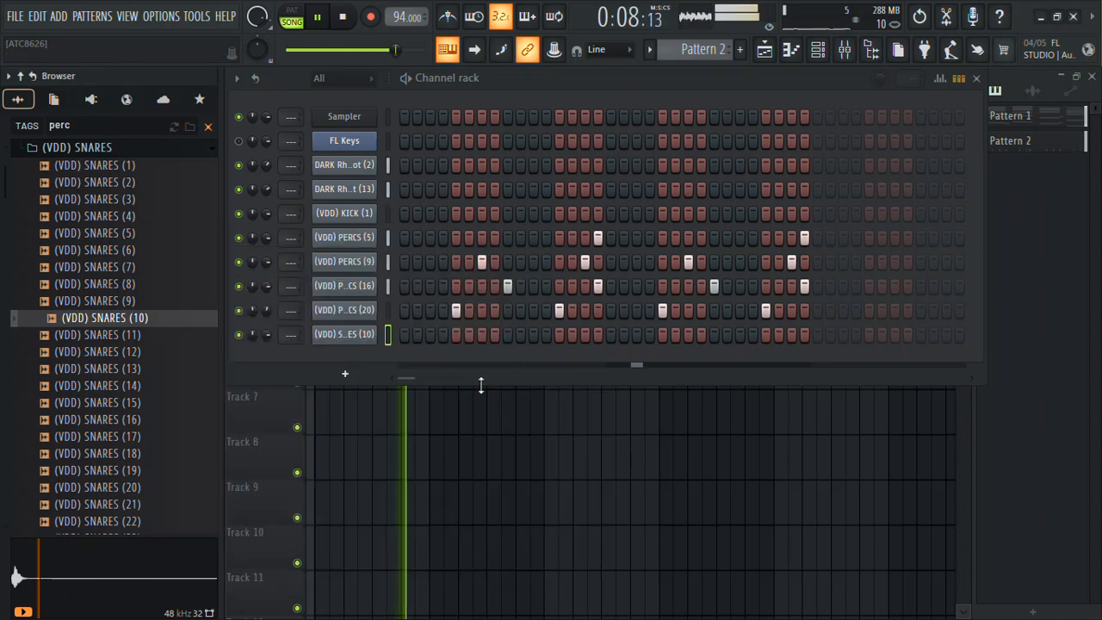
Step: Add (VDD) SNARES (10) hits on steps 3, 11, 19 and 27 of Pattern 2
click(428, 339)
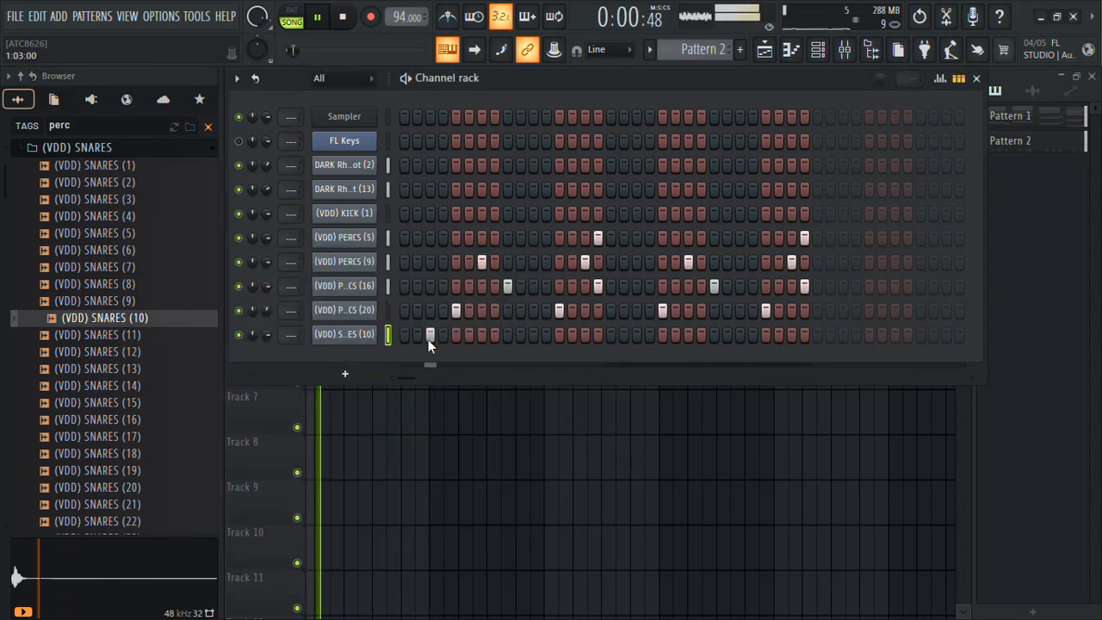
click(533, 334)
click(635, 335)
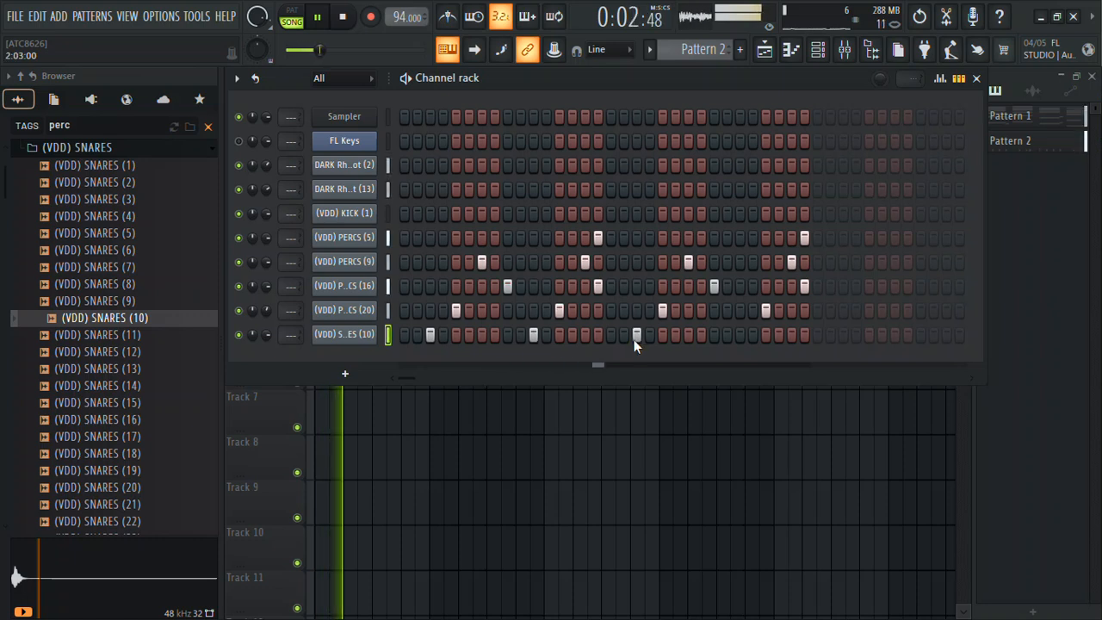
click(739, 335)
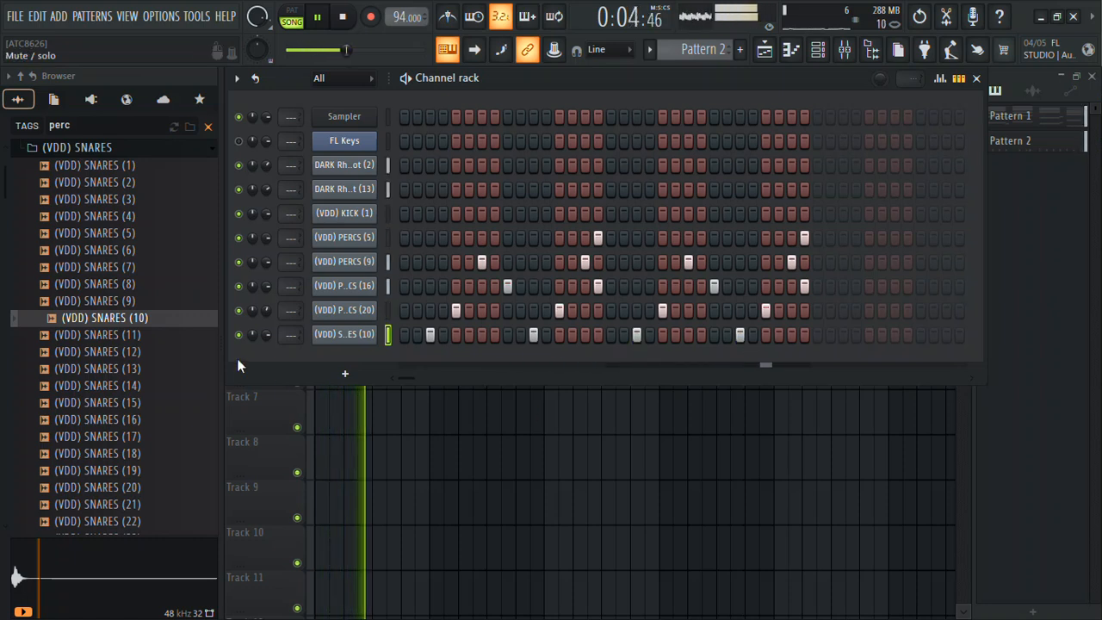
Step: Audition more snares between (VDD) SNARES (13) and (22), and collapse the (VDD) SNARES folder
click(127, 371)
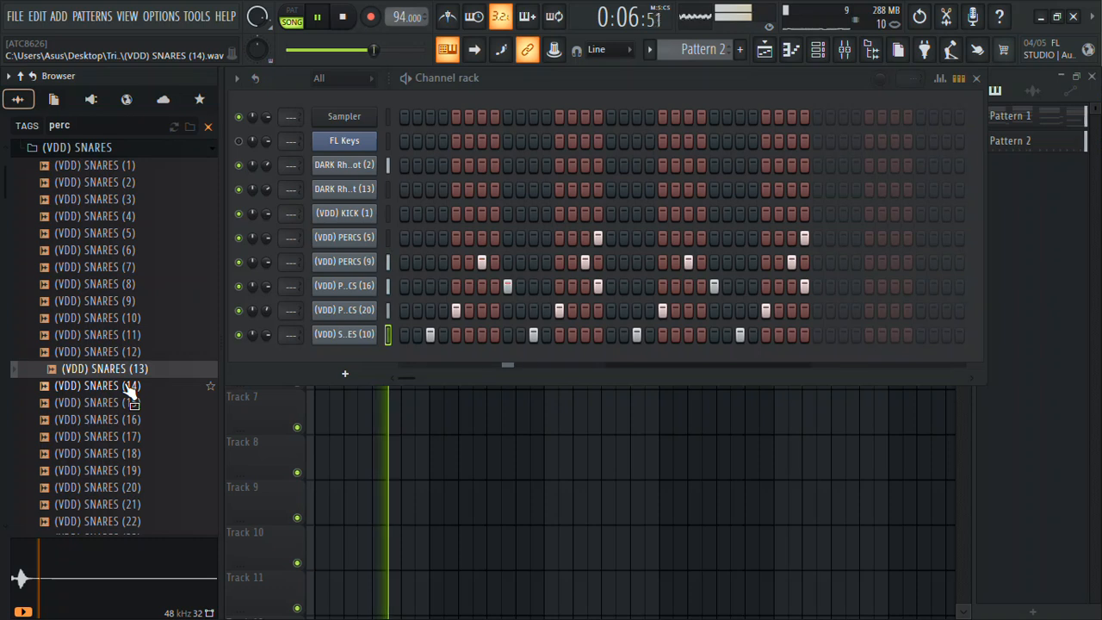
click(97, 419)
click(97, 452)
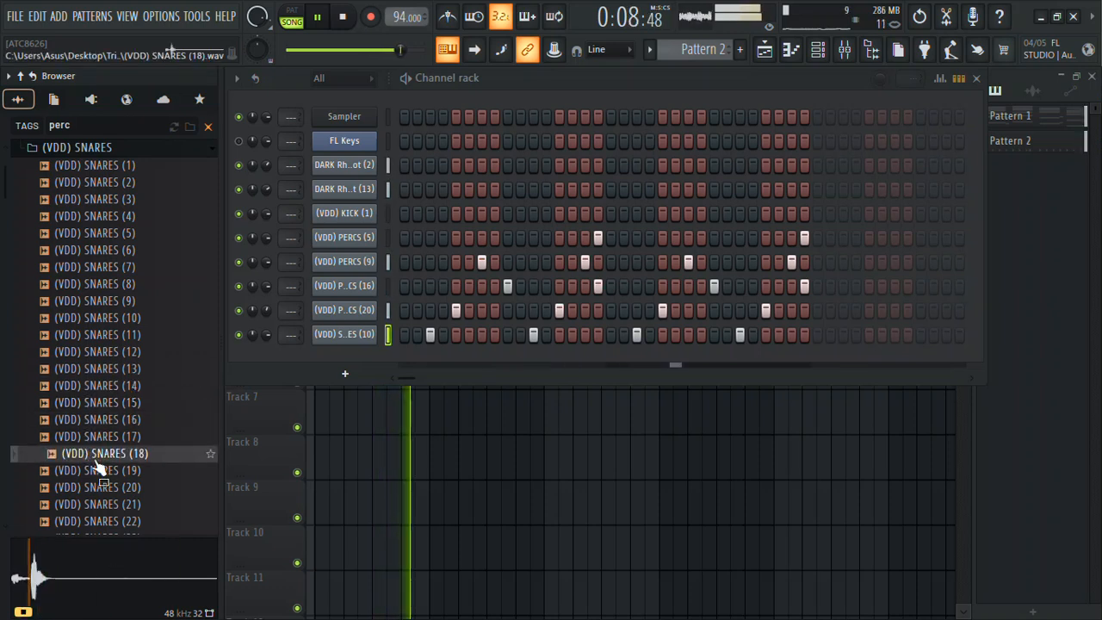
click(97, 488)
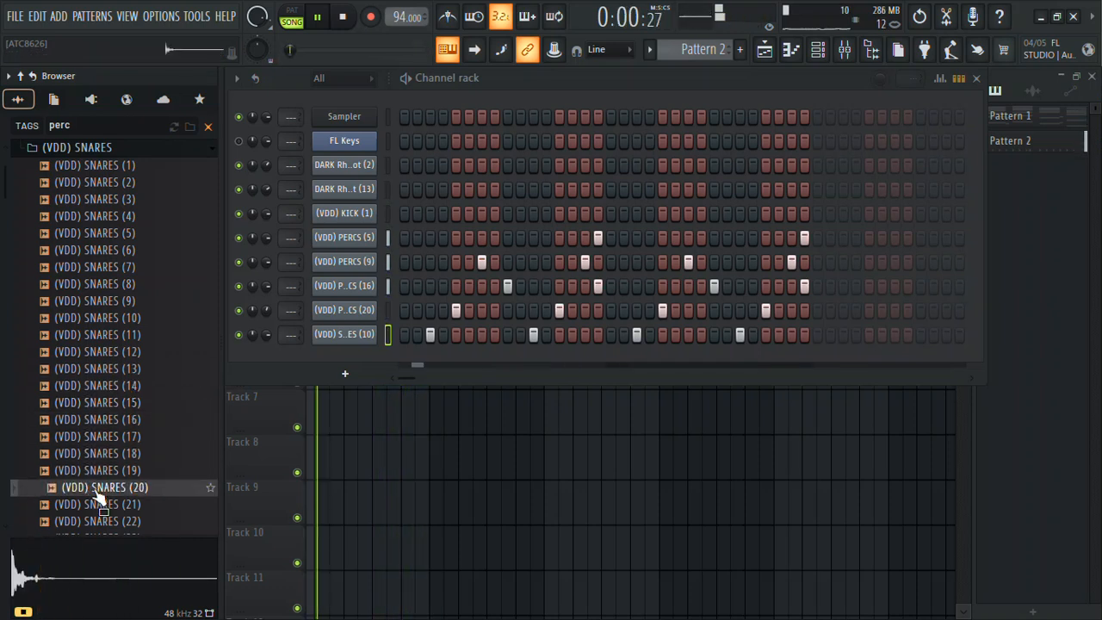
click(97, 502)
click(93, 520)
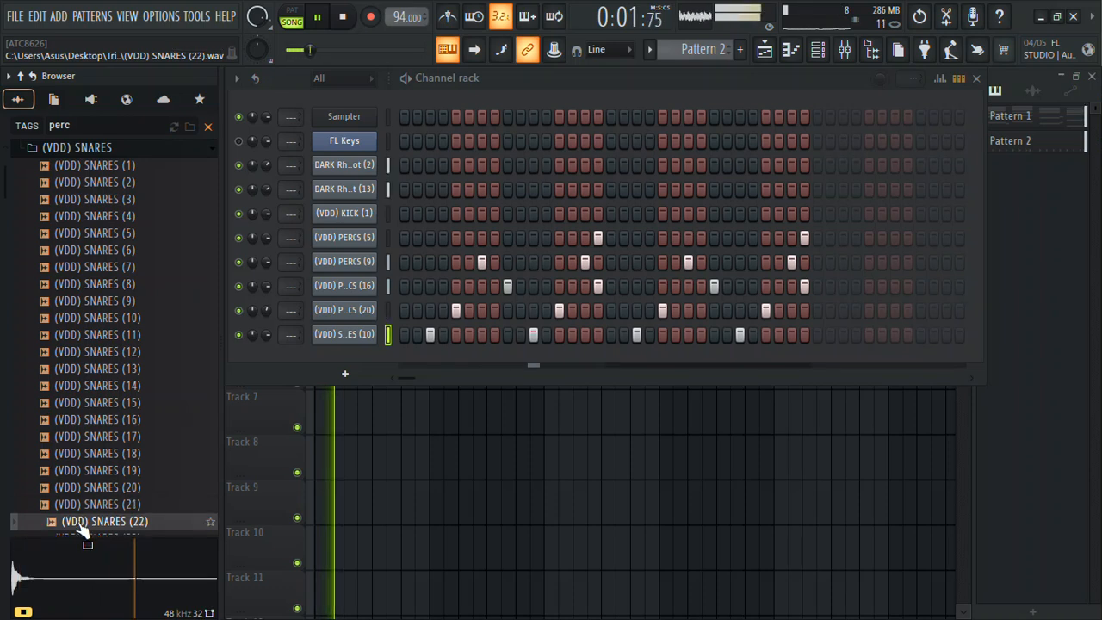
click(90, 151)
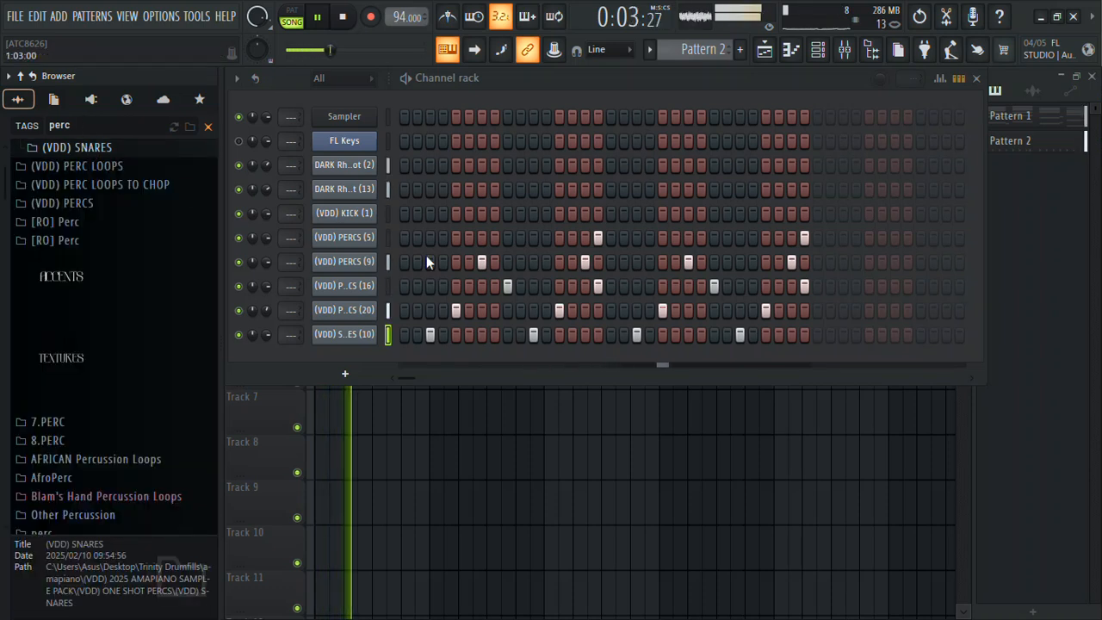
Step: Try a (VDD) KICK (1) hit on step 1 of Pattern 2 and remove it
click(404, 212)
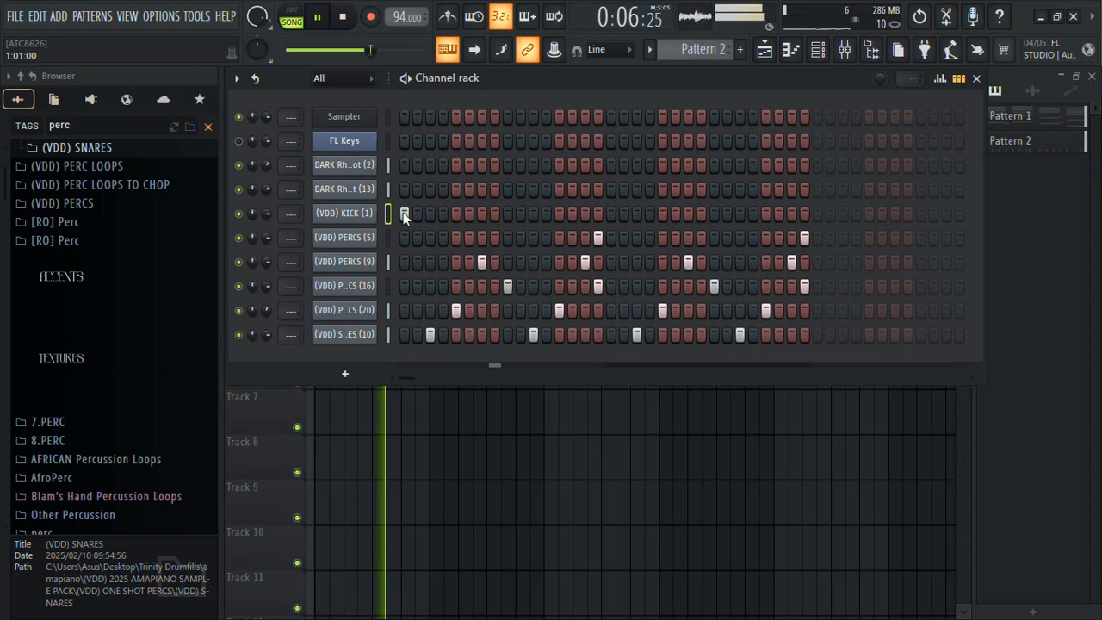
click(402, 212)
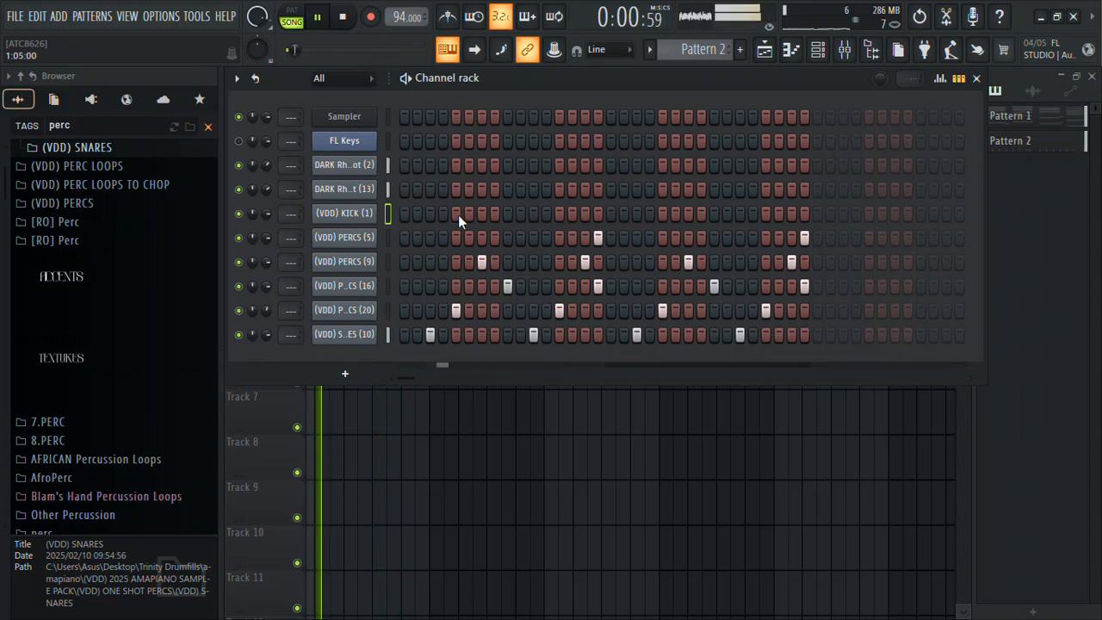
Step: Add (VDD) KICK (1) hits on steps 5, 13, 21 and 29 of Pattern 2
click(560, 212)
key(space)
right_click(361, 214)
click(414, 215)
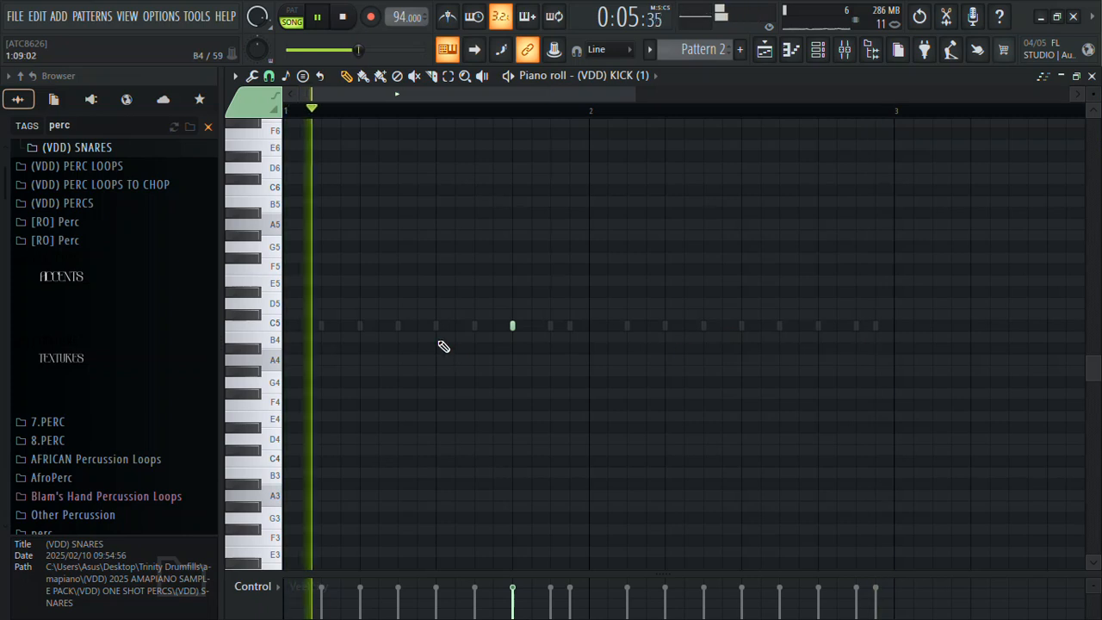
click(358, 325)
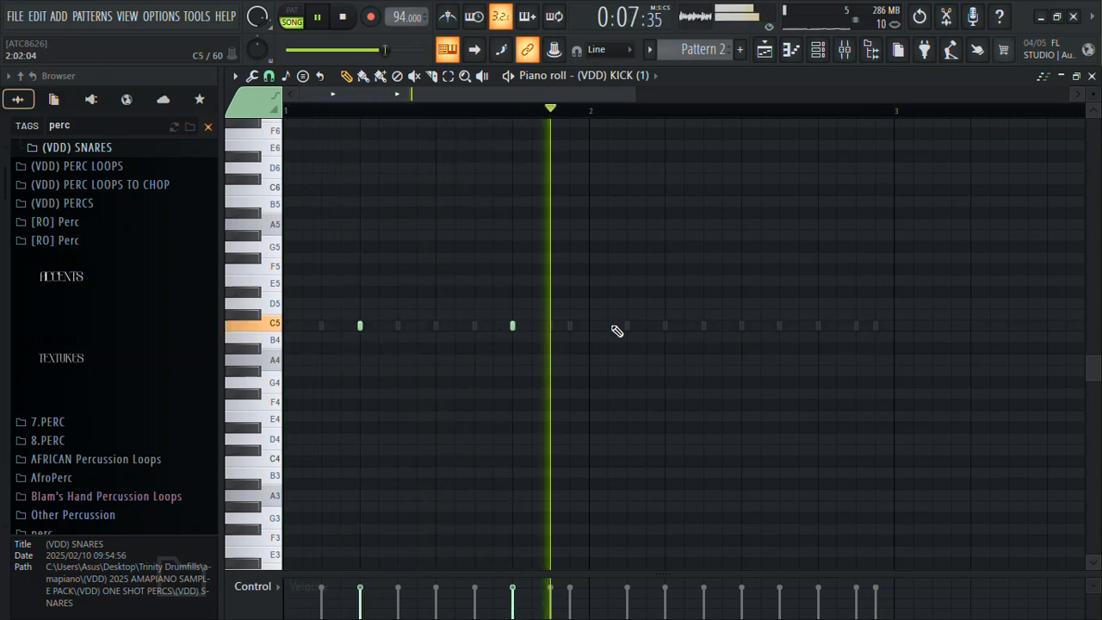
click(665, 325)
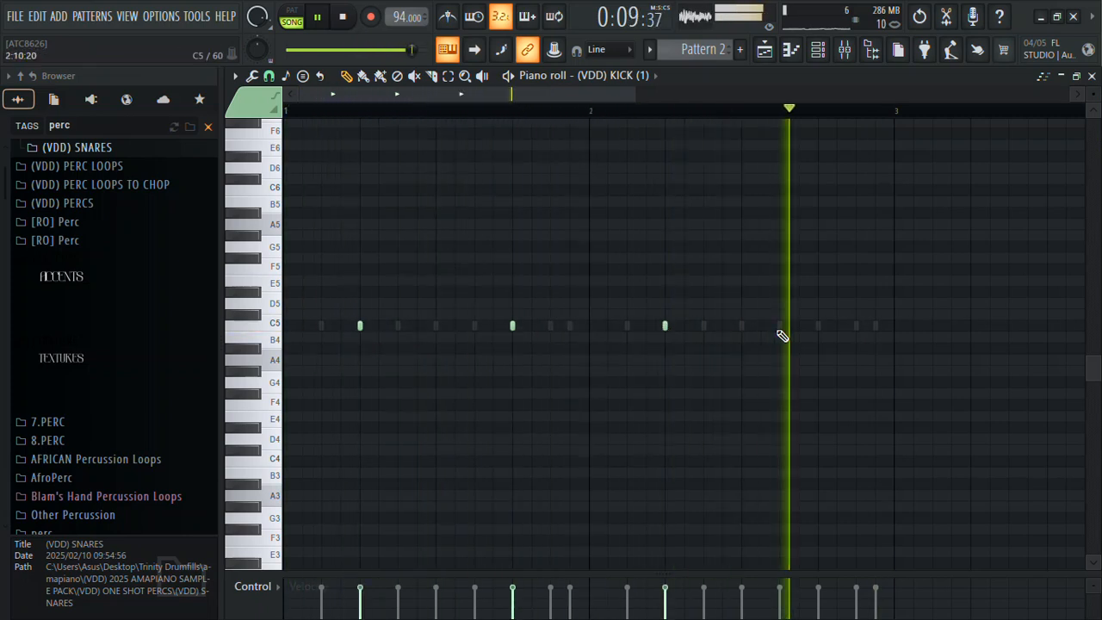
click(818, 325)
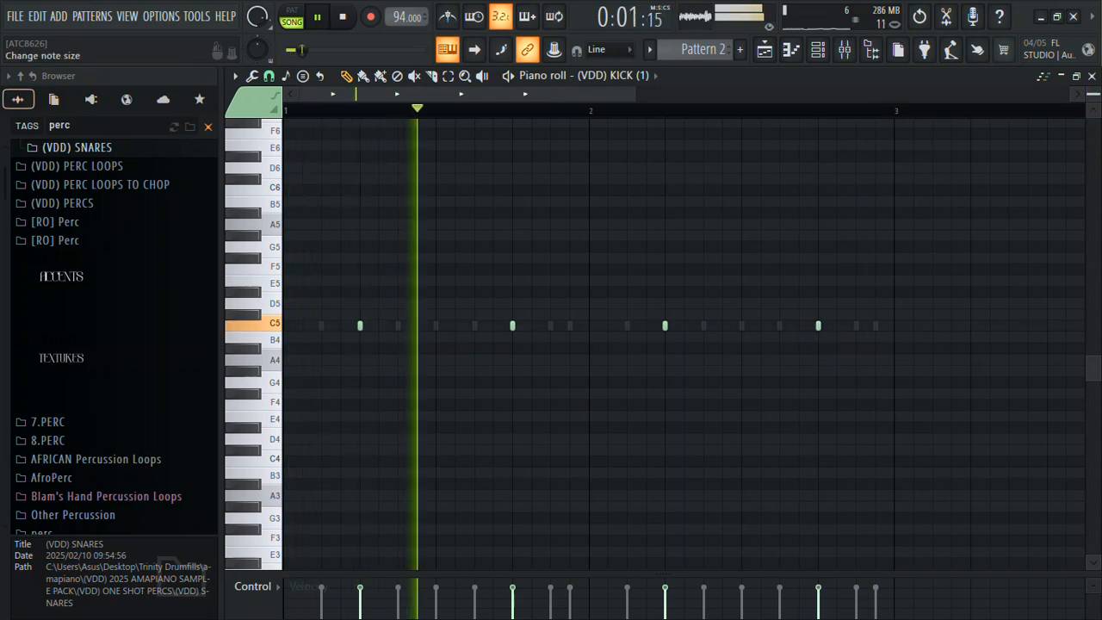
click(1092, 75)
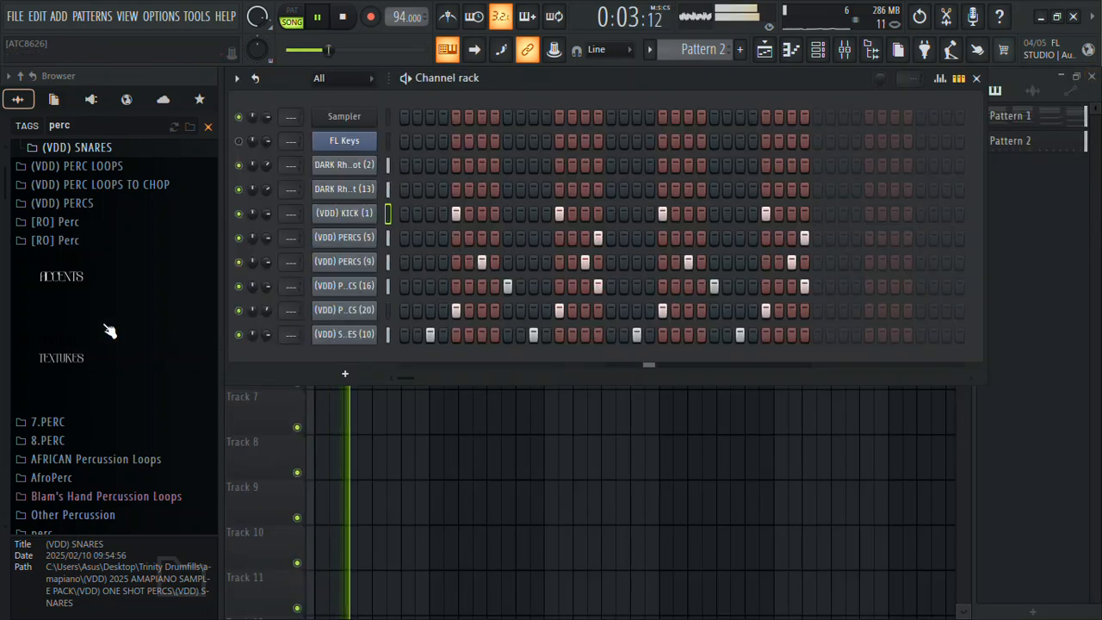
Step: Load [RO] Perc - Island from the [RO] Perc folder into a new channel and close its settings
click(84, 241)
click(86, 253)
right_click(99, 250)
click(132, 279)
click(132, 280)
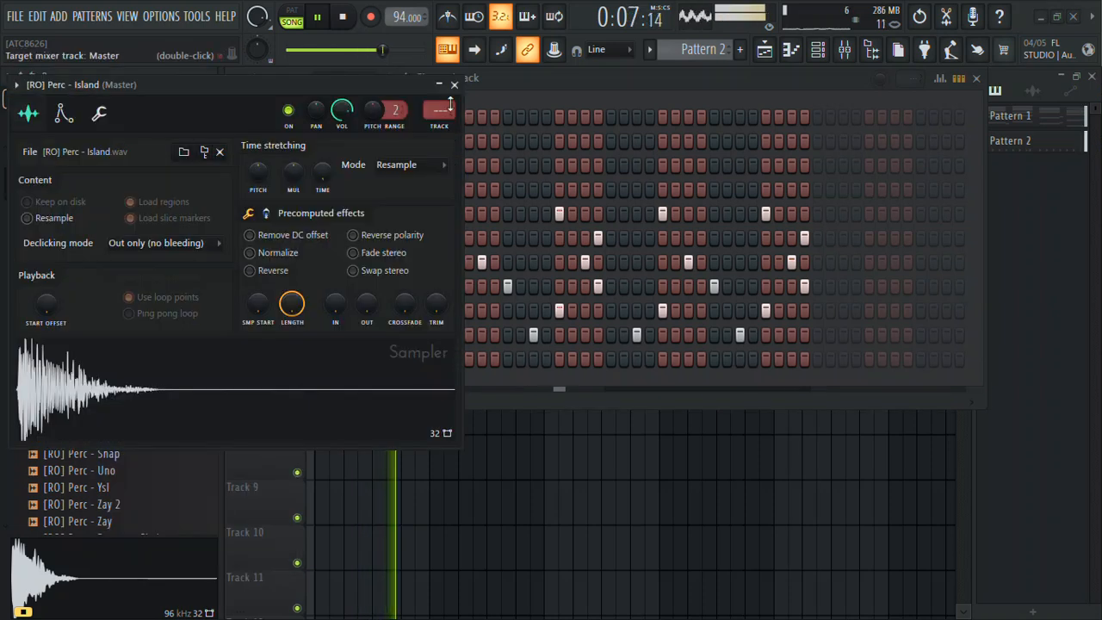
click(453, 90)
Step: Try a [RO] Perc - Island hit on step 4 of Pattern 2, remove it, and place one on step 16
click(442, 362)
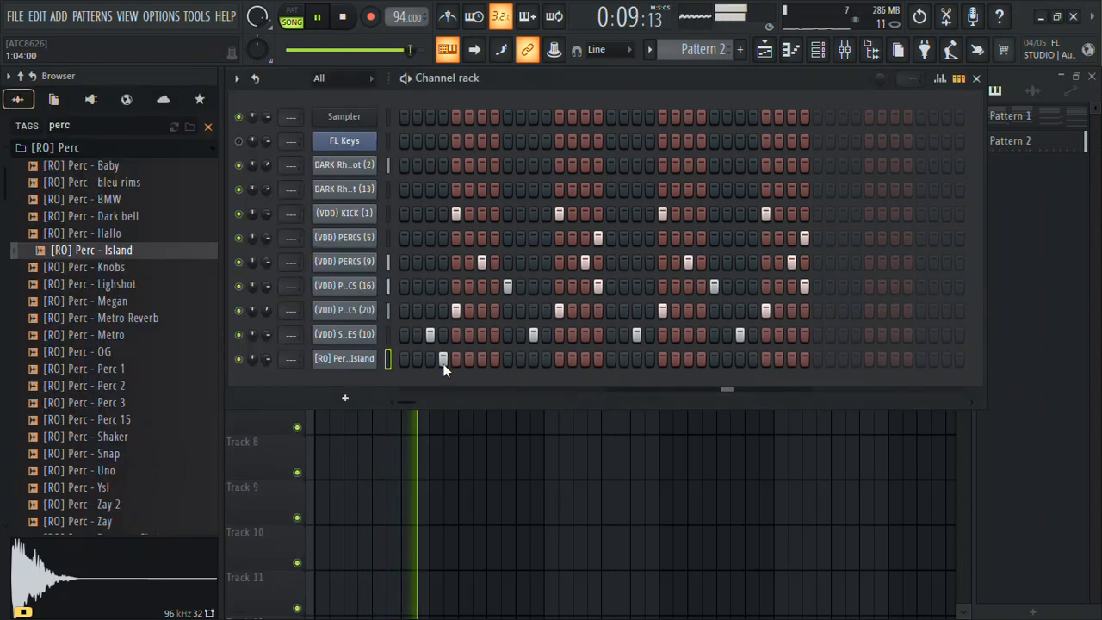
click(442, 363)
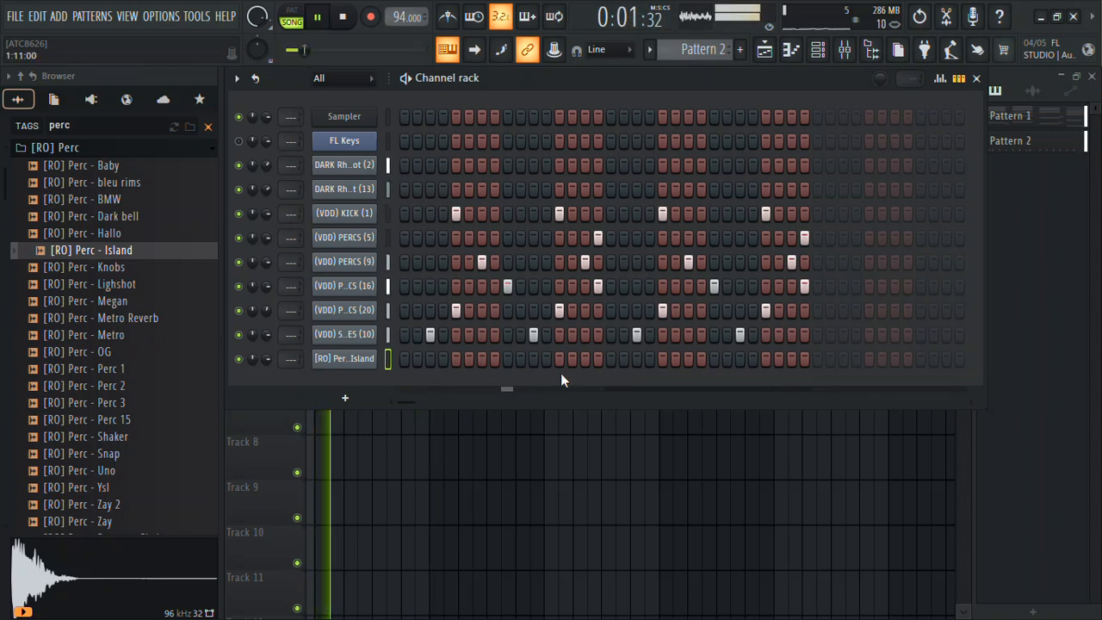
click(596, 360)
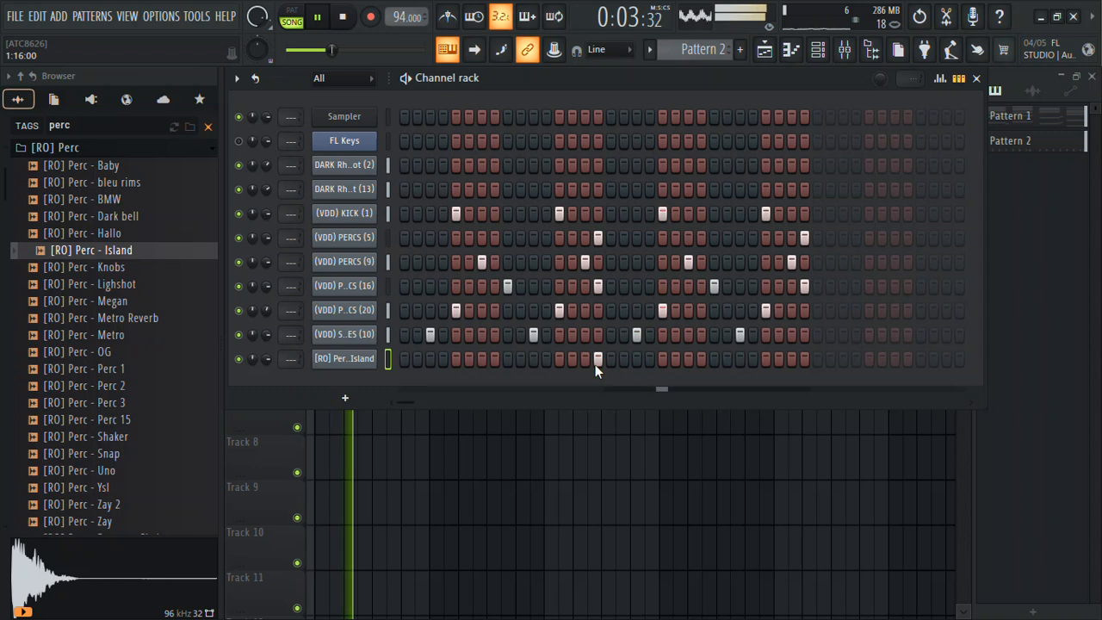
Step: Load [RO] Perc - Lighshot into a new channel and add a hit on step 31 of Pattern 2
click(112, 300)
click(117, 284)
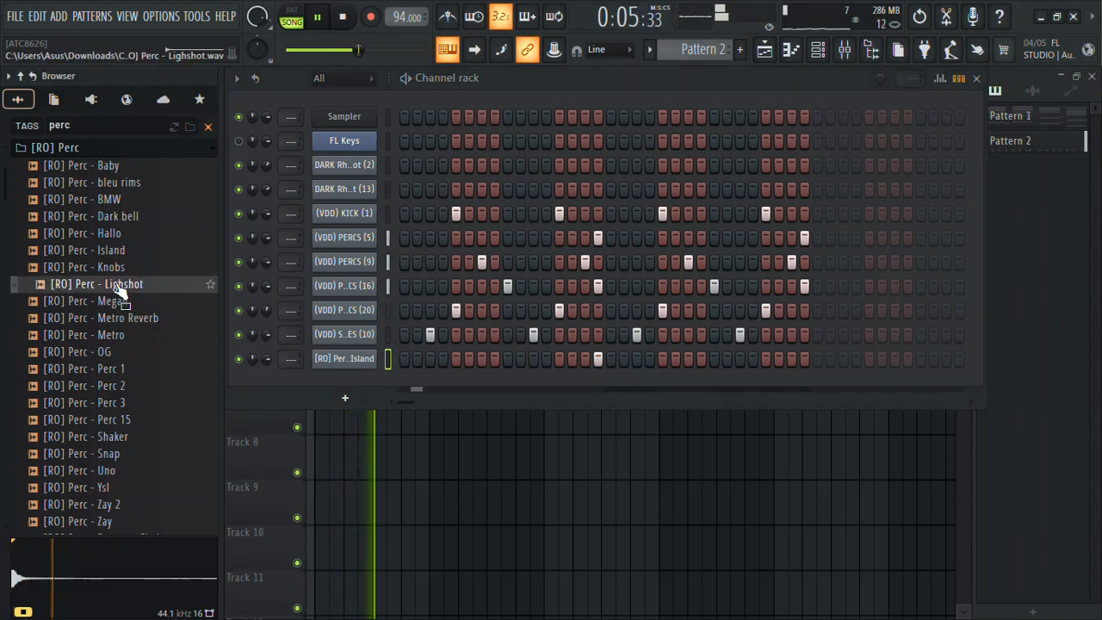
right_click(116, 282)
click(249, 279)
click(479, 109)
click(789, 385)
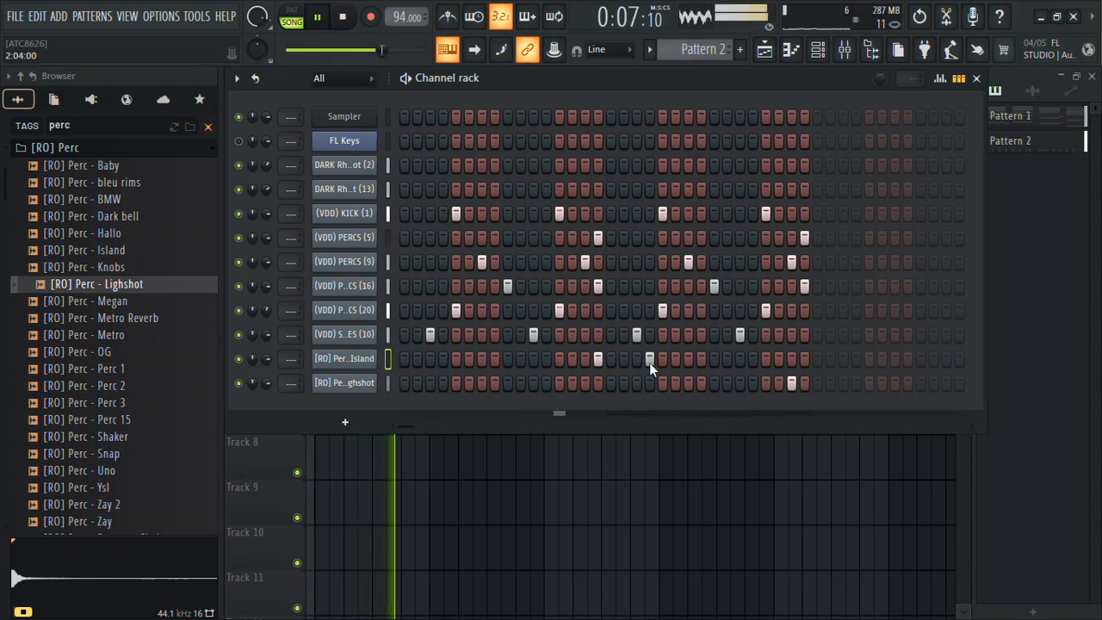
Step: Remove the [RO] Perc - Island hit on step 20 and add hits on steps 3, 11, 19, 27 and 32
click(636, 359)
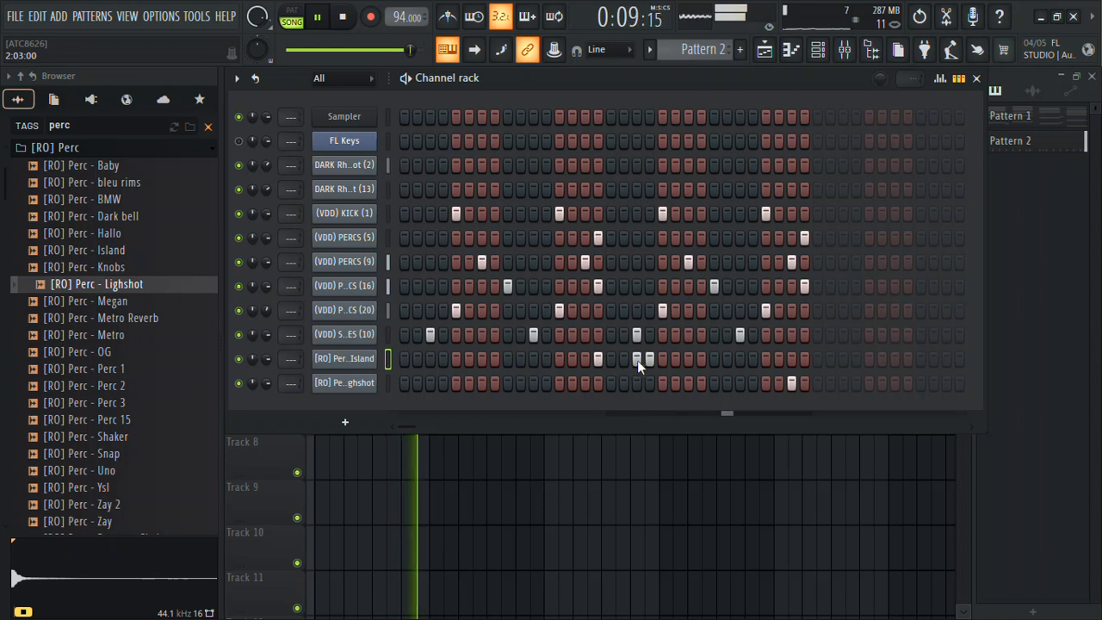
click(647, 356)
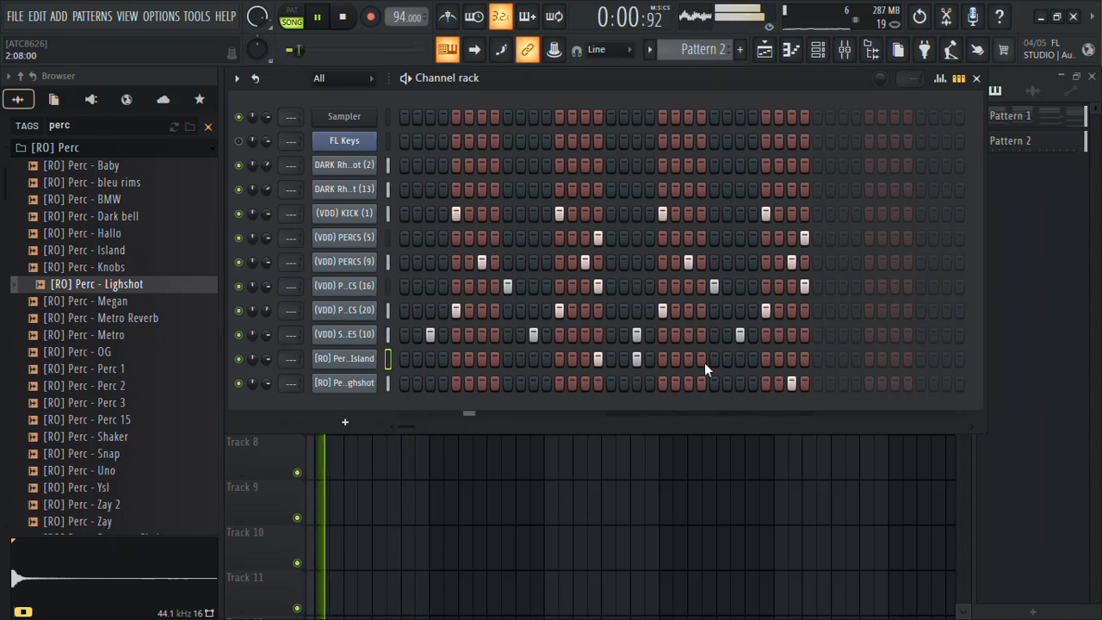
right_click(372, 358)
click(424, 359)
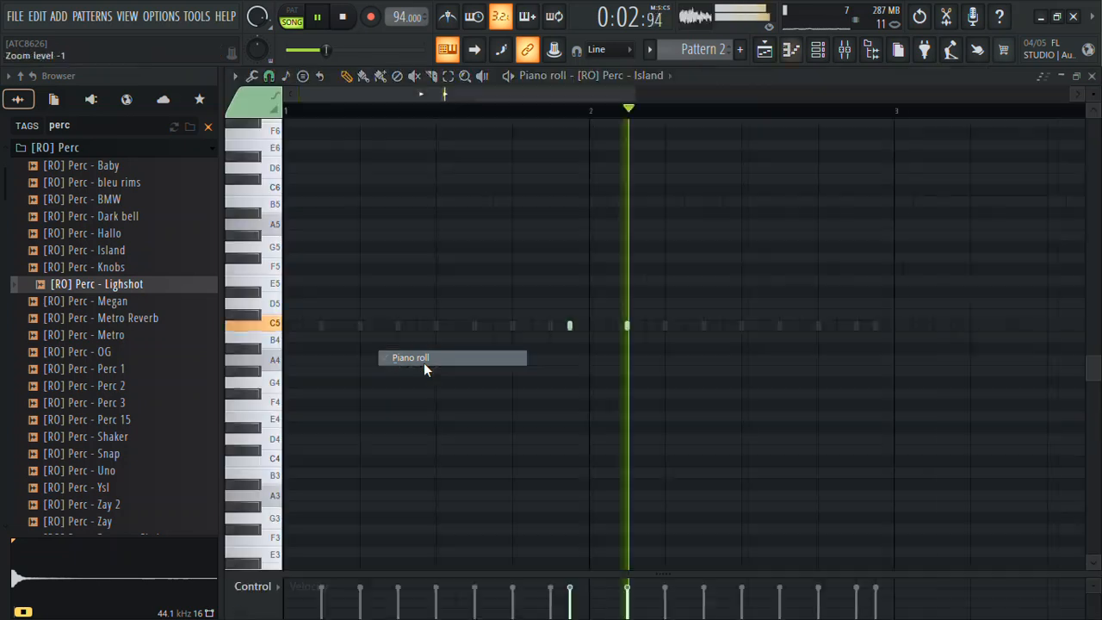
right_click(626, 326)
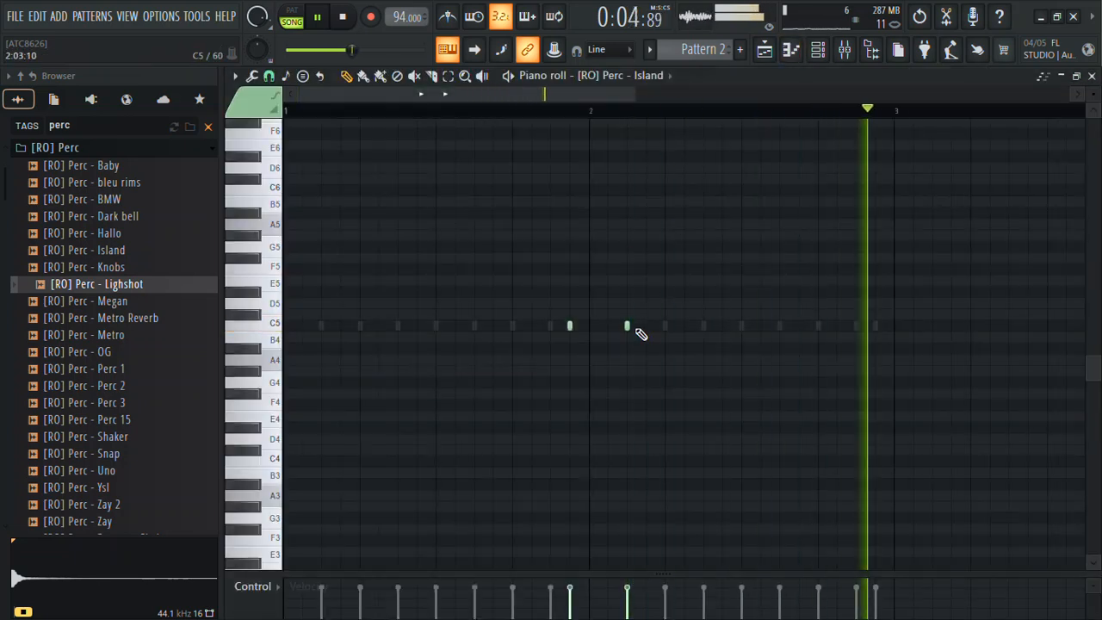
click(627, 325)
click(779, 325)
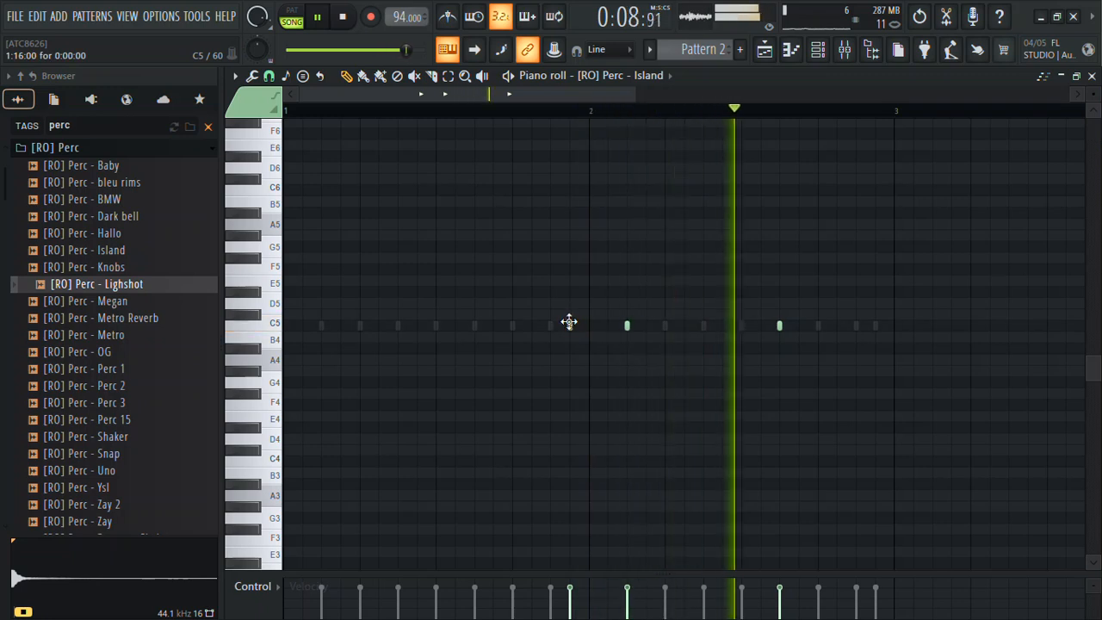
click(875, 326)
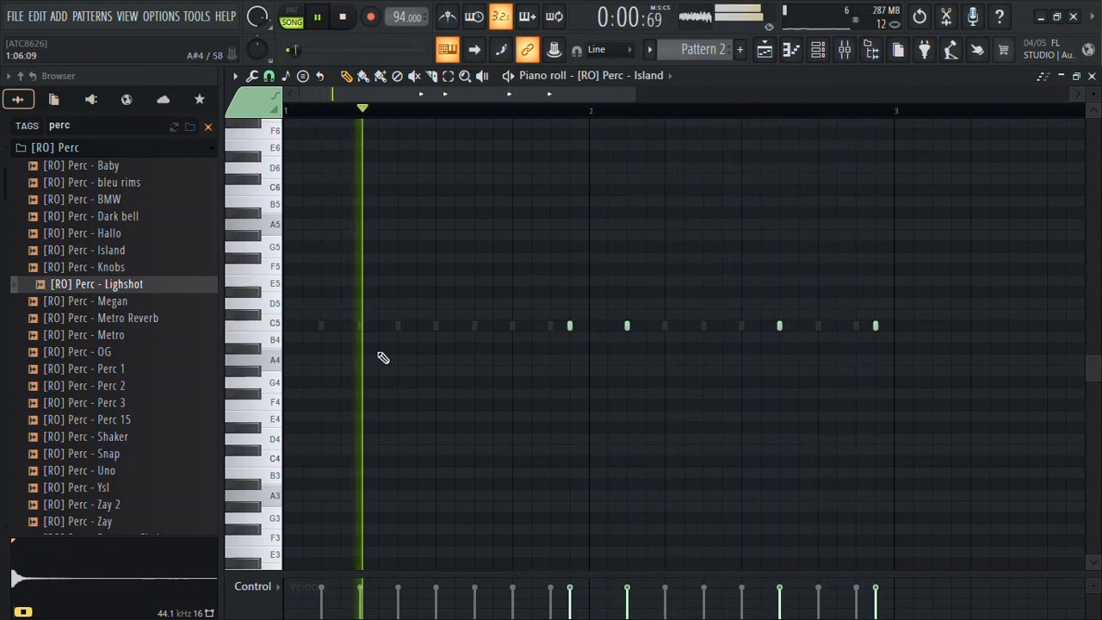
click(321, 326)
click(474, 325)
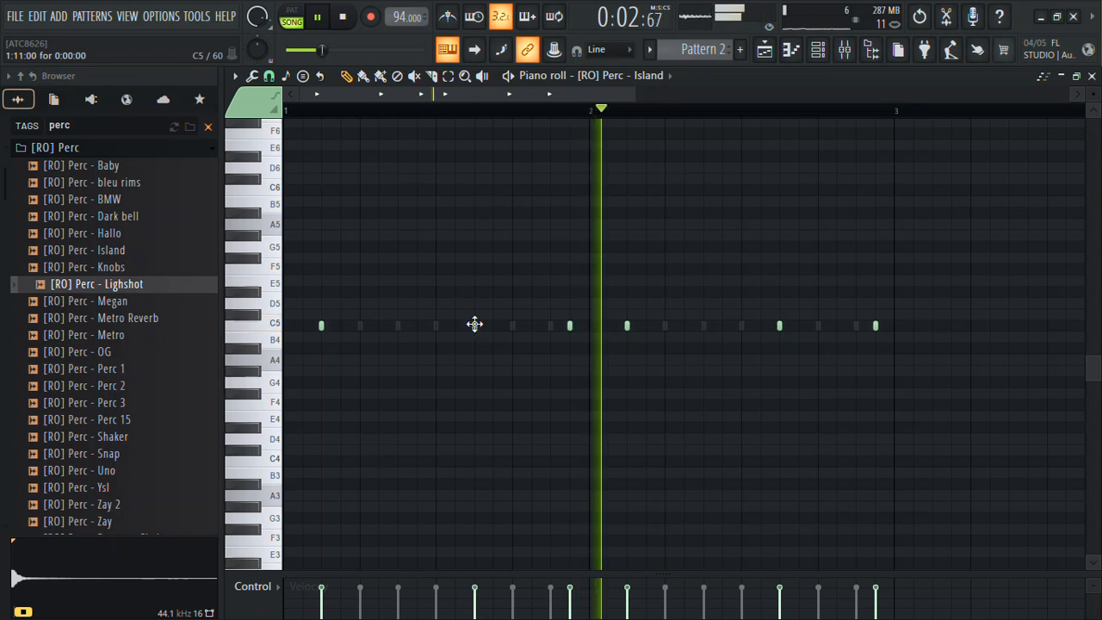
click(1091, 76)
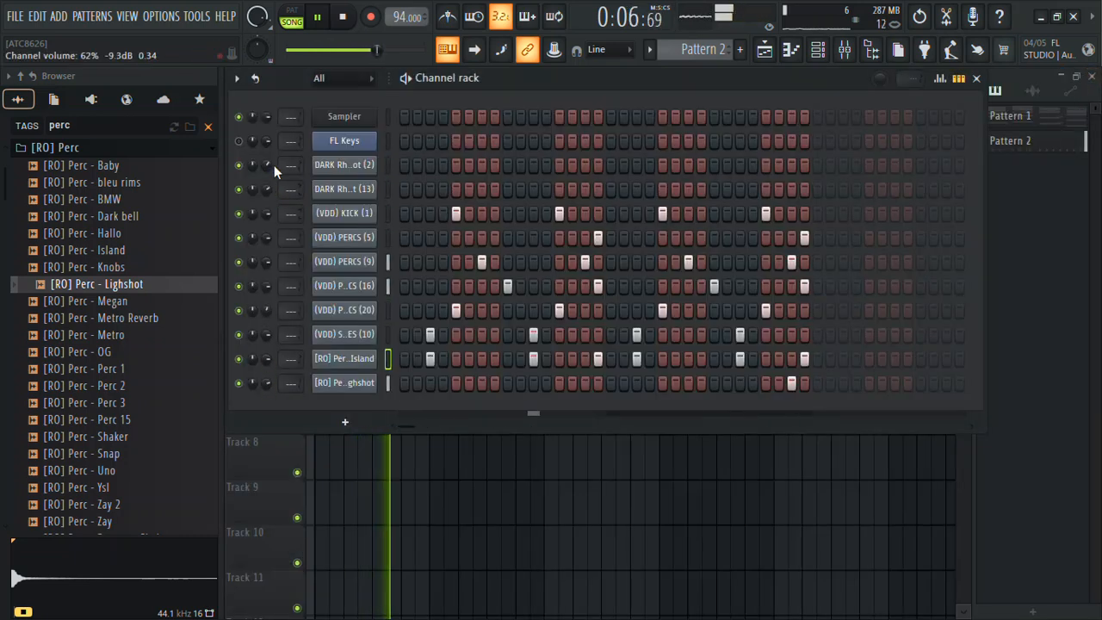
Step: Audition percs from Perc 1 to Shaker, and load [RO] Perc - Shaker into a new channel with Normalize enabled
click(131, 370)
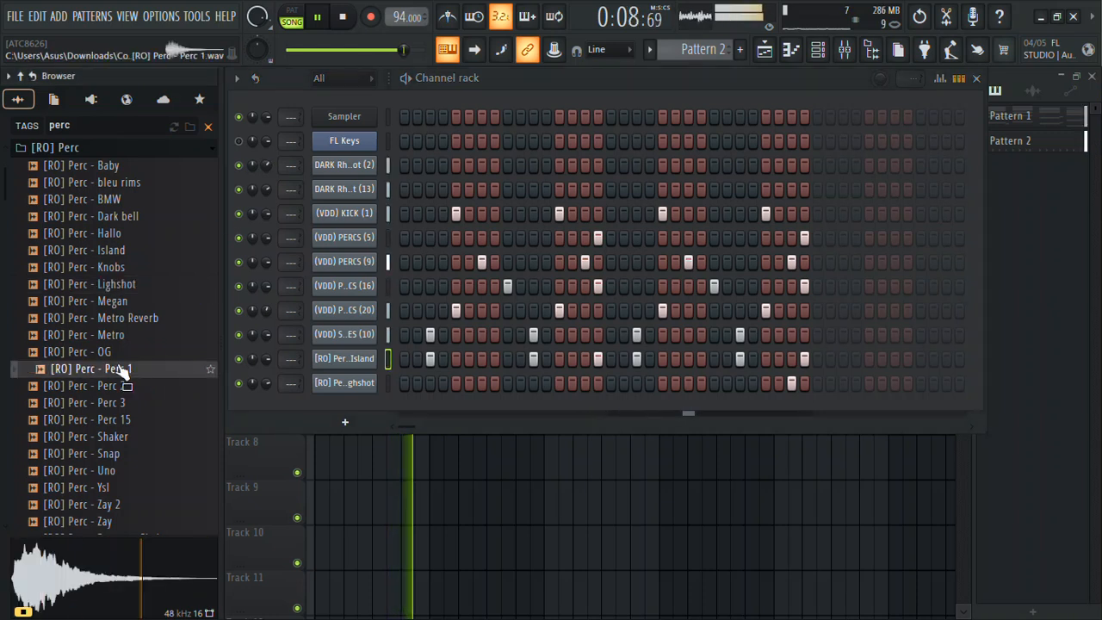
click(112, 422)
click(108, 436)
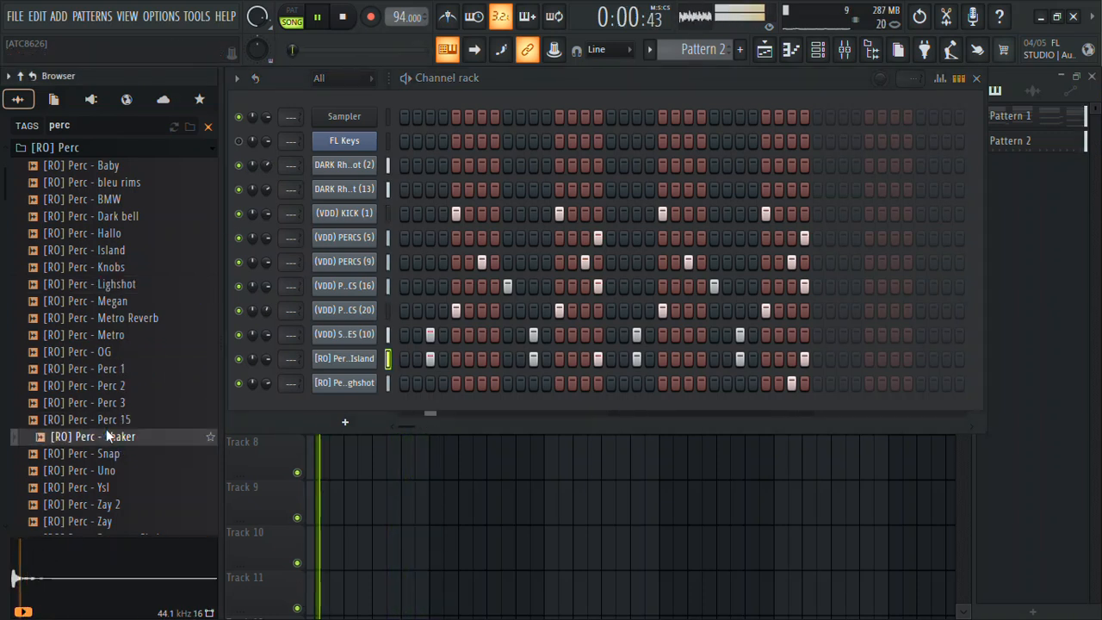
right_click(106, 430)
click(167, 279)
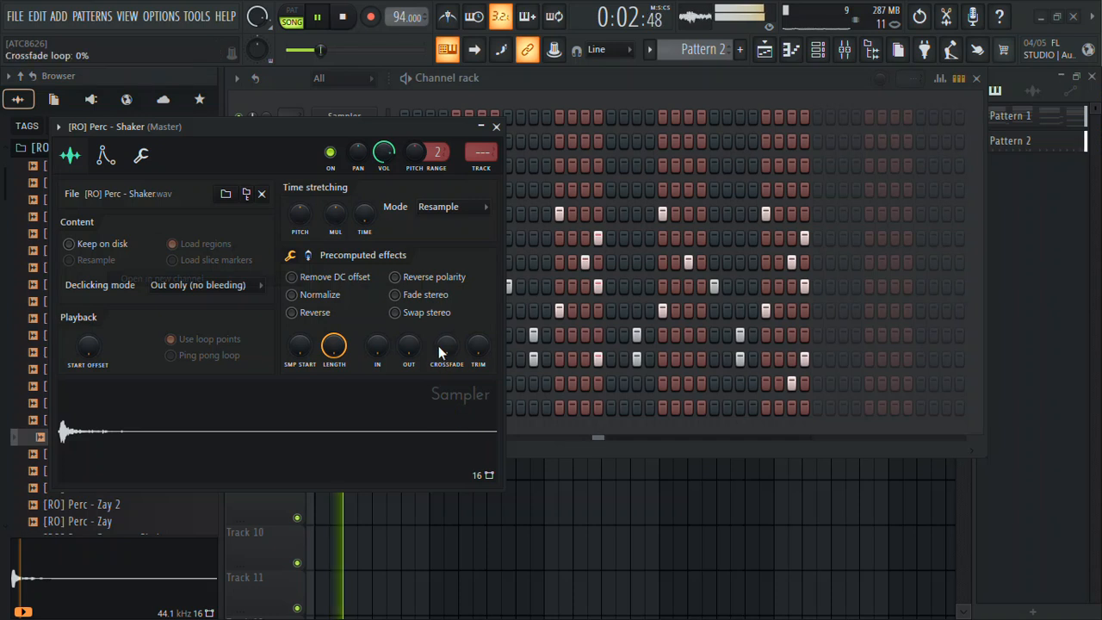
click(293, 294)
click(495, 127)
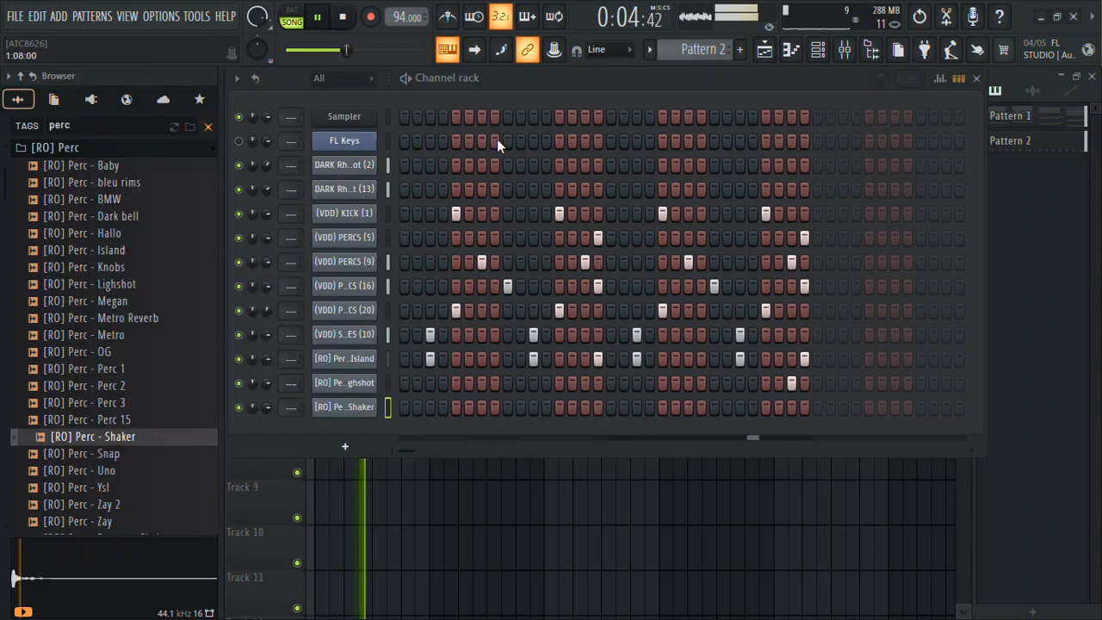
Step: Add a [RO] Perc - Shaker hit on step 3 of Pattern 2 and reset the channel's root note to C5
click(432, 407)
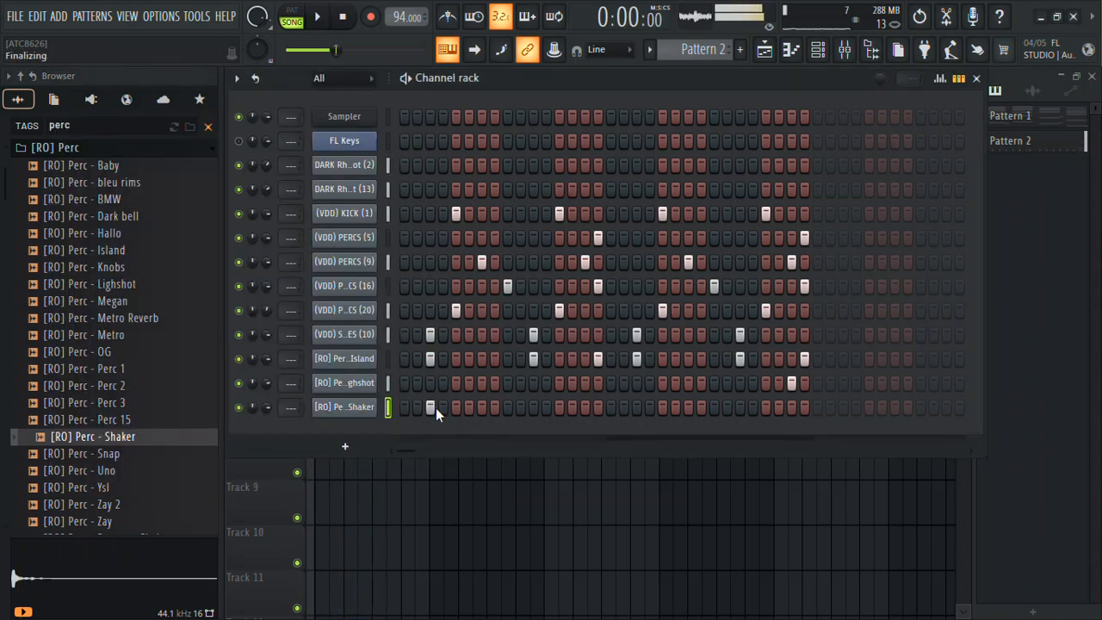
click(353, 412)
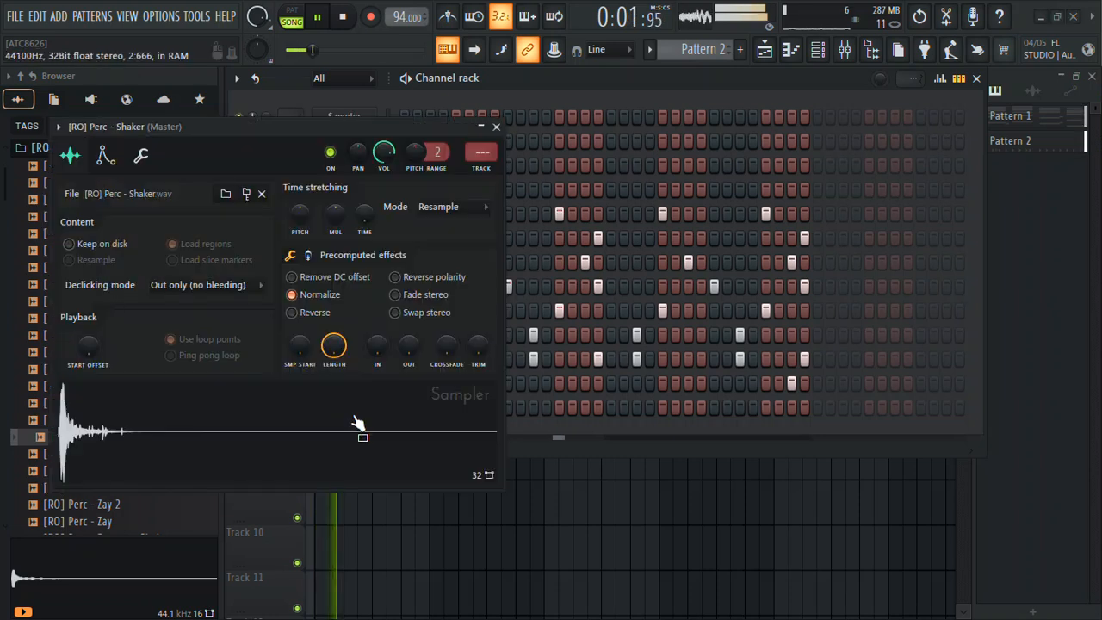
click(140, 157)
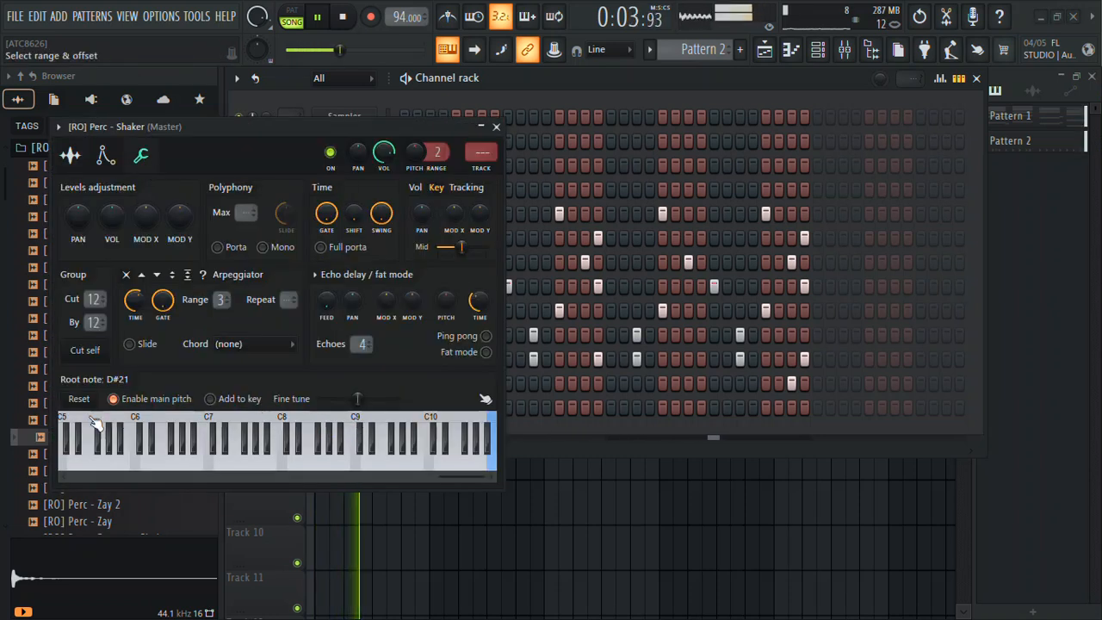
click(497, 128)
click(344, 410)
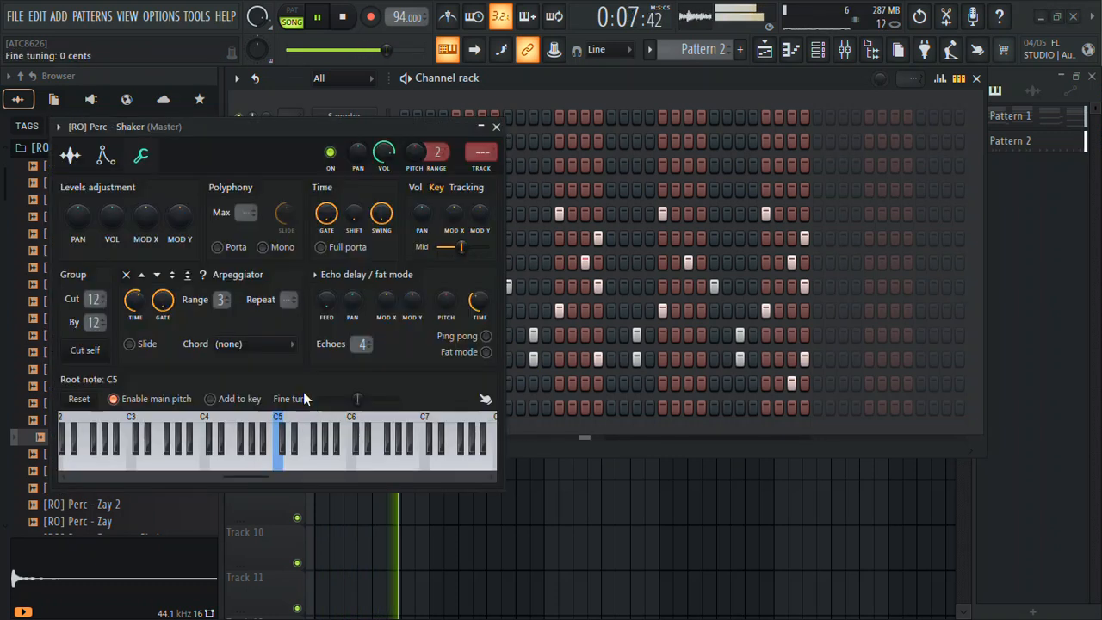
click(70, 157)
click(496, 127)
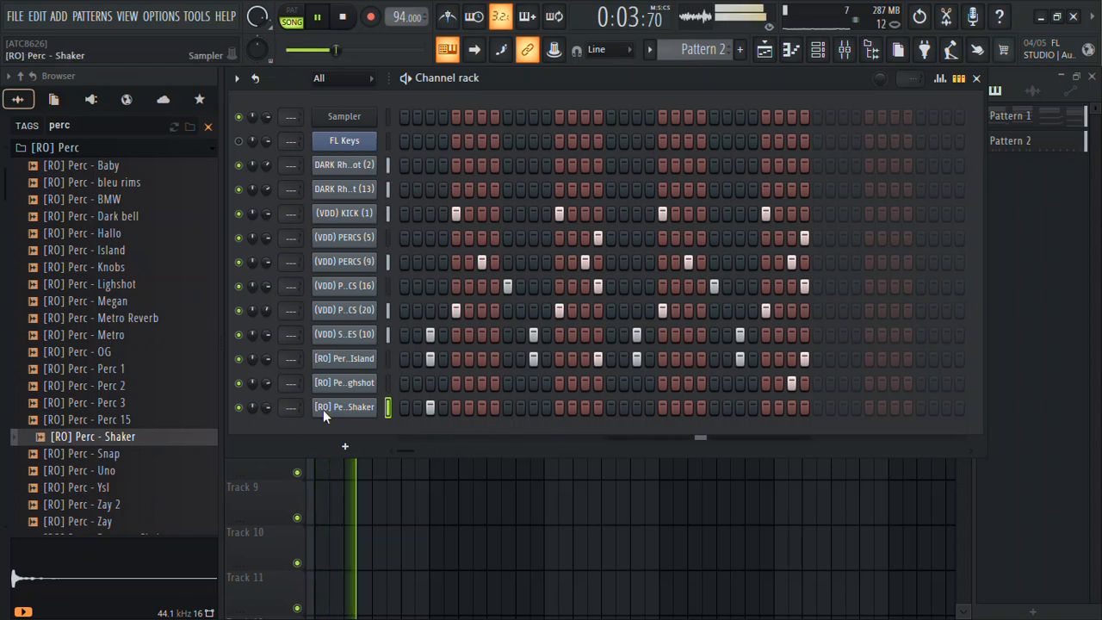
Step: Fill the [RO] Perc - Shaker channel with a hit on every second step of Pattern 2
right_click(345, 407)
click(571, 443)
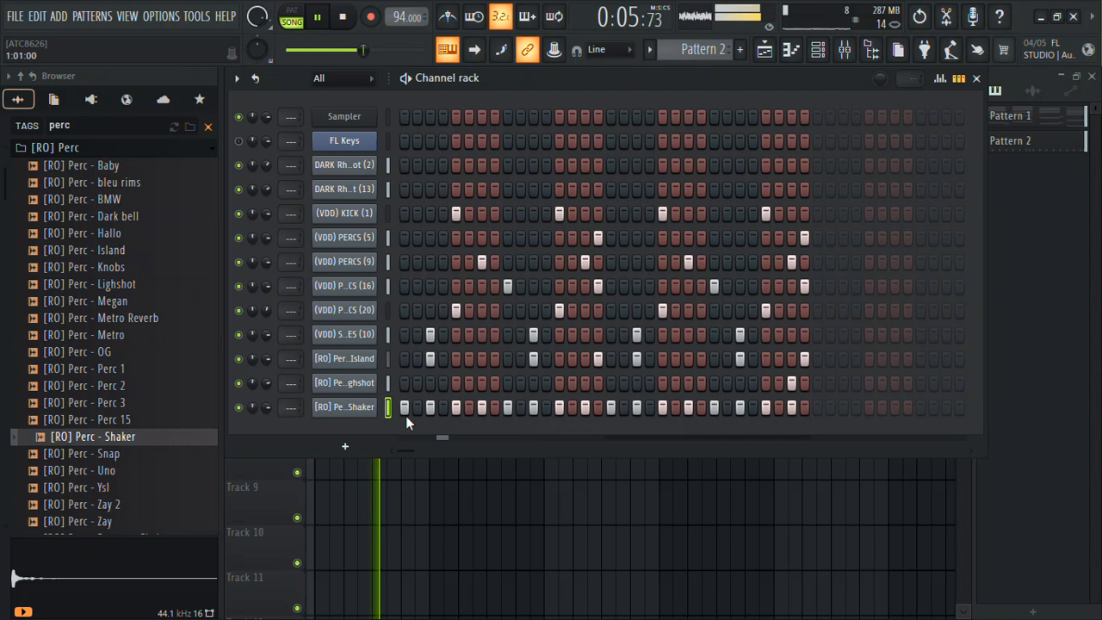
Step: Stop playback, audition [RO] Perc sounds from Snap to Zay, and load [RO] Perc - Zay 2 into a new channel
click(124, 457)
key(space)
click(94, 487)
click(117, 506)
click(103, 521)
click(96, 505)
right_click(97, 505)
click(192, 275)
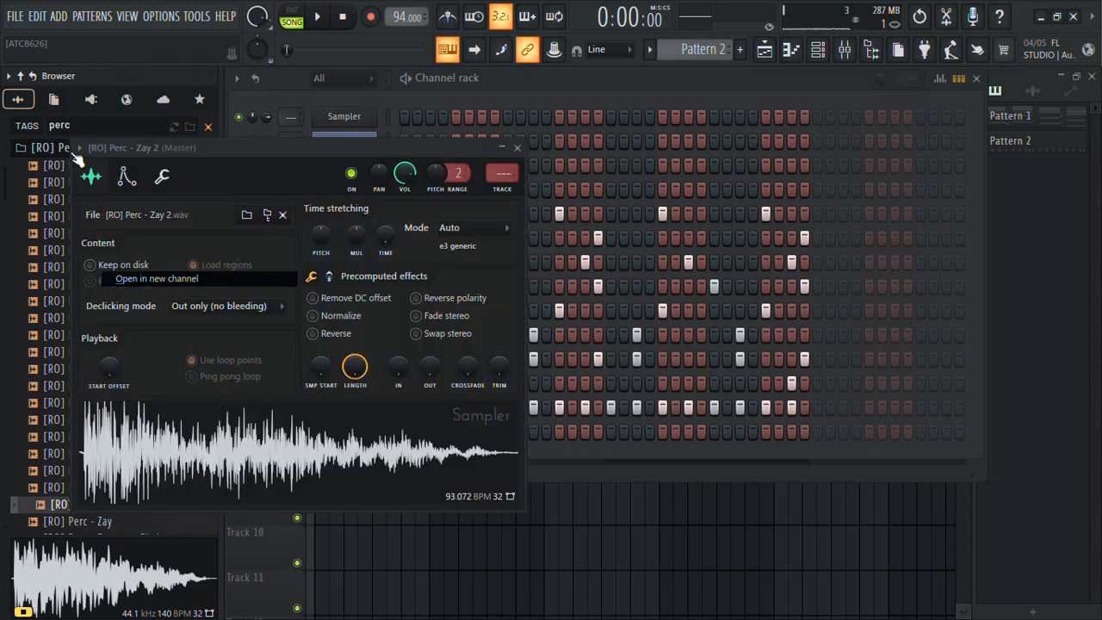
click(517, 148)
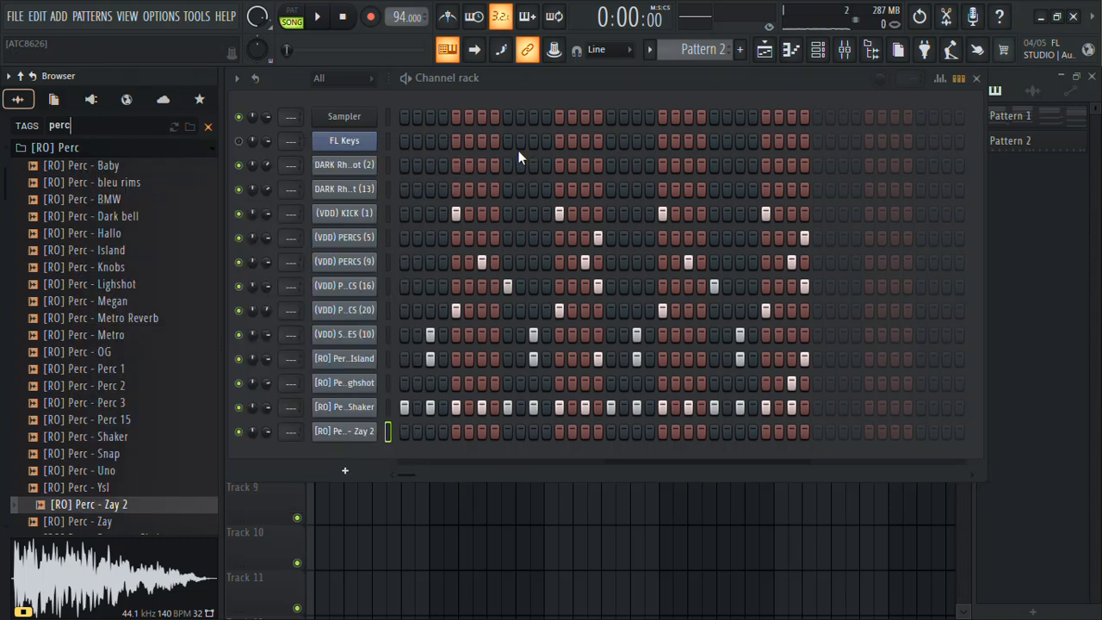
Step: Search the sample browser for "shaker" and audition the results down to trinity tunez - shaker 02
key(Escape)
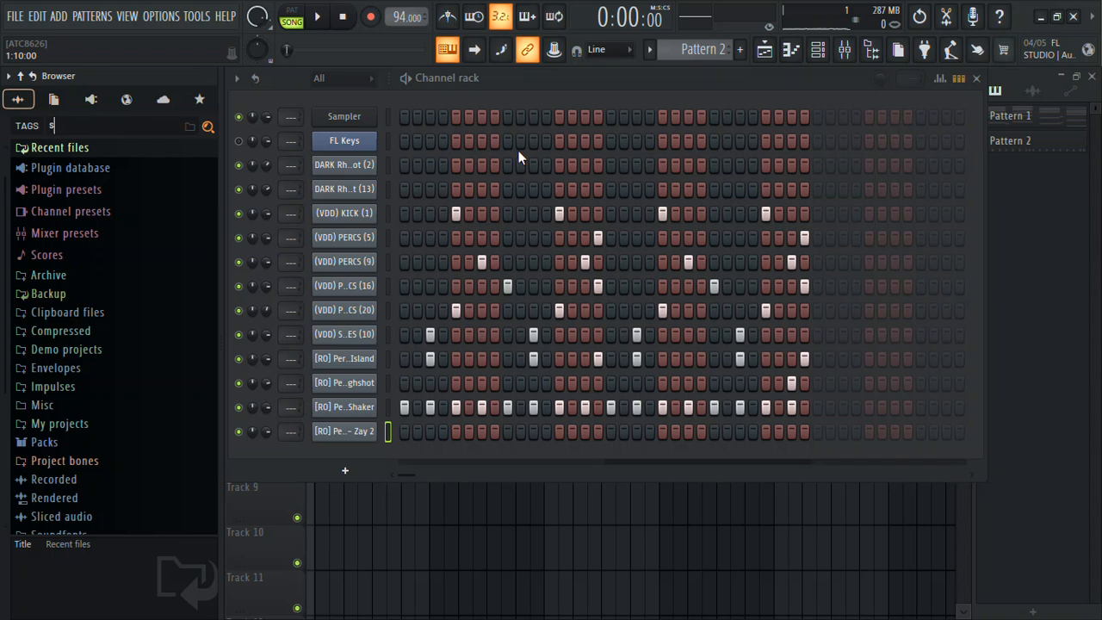
text(shaker)
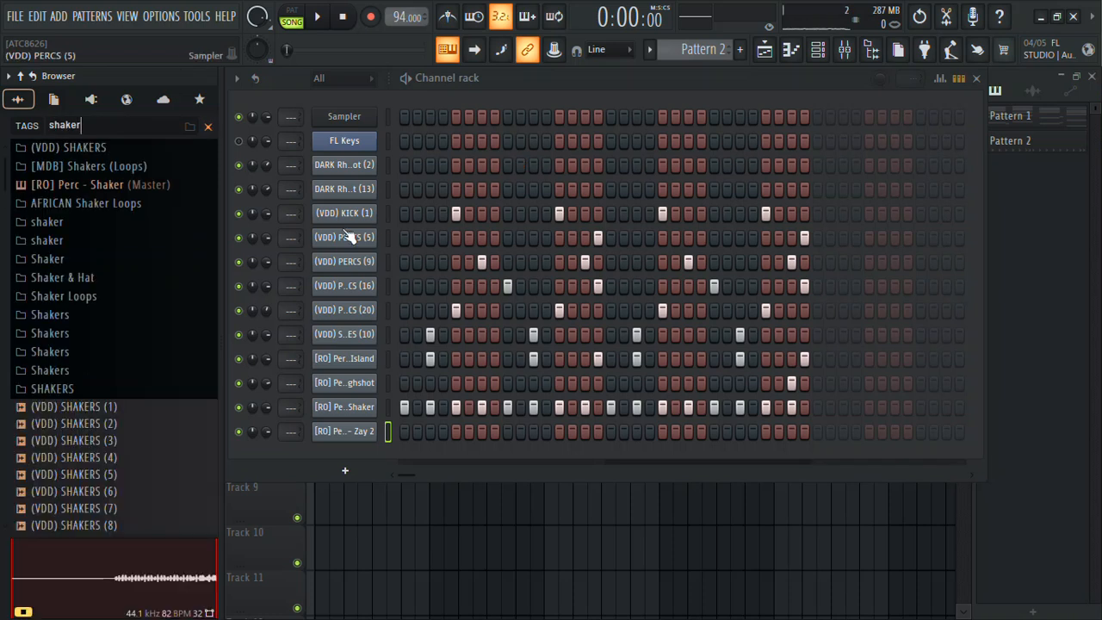
click(76, 412)
scroll(91, 418, down, 20)
click(72, 338)
click(81, 394)
click(87, 405)
click(92, 422)
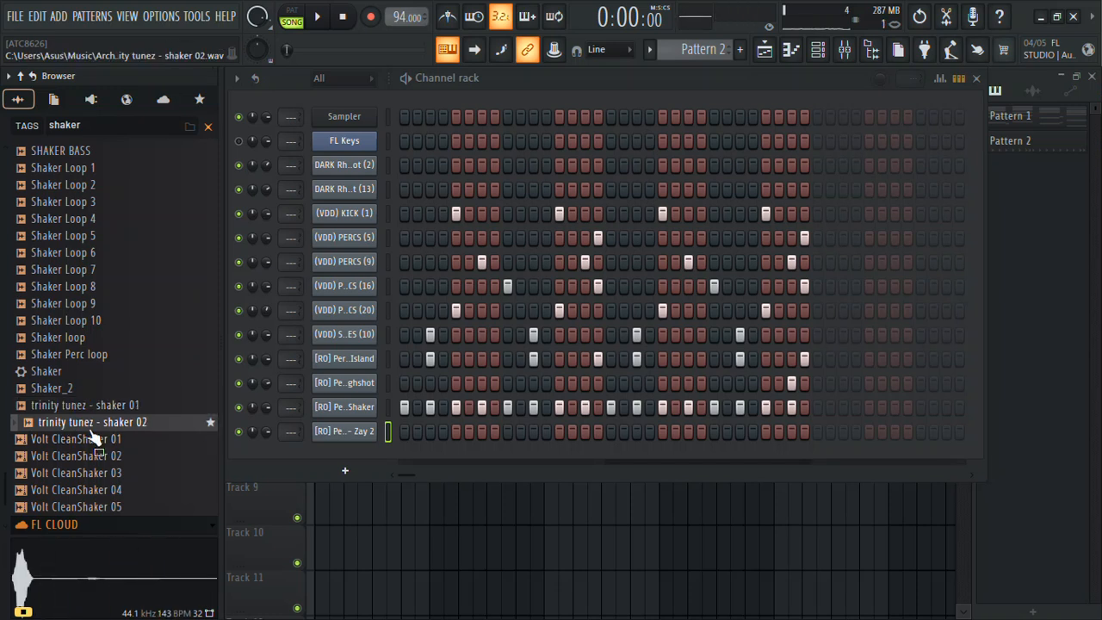
Step: Audition the shaker samples from Worldwide up to Love, and load Shaker - Number 7 into a new channel above [RO] Perc - Zay 2
scroll(97, 435, up, 10)
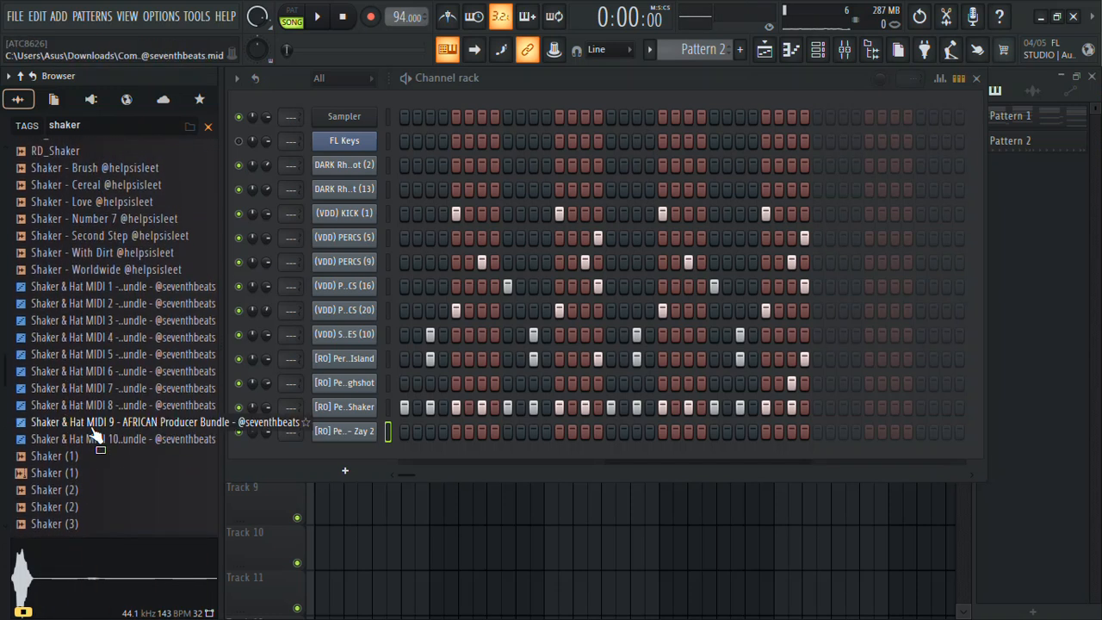
click(95, 269)
click(105, 253)
click(102, 236)
click(99, 220)
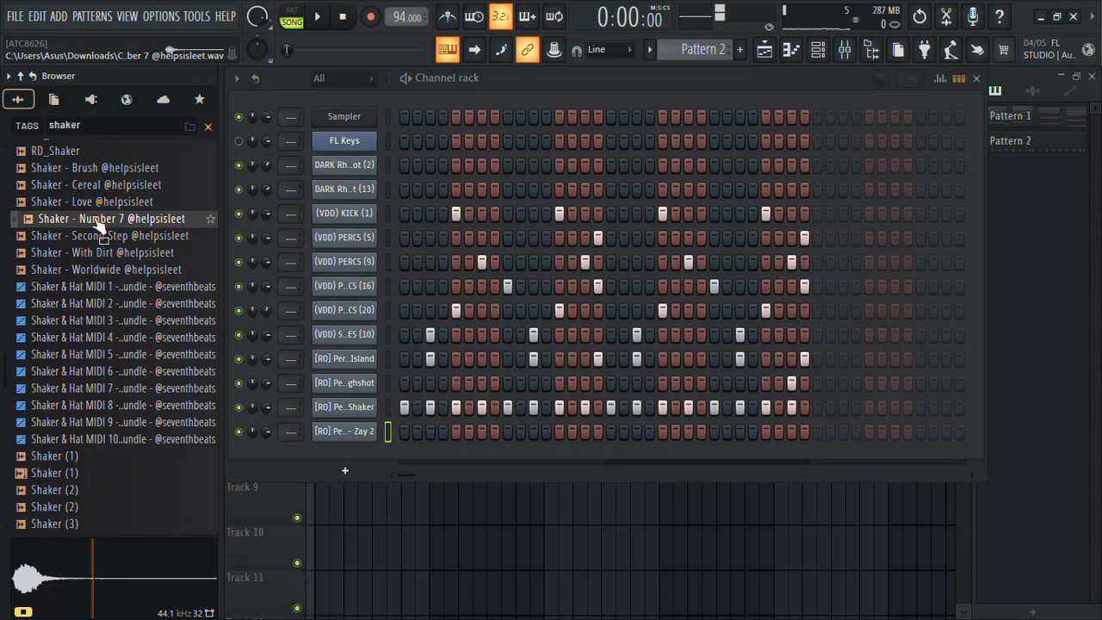
click(93, 203)
drag(99, 219, 374, 426)
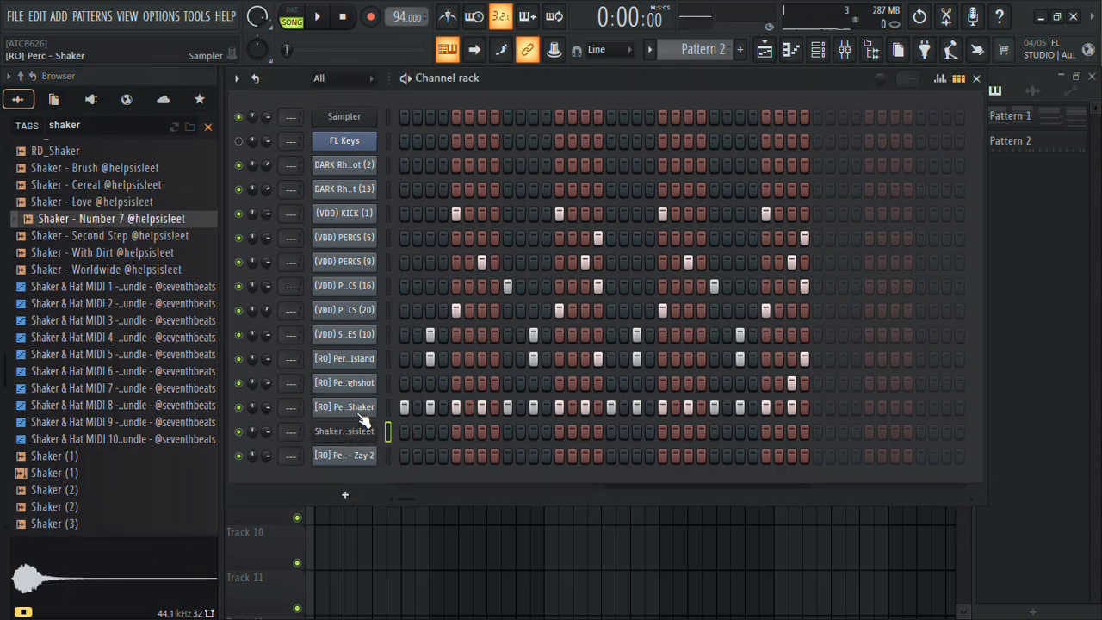
Step: Delete the [RO] Perc - Shaker channel and start playback
right_click(361, 403)
key(d)
key(Return)
key(space)
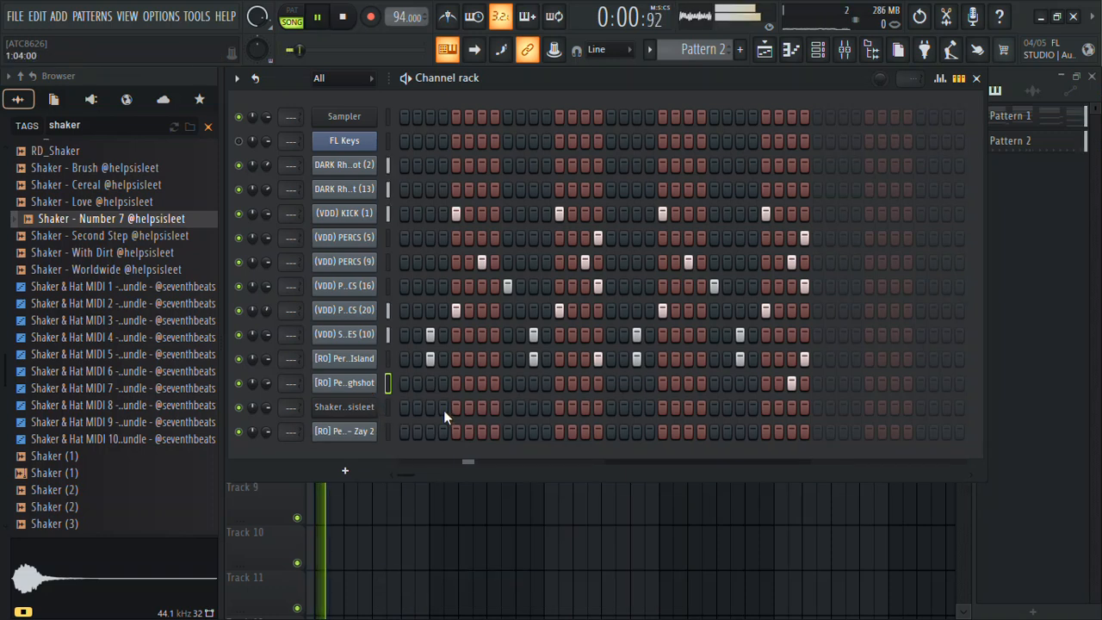
Step: Add Shaker - Number 7 hits on steps 7, 8, 15, 16, 23, 24, 31 and 32 of Pattern 2
click(482, 408)
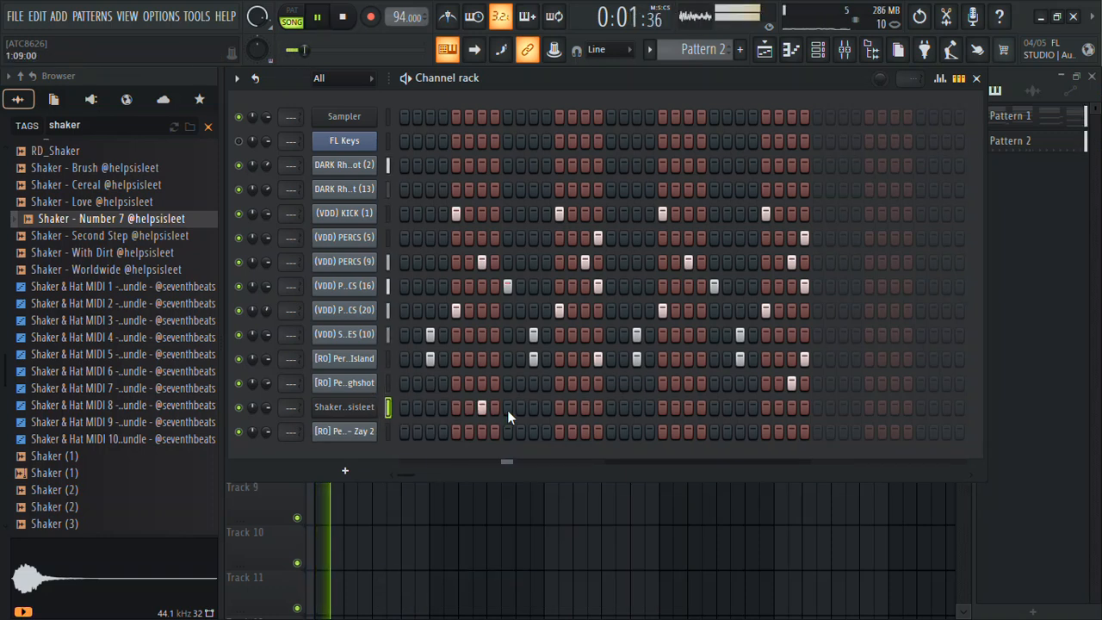
click(585, 408)
click(597, 408)
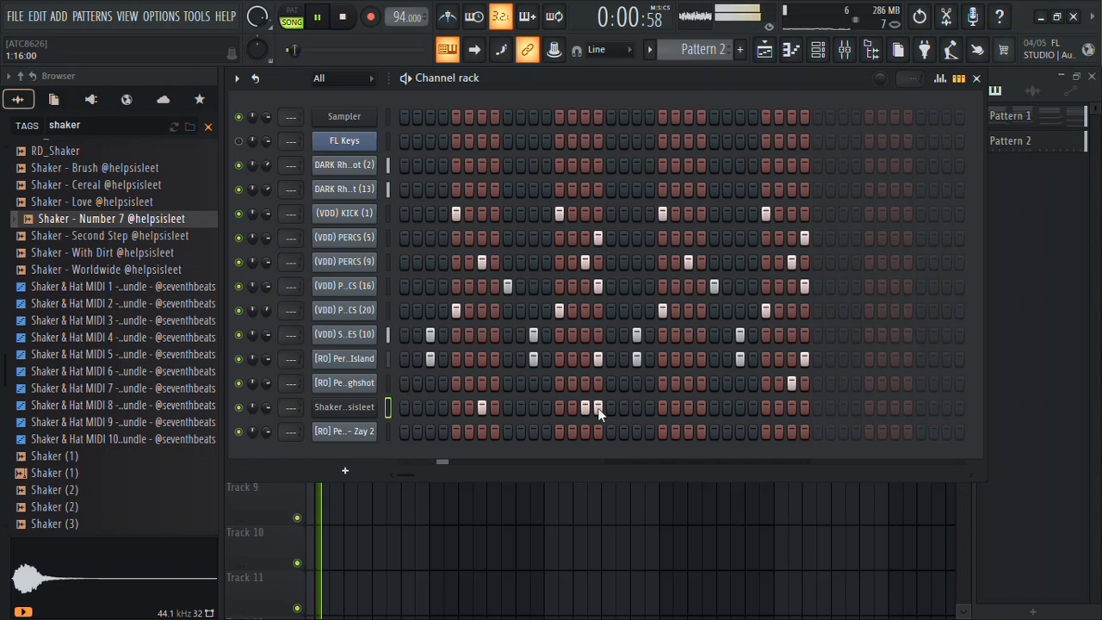
click(495, 408)
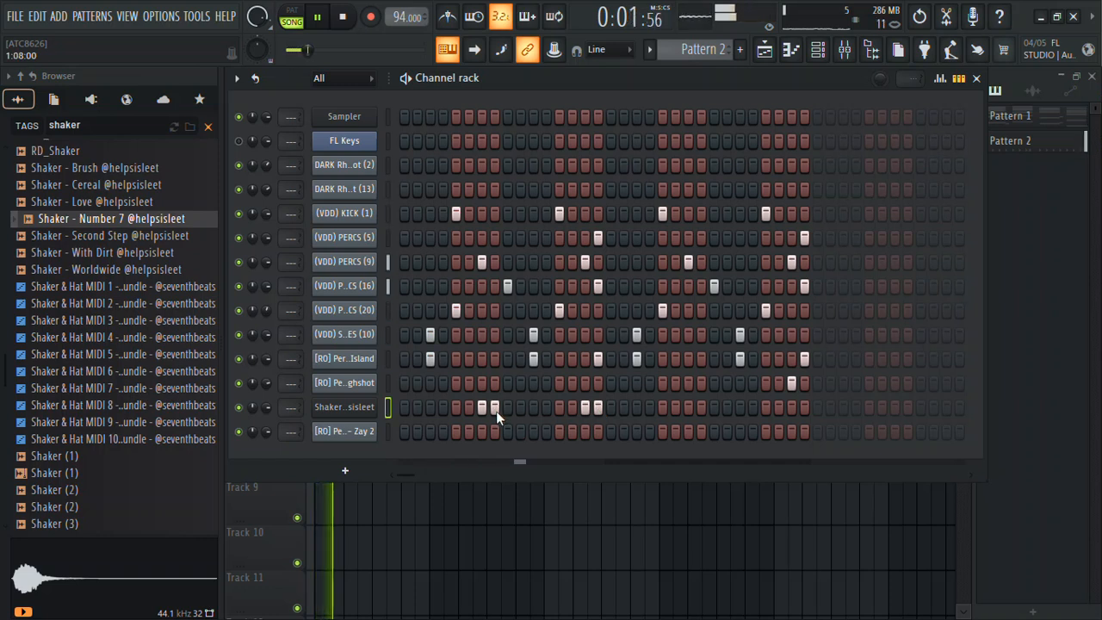
click(687, 408)
click(701, 408)
click(791, 408)
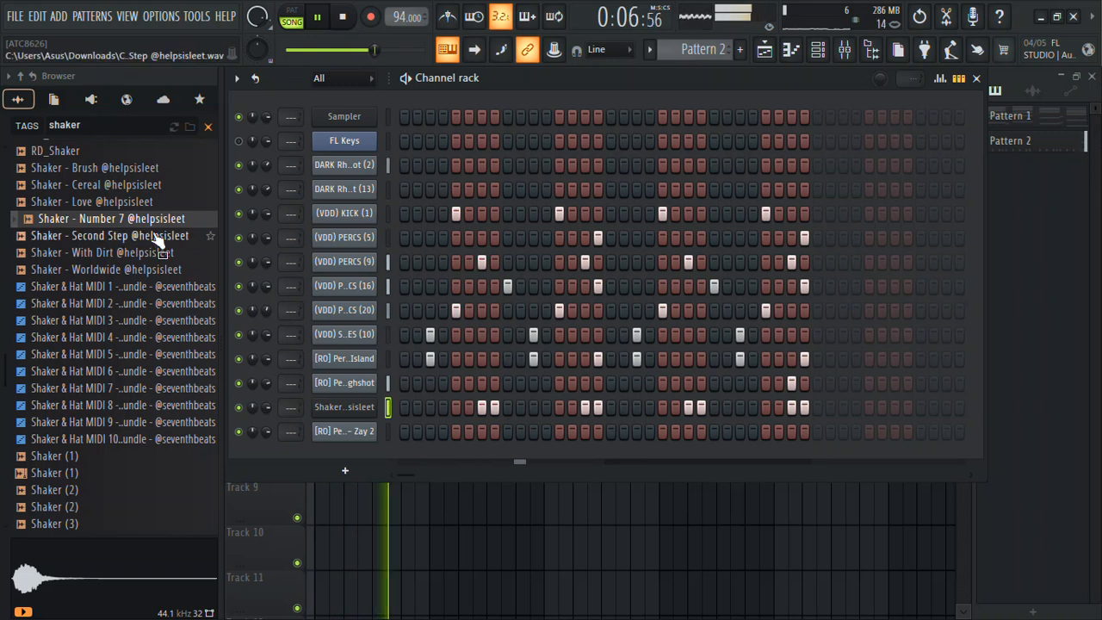
Step: Lower the velocity of the second hit in each Shaker - Number 7 pair, using about 24% on step 16 and 32% on step 32
right_click(353, 409)
click(410, 377)
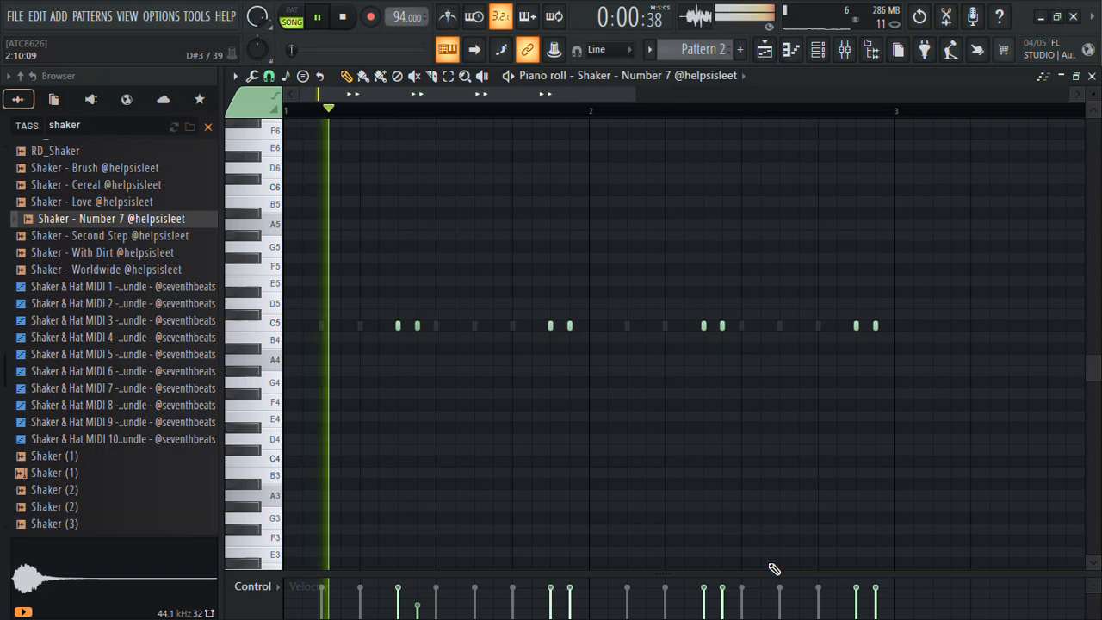
click(578, 609)
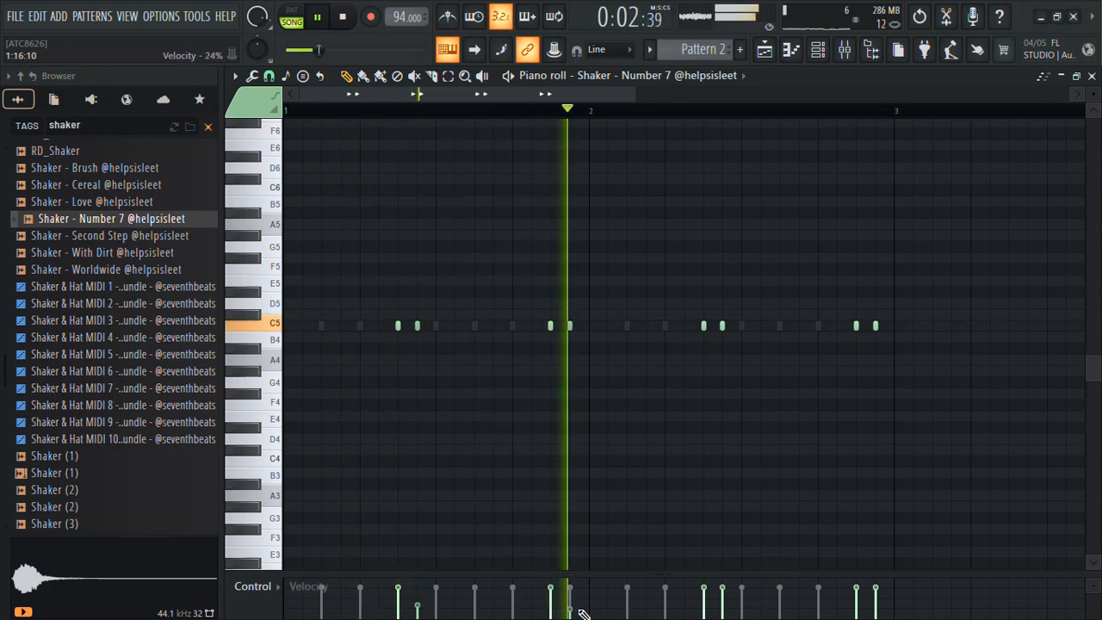
click(738, 612)
click(875, 606)
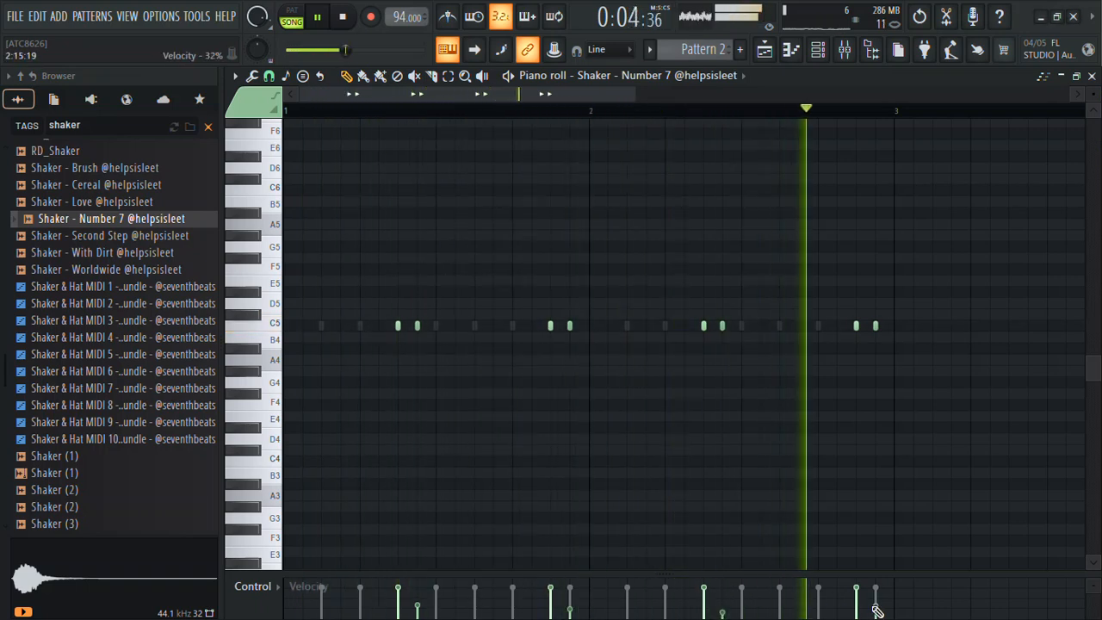
Step: Randomize the shaker notes' levels with a changed seed and a stronger velocity amount, and return to the Channel rack
key(alt+r)
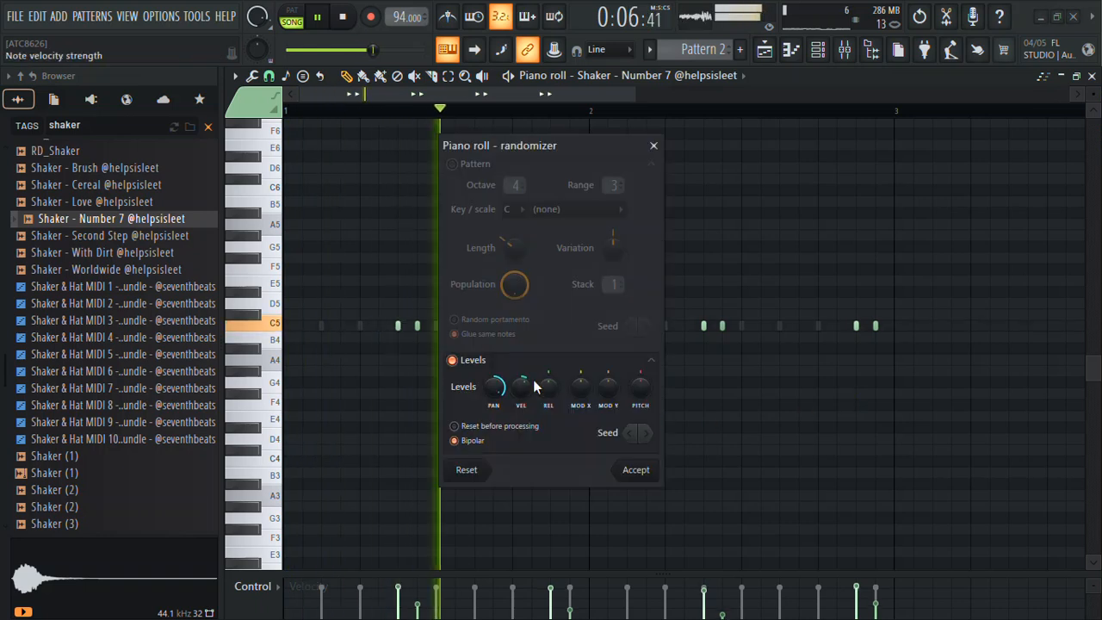
click(651, 433)
drag(524, 387, 524, 368)
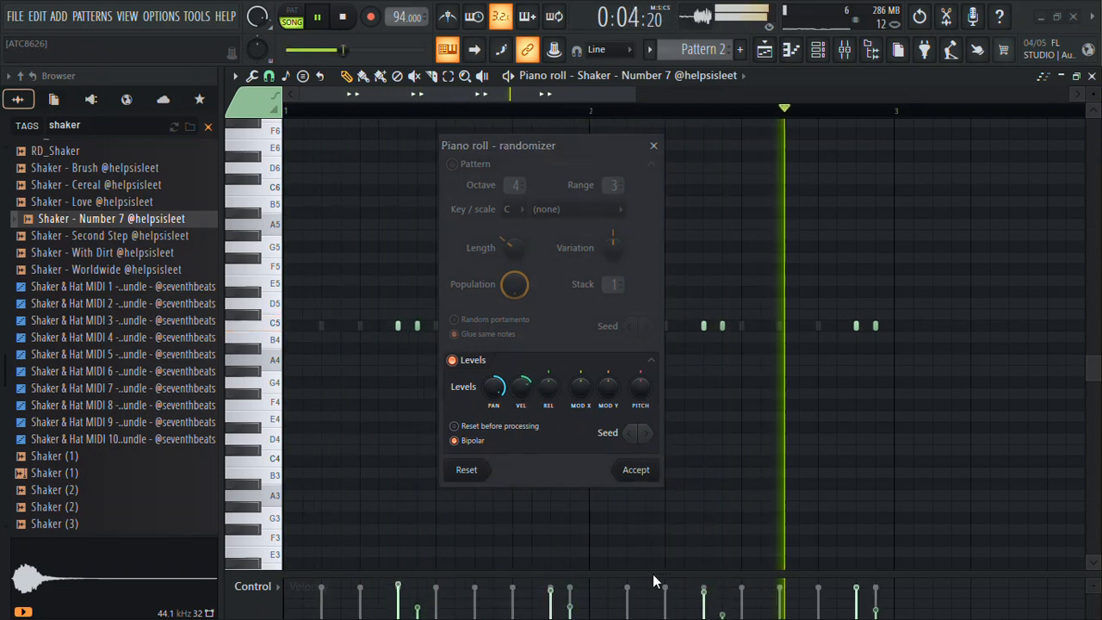
click(634, 473)
click(1091, 76)
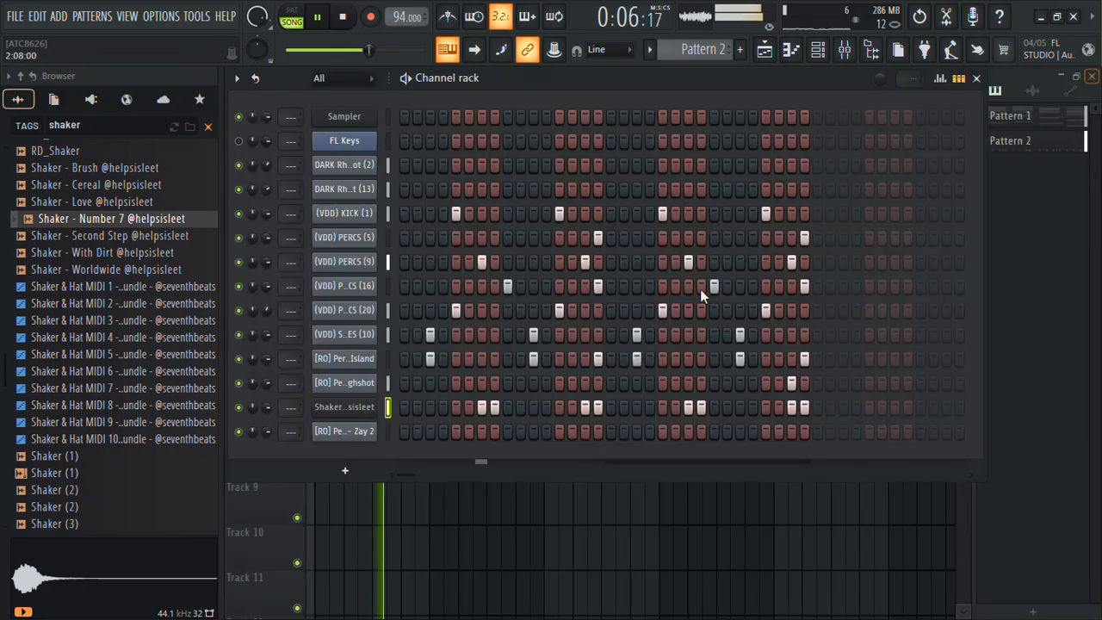
Step: Try the Love and Brush shaker samples, and replace the Shaker - Number 7 channel's sample with RD_Shaker
click(120, 201)
click(104, 171)
right_click(104, 174)
click(116, 182)
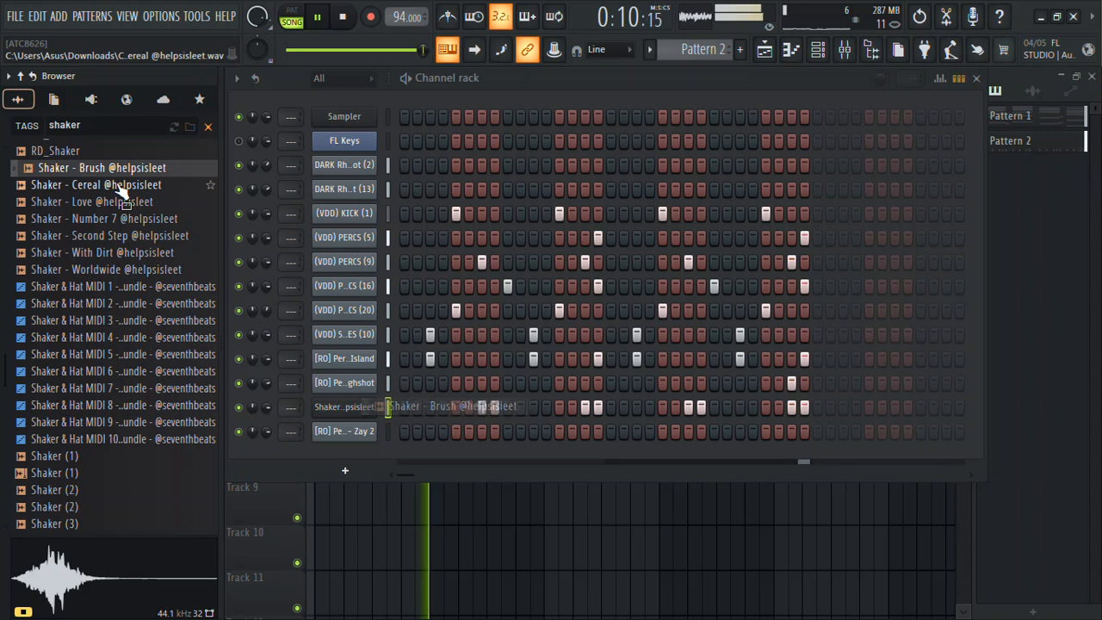
click(76, 152)
right_click(77, 152)
click(100, 160)
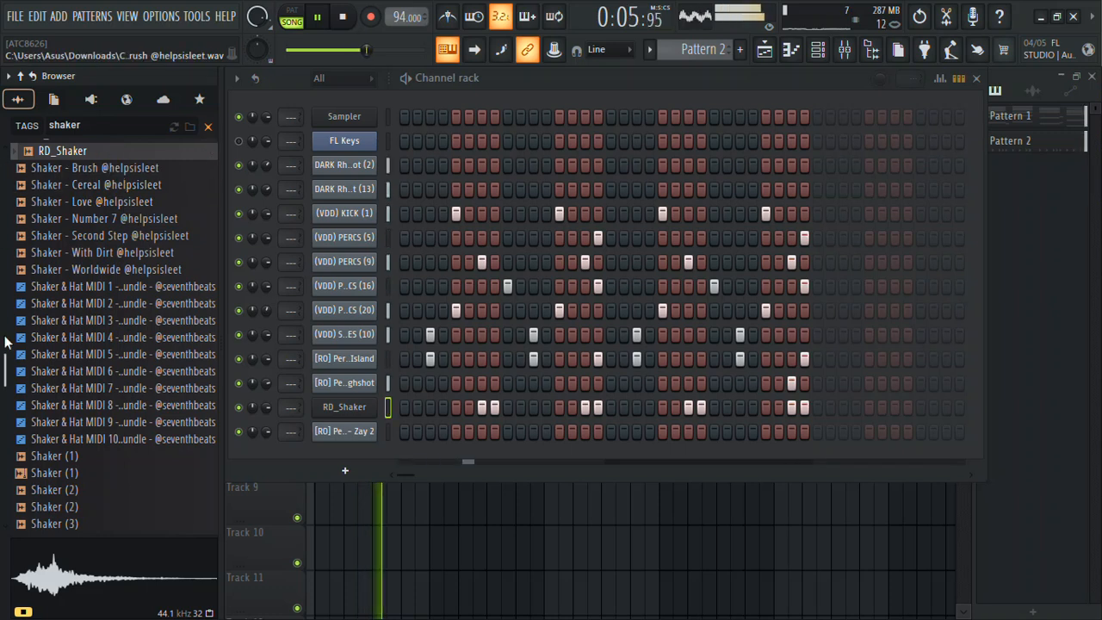
Step: Audition the PJ, Power, Perc and MA Swamp shaker samples against the playing beat
scroll(5, 342, up, 6)
click(71, 297)
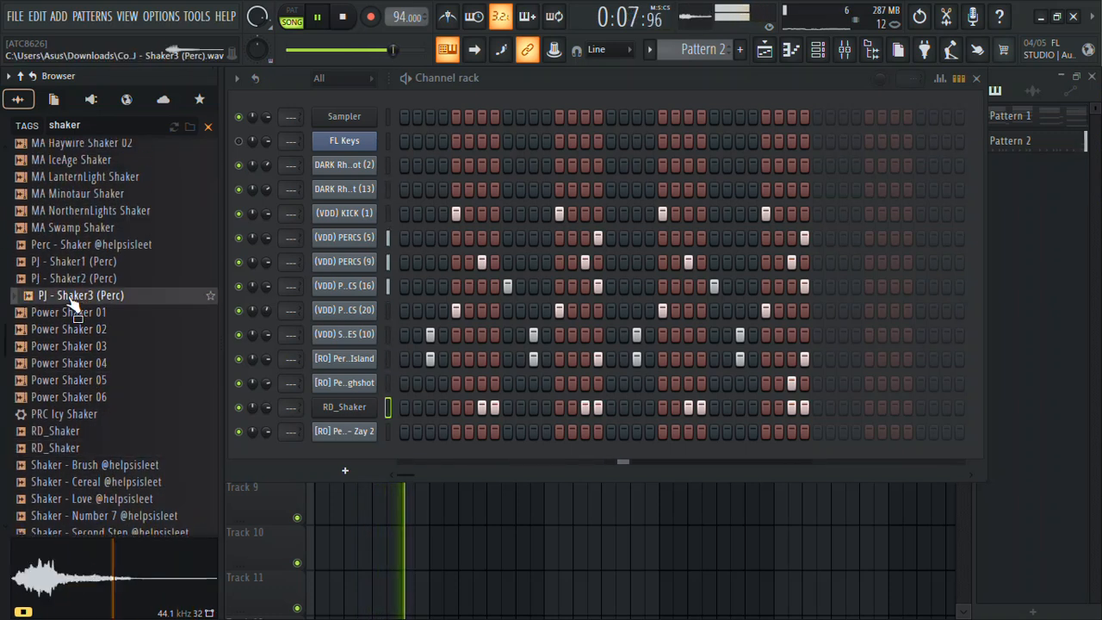
click(73, 261)
click(82, 345)
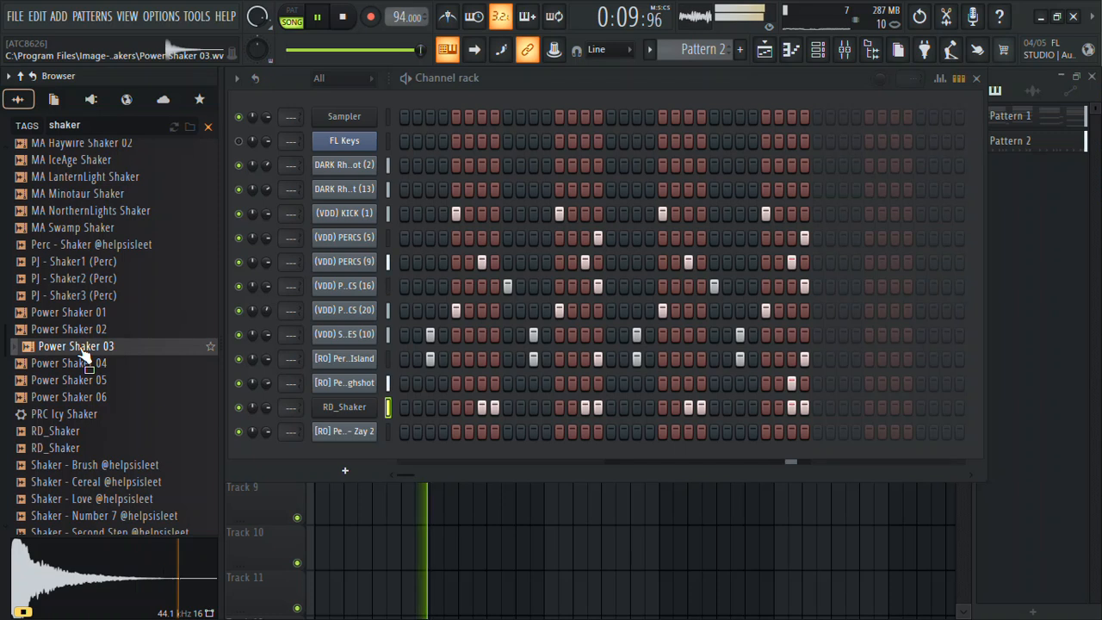
click(86, 365)
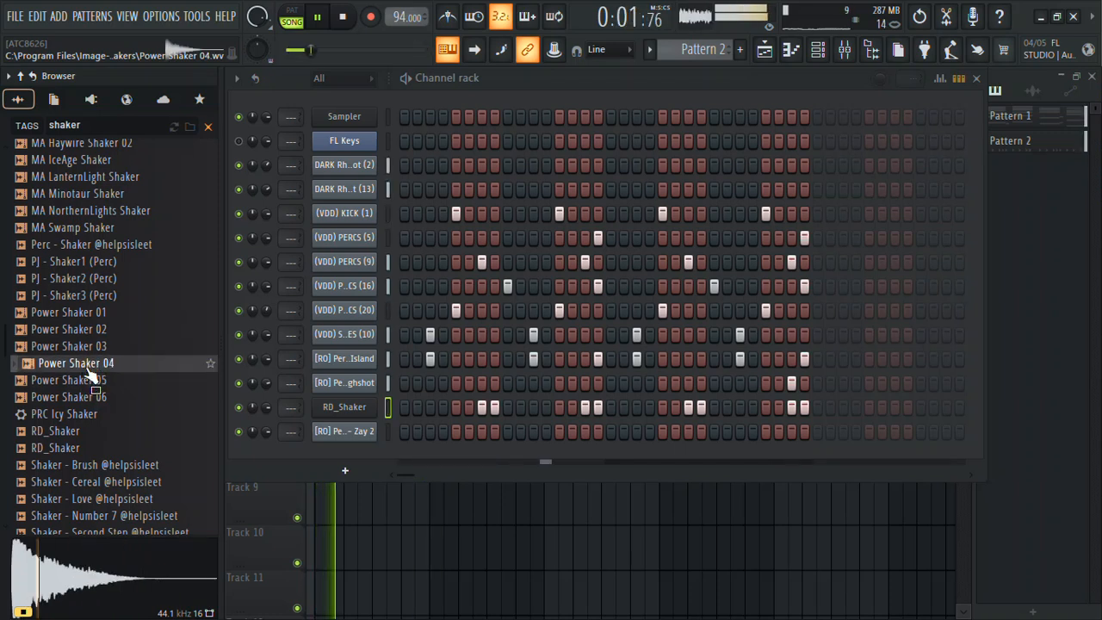
click(96, 245)
click(78, 228)
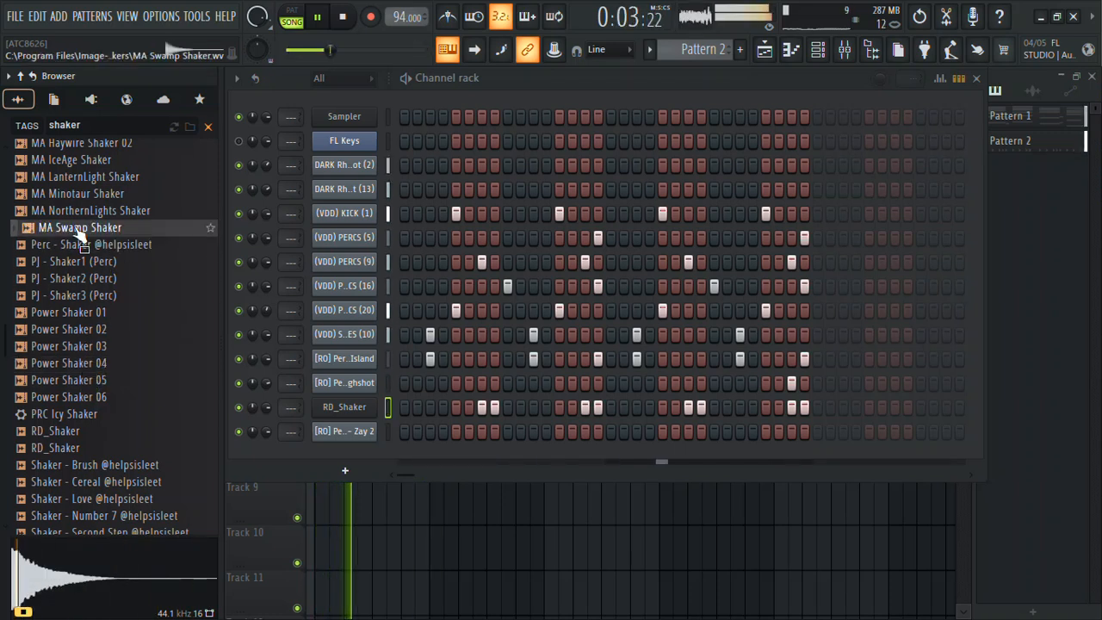
Step: Load MA NorthernLights Shaker into a new channel and add a hit on step 27 of Pattern 2
click(100, 213)
click(86, 176)
click(86, 212)
right_click(90, 208)
click(113, 228)
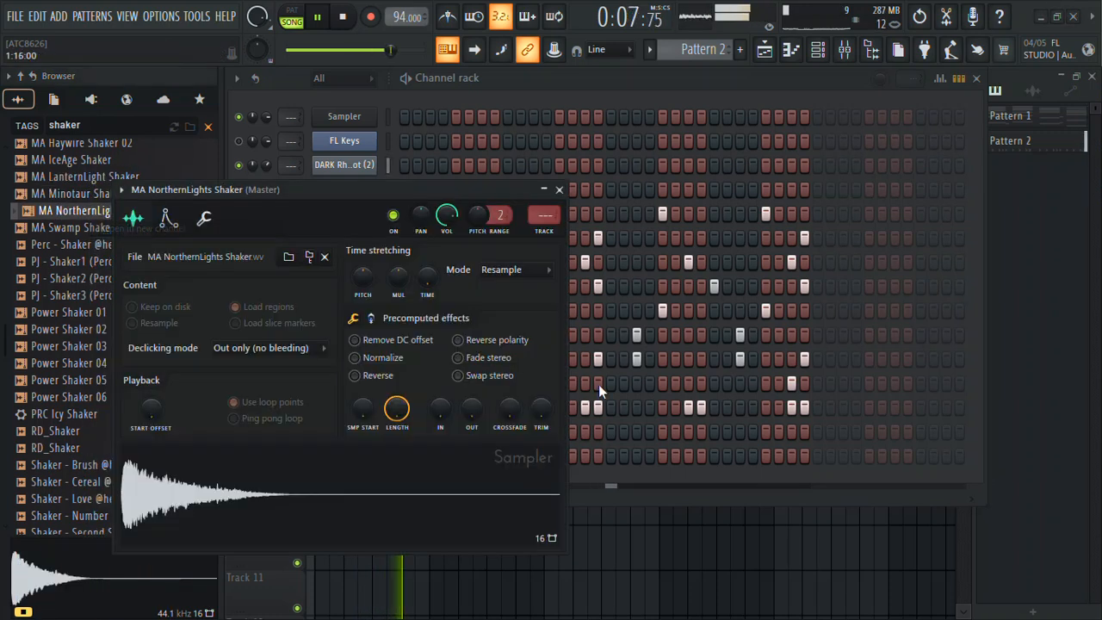
click(740, 456)
click(560, 189)
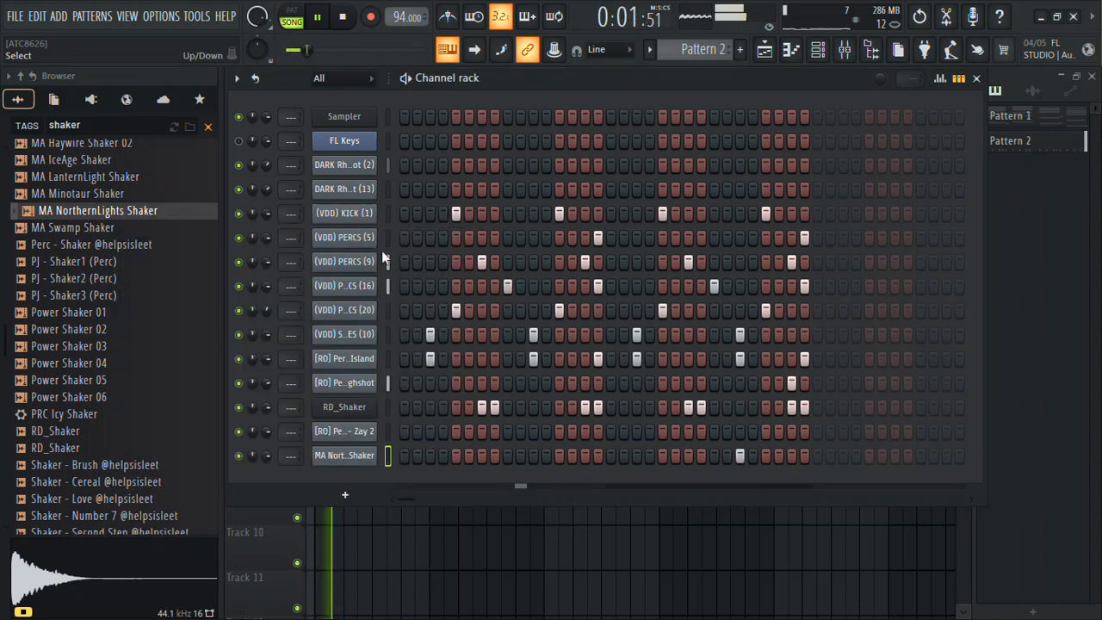
Step: Search all browser content for "bass", open the [RO] Basses folder, audition its first samples and stop playback
click(90, 100)
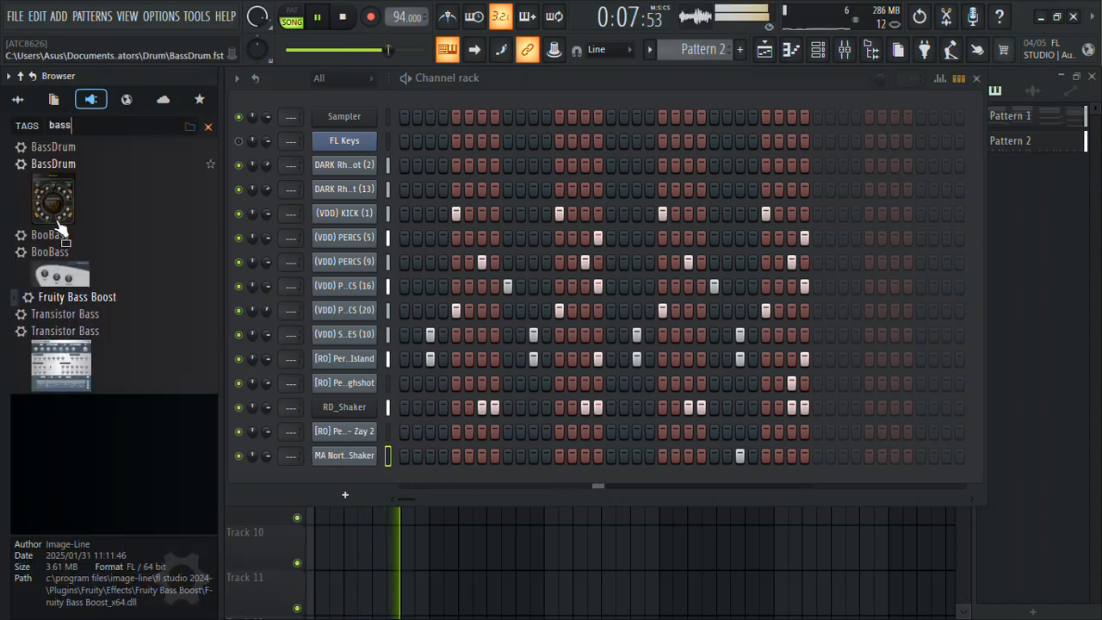
click(21, 104)
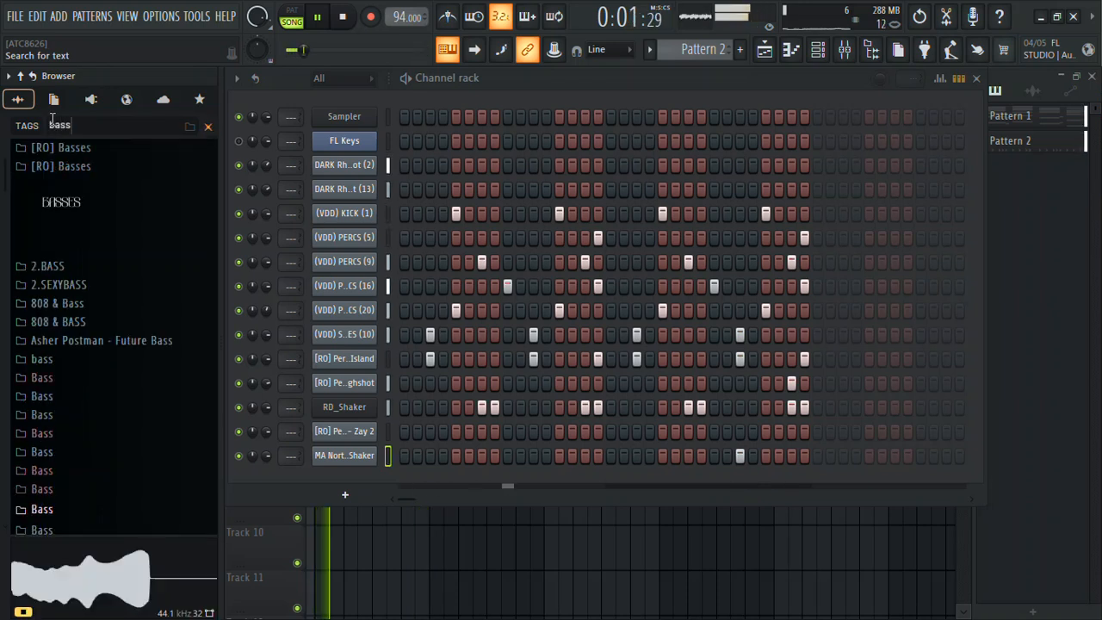
click(75, 202)
click(86, 263)
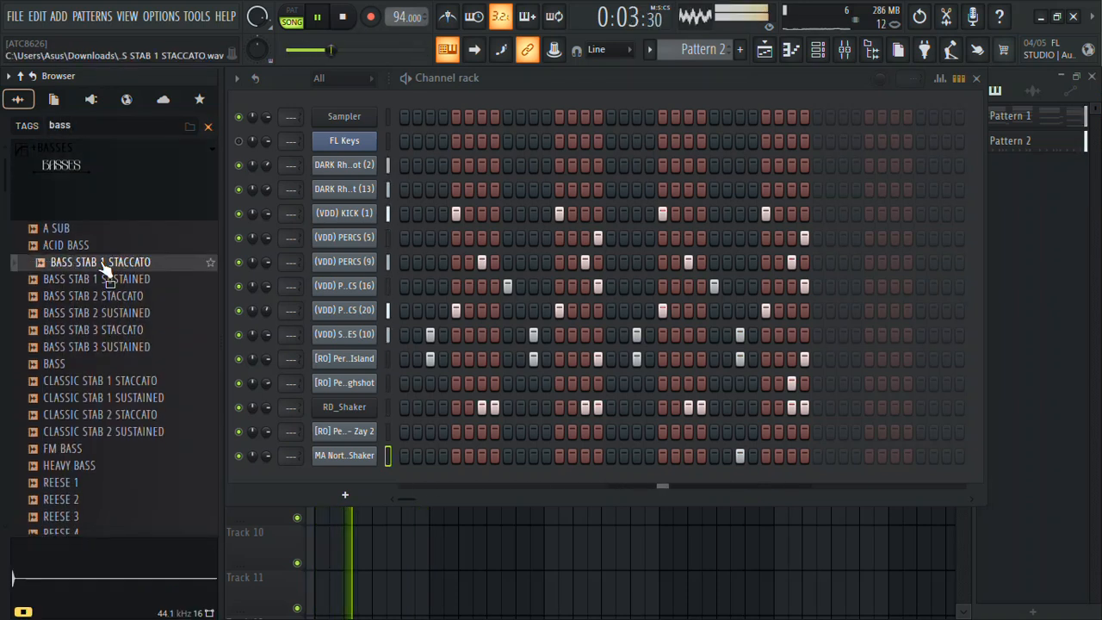
click(87, 246)
click(88, 297)
key(space)
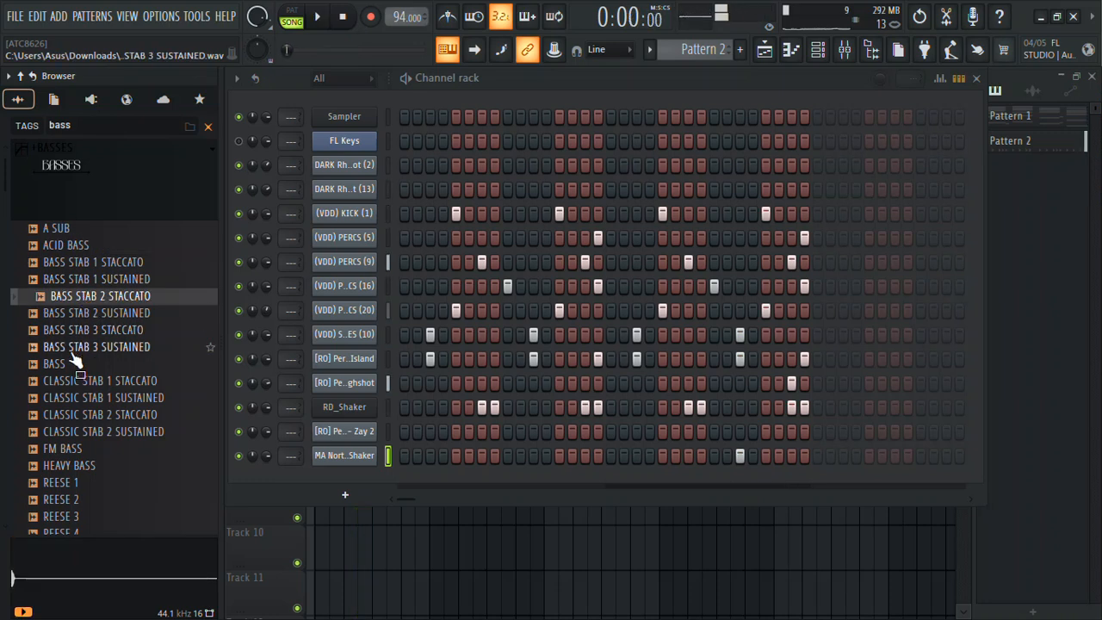
Step: Audition the BASS STAB 2 and 3 samples, and load BASS into a new channel
click(76, 347)
click(77, 313)
click(78, 330)
click(78, 311)
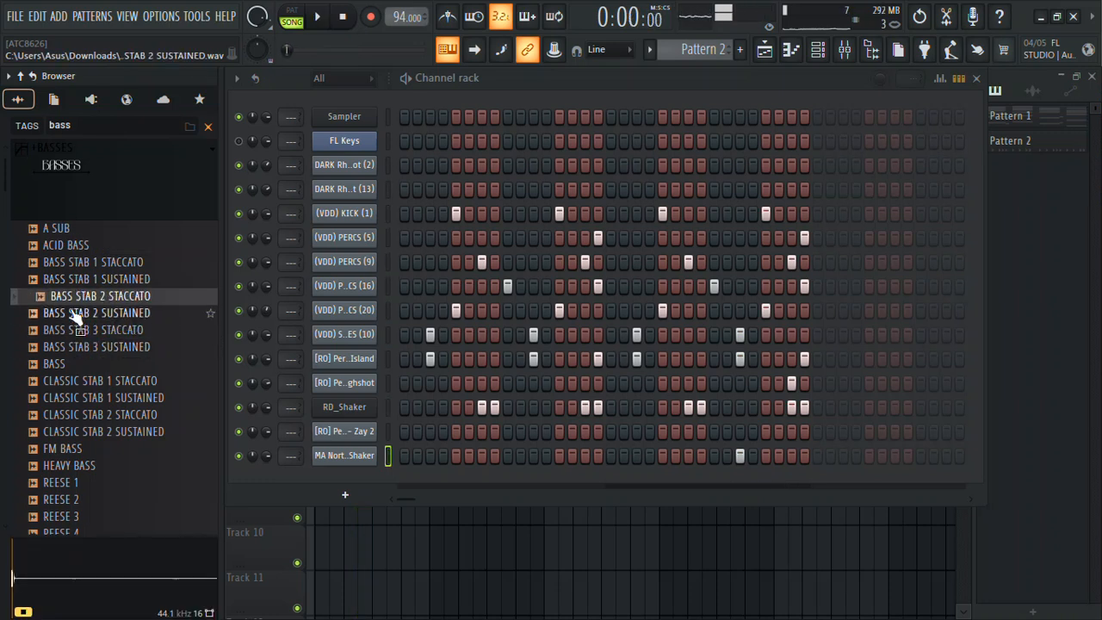
click(60, 365)
right_click(77, 367)
click(145, 280)
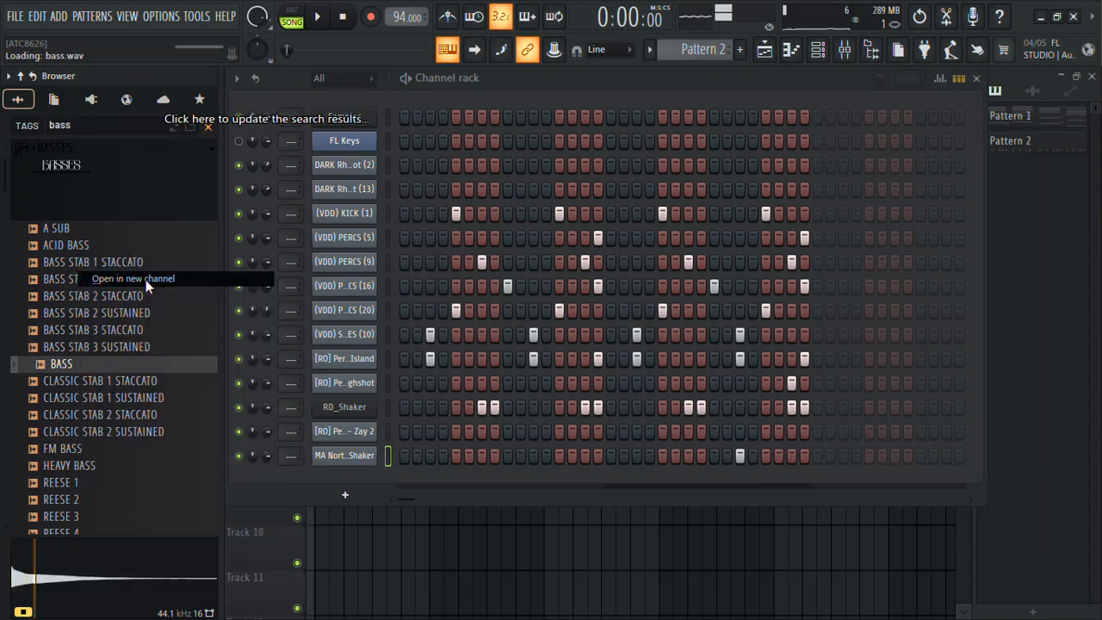
click(582, 211)
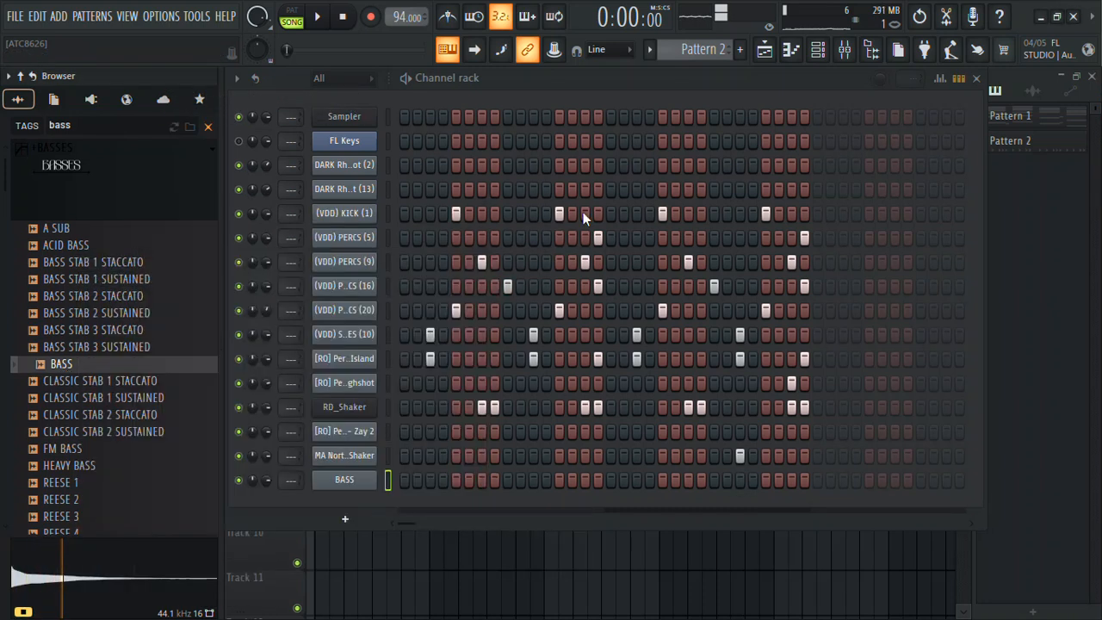
Step: Copy the low bass-line notes, from D2 to B2, out of the FL Keys channel in Pattern 1
key(KP_Subtract)
click(415, 193)
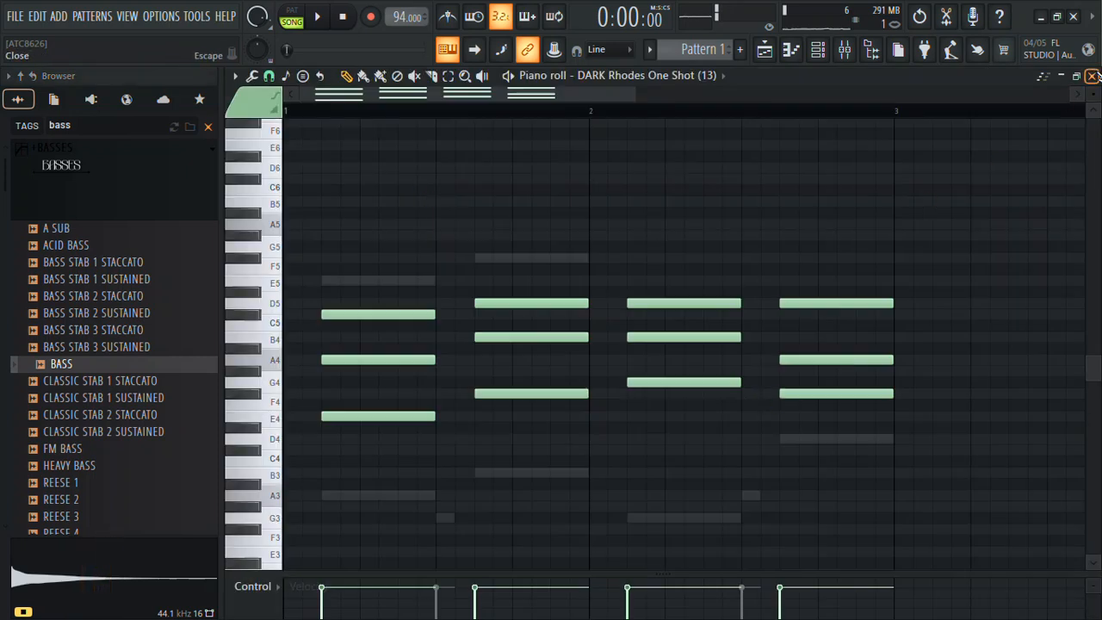
click(1091, 76)
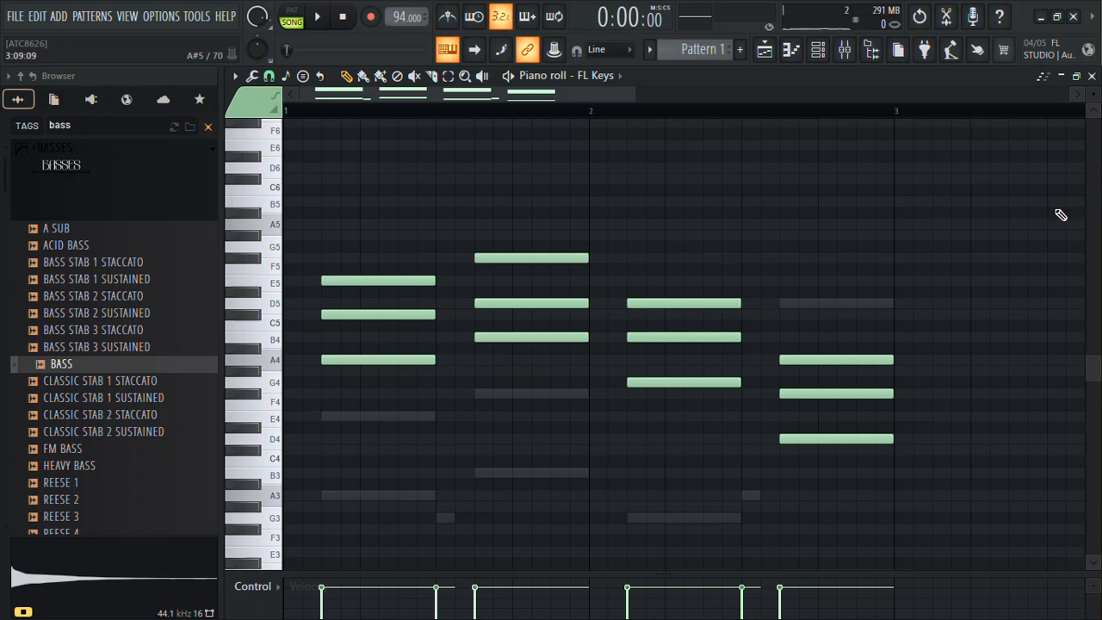
scroll(1040, 437, down, 6)
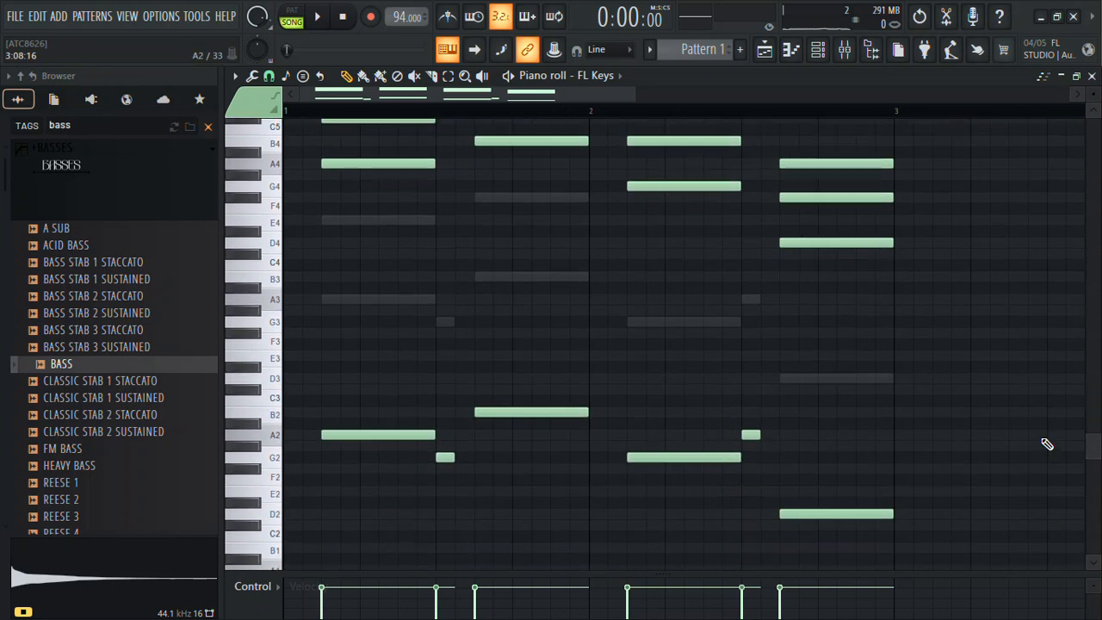
drag(927, 360, 359, 551)
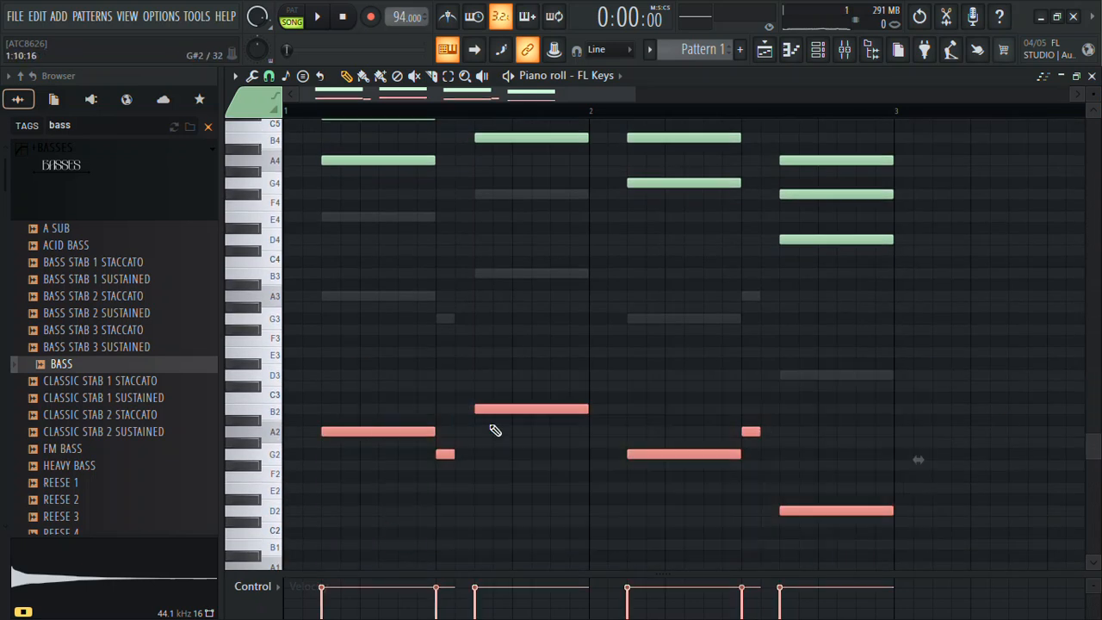
click(828, 57)
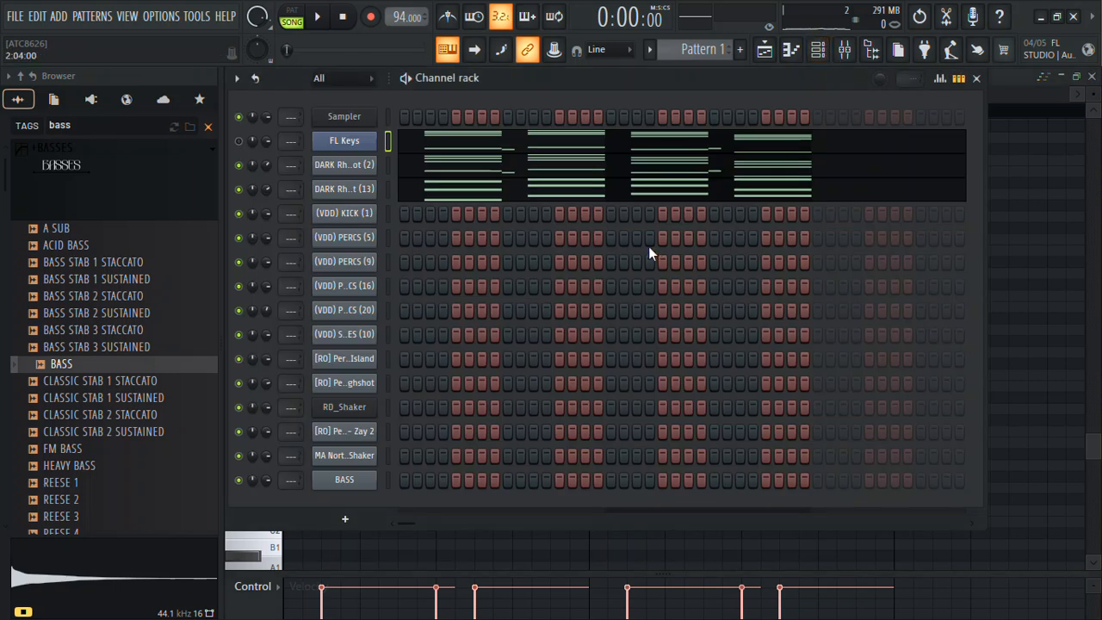
Step: Paste the copied bass line into the BASS channel's piano roll in Pattern 2 and transpose it up by octaves during playback
key(KP_Add)
right_click(338, 482)
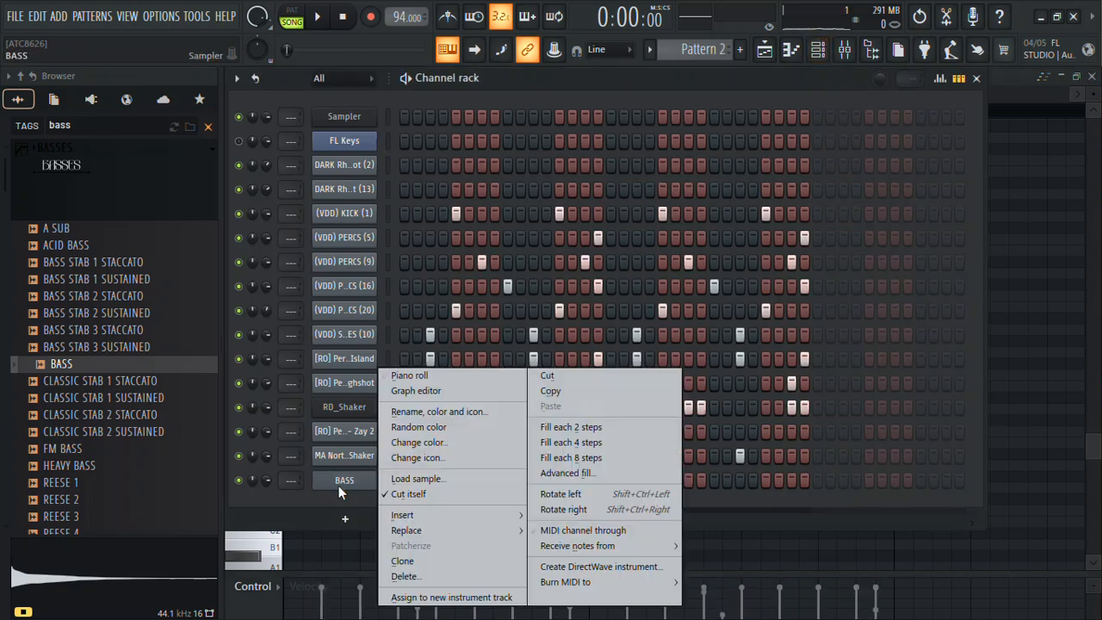
click(427, 379)
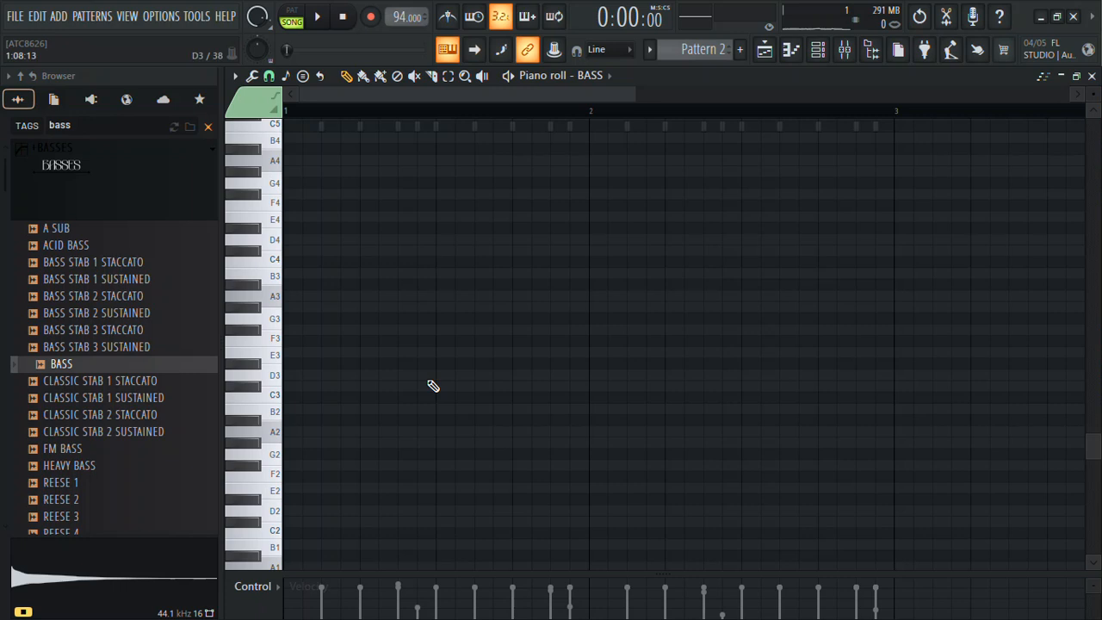
key(ctrl+v)
key(space)
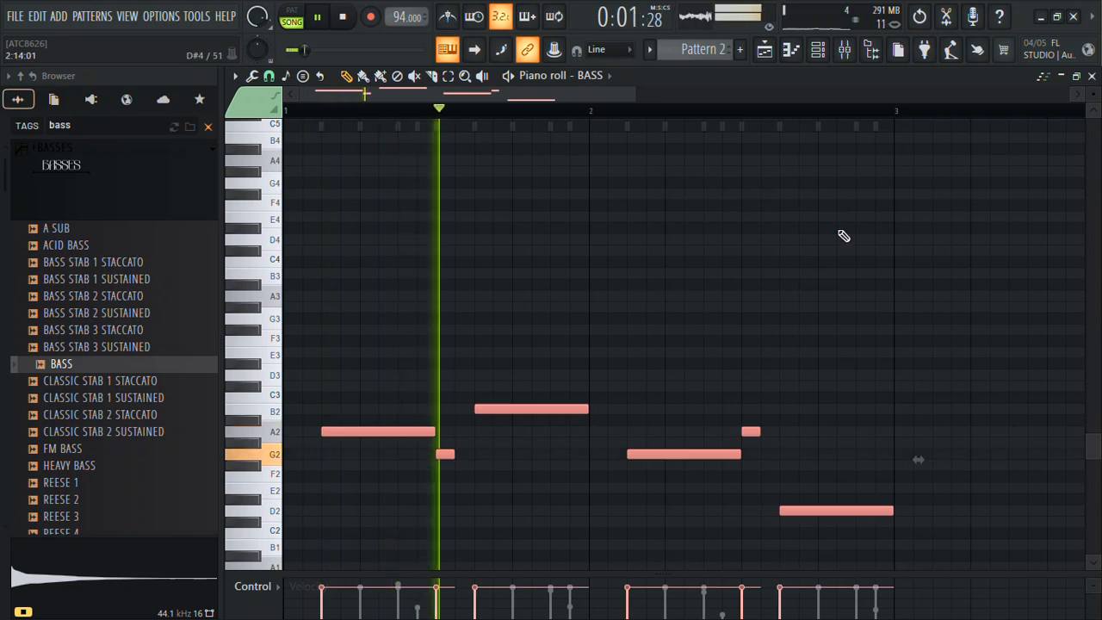
key(ctrl+Up)
key(ctrl+Up)
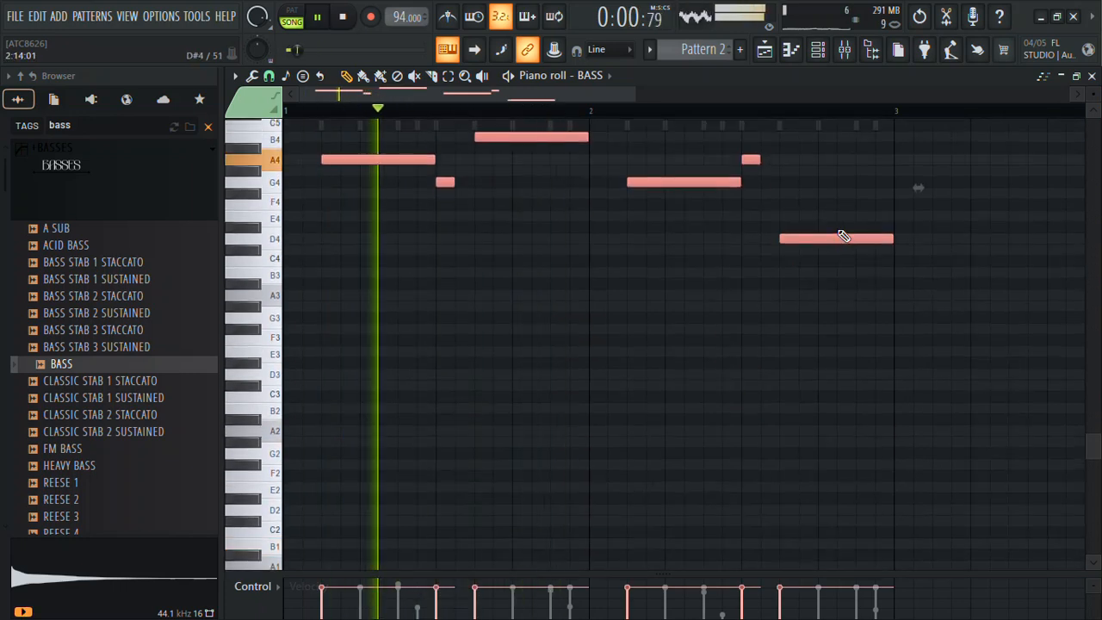
key(ctrl+Up)
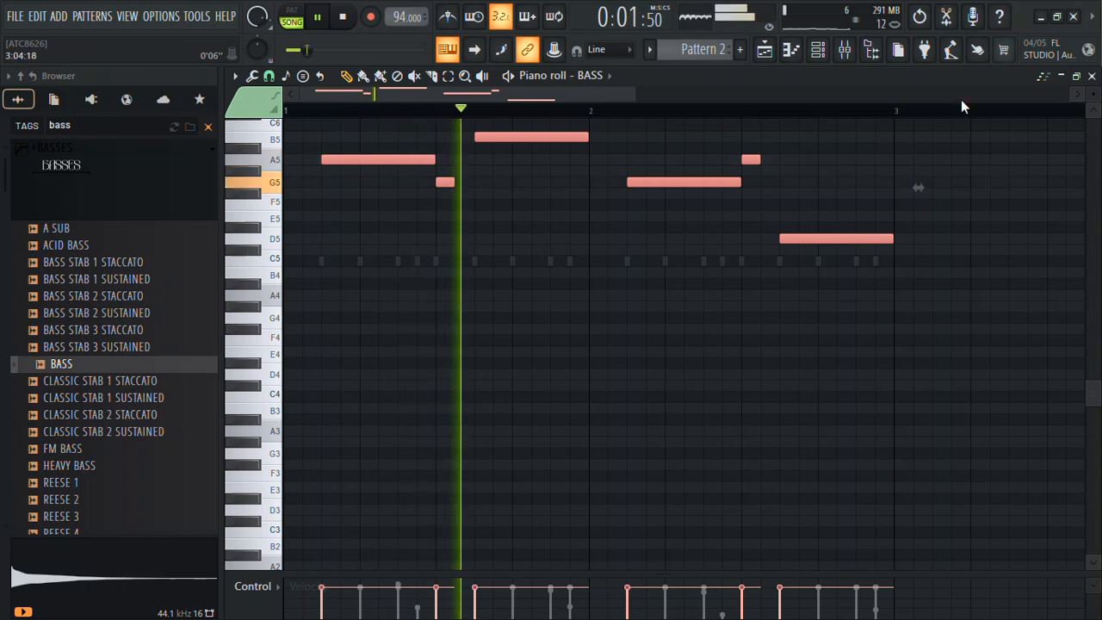
Step: Normalize the BASS sample and lower its notes one octave so the line starts on A4
click(822, 58)
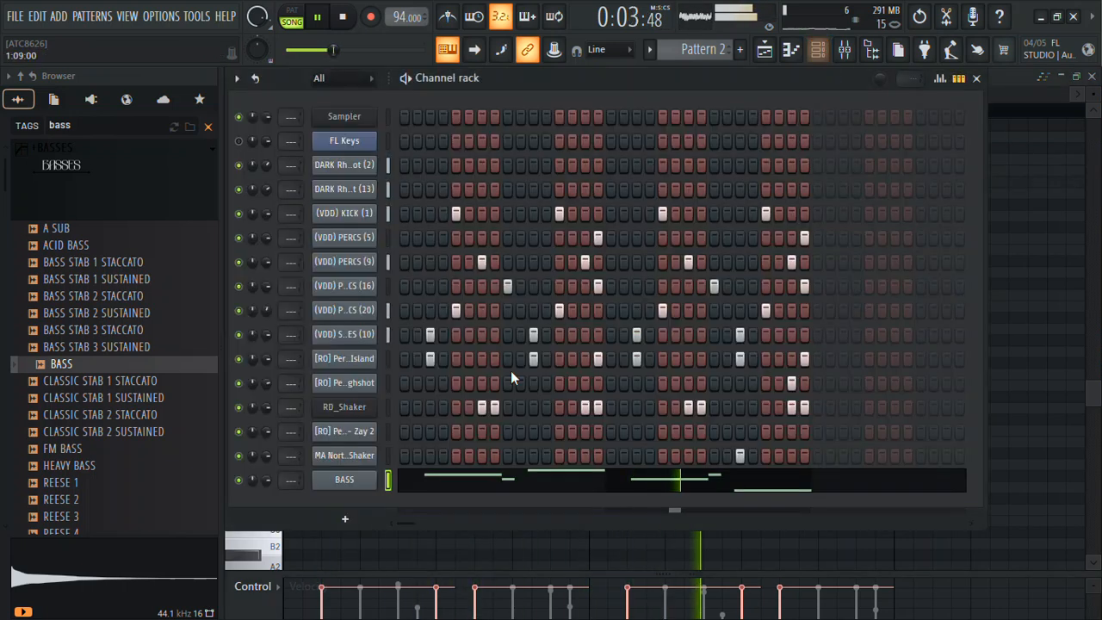
click(348, 484)
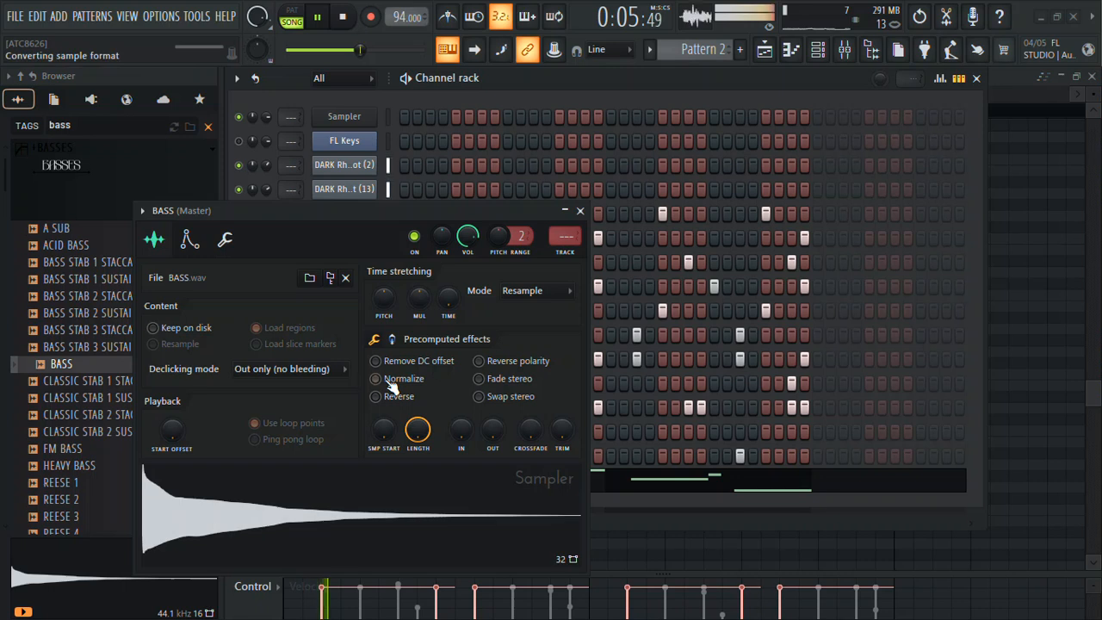
click(579, 211)
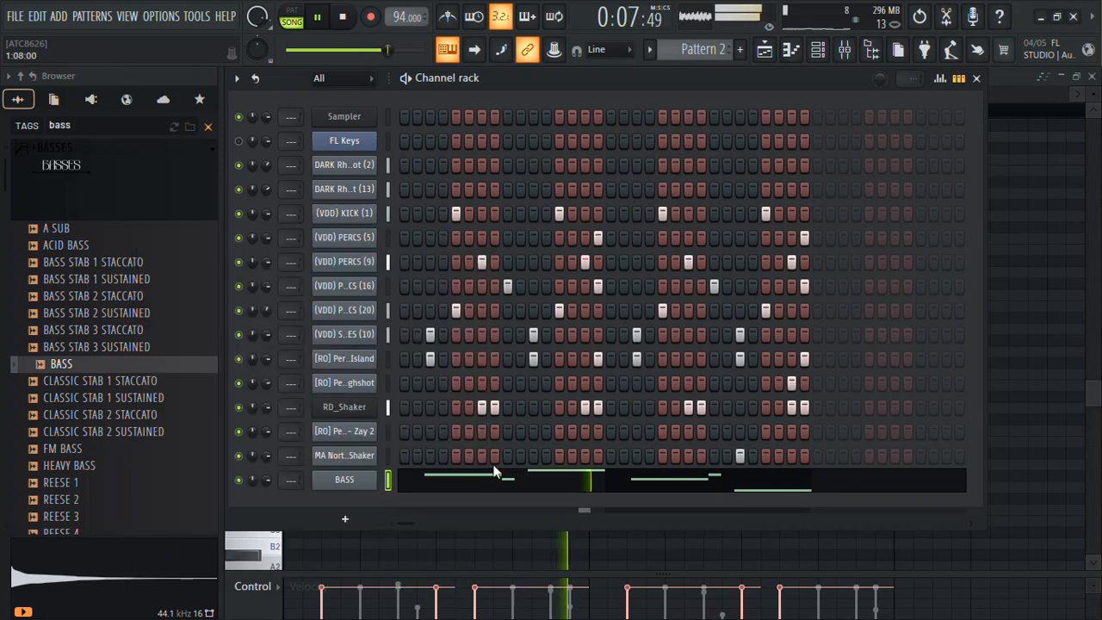
click(458, 488)
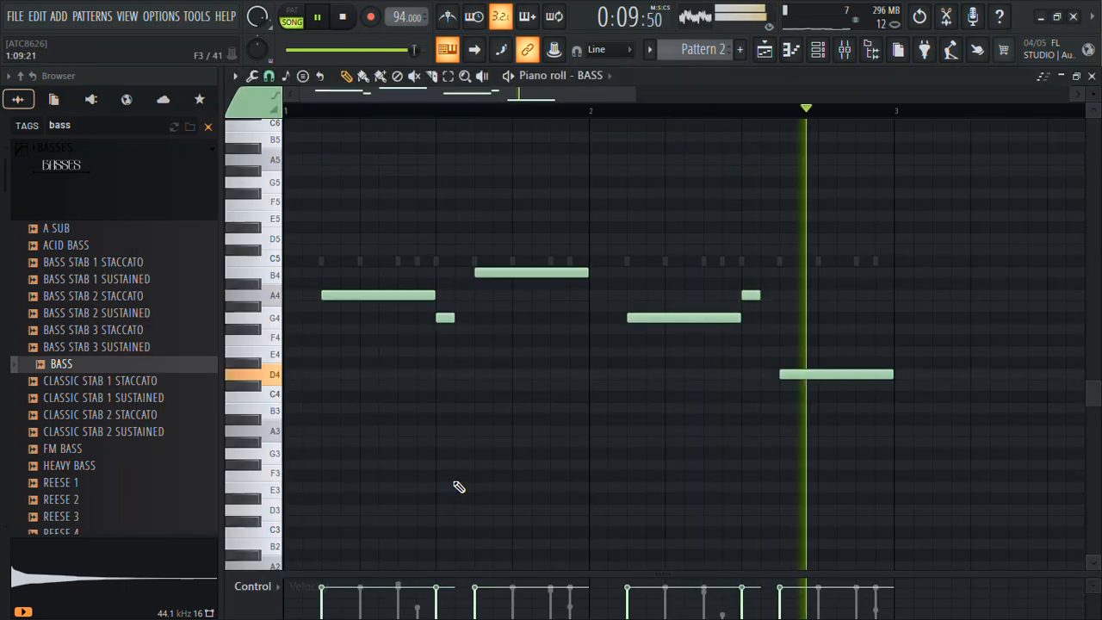
Step: Search the browser for "flute" and audition 92_Analog Flute Phrase_D#m, BOARD FLUTE and FAKE FLUTE against the playing beat
click(764, 51)
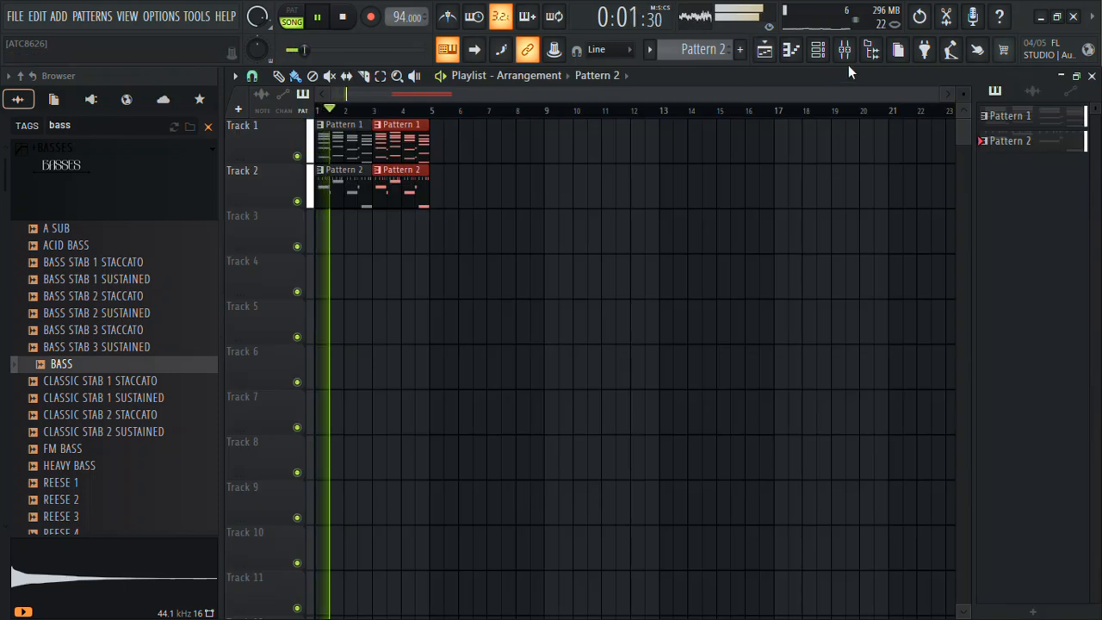
click(872, 50)
click(871, 58)
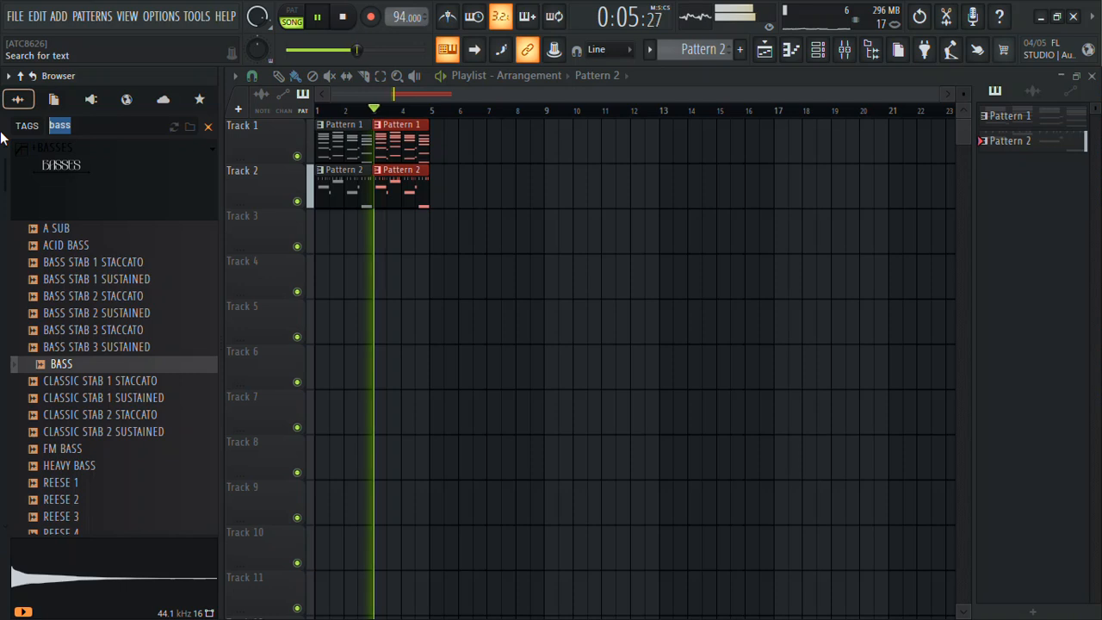
text(fluet)
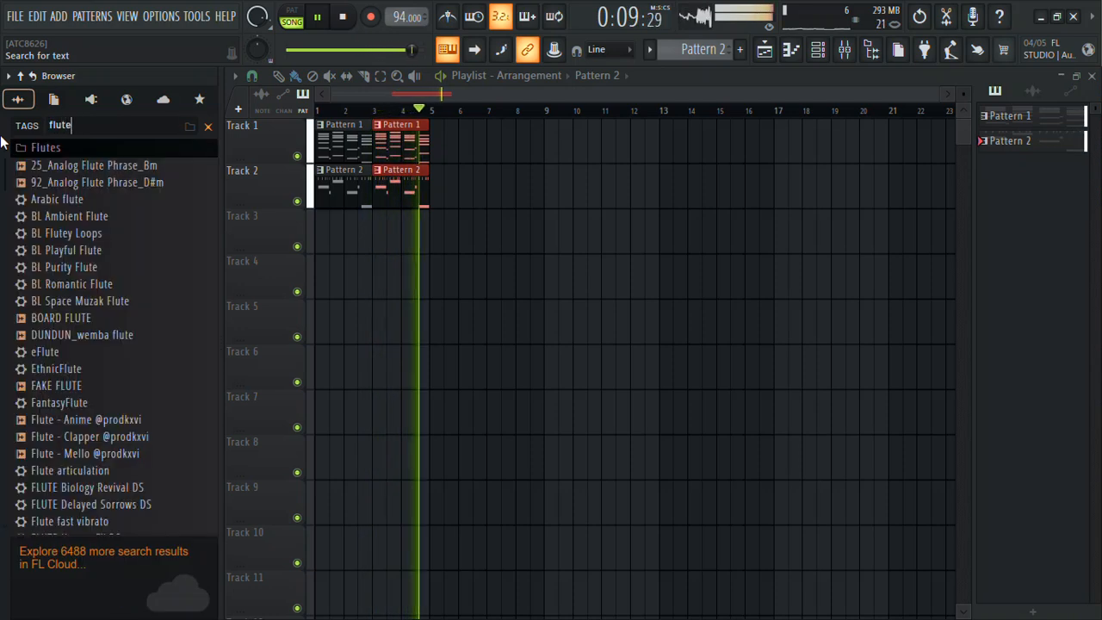
click(78, 183)
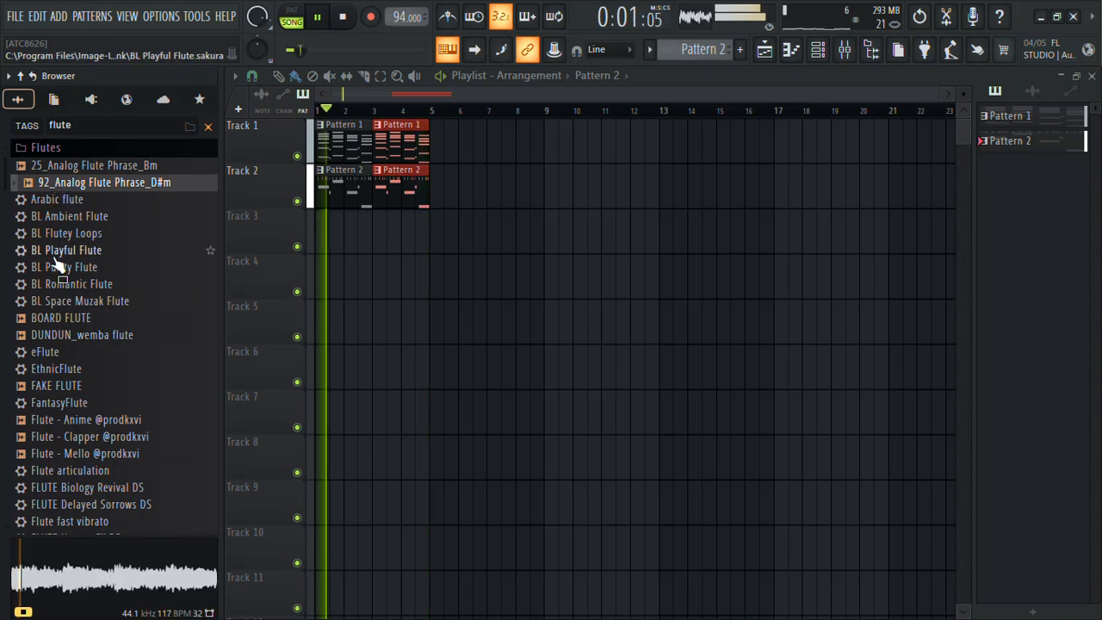
click(54, 317)
click(58, 387)
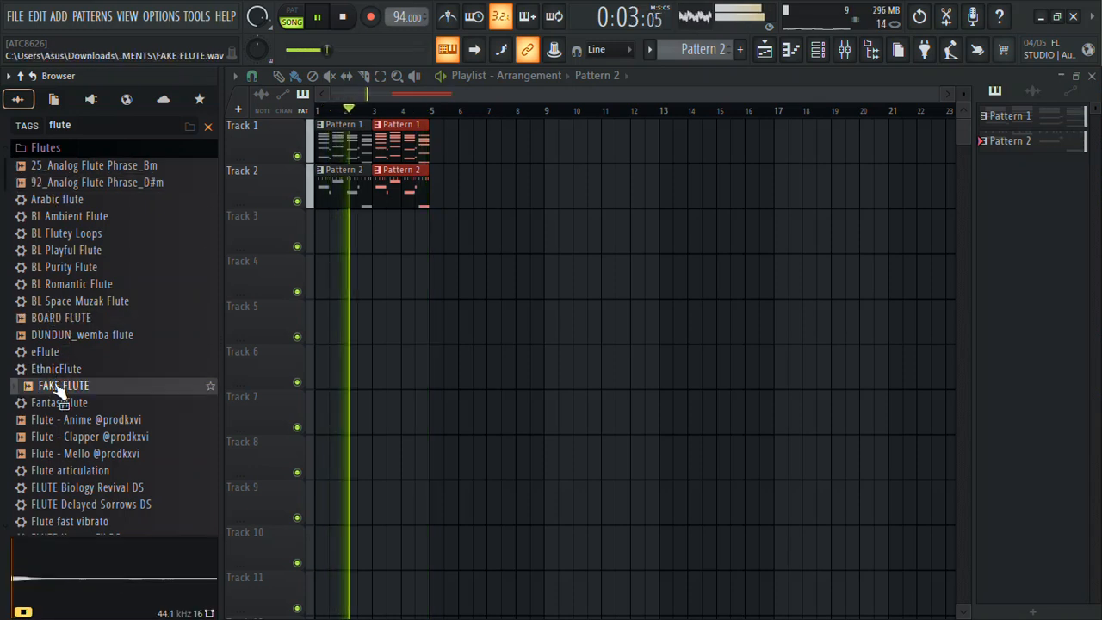
Step: Audition the Anime, Clapper and Mello flute samples, Flutey Echos and FLUTEY SYNTH
click(58, 420)
click(59, 439)
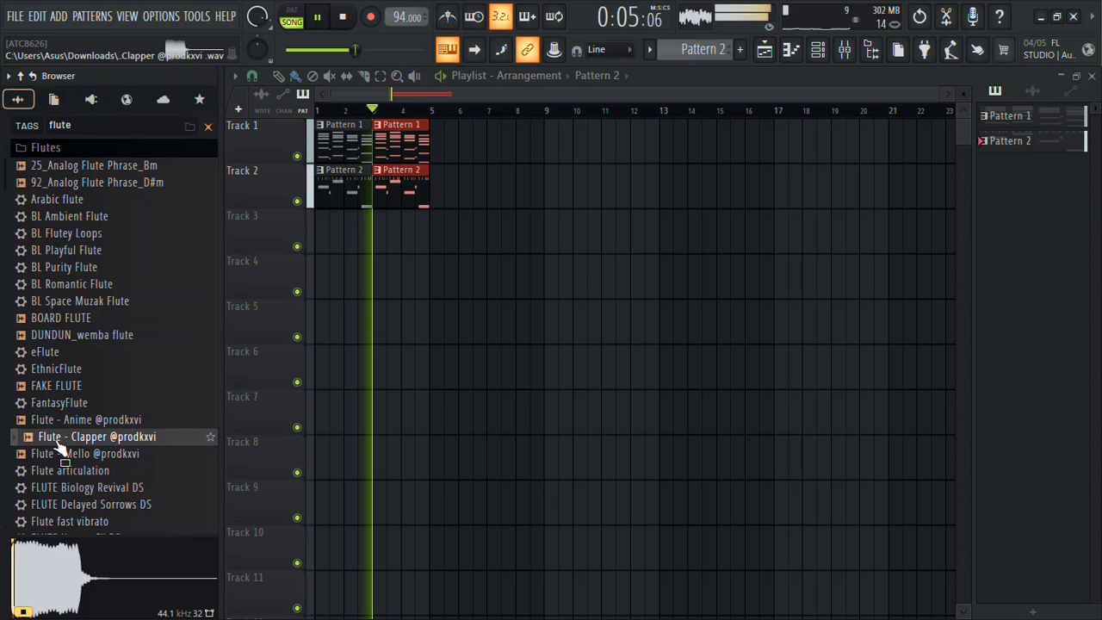
click(56, 454)
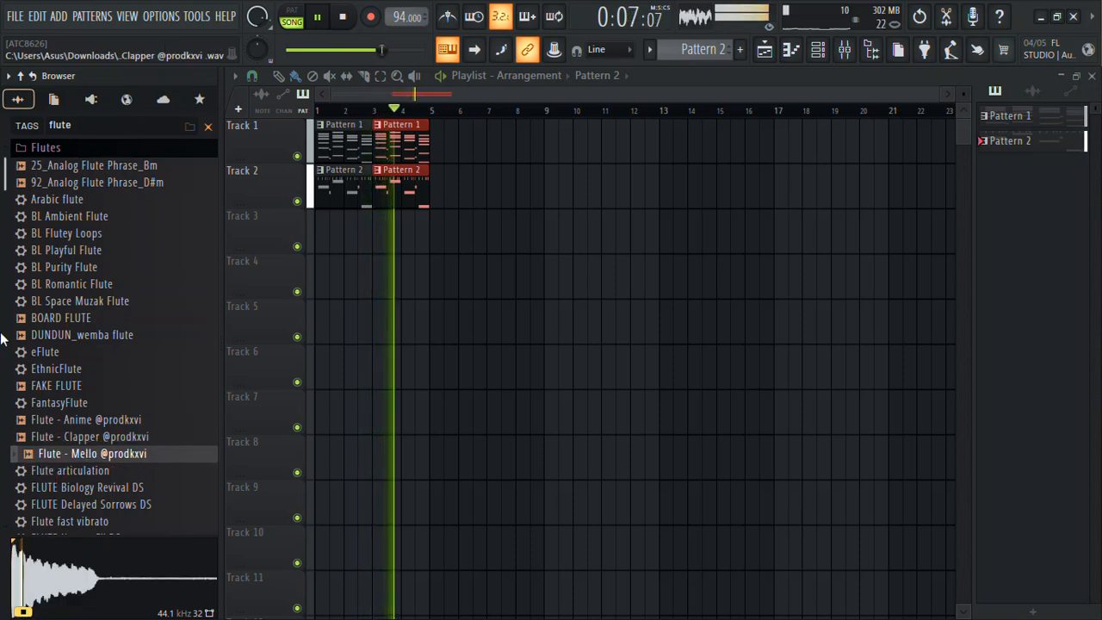
drag(3, 187, 3, 389)
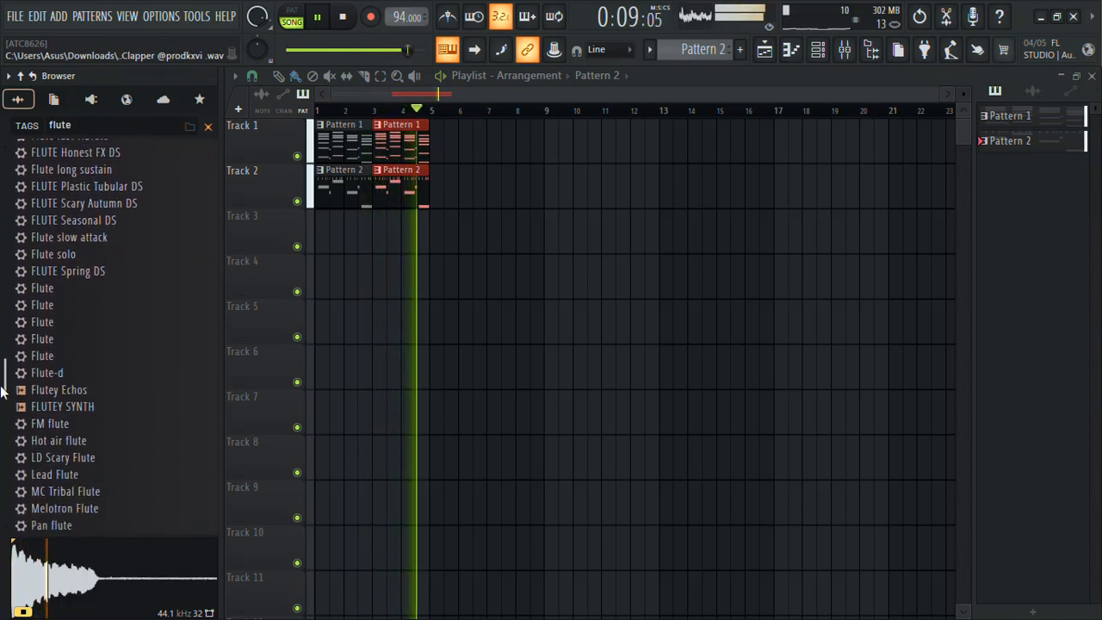
click(52, 392)
click(56, 408)
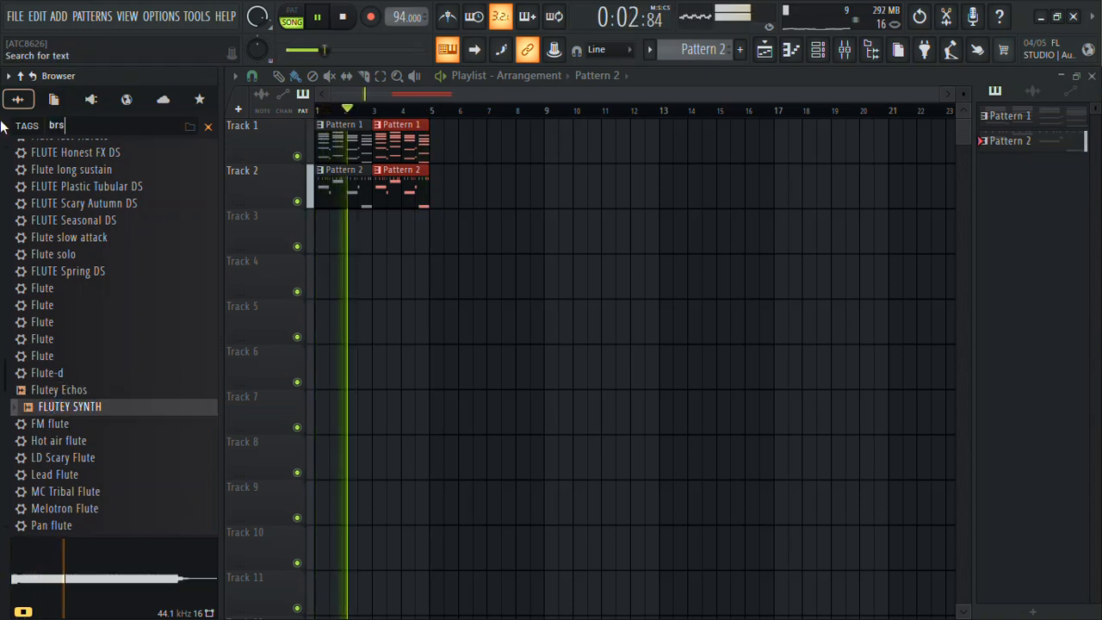
Step: Search the browser for "brass" and audition 85_Analog Brass Phrase_Fm, the Synthy brass and Brass (1) to (3)
text(ss)
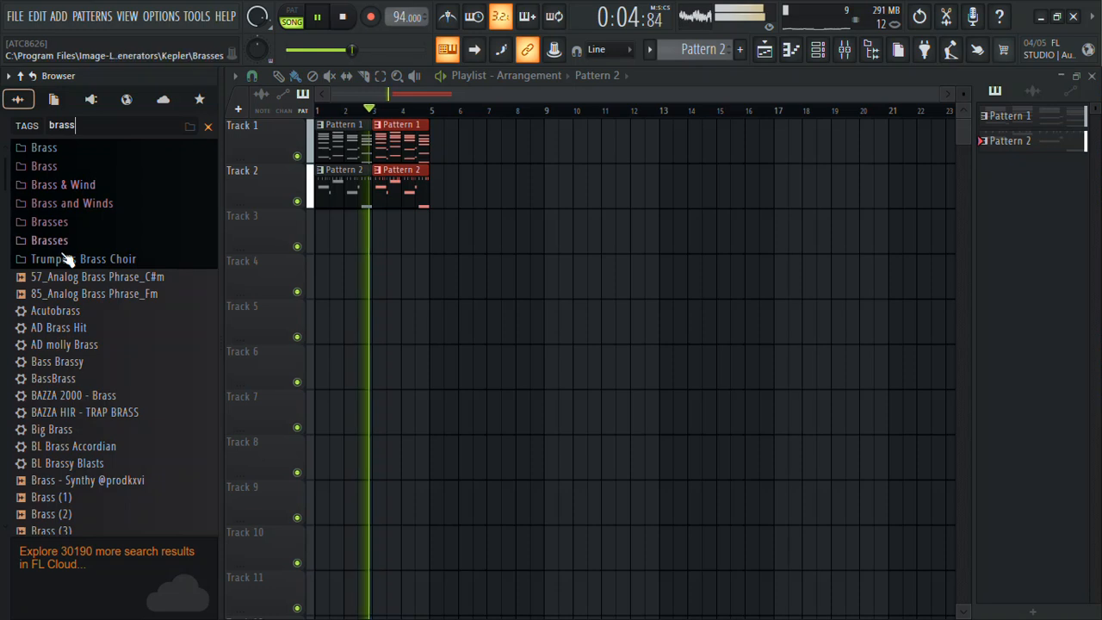
click(58, 293)
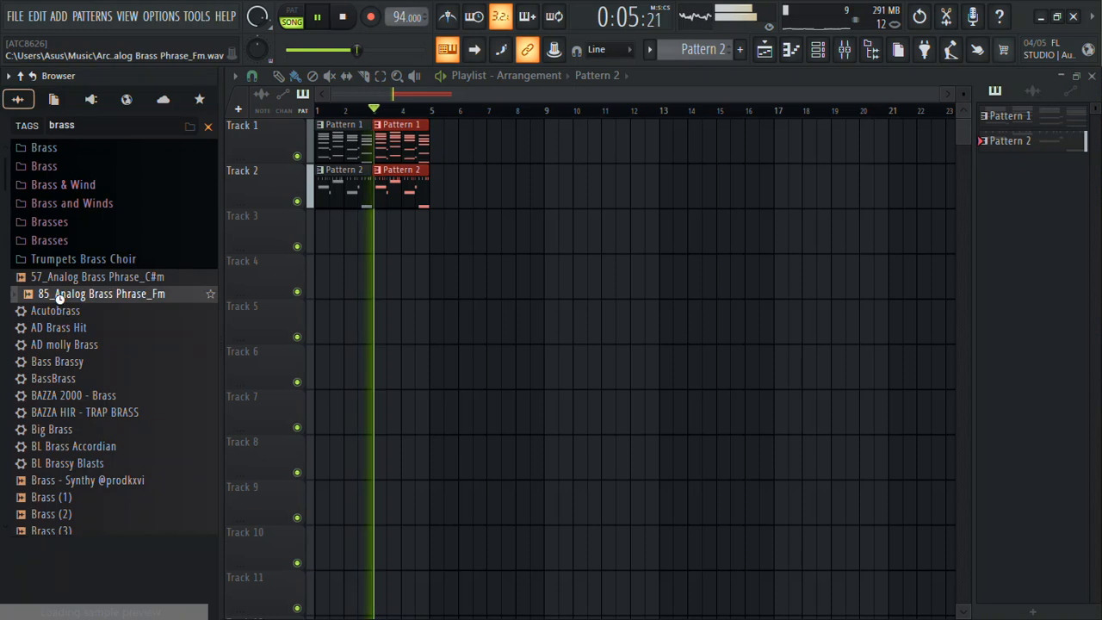
click(62, 480)
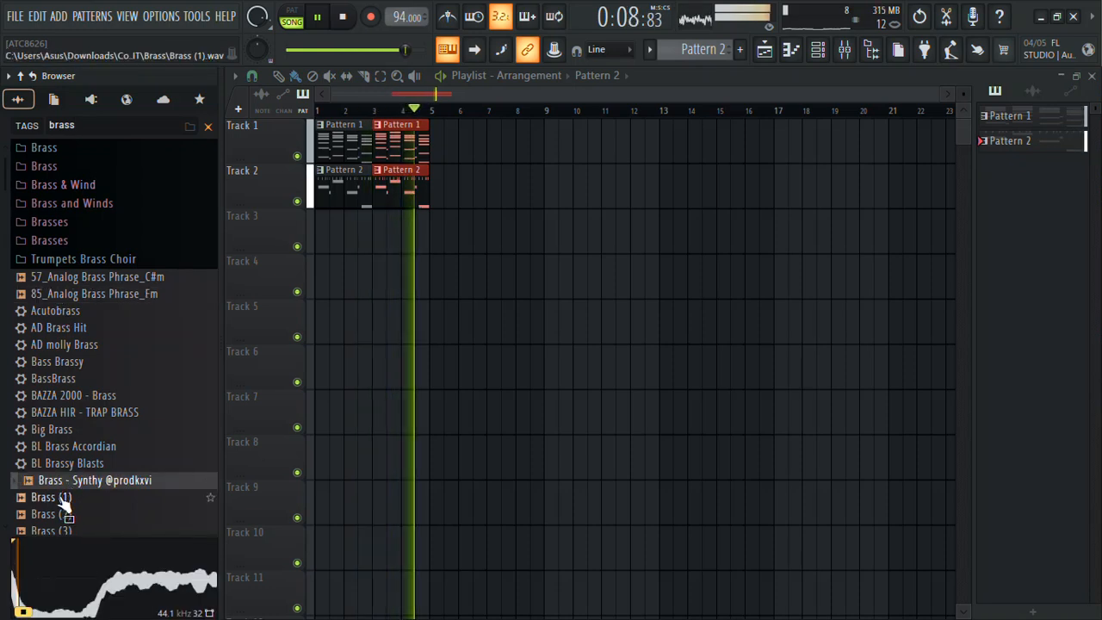
click(62, 498)
click(61, 513)
click(46, 531)
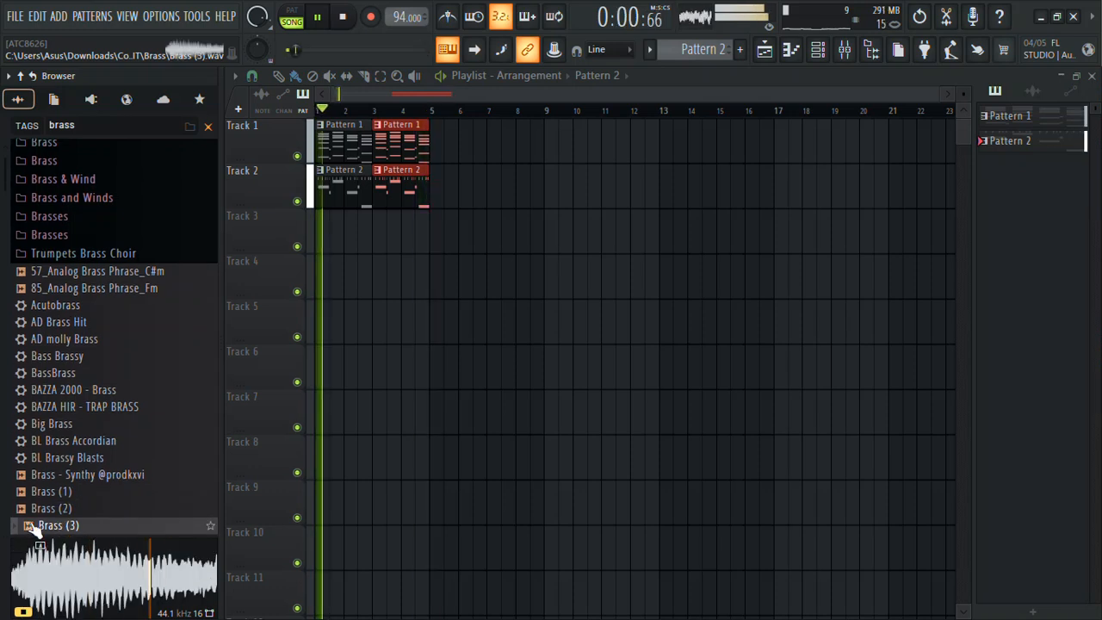
Step: Audition BRASS TO PLUCK, load it into a new channel and normalize the sample
drag(3, 172, 8, 290)
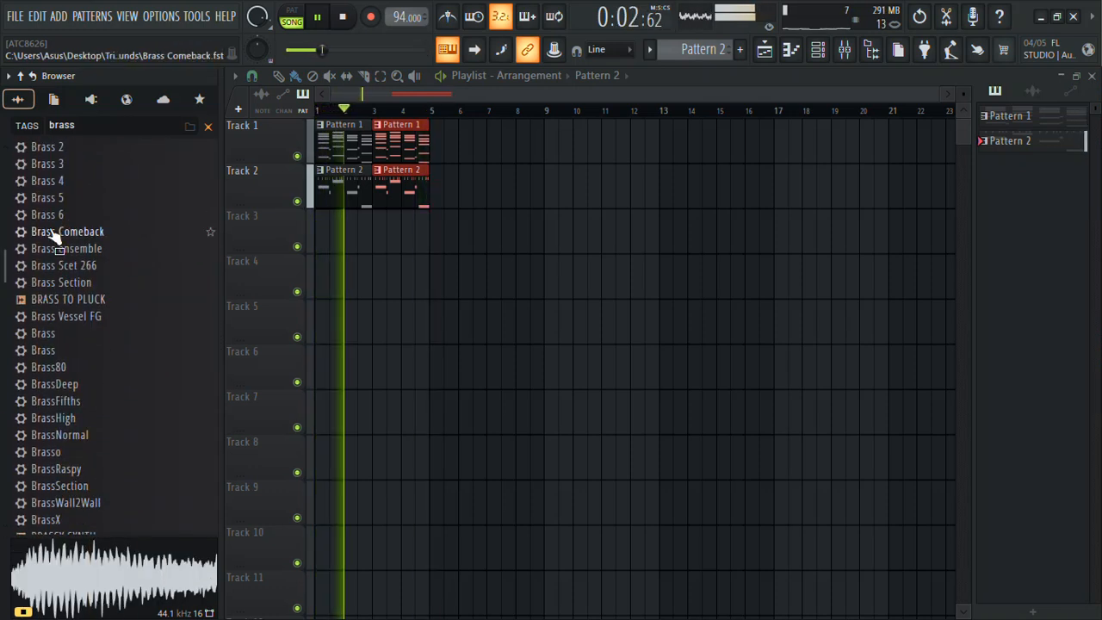
click(43, 290)
click(41, 303)
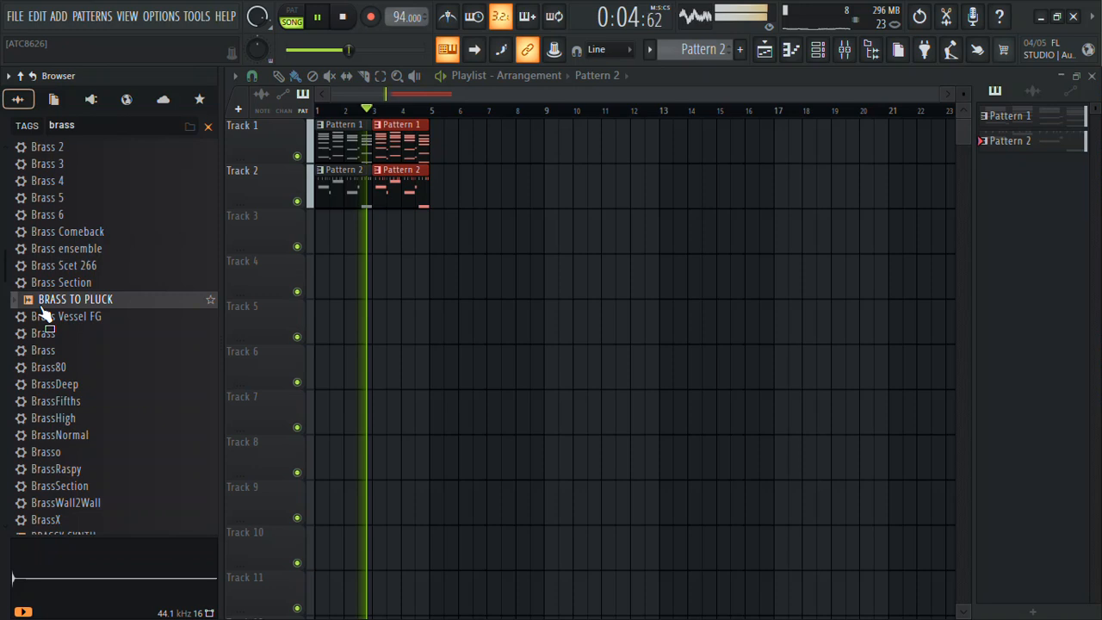
right_click(41, 312)
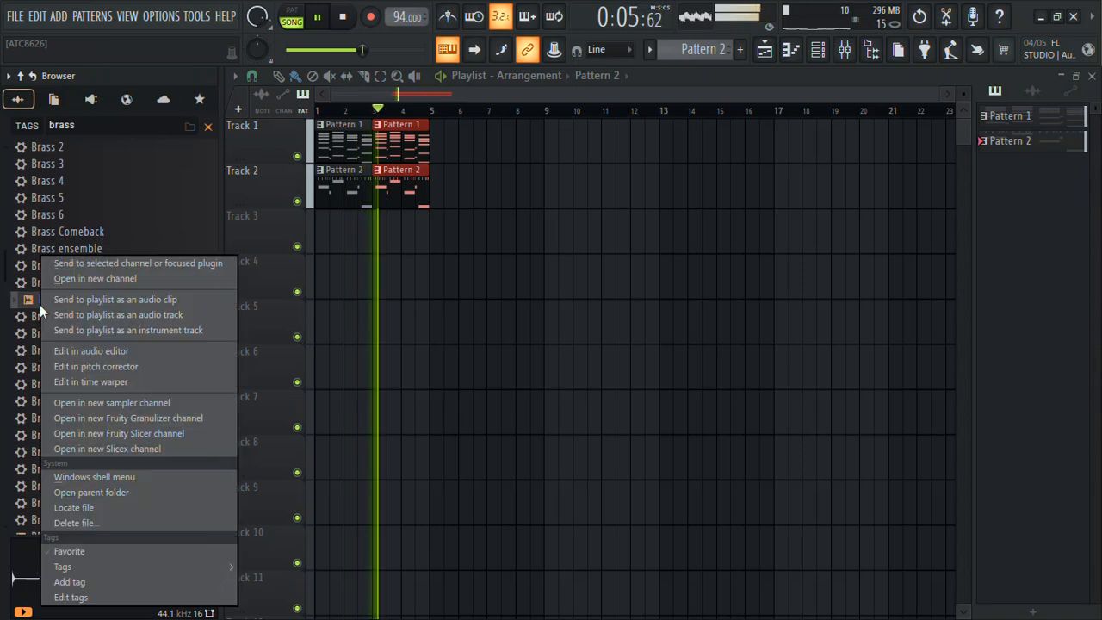
click(86, 283)
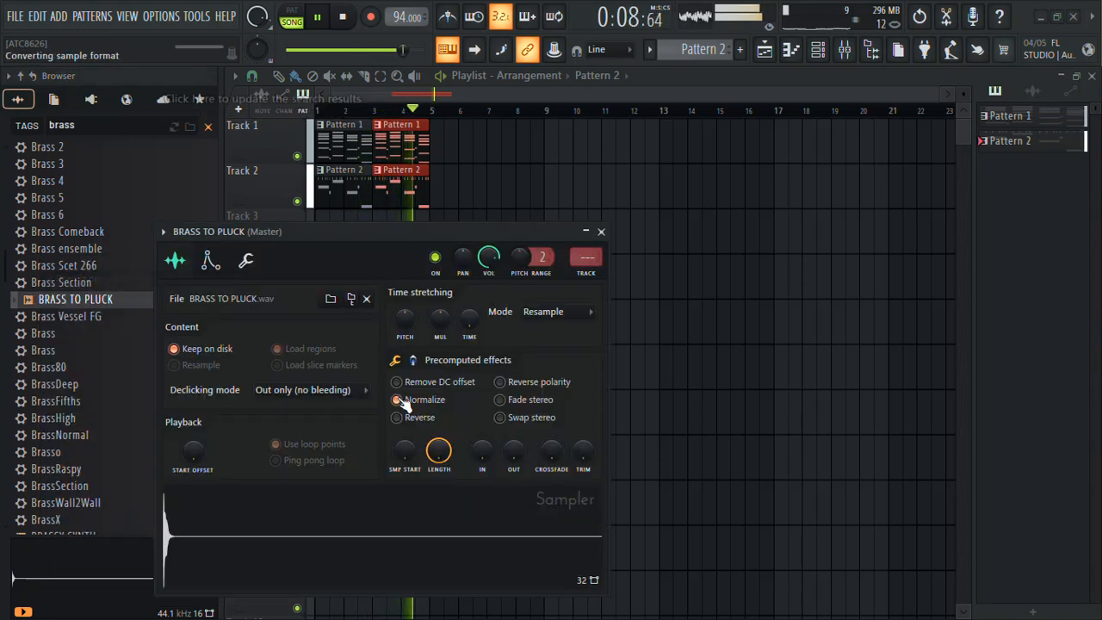
click(602, 231)
Step: Open the BRASS TO PLUCK piano roll in Pattern 2 and try a short G#4 note on step 3 against the beat
click(820, 55)
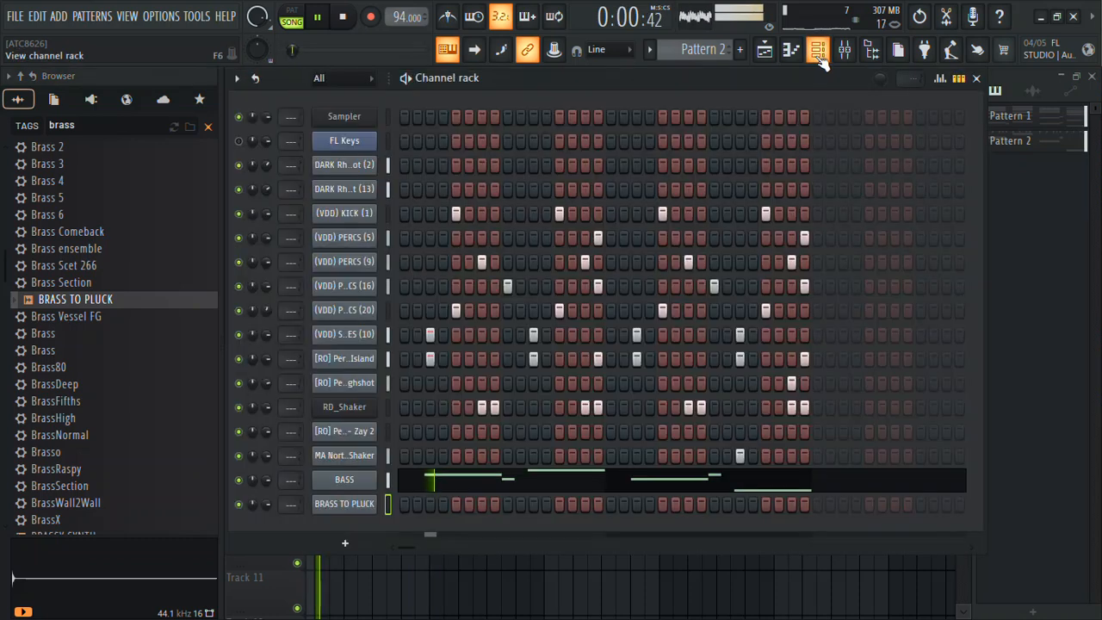
right_click(365, 503)
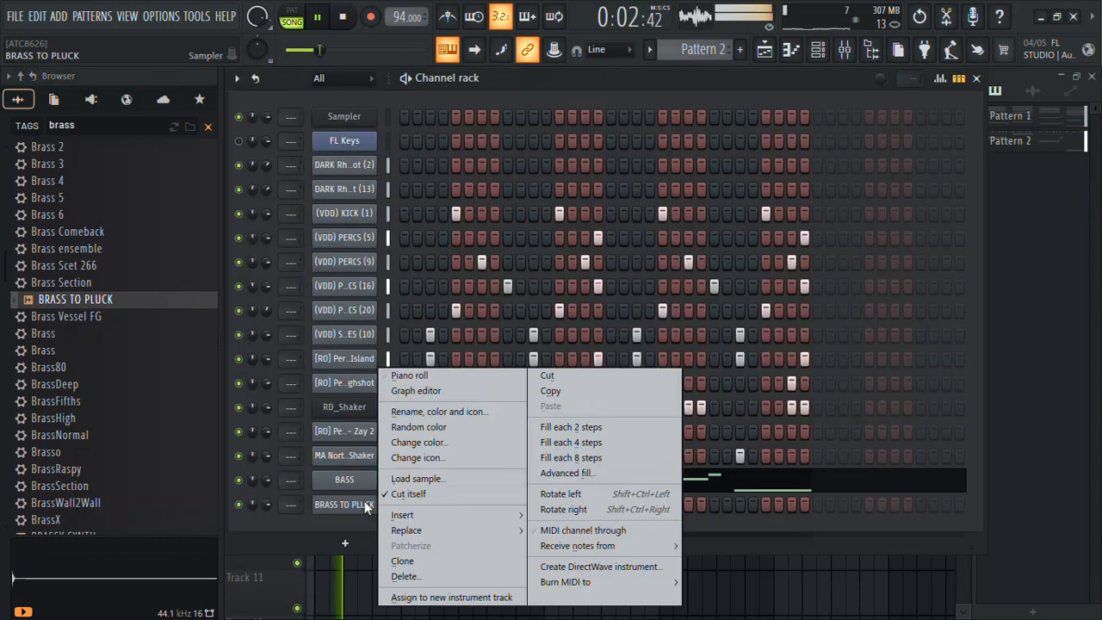
click(432, 380)
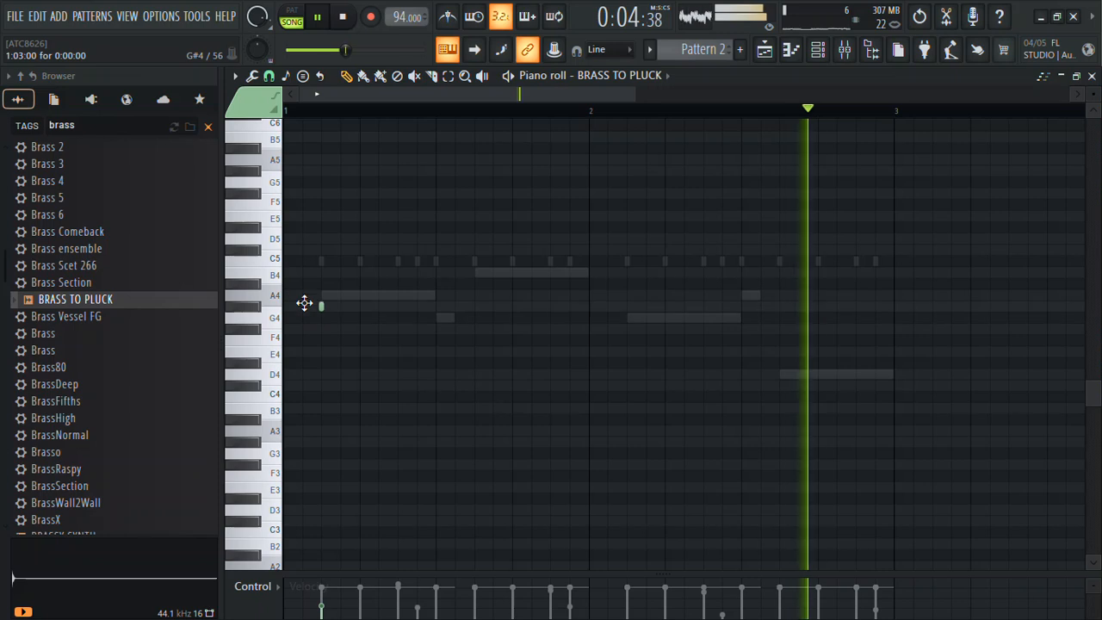
key(space)
key(space)
key(space)
key(space)
Step: Place short BRASS TO PLUCK notes on B4 at steps 7 and 15 of bar 1 and step 5 of bar 2
click(398, 318)
key(space)
key(space)
drag(385, 319, 399, 275)
click(551, 273)
click(664, 273)
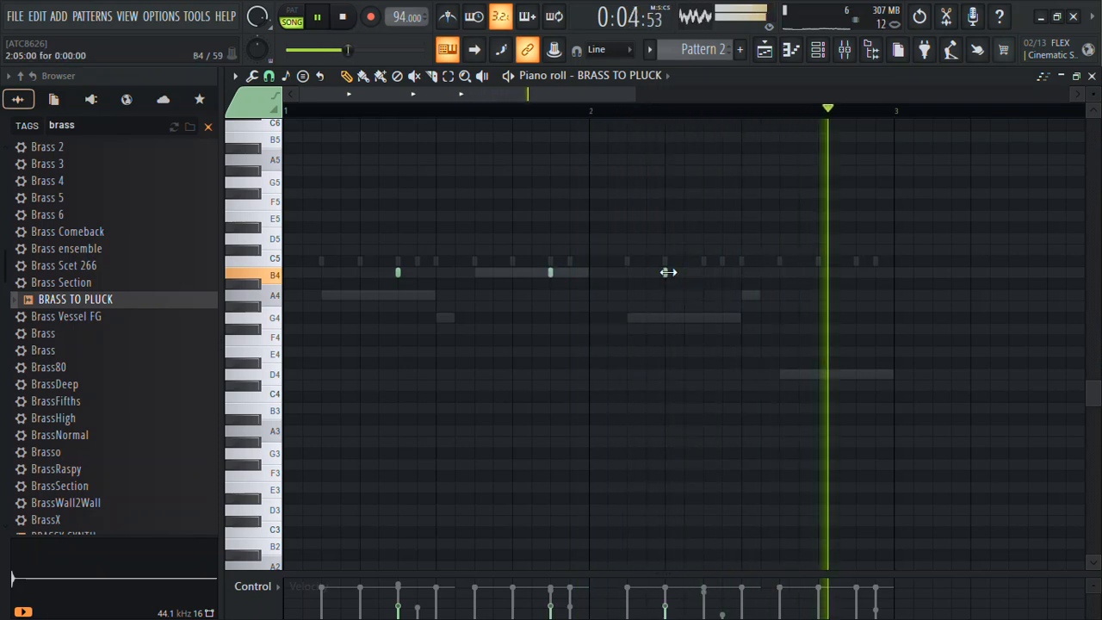
Step: Place short BRASS TO PLUCK notes on B4 at steps 11 and 15 of bar 2
click(778, 273)
click(856, 272)
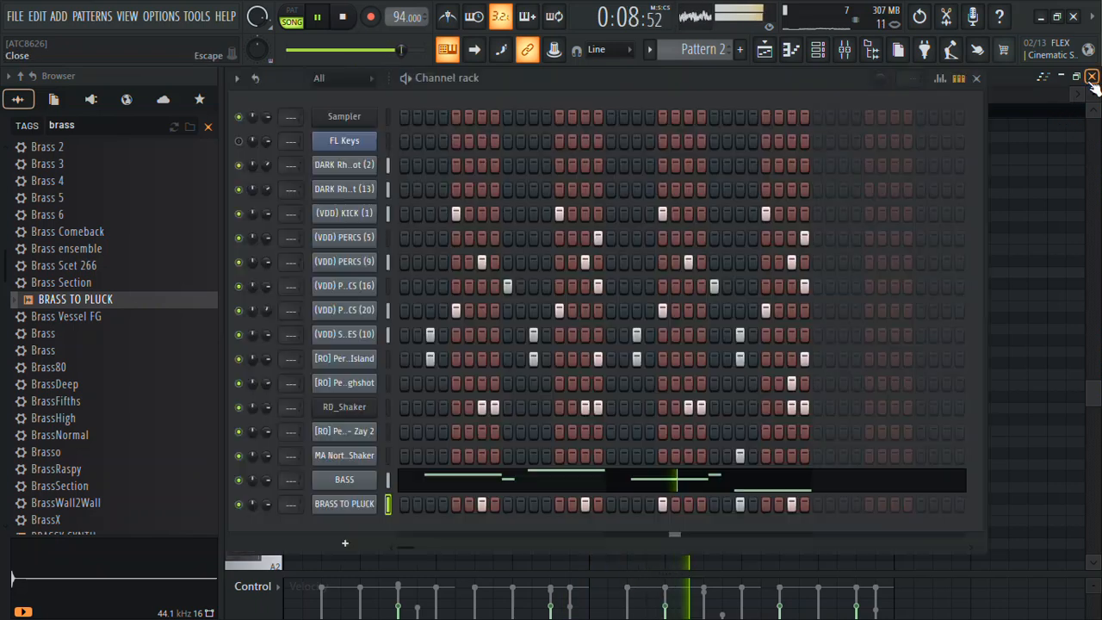
key(F6)
click(367, 507)
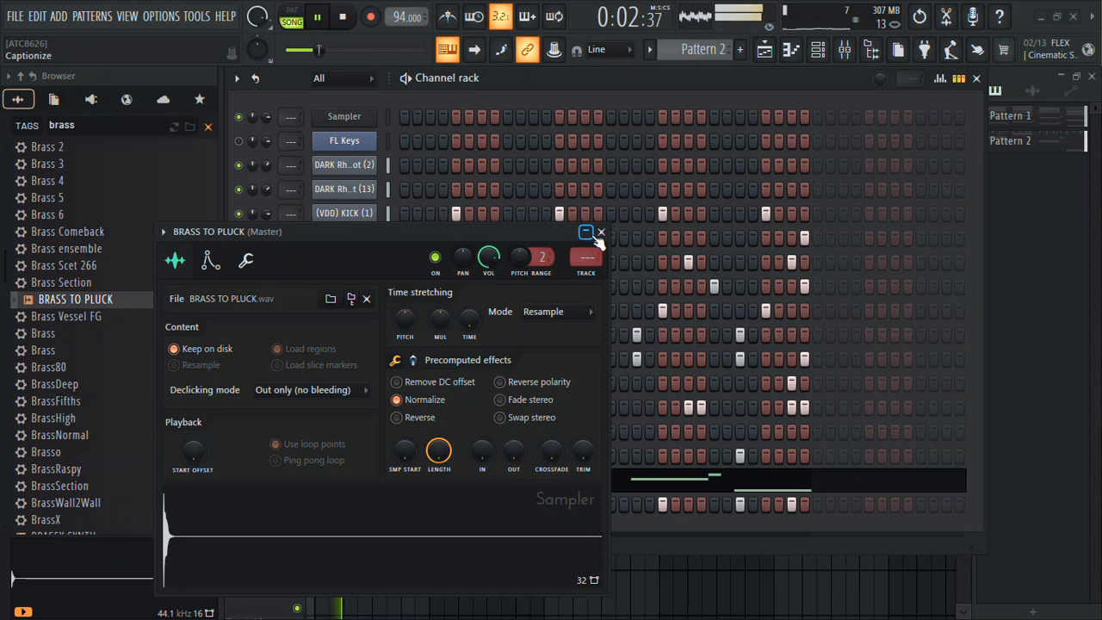
click(600, 233)
Step: Move the BRASS TO PLUCK note at step 5 of bar 2 to step 7 and remove the one at step 11
right_click(350, 506)
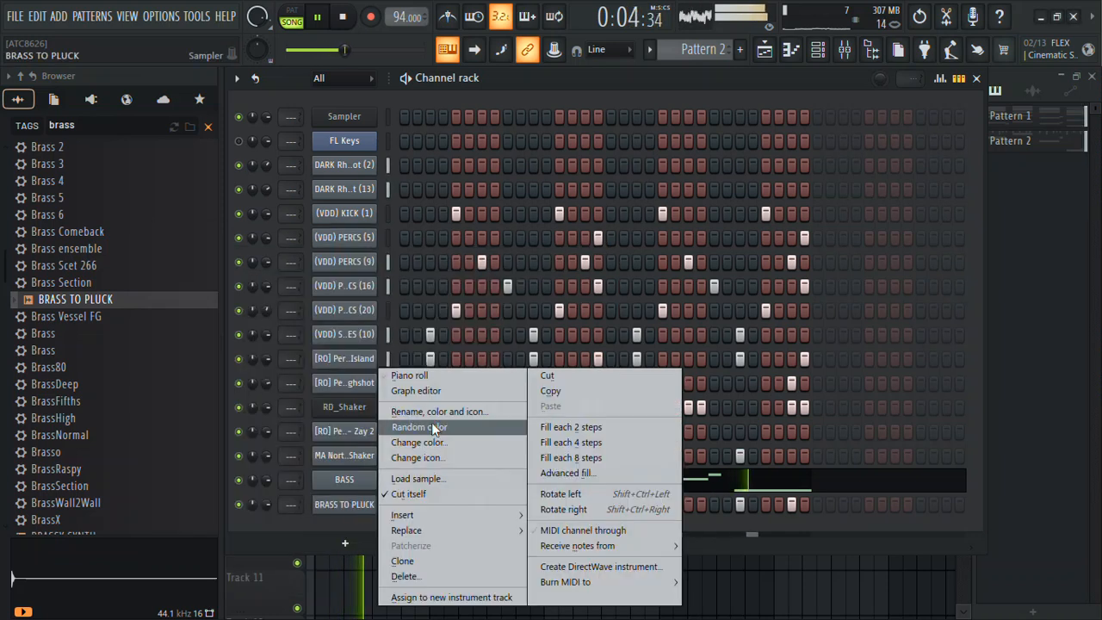
click(411, 376)
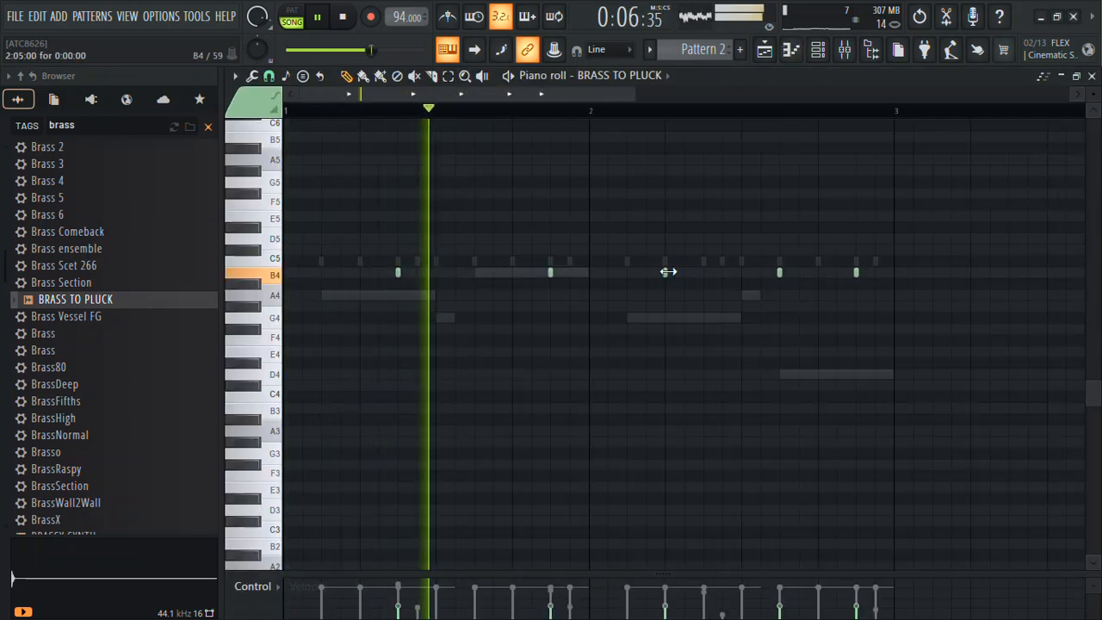
drag(666, 271, 704, 272)
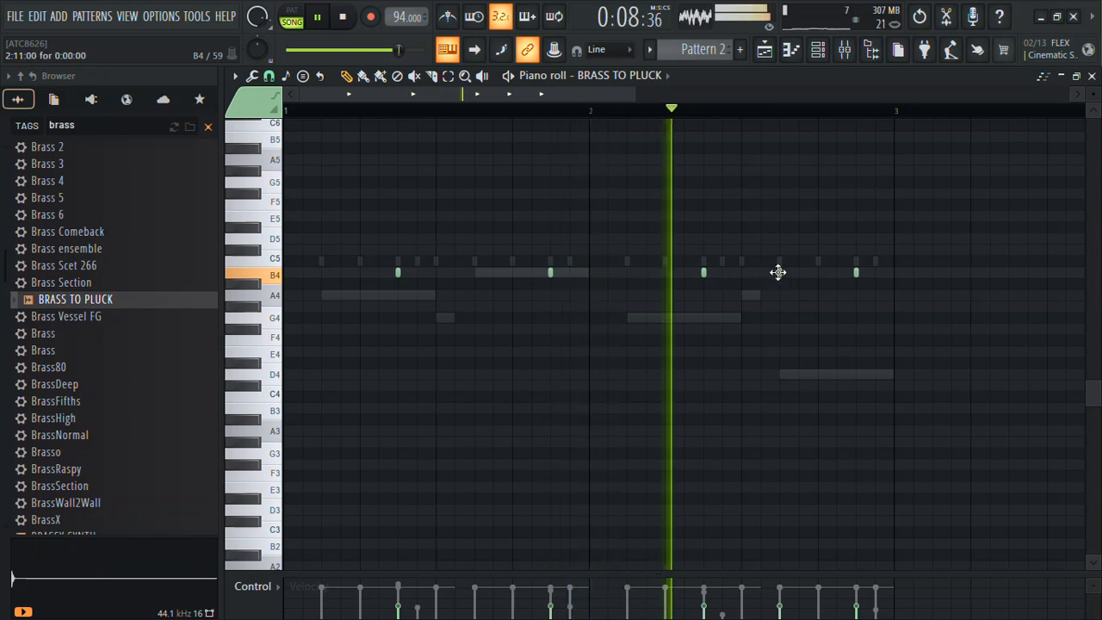
click(1091, 76)
Step: Audition DISTANT BRASS and HIT_BrassTab from the brass results, and load HIT_BrassTab into a new channel
drag(2, 265, 58, 327)
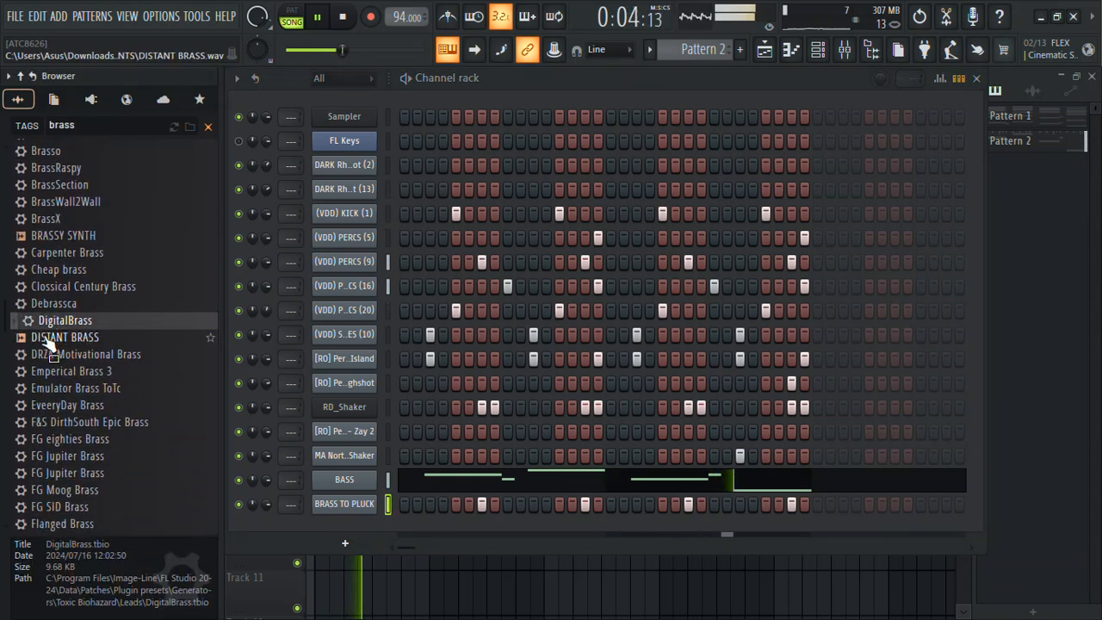
click(48, 338)
drag(7, 320, 7, 371)
click(59, 277)
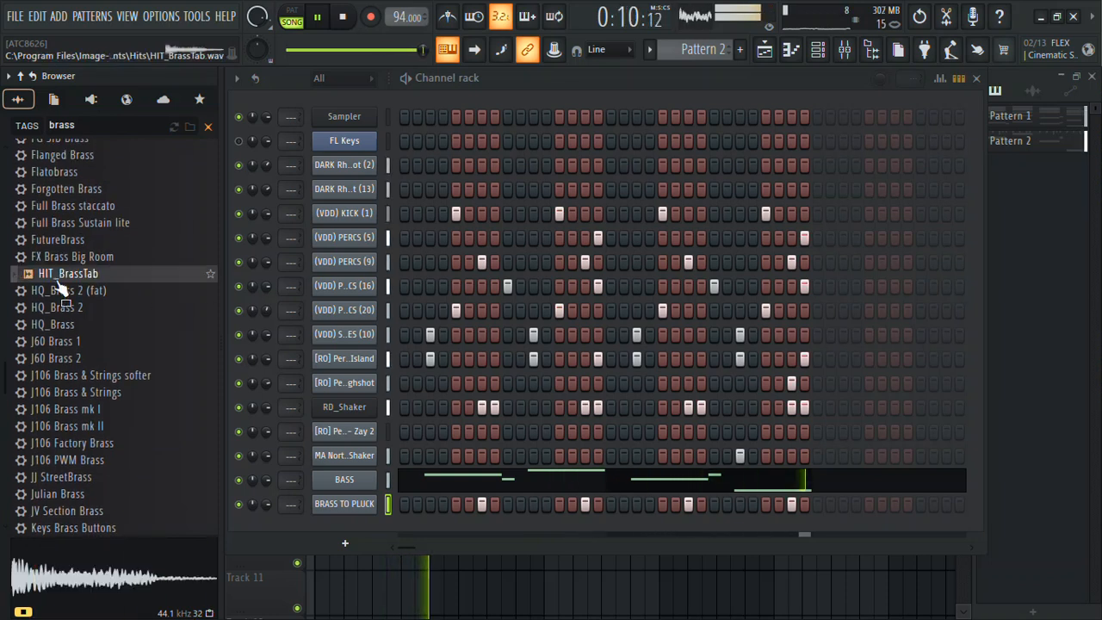
right_click(57, 275)
click(86, 280)
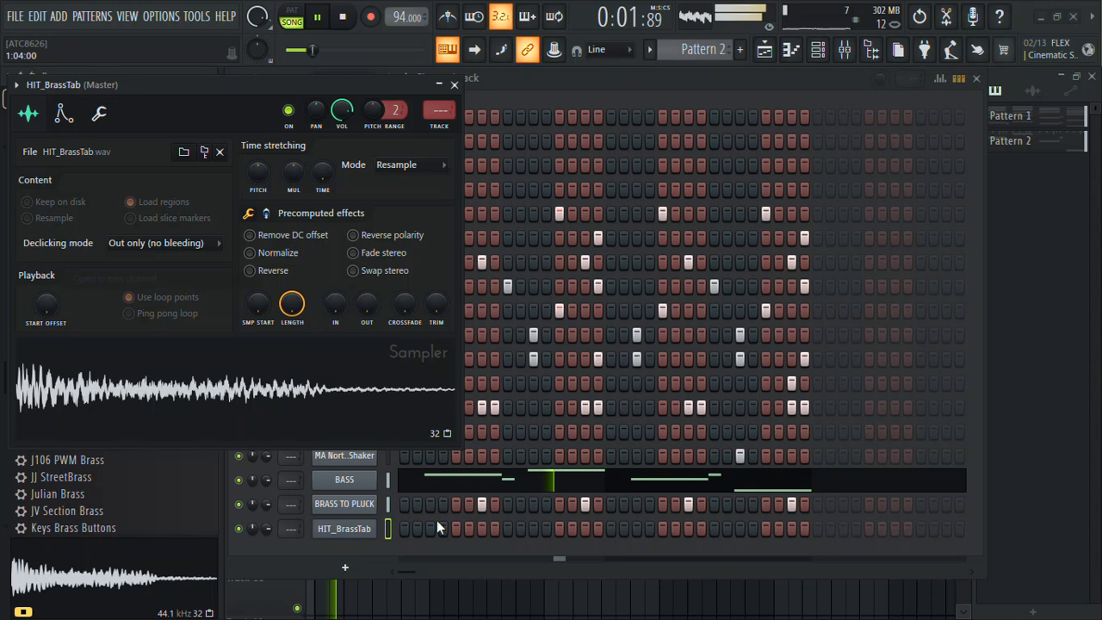
Step: Place short HIT_BrassTab notes on C5 at steps 3 and 11 of both bars in Pattern 2
right_click(356, 534)
click(404, 376)
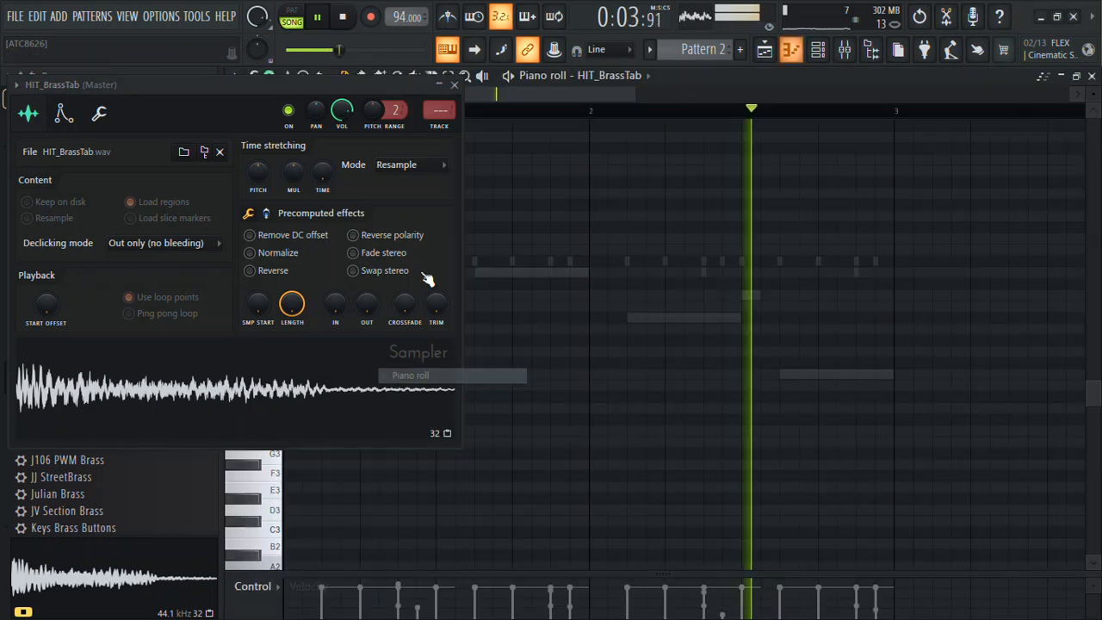
click(455, 85)
key(space)
drag(323, 297, 328, 263)
key(space)
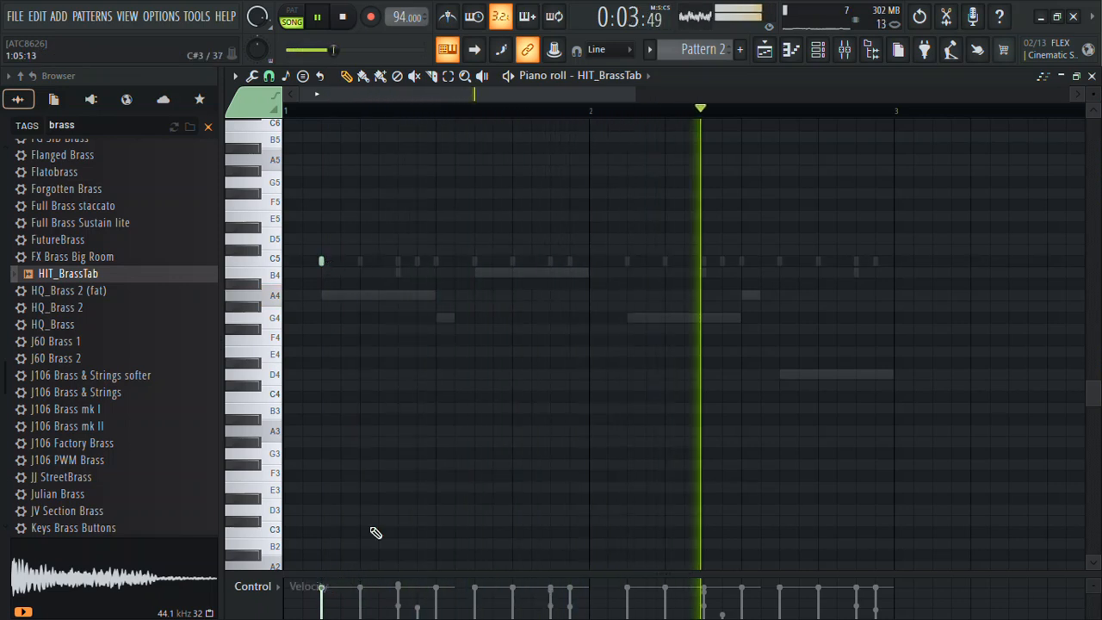
click(479, 262)
click(629, 263)
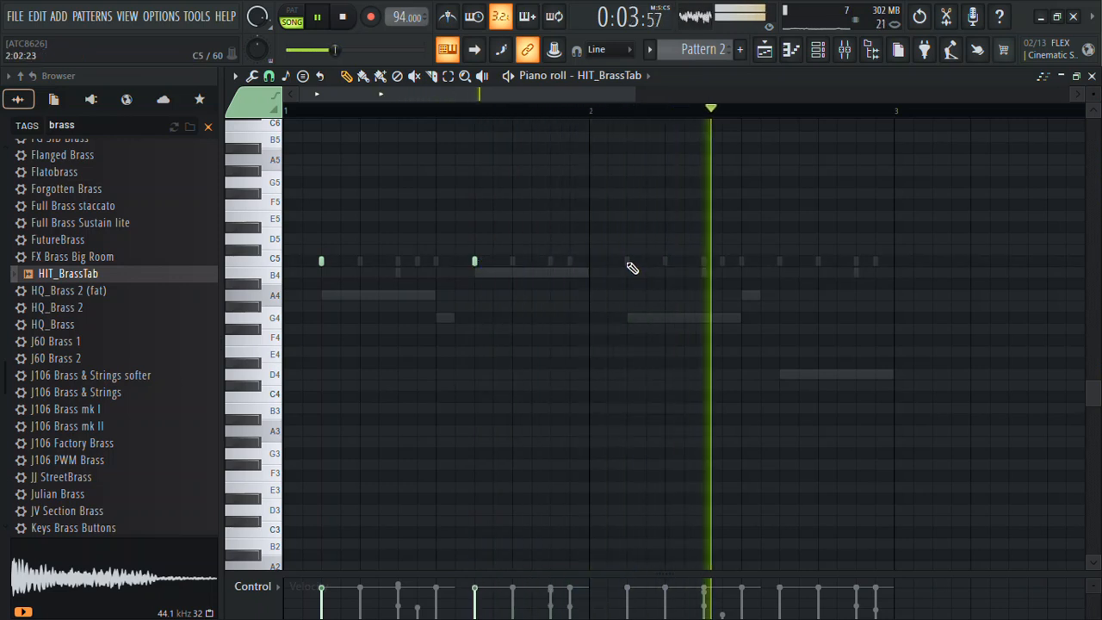
click(777, 262)
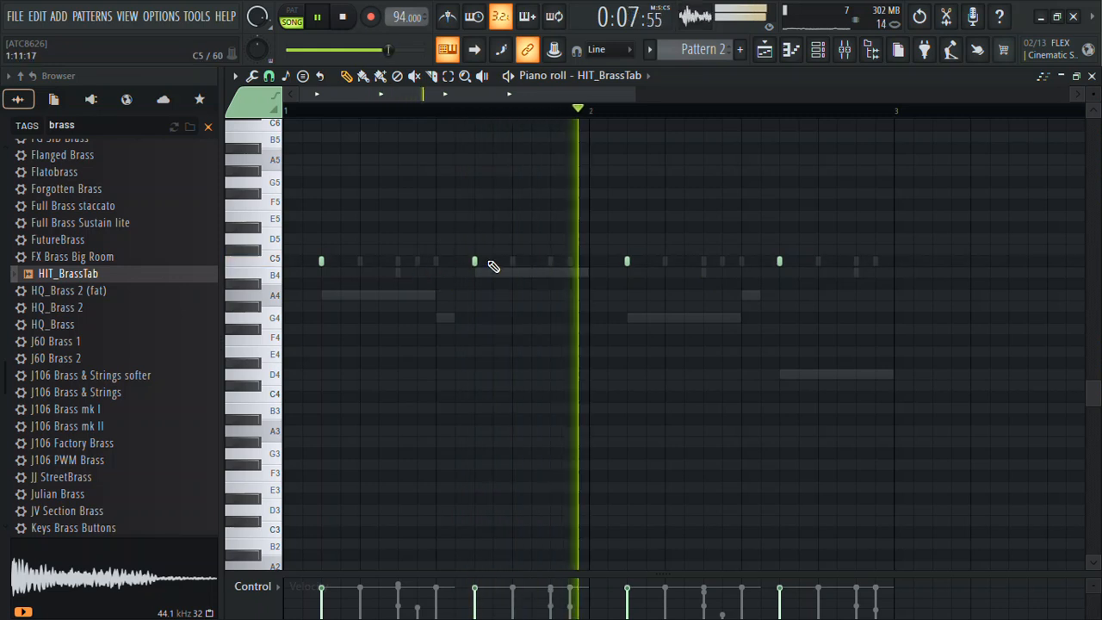
Step: Delete the HIT_BrassTab notes at step 3 of both bars and close the piano roll
right_click(629, 262)
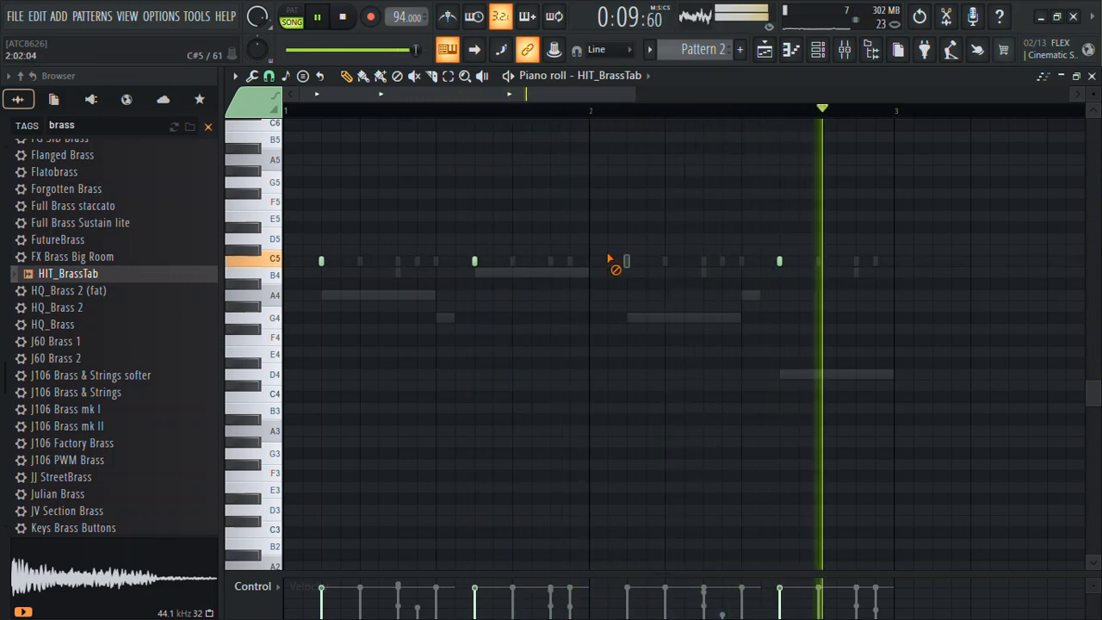
right_click(324, 258)
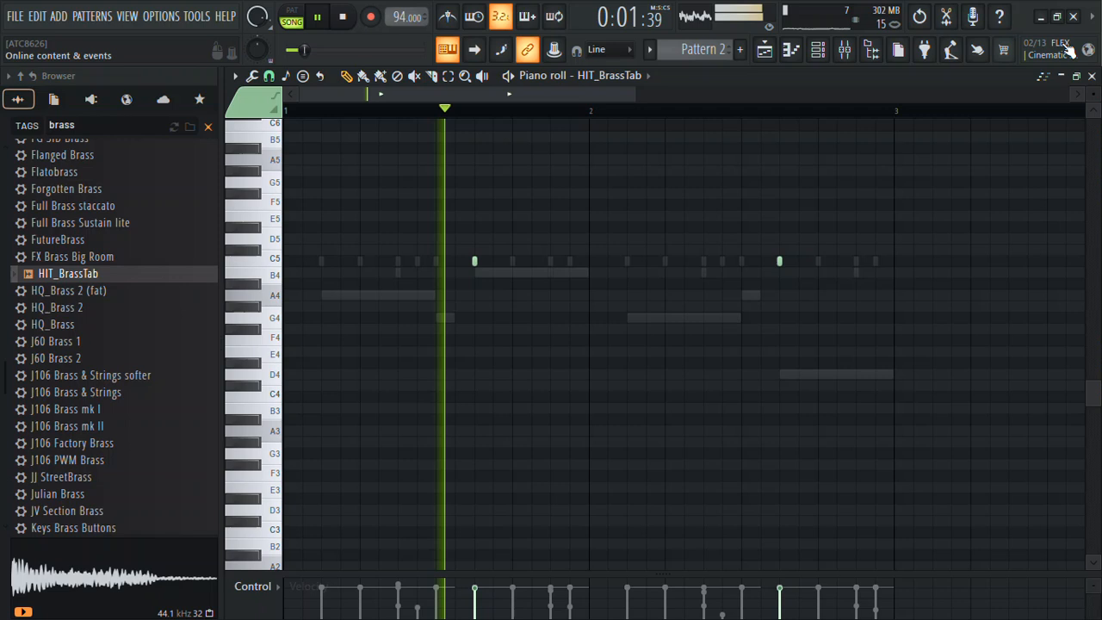
click(1091, 76)
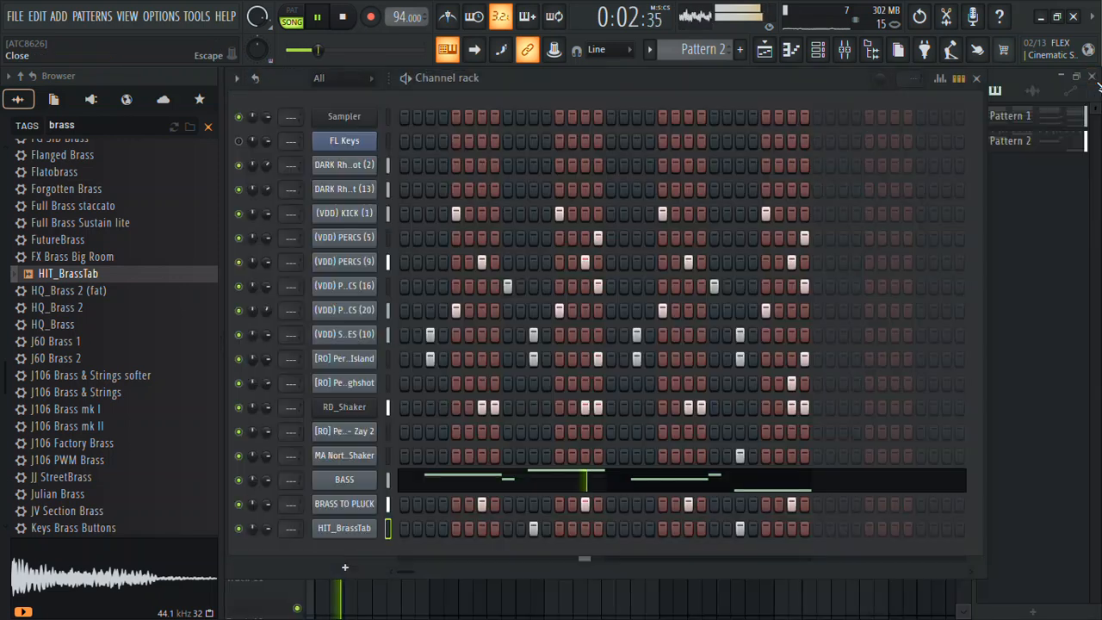
Step: Try a velocity of 58% on the first BRASS TO PLUCK note of bar 1 and undo the edit
right_click(344, 508)
click(396, 391)
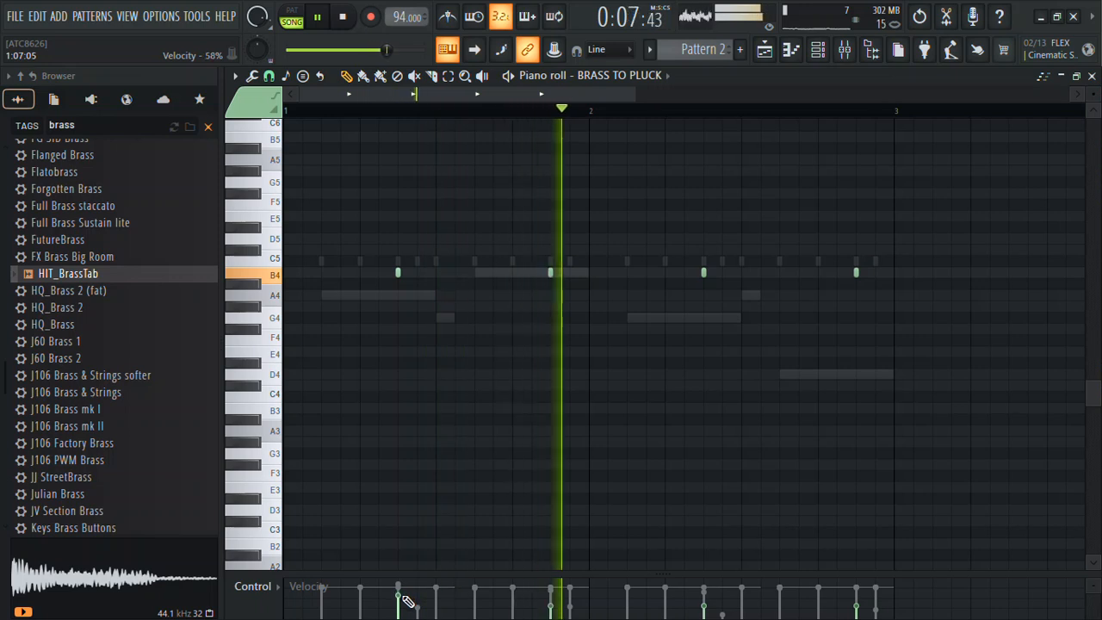
key(ctrl+z)
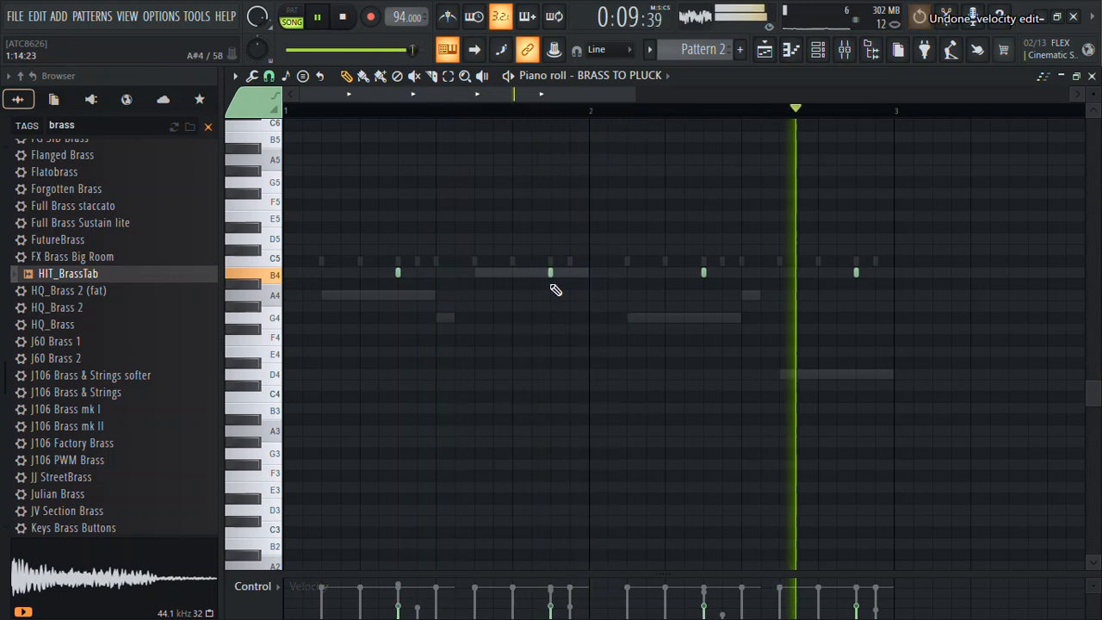
key(F7)
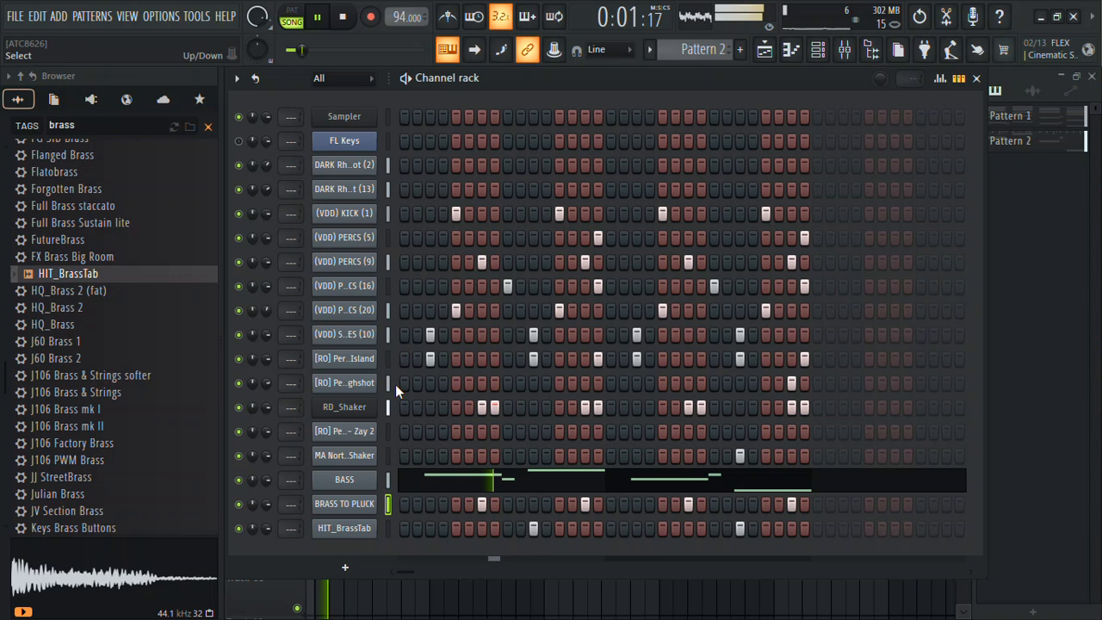
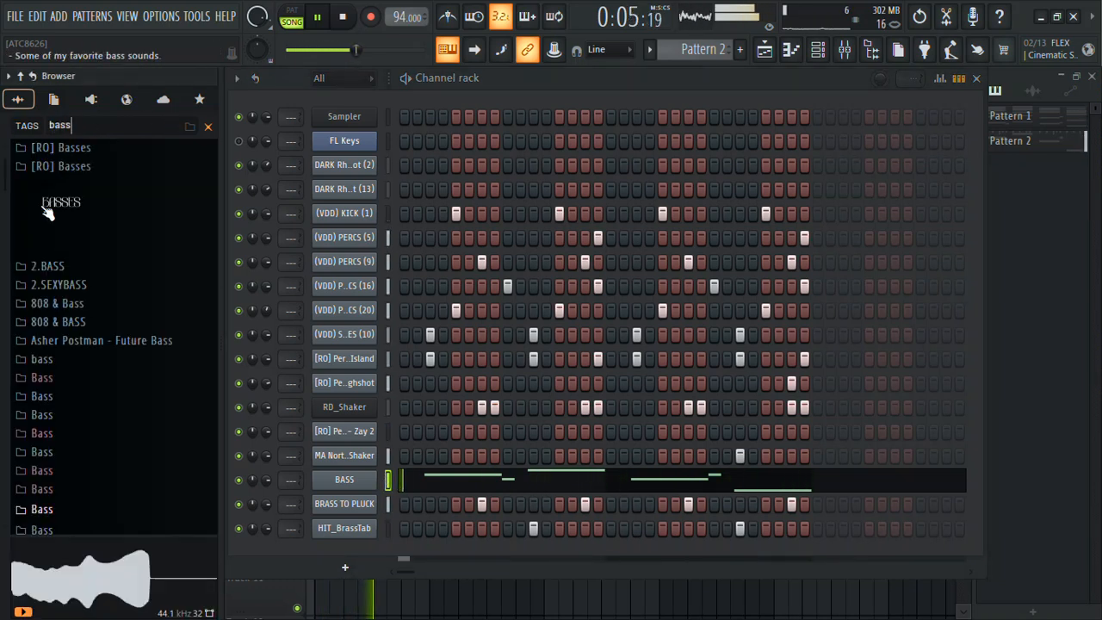
Step: Search the browser for "bass" and replace the BASS channel's sample with A SUB from the BASSES folder
click(58, 236)
drag(69, 230, 221, 306)
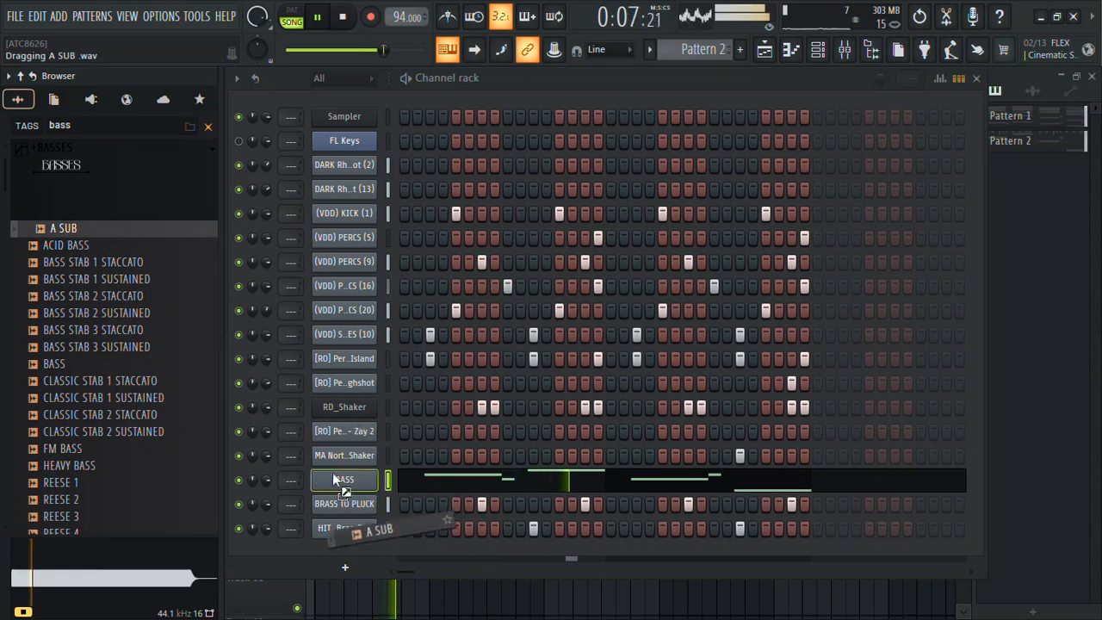
drag(348, 443, 353, 479)
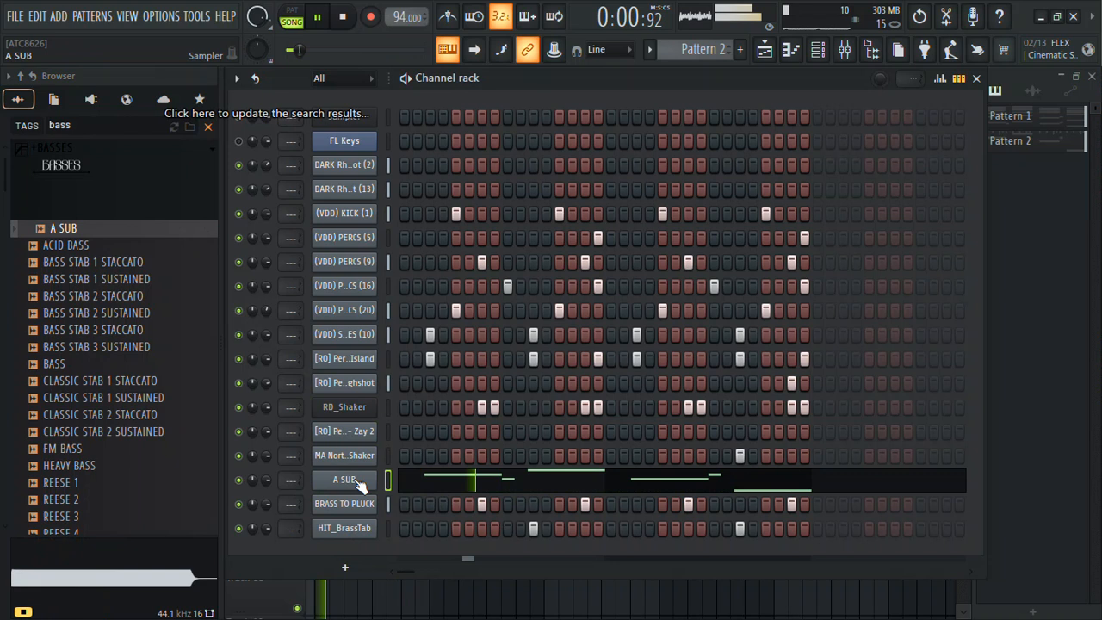
Step: Check the A SUB sampler settings and transpose all its piano roll notes down one octave
click(358, 483)
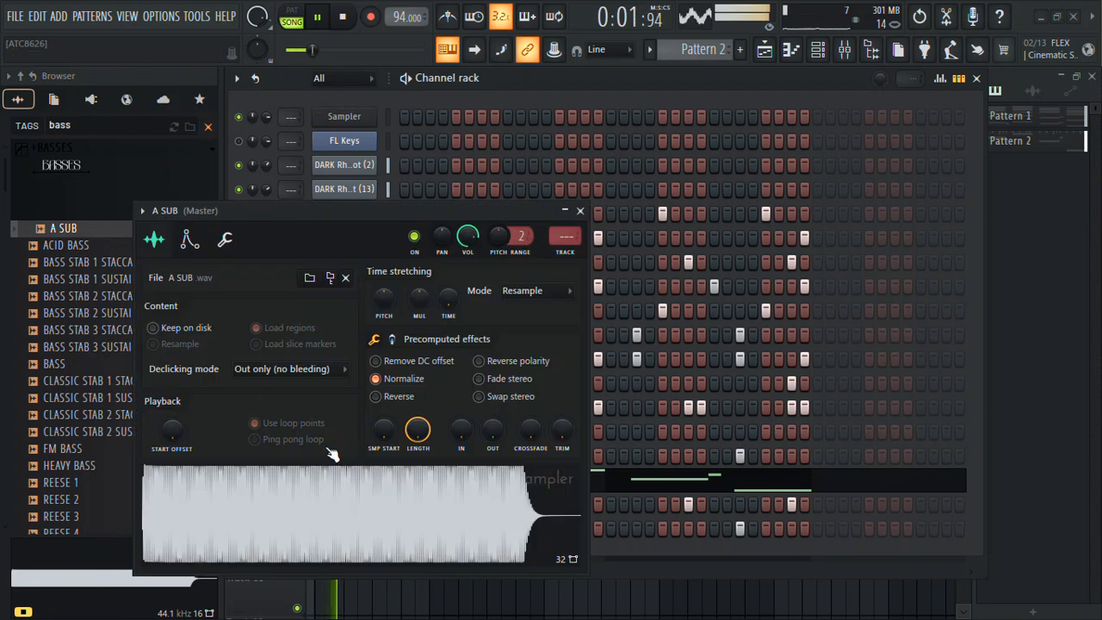
click(580, 211)
click(508, 486)
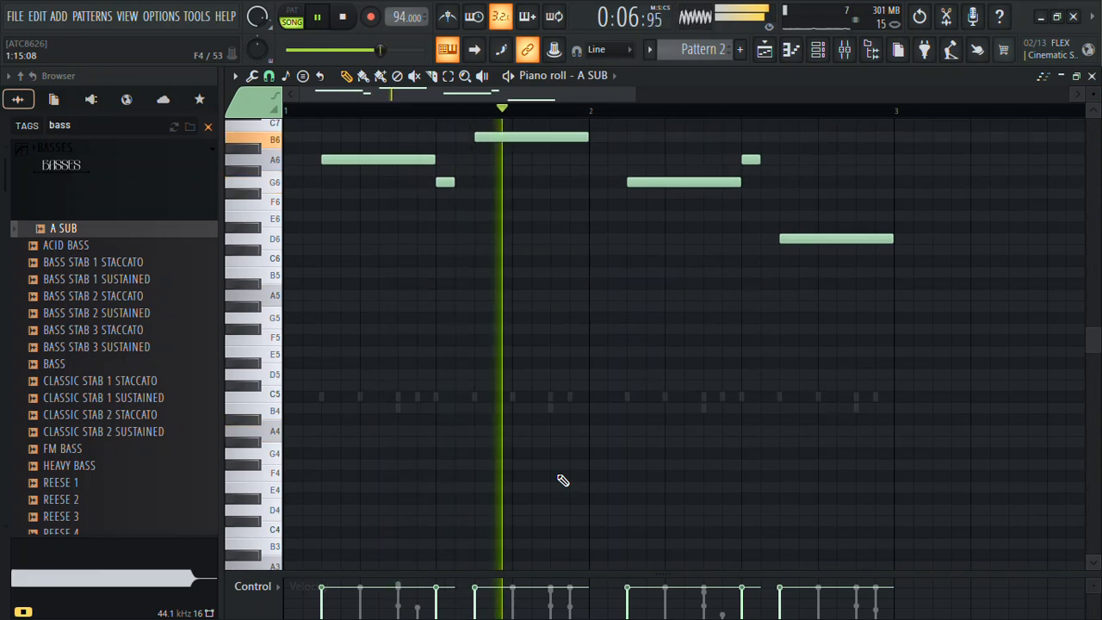
key(ctrl+Down)
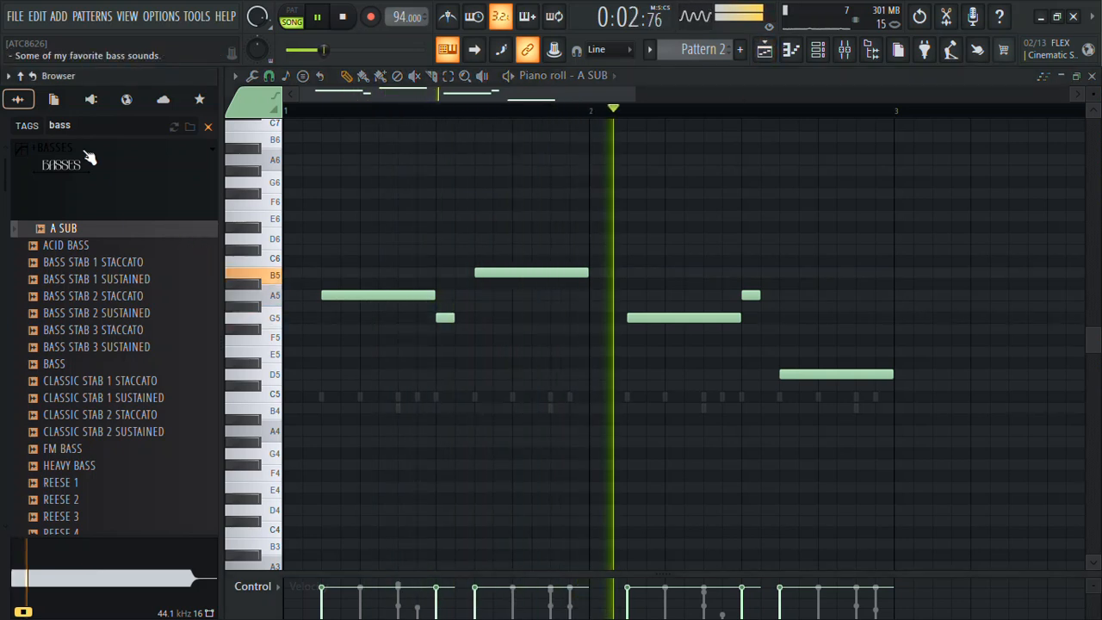
Step: Search the browser for "sax" and audition several TSAX_LONG samples, including A1, F2, A2 and D#4, and Mood_Sax
click(78, 126)
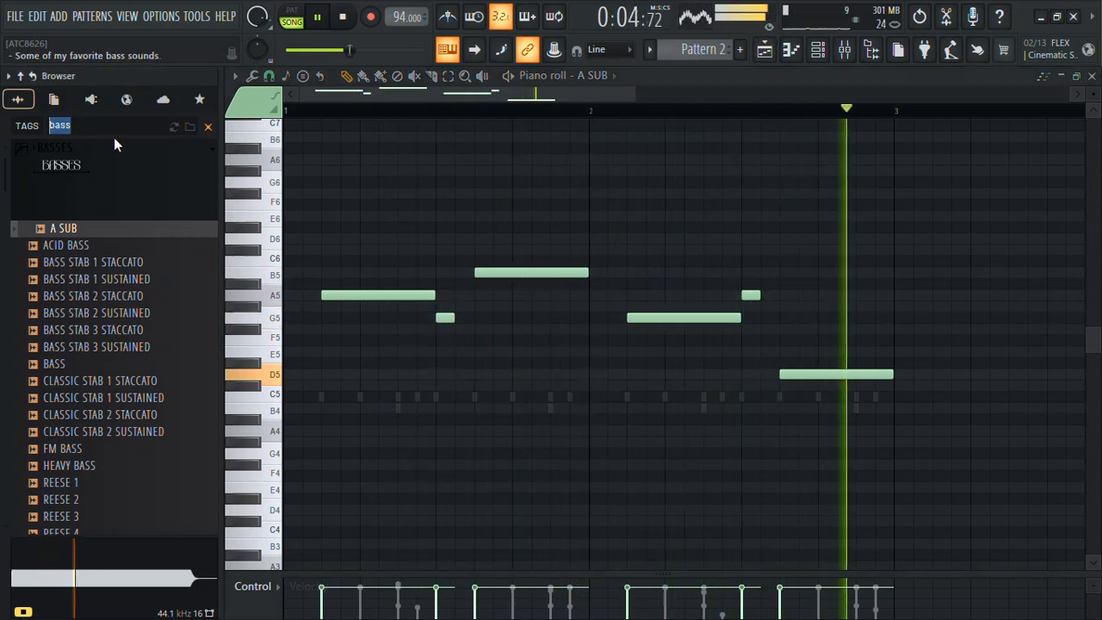
text(sax)
click(104, 199)
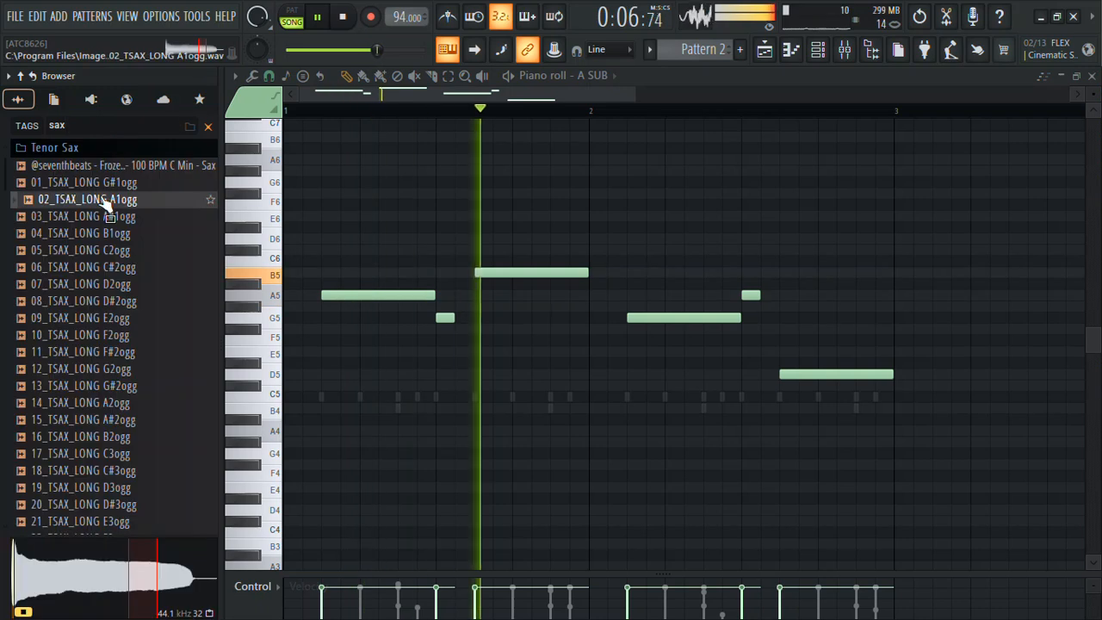
click(110, 217)
click(91, 334)
click(72, 405)
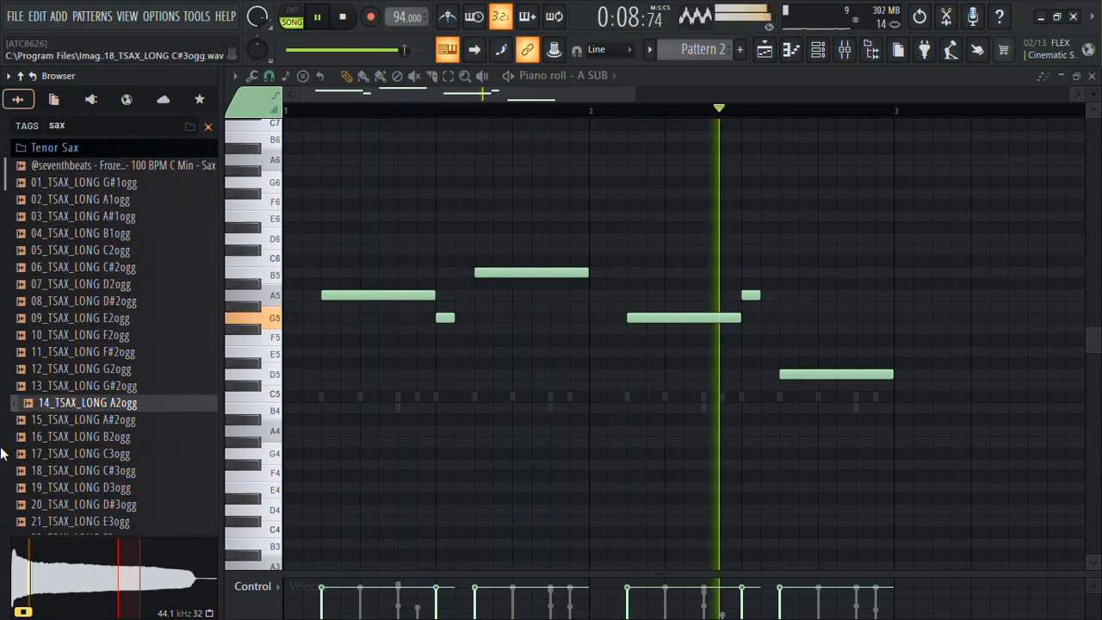
drag(7, 166, 5, 414)
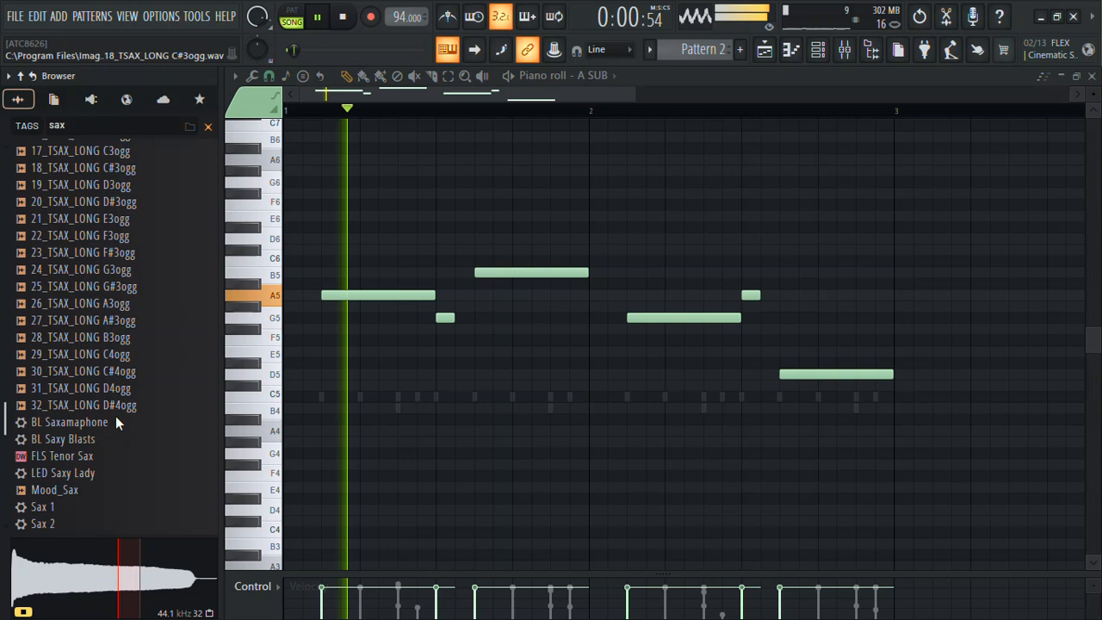
click(94, 401)
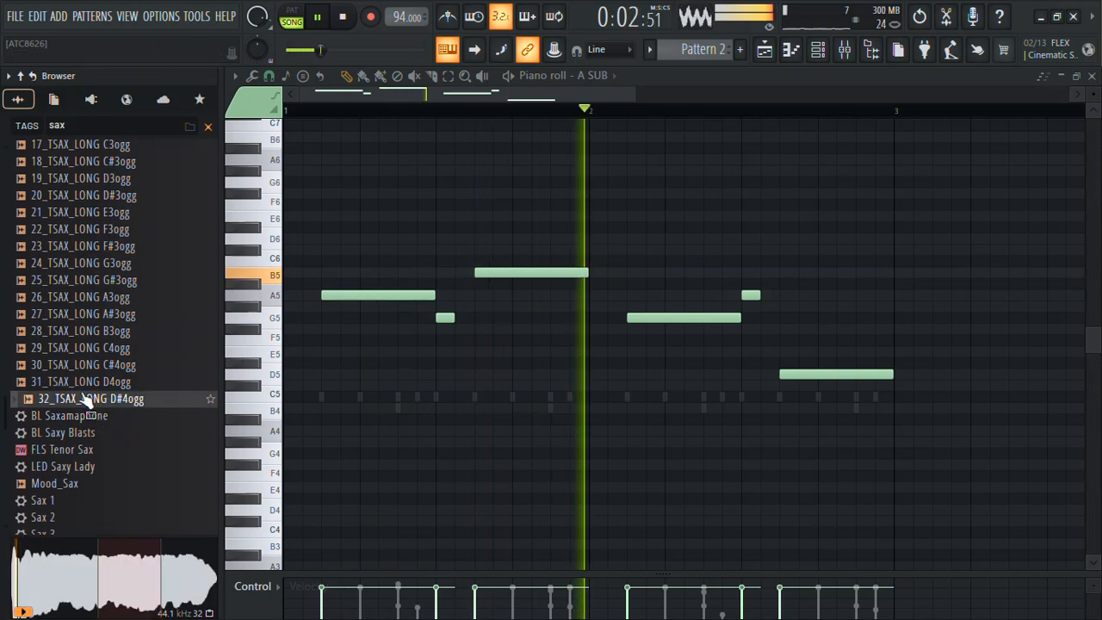
click(60, 484)
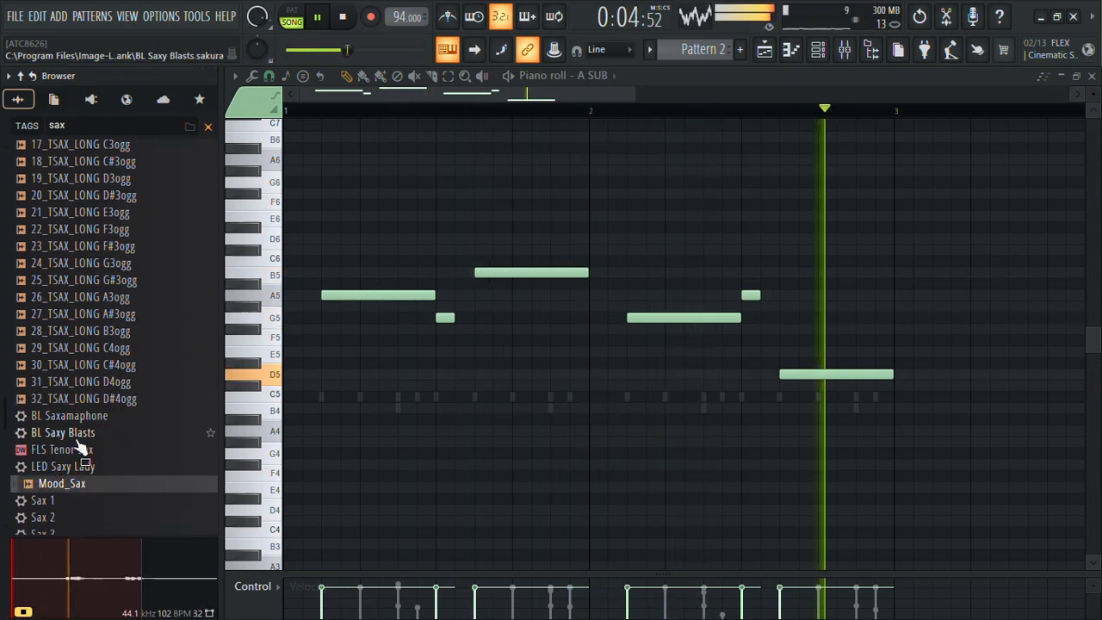
click(86, 365)
click(58, 482)
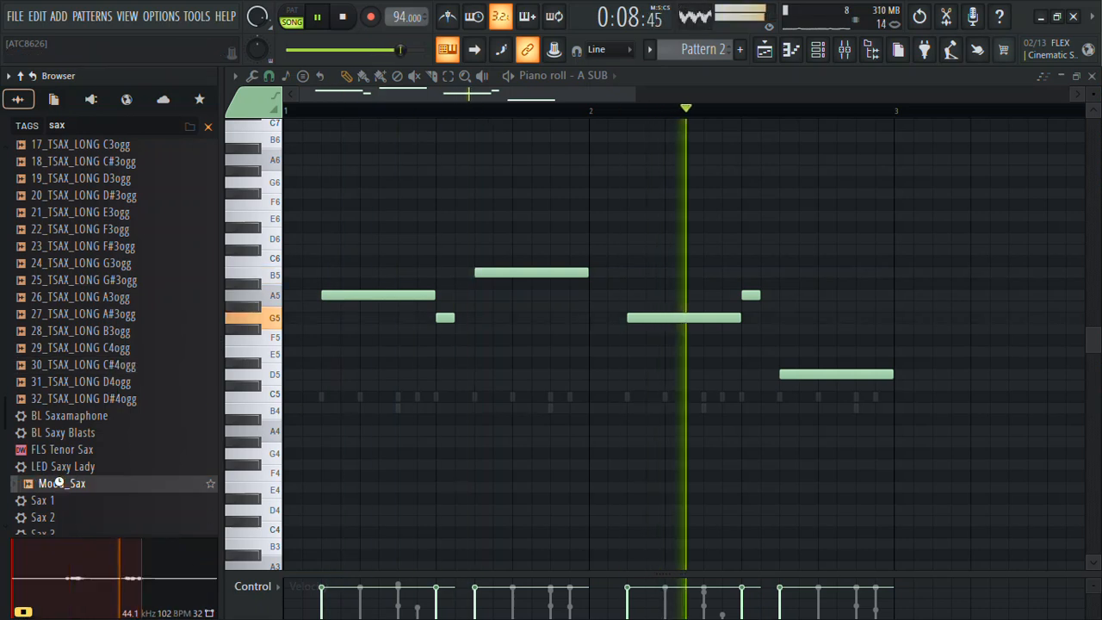
Step: Place Mood_Sax on Track 3 of the playlist from bar 1 and set its time stretching to 4 bars
drag(511, 301, 285, 209)
double_click(434, 232)
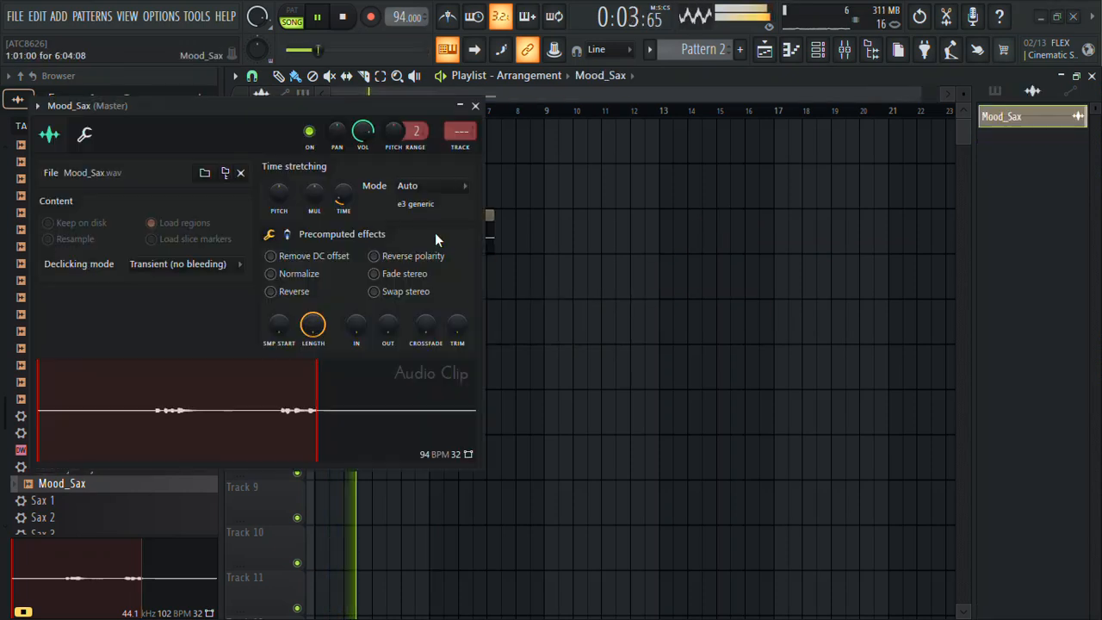
right_click(340, 205)
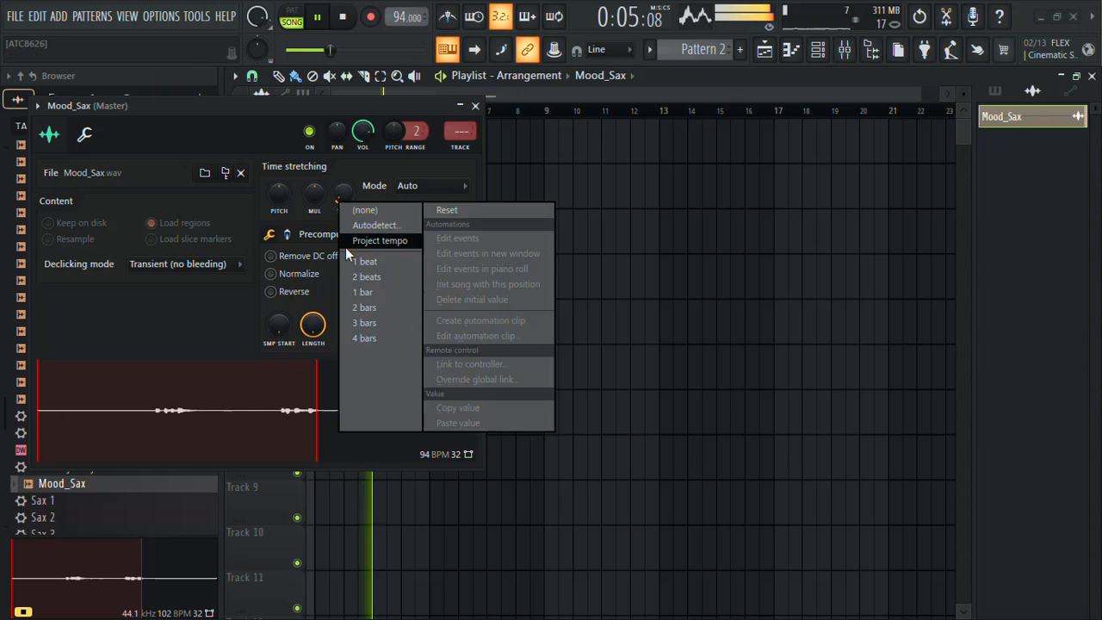
click(363, 338)
Step: Set the Mood_Sax time-stretching mode to Stretch and normalize the sample
drag(372, 107, 681, 294)
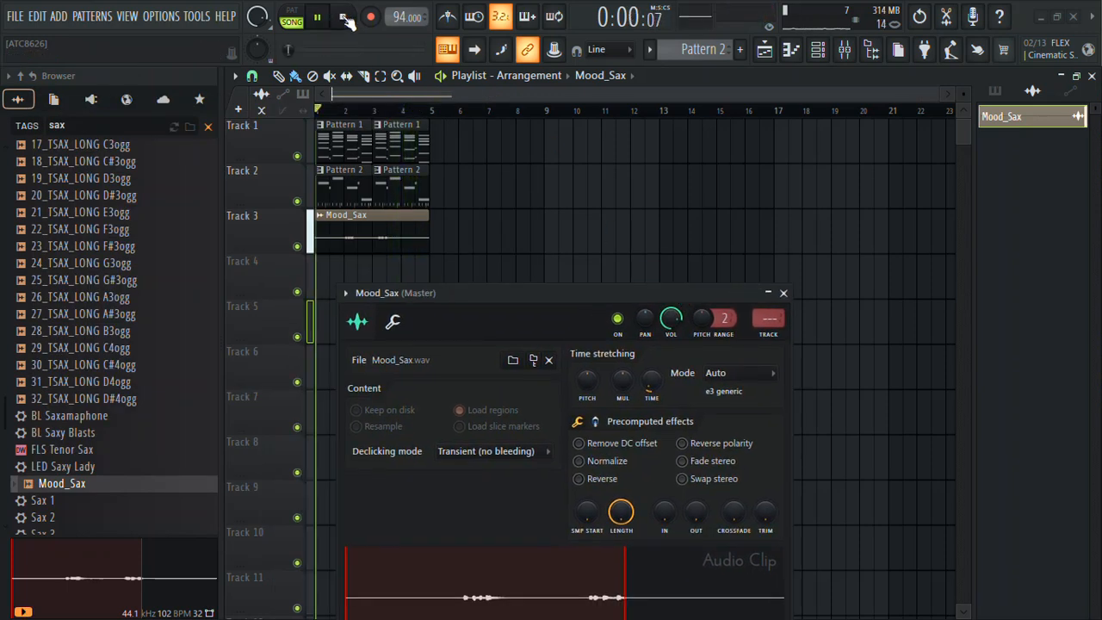
click(720, 374)
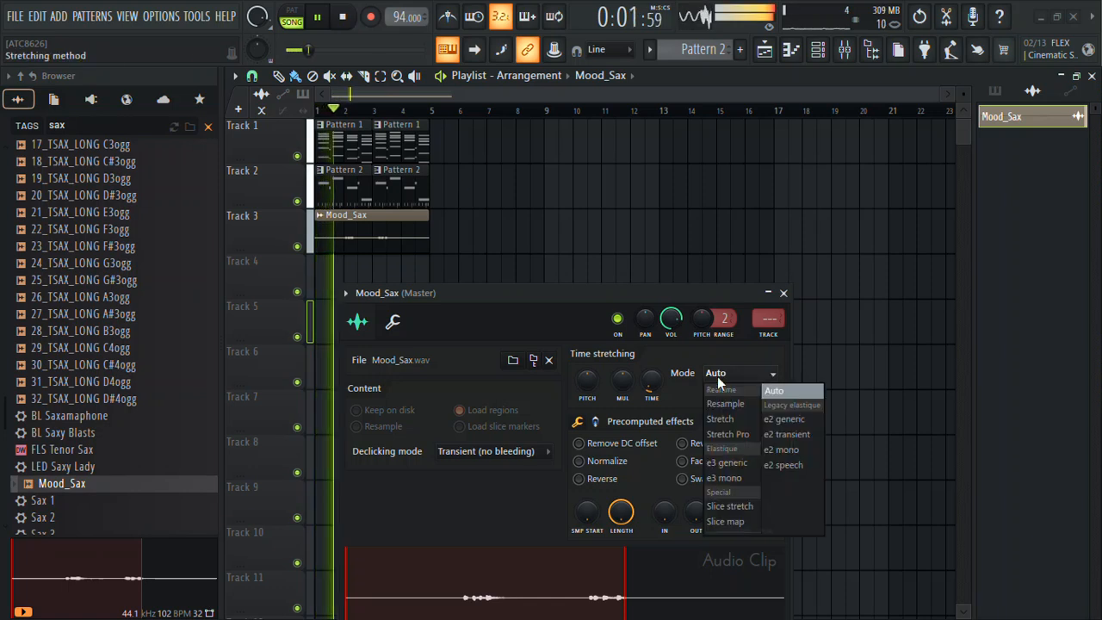
click(720, 420)
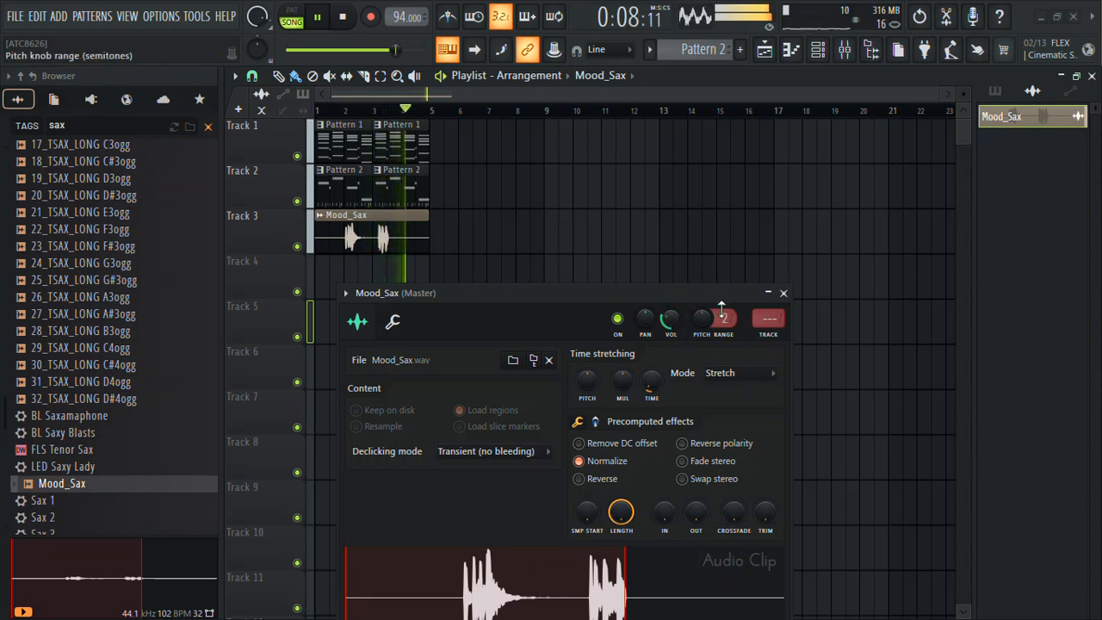
Step: Delete the Mood_Sax audio clip from the project
right_click(1036, 127)
click(1002, 321)
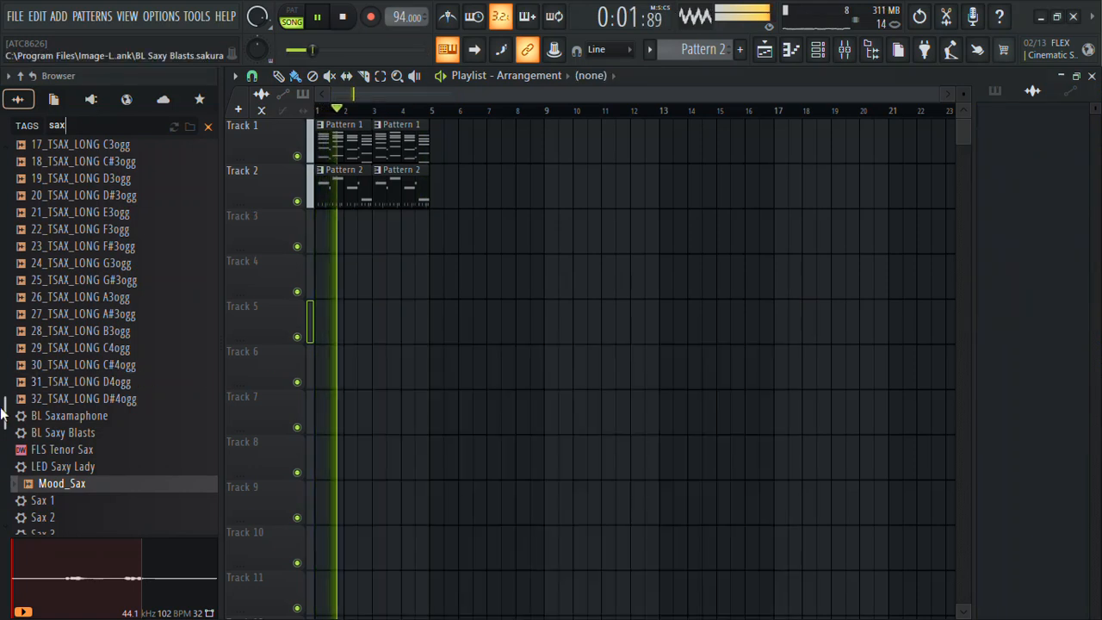
Step: Look through the remaining sax results and audition the TSAX_LONG G3, F#3 and F3 samples
scroll(17, 413, down, 5)
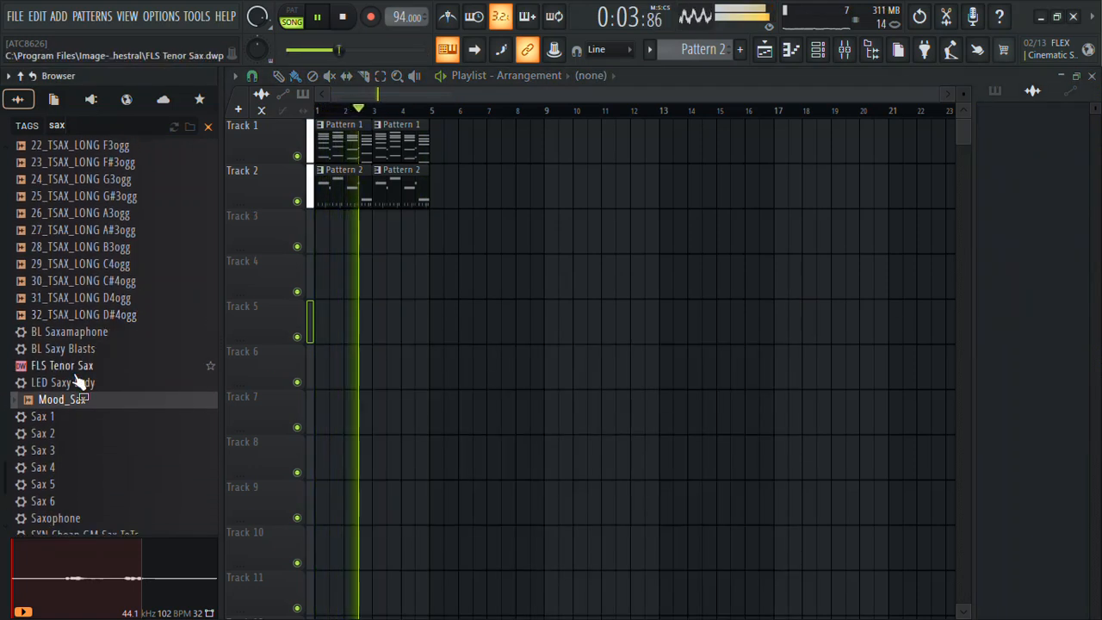
scroll(35, 448, down, 2)
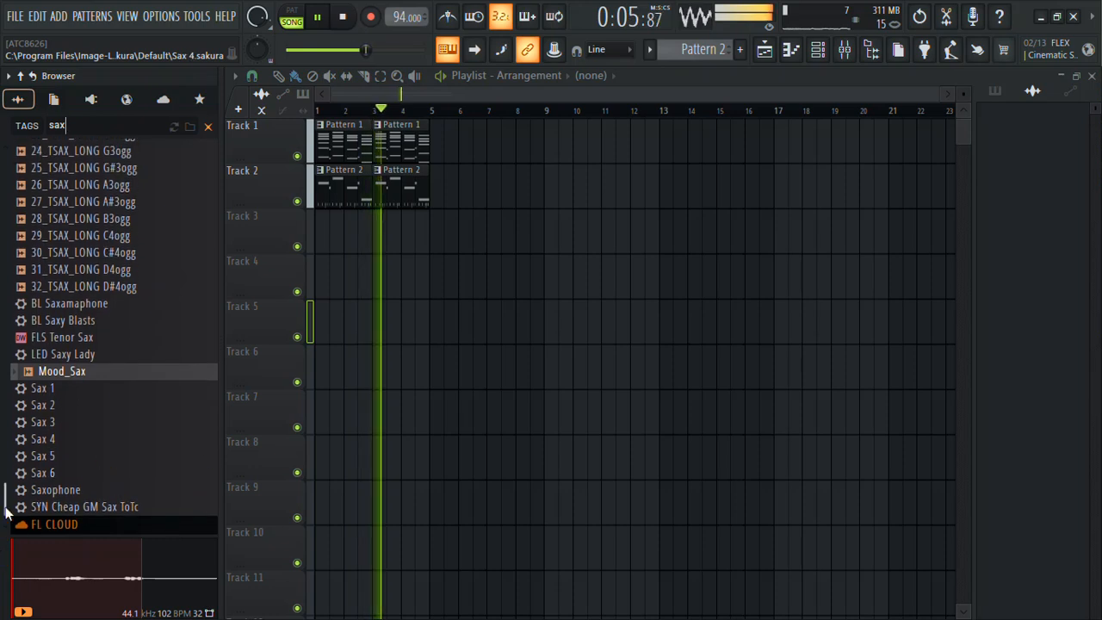
scroll(3, 502, up, 10)
click(49, 350)
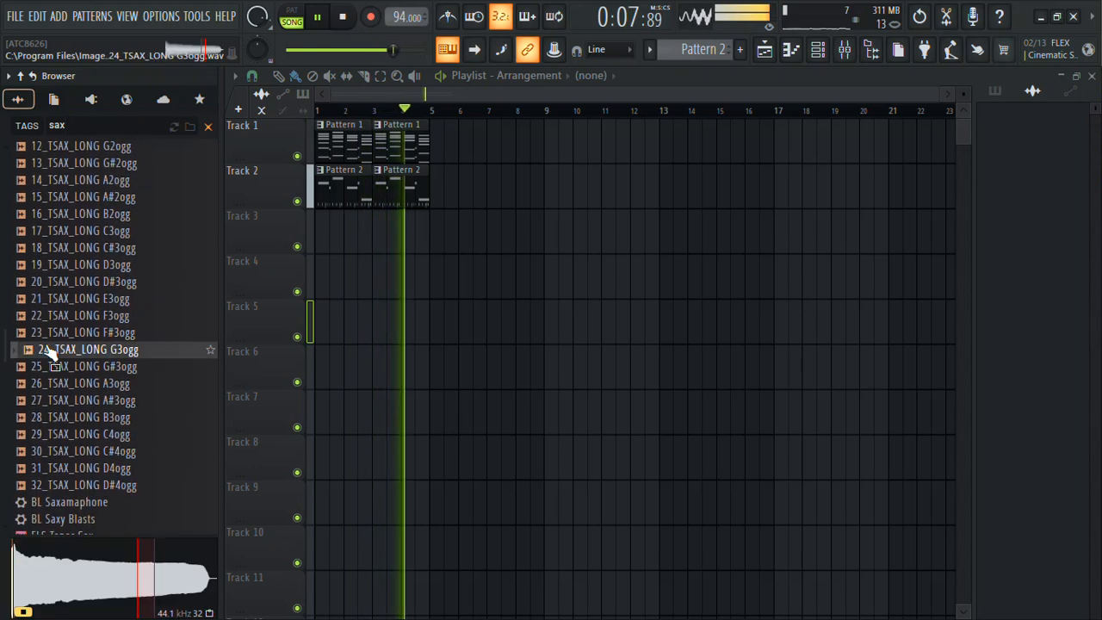
click(99, 334)
click(90, 315)
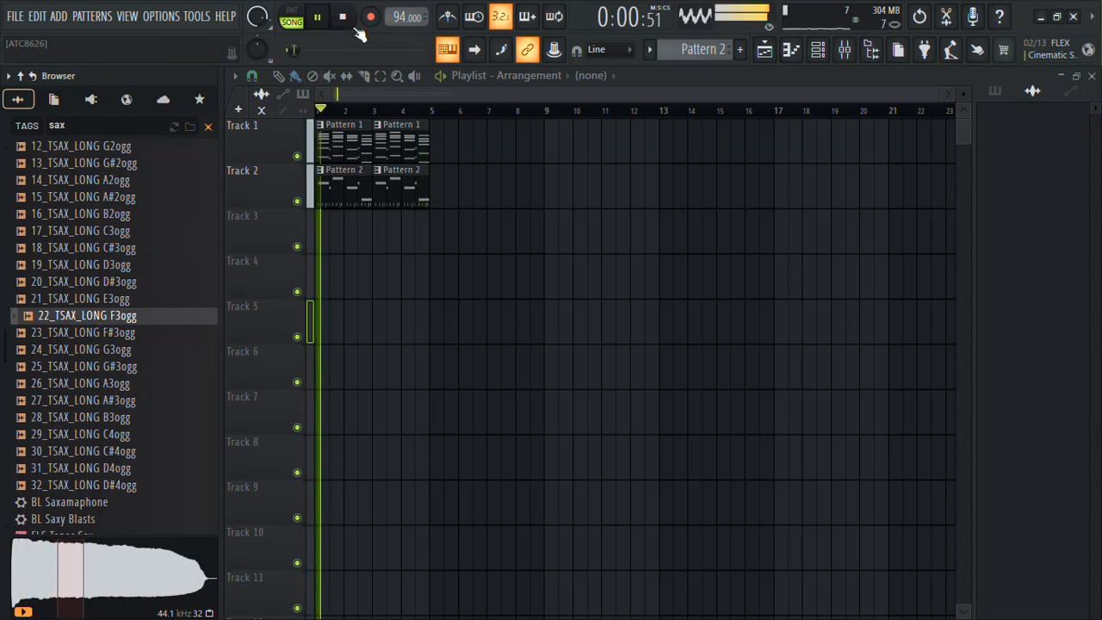
Step: Duplicate the Pattern 1 and Pattern 2 clips into bars 5 to 8 and open the channel rack
drag(502, 200, 454, 144)
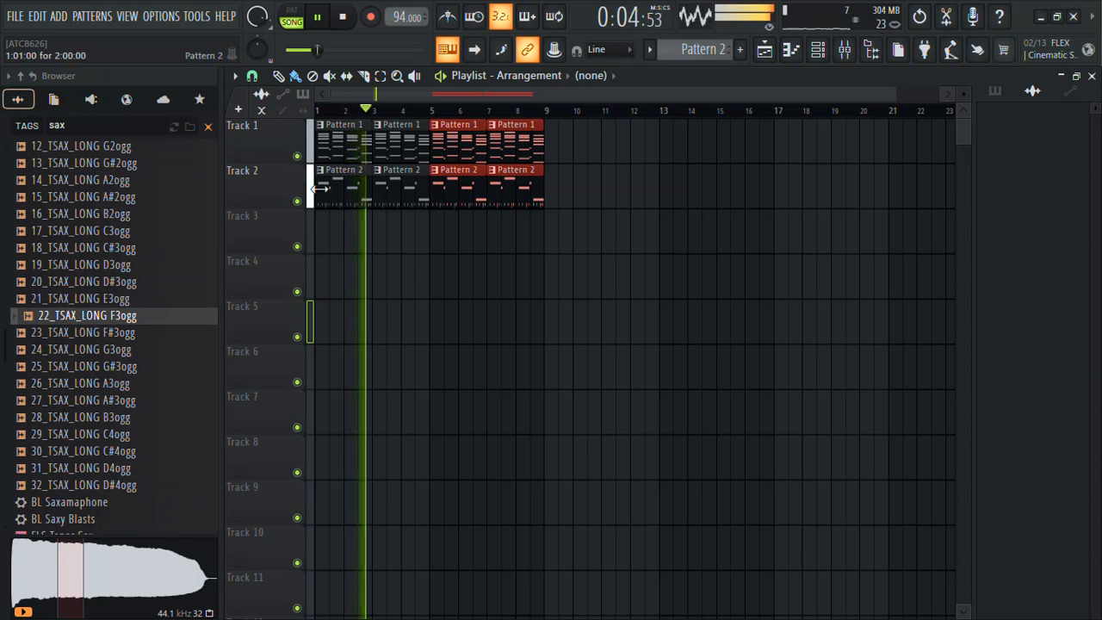
click(822, 51)
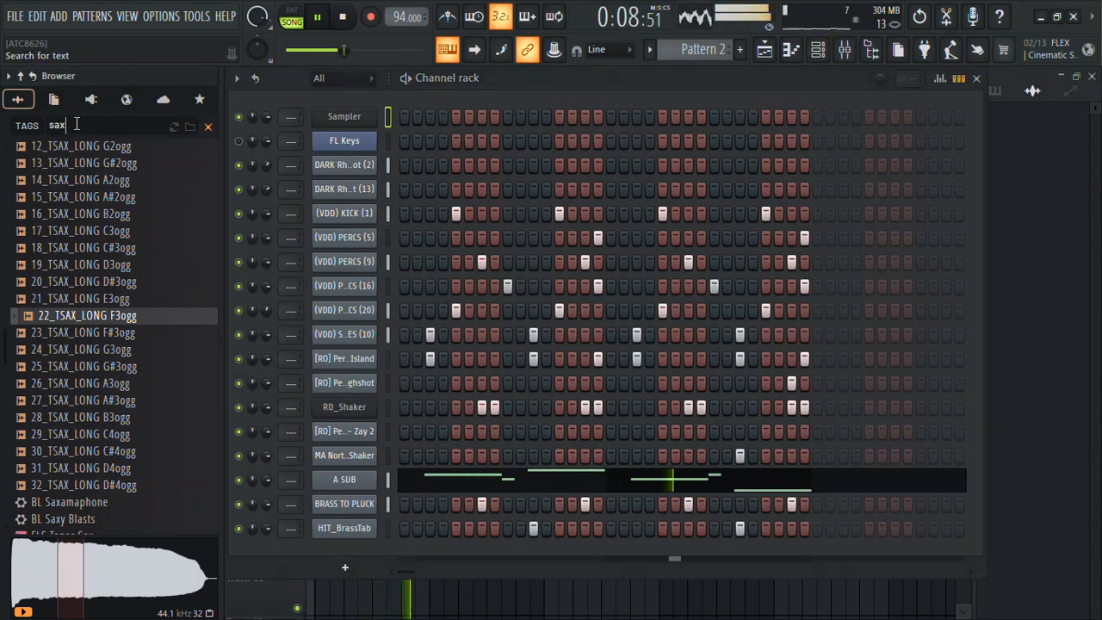
Step: Search the browser for "shaker"
text(shakee)
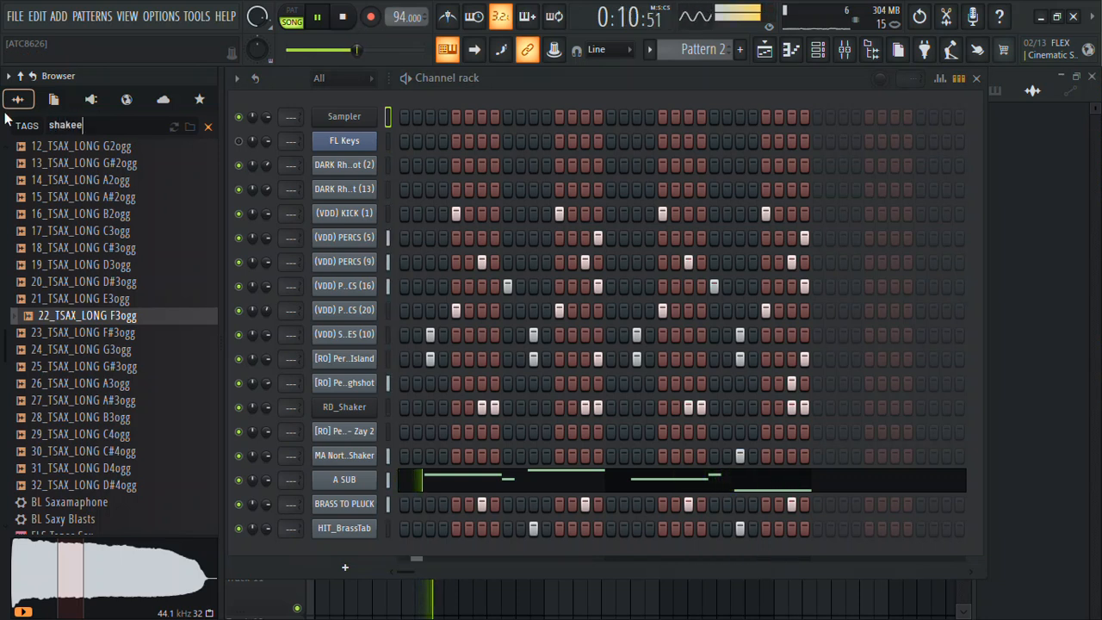
text(r)
key(BackSpace)
key(BackSpace)
text(er)
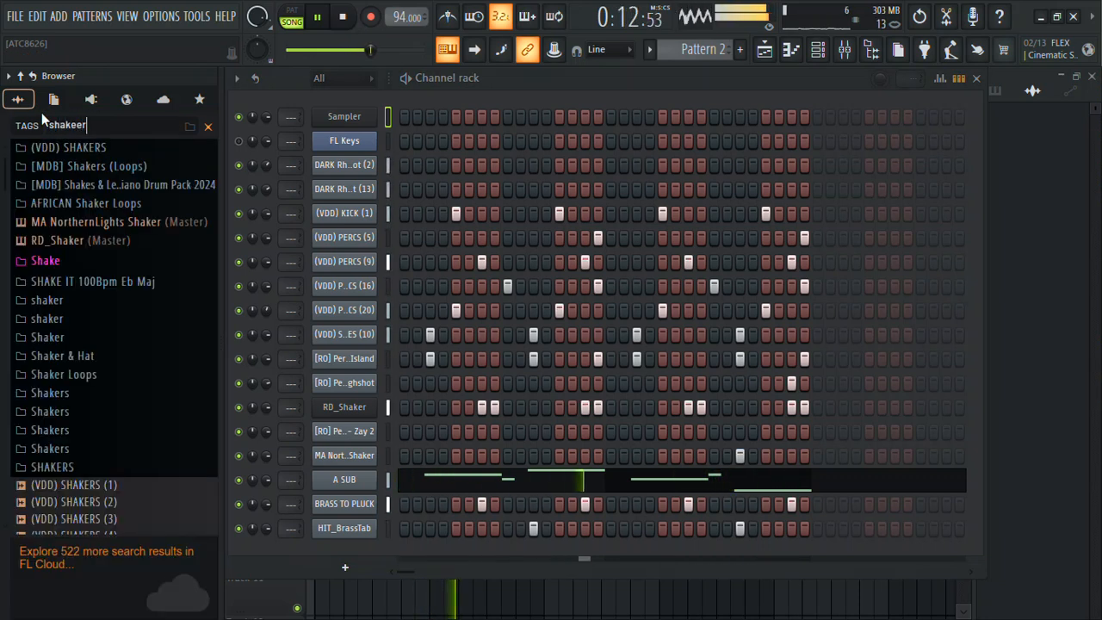
key(BackSpace)
key(BackSpace)
text(r)
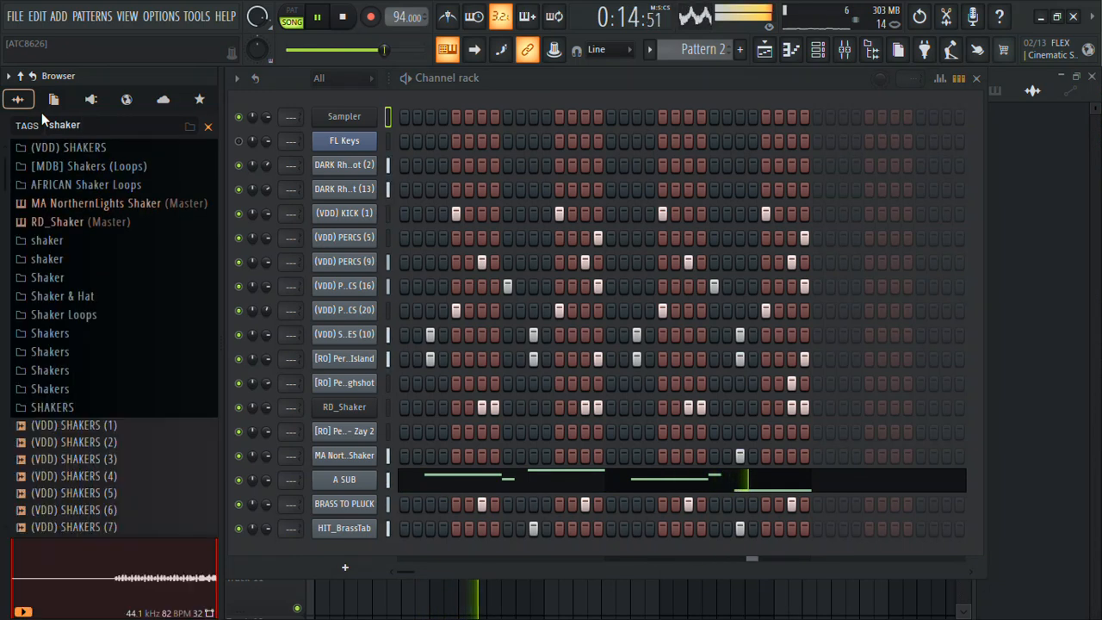
Step: Open the (VDD) SHAKERS folder and audition its shaker samples from (1) through (8)
click(72, 149)
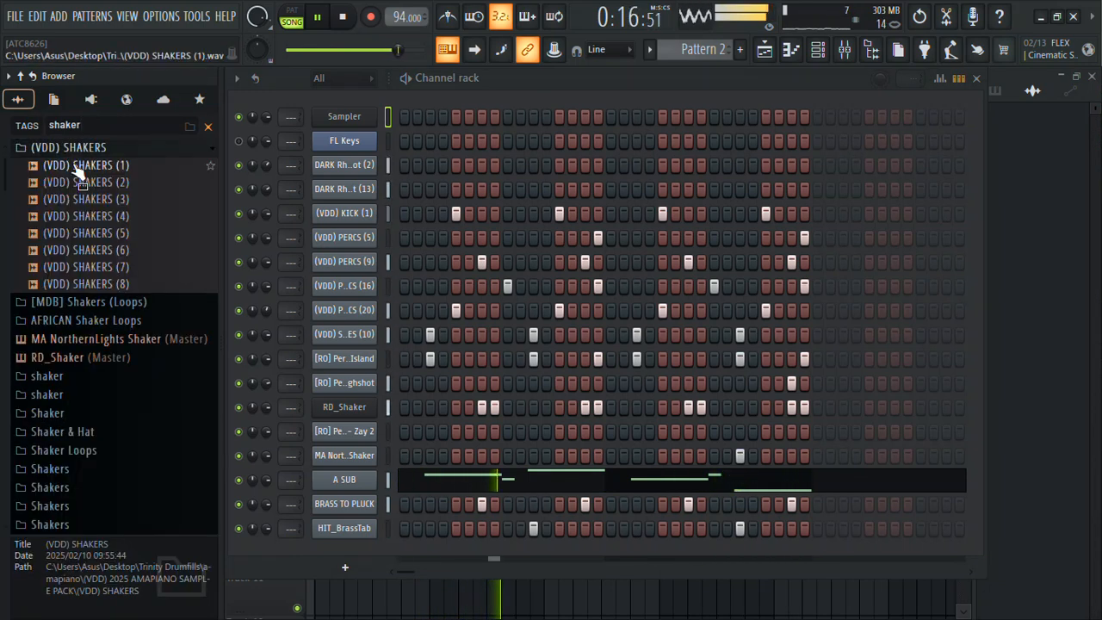
click(80, 168)
click(101, 184)
click(104, 201)
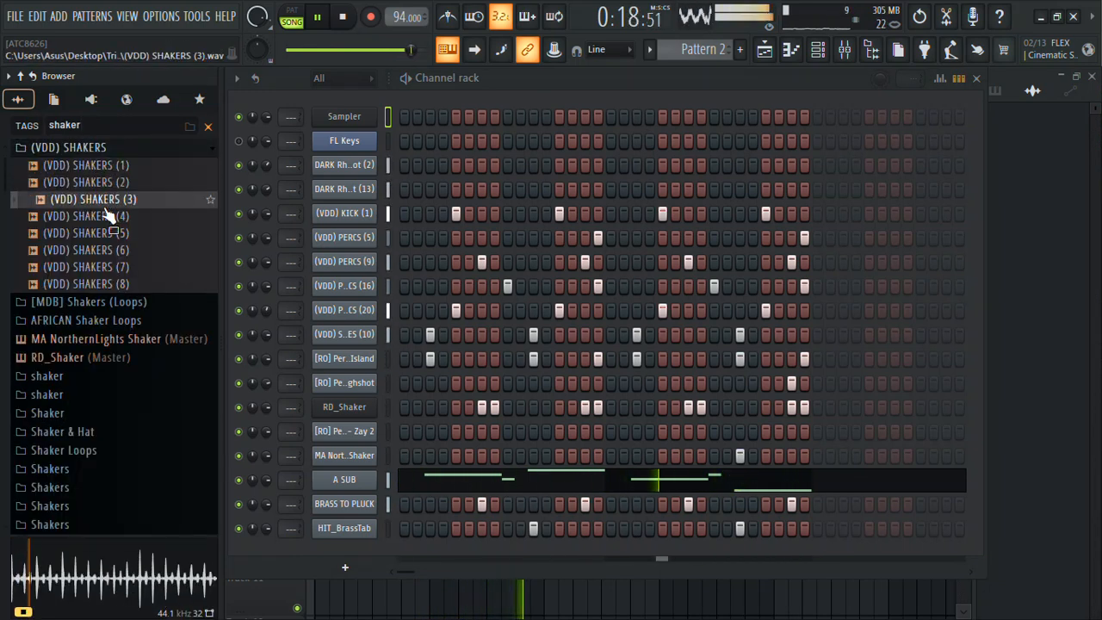
click(105, 222)
click(104, 236)
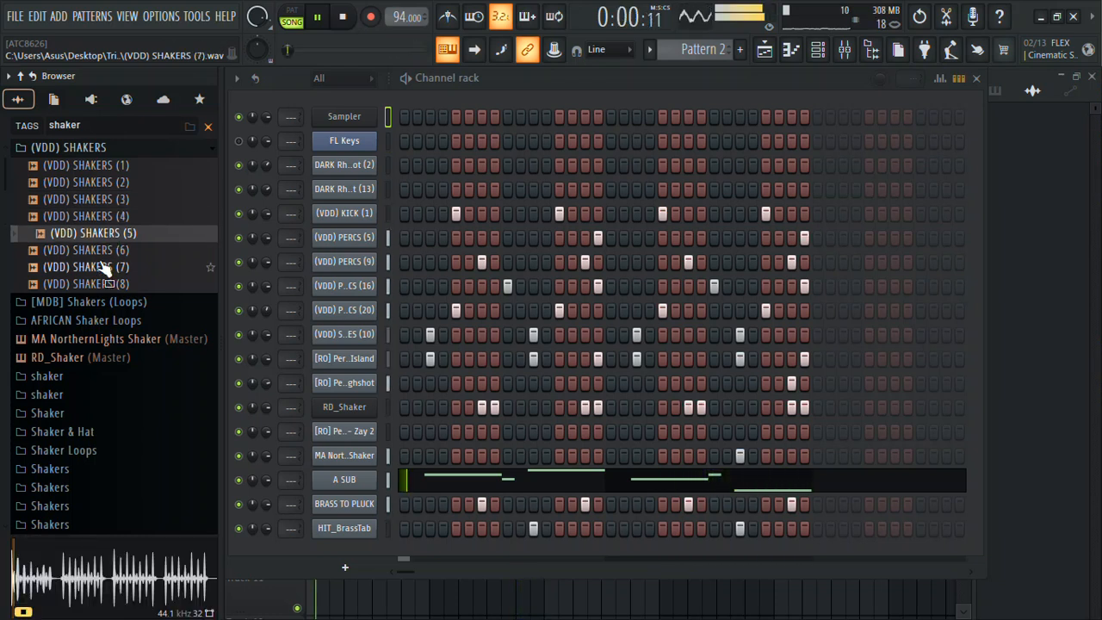
click(102, 266)
click(98, 286)
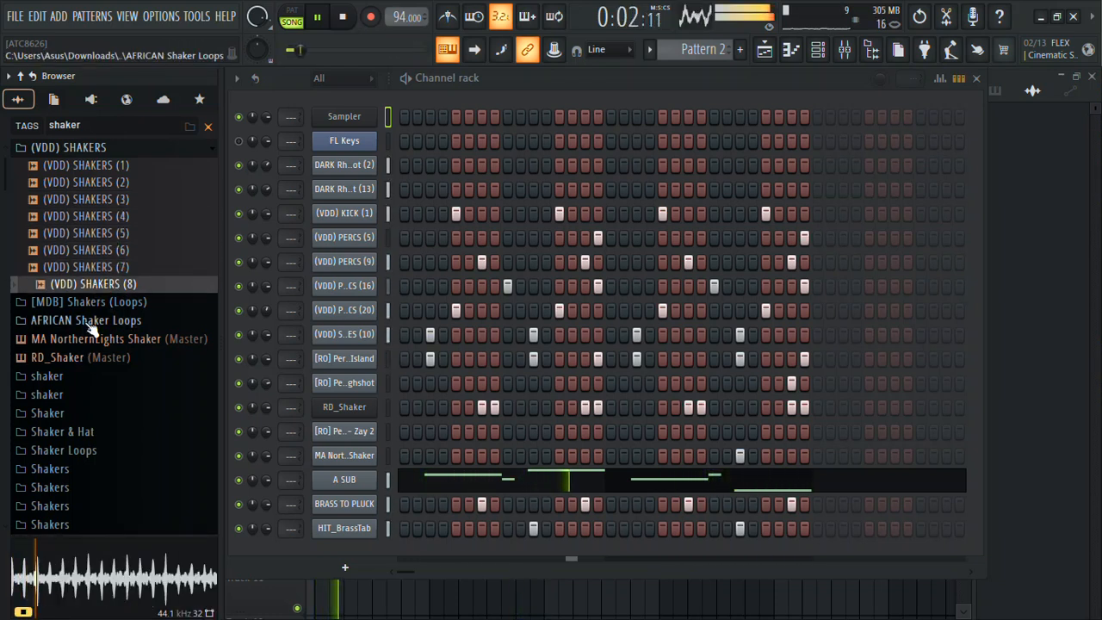
Step: Open the [MDB] Shakers (Loops) folder and audition Shaker Loops 1 and 2
click(97, 303)
click(97, 319)
click(112, 336)
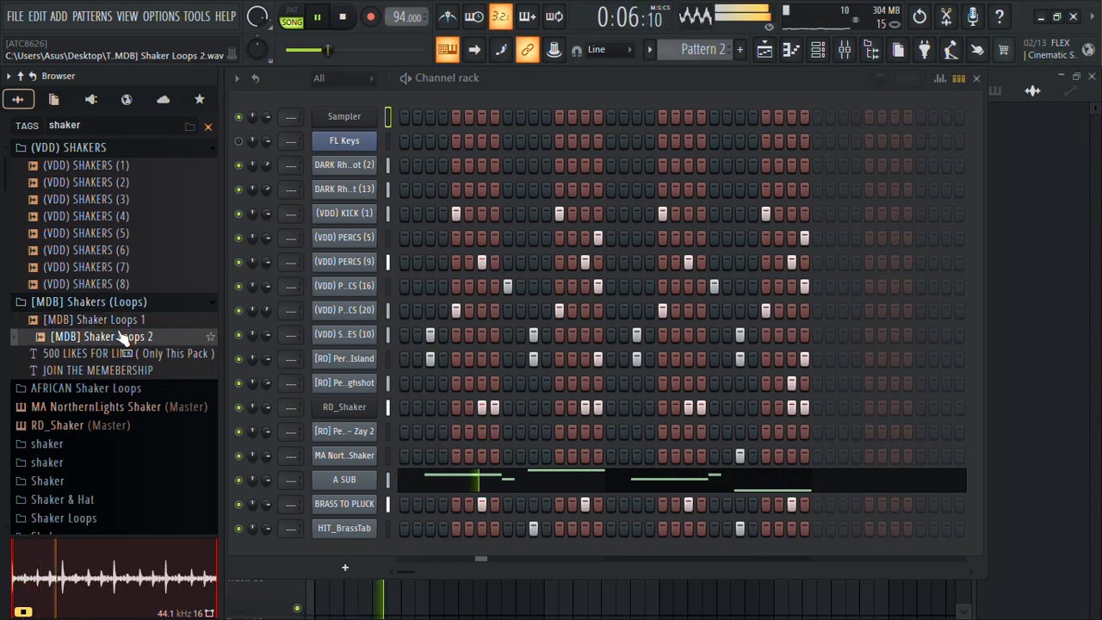
Step: Place [MDB] Shaker Loops 2 on Track 3 from bar 1 and set its time stretching to 4 bars
drag(600, 140, 237, 235)
double_click(365, 235)
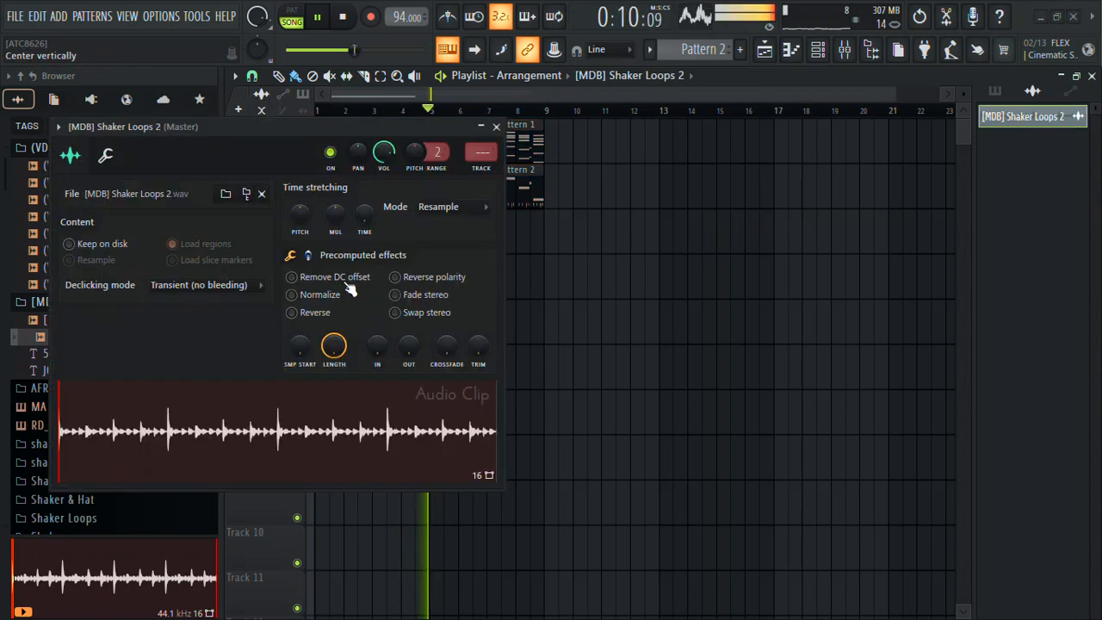
right_click(371, 220)
click(399, 359)
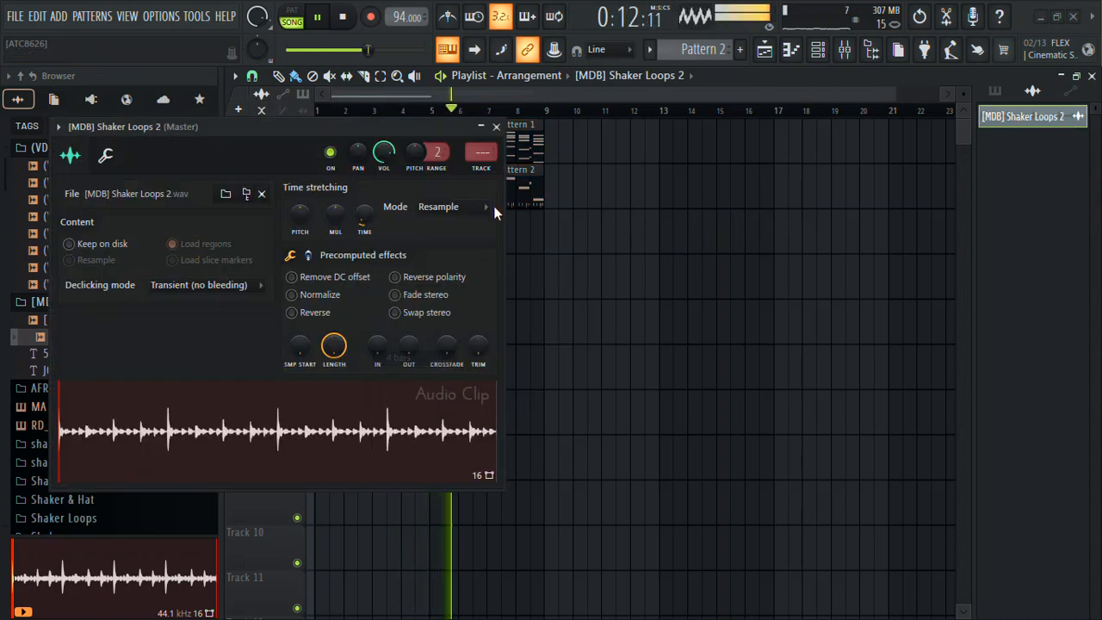
click(496, 127)
Step: Add a second [MDB] Shaker Loops 2 clip on Track 3 starting at bar 5
click(437, 268)
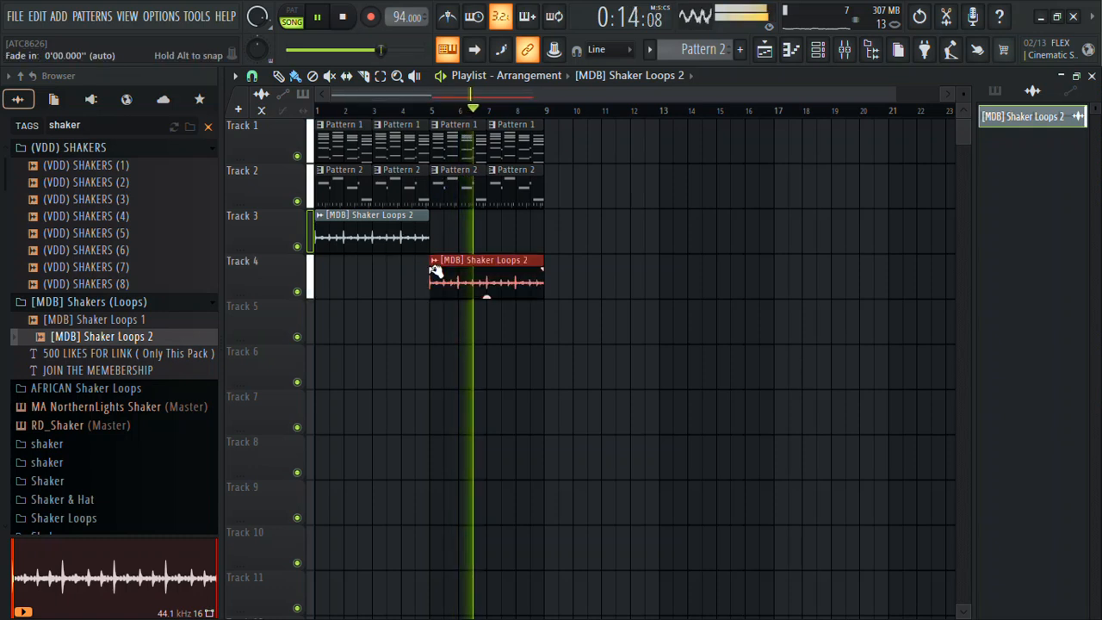
drag(464, 276, 467, 221)
Step: Swap the Track 3 clips' sample for [MDB] Shaker Loops 1 and set its time stretching to 4 bars
double_click(467, 220)
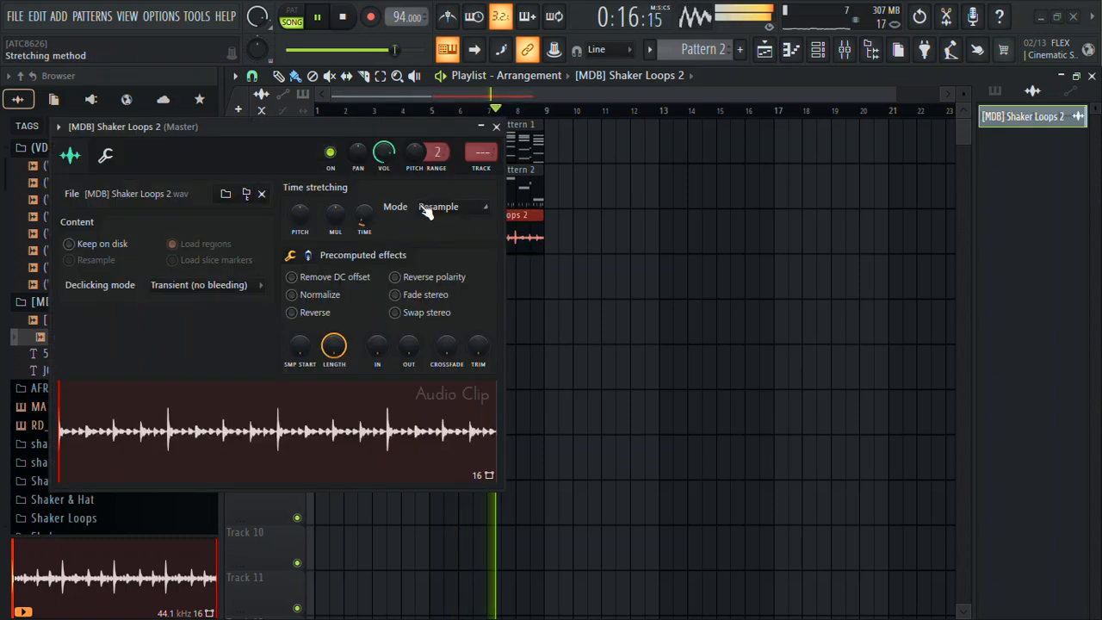
drag(318, 131, 654, 259)
drag(131, 320, 350, 242)
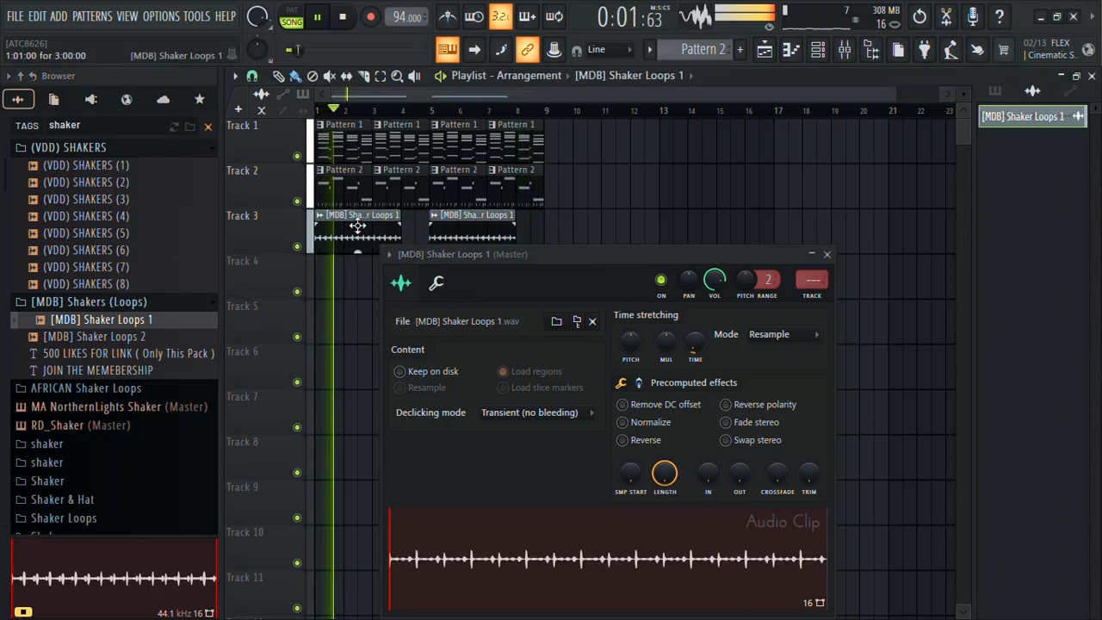
right_click(694, 341)
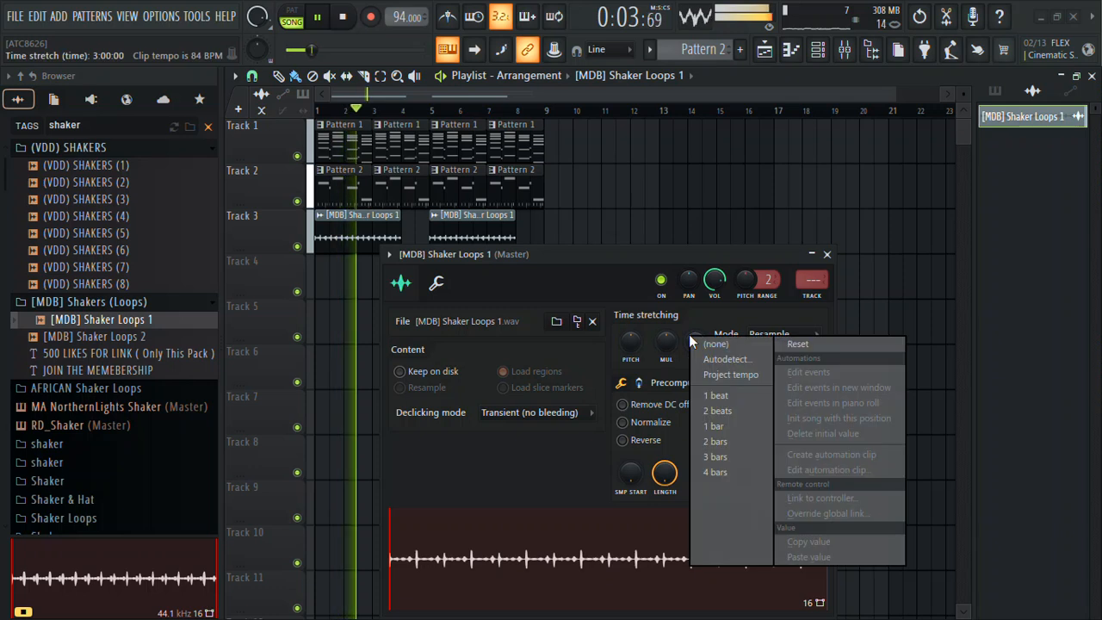
click(719, 473)
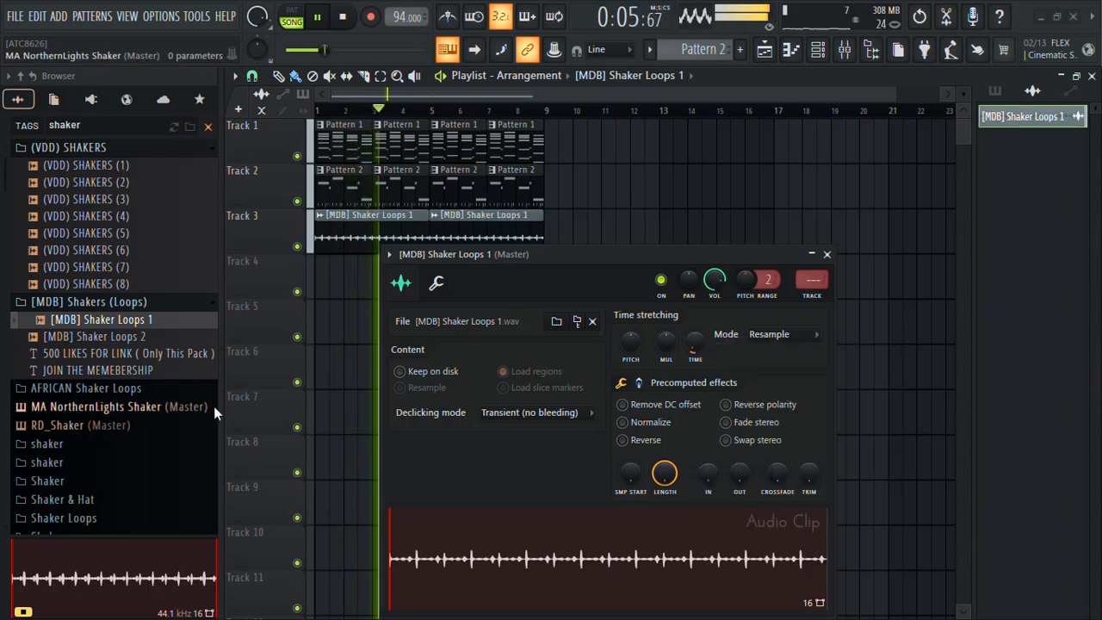
Step: Replace the Track 3 clips' sample with [MDB] Shaker Loops 2 and set its time stretching to 4 bars
drag(99, 335, 337, 239)
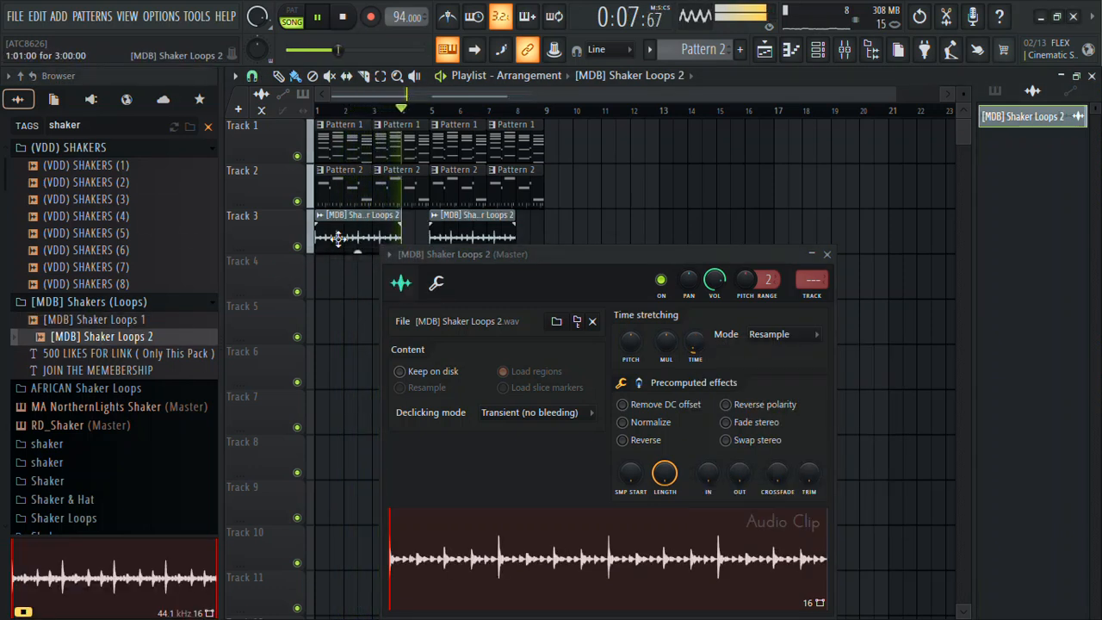
right_click(695, 344)
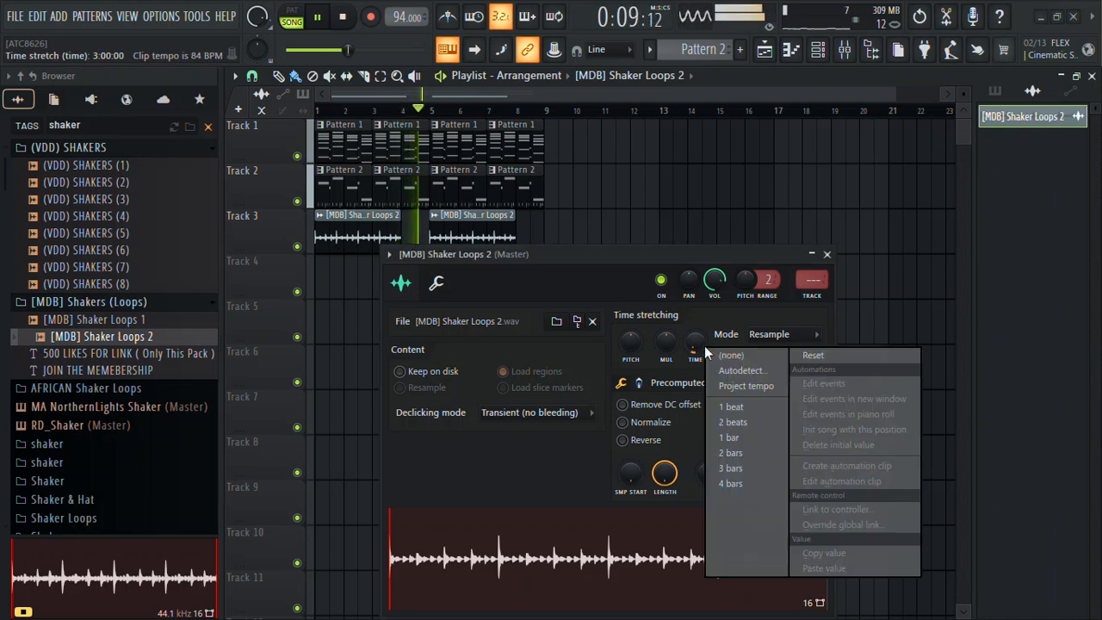
click(738, 485)
click(826, 254)
Step: Shift the first Shaker Loops 2 clip to start at step 7 of bar 1 and move it to Track 4
drag(904, 91, 450, 209)
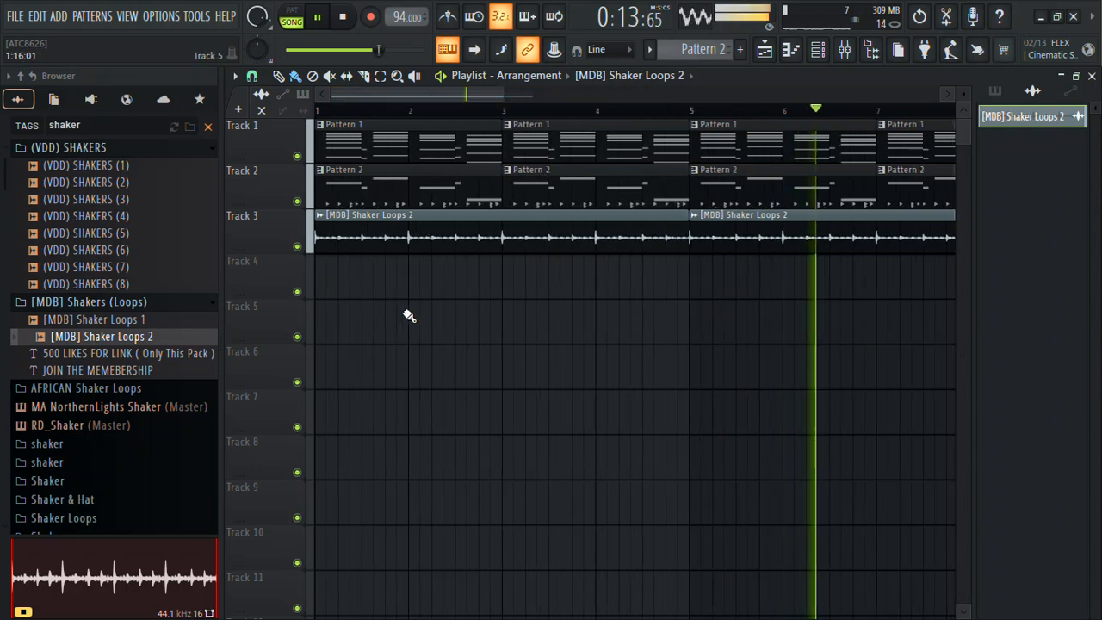
drag(322, 218, 390, 214)
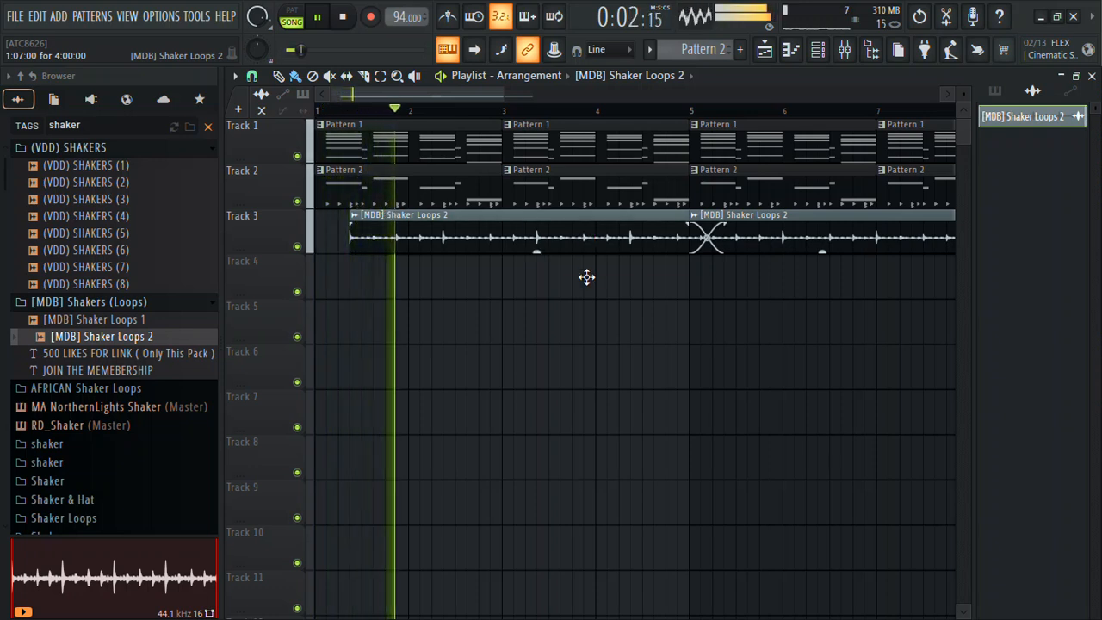
drag(586, 277, 586, 293)
Step: Slice the Track 4 shaker clip at bar 5 and move the cut-off end to the start of bar 1
click(363, 76)
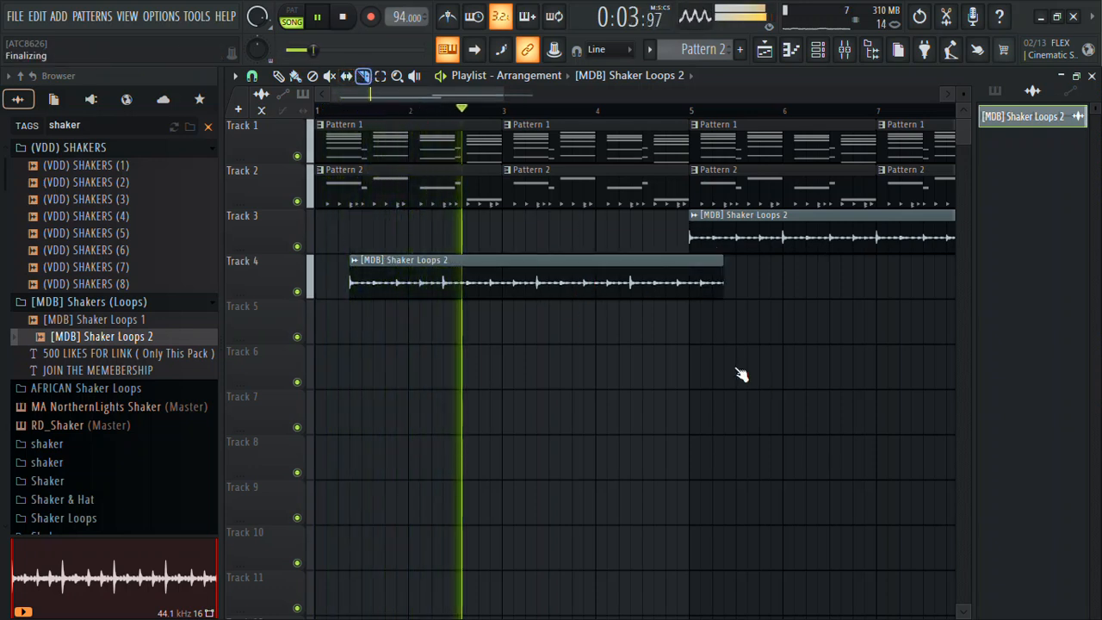
click(693, 276)
click(295, 77)
drag(710, 278, 336, 278)
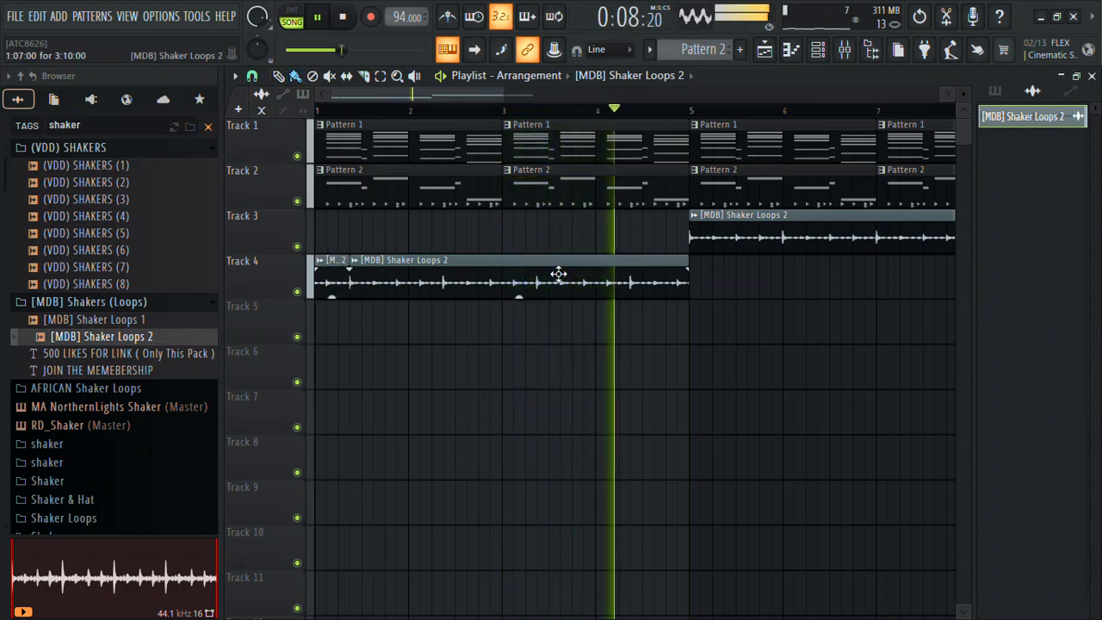
Step: Replace the Track 3 shaker clip at bar 5 with a copy of the Track 4 slices, gathering all slices on Track 3
right_click(718, 225)
drag(680, 256, 283, 273)
key(shift+Up)
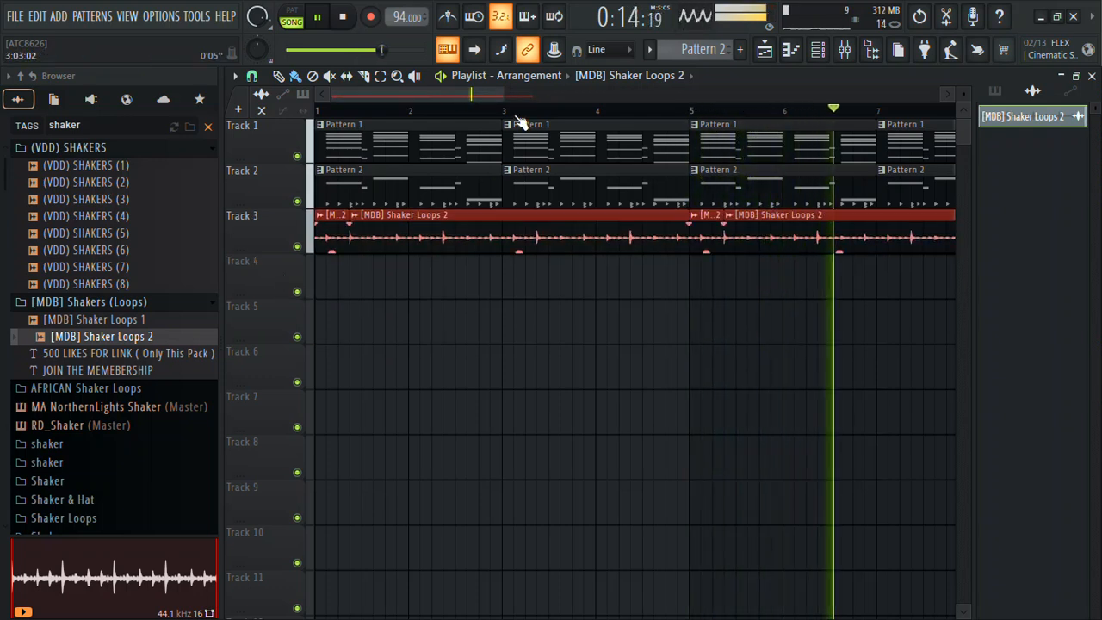
Step: Open the channel rack and filter it to the Unsorted channels
drag(502, 94, 648, 95)
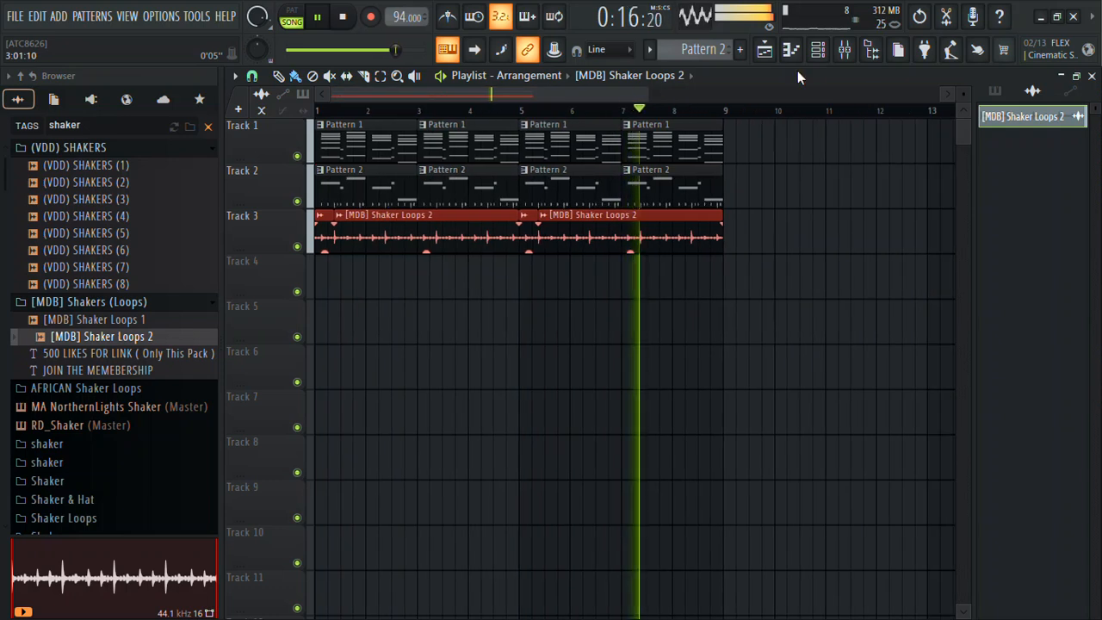
click(818, 49)
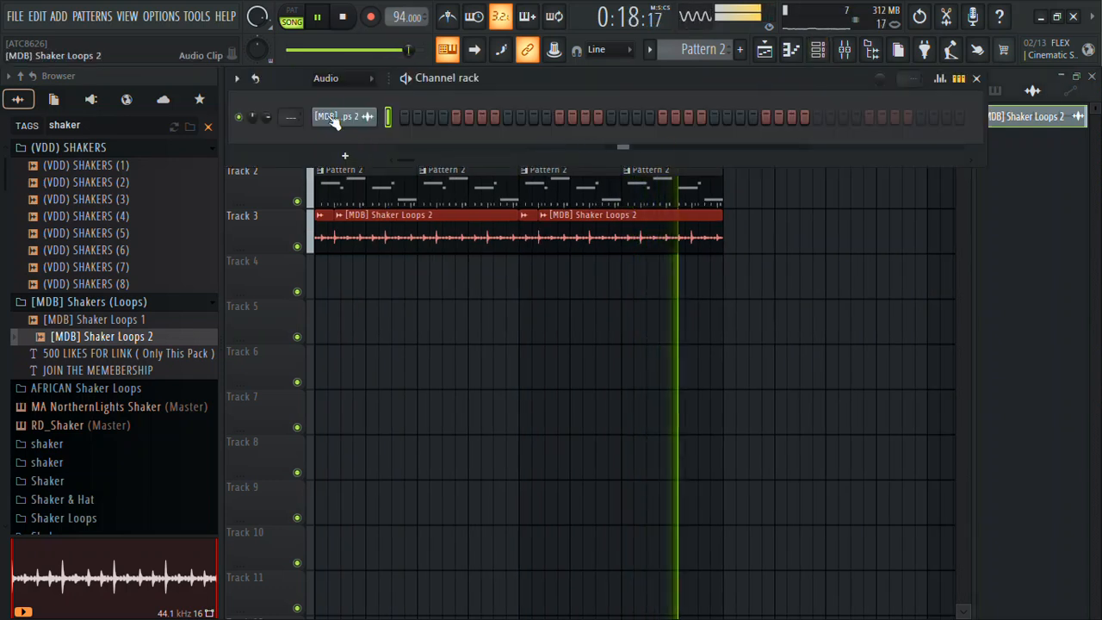
click(327, 78)
click(327, 141)
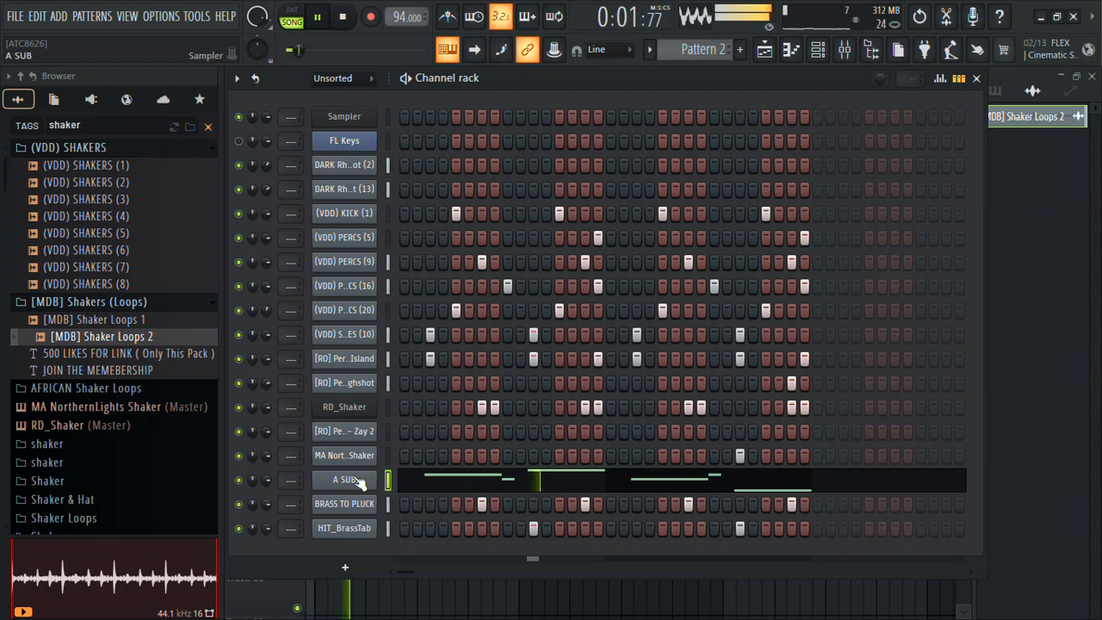
Step: Inspect the volume envelope settings of the A SUB channel
click(355, 479)
click(190, 241)
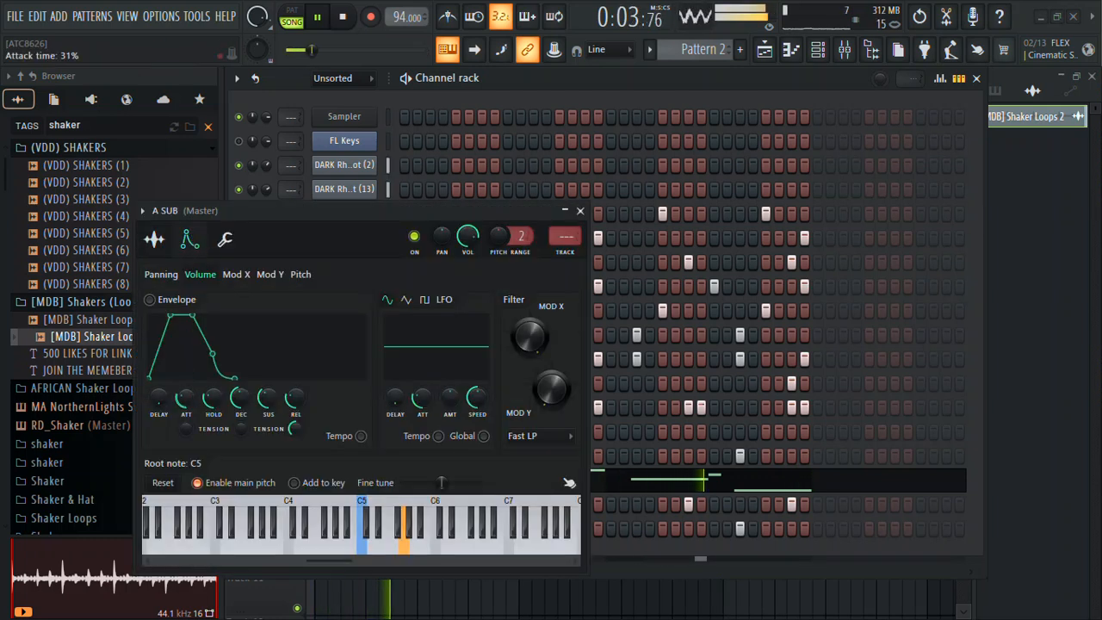
click(582, 211)
Step: Try the A SUB bass line one octave higher with a shortened first note, and bring it back down an octave
click(462, 477)
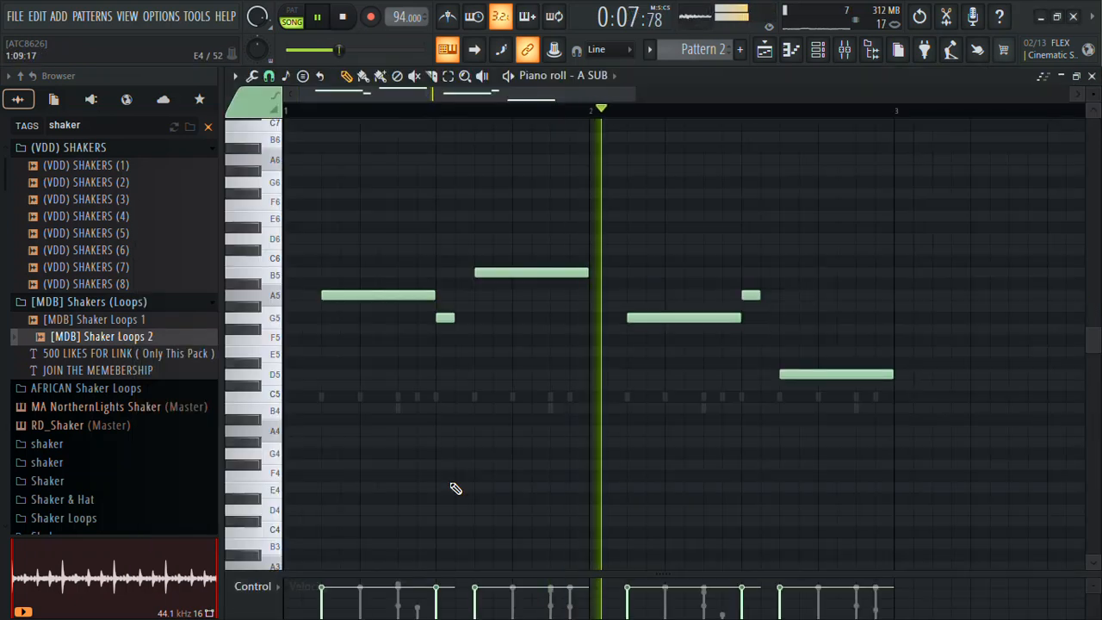
drag(435, 296, 417, 299)
key(ctrl+Up)
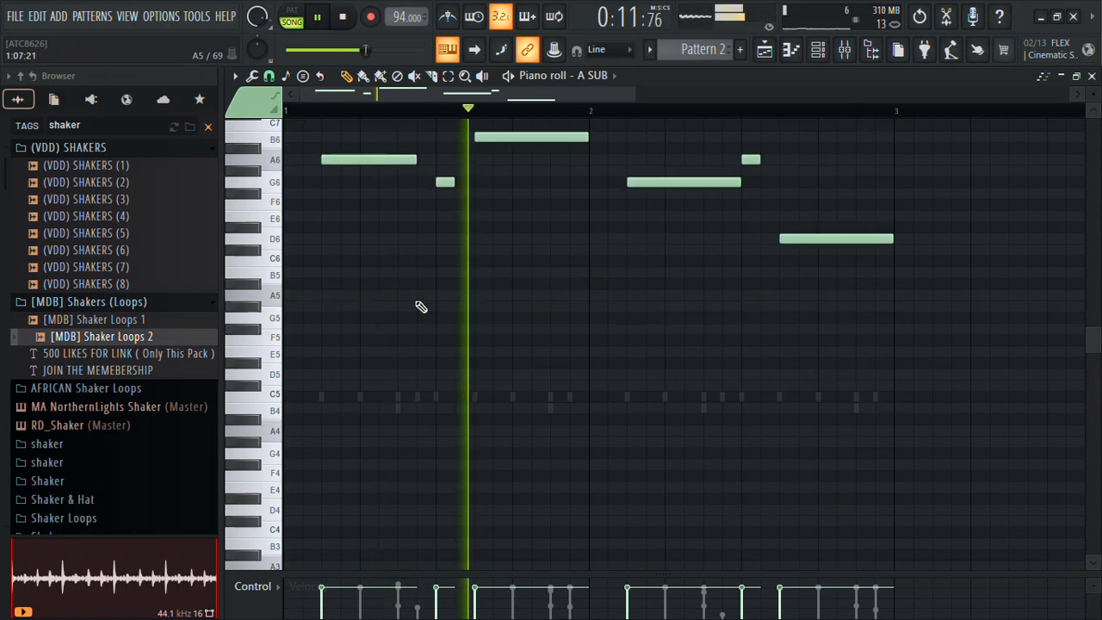
scroll(421, 306, up, 1)
scroll(421, 307, up, 3)
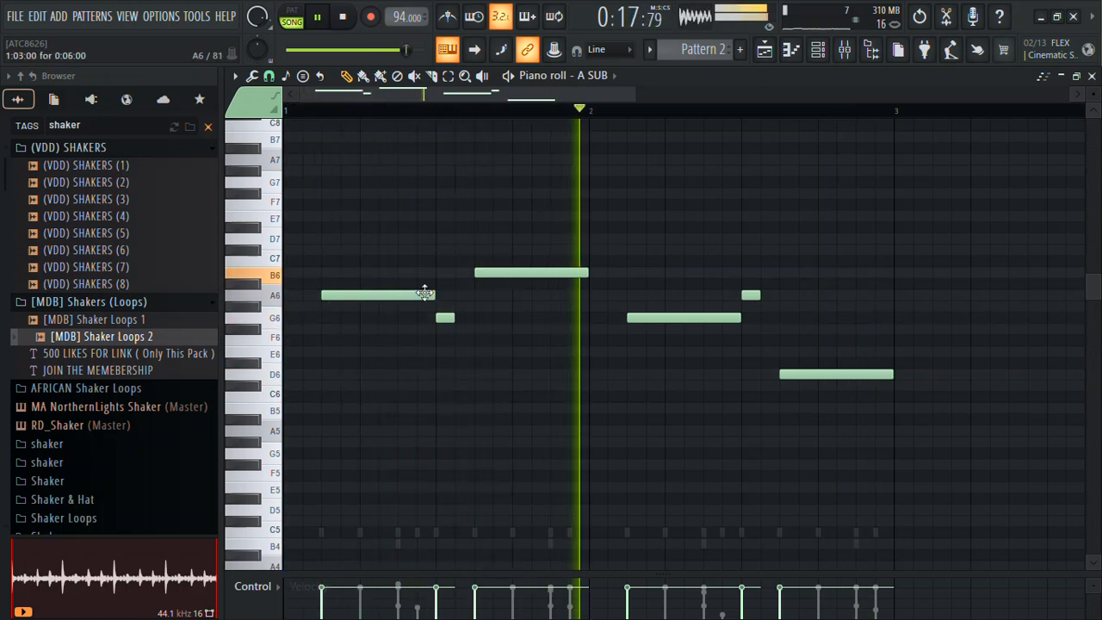
key(ctrl+Down)
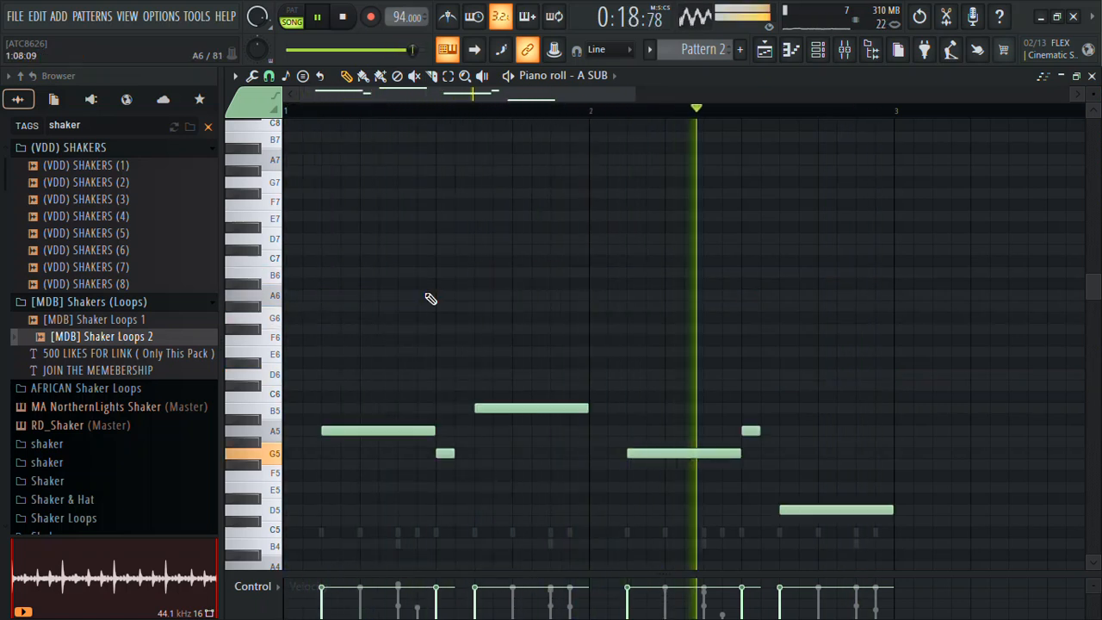
Step: Return to the playlist and save the project in a new project folder as "Ntate Stunna Church Vibes"
click(764, 50)
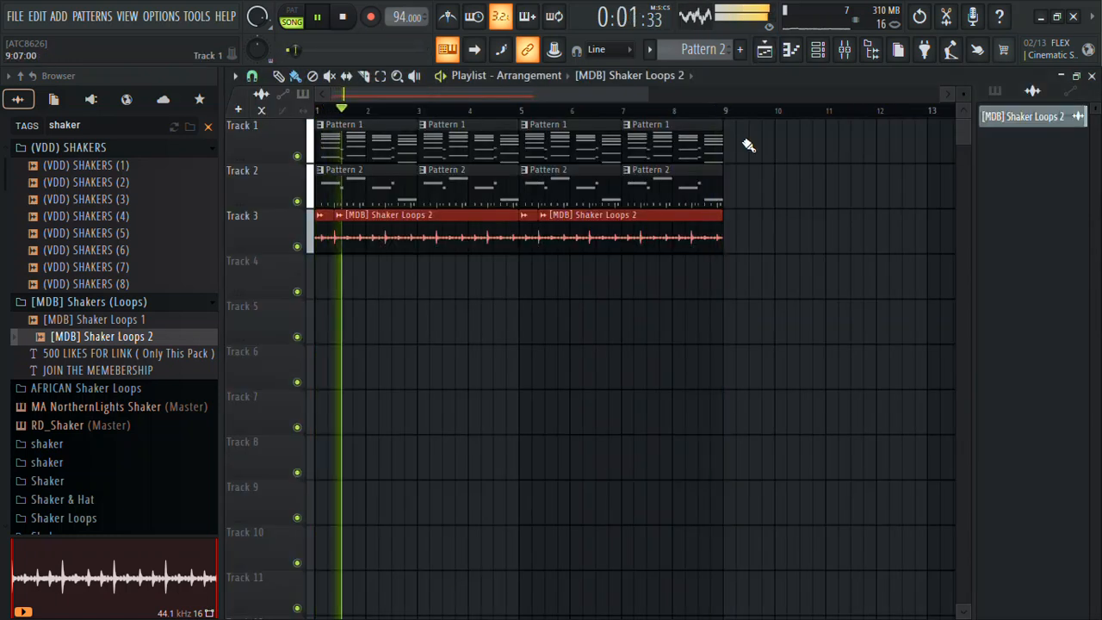
key(ctrl+s)
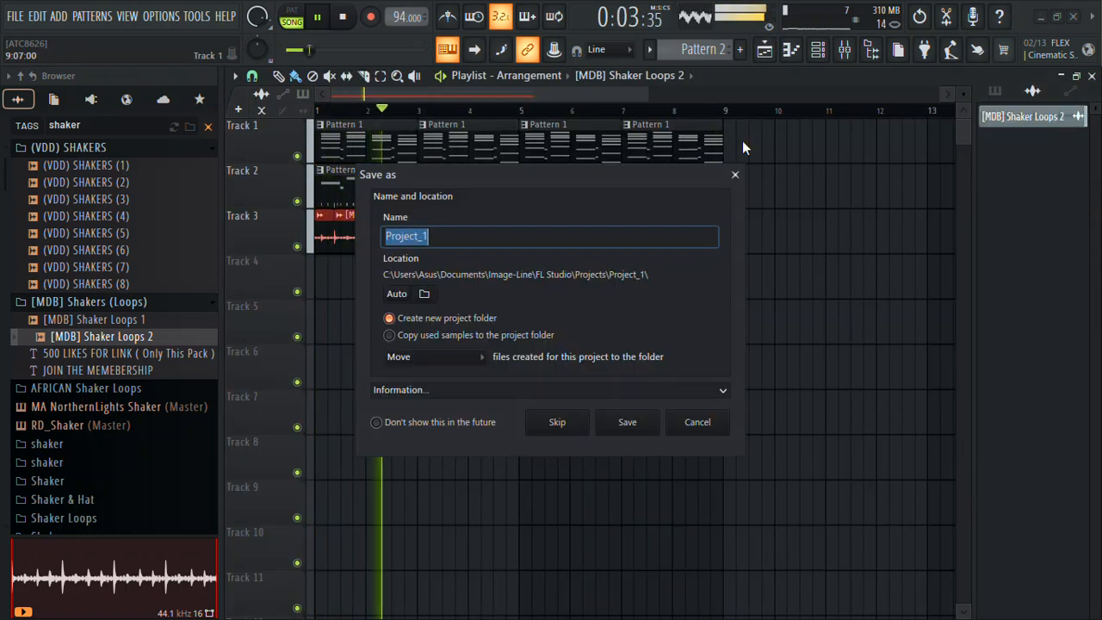
text(N)
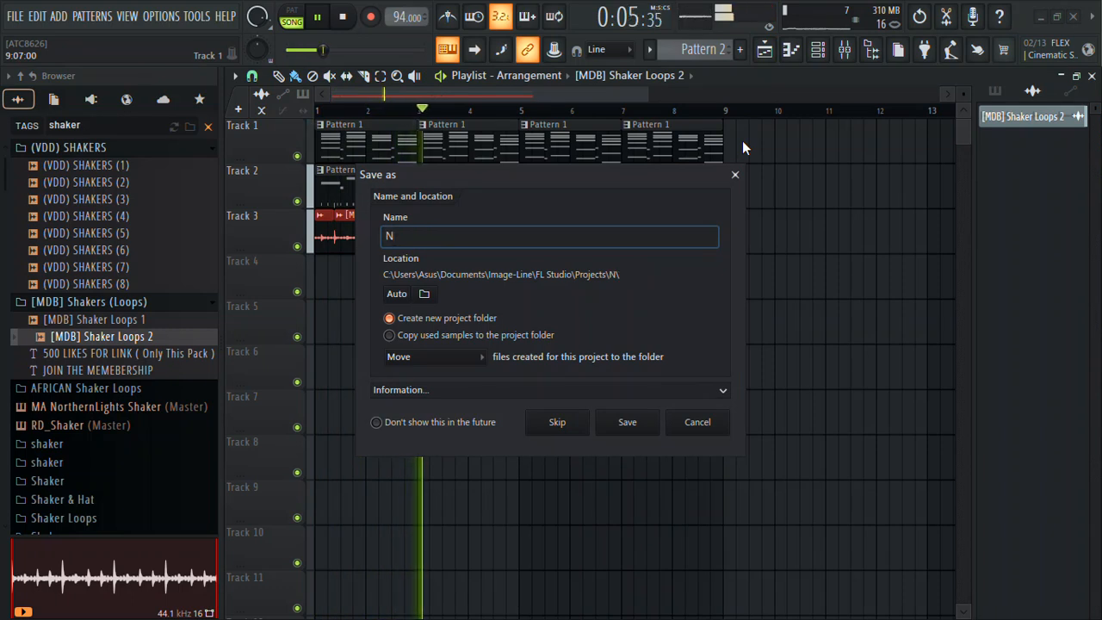
text(tate S)
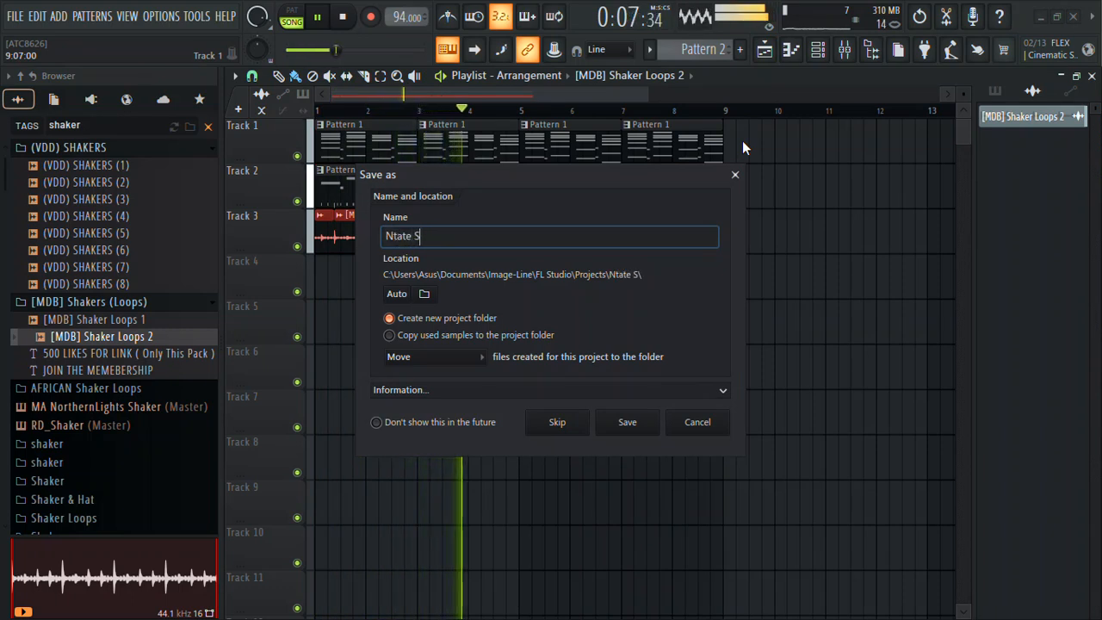
text(tunna )
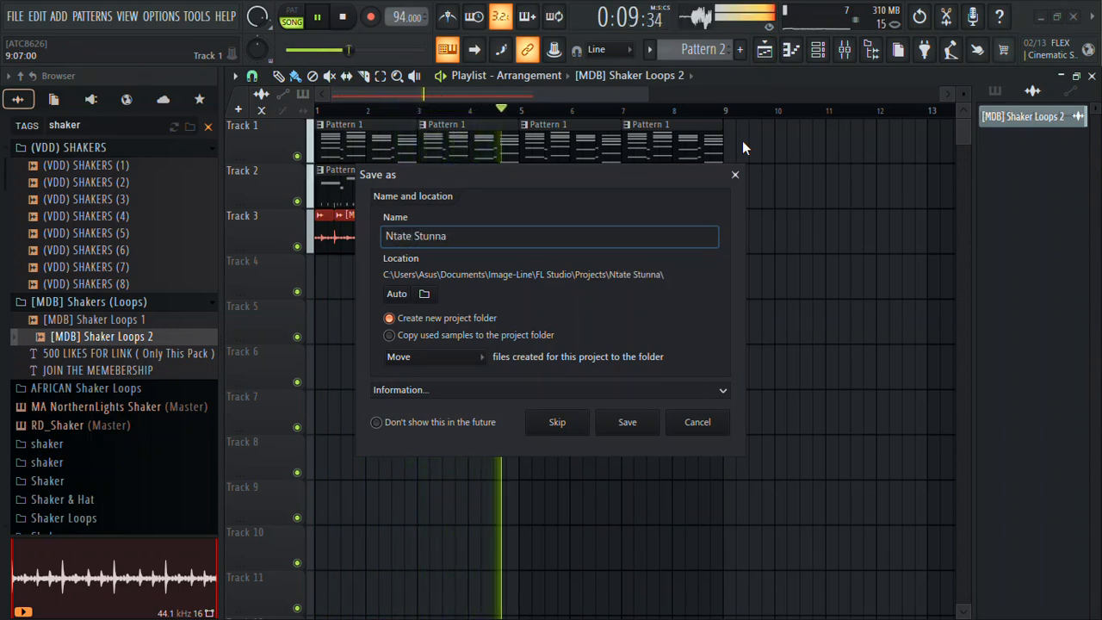
text(C)
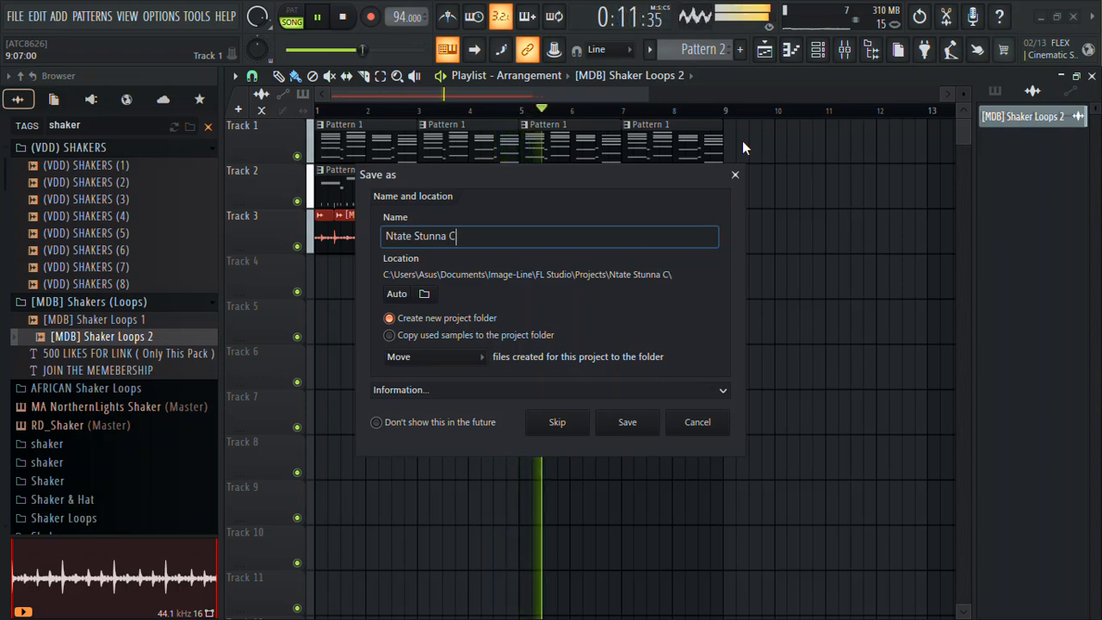
text(hurch v)
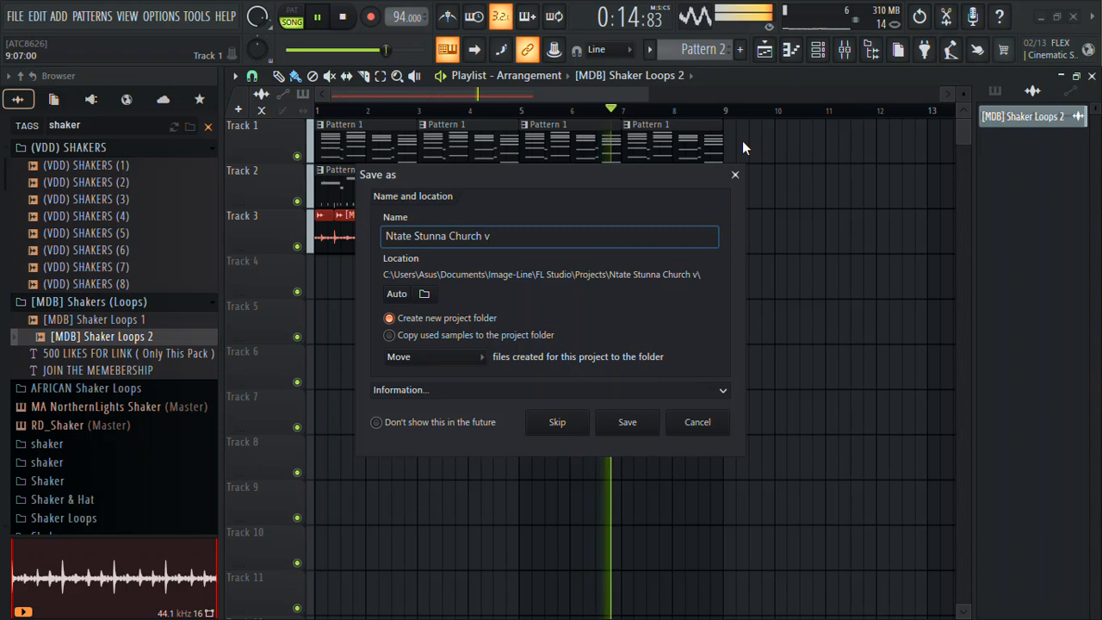
key(BackSpace)
text(Vibes)
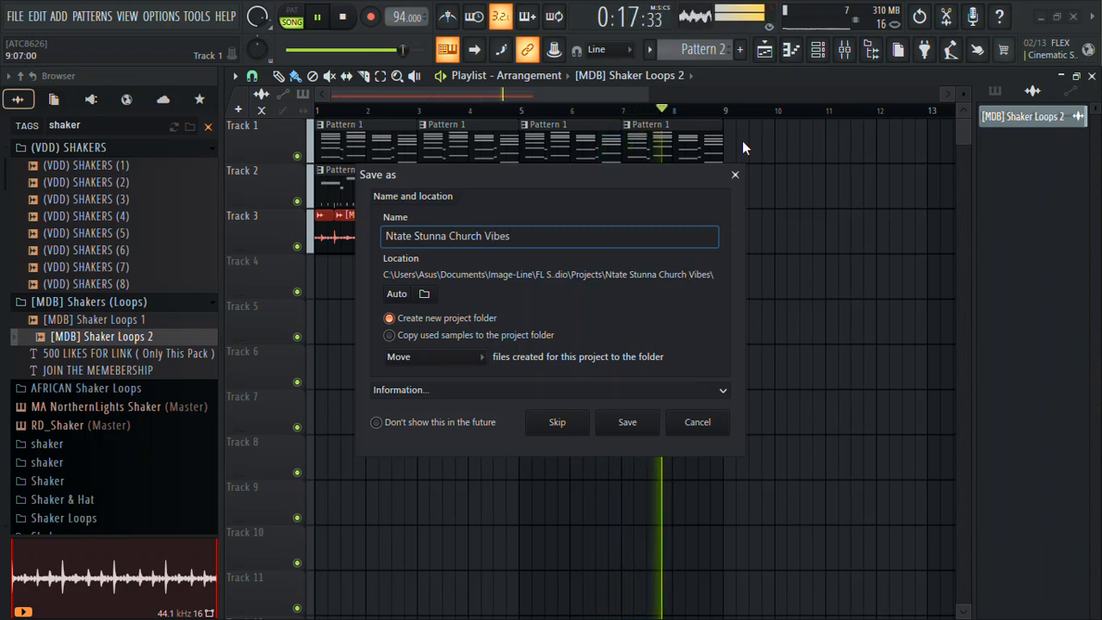
key(Return)
key(space)
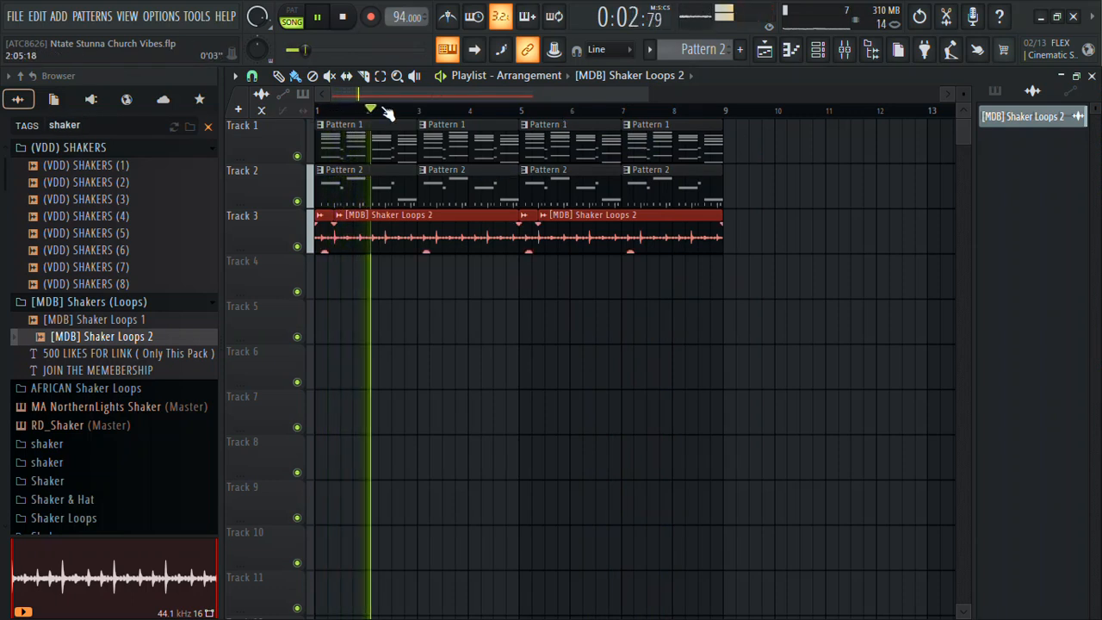
key(ctrl+s)
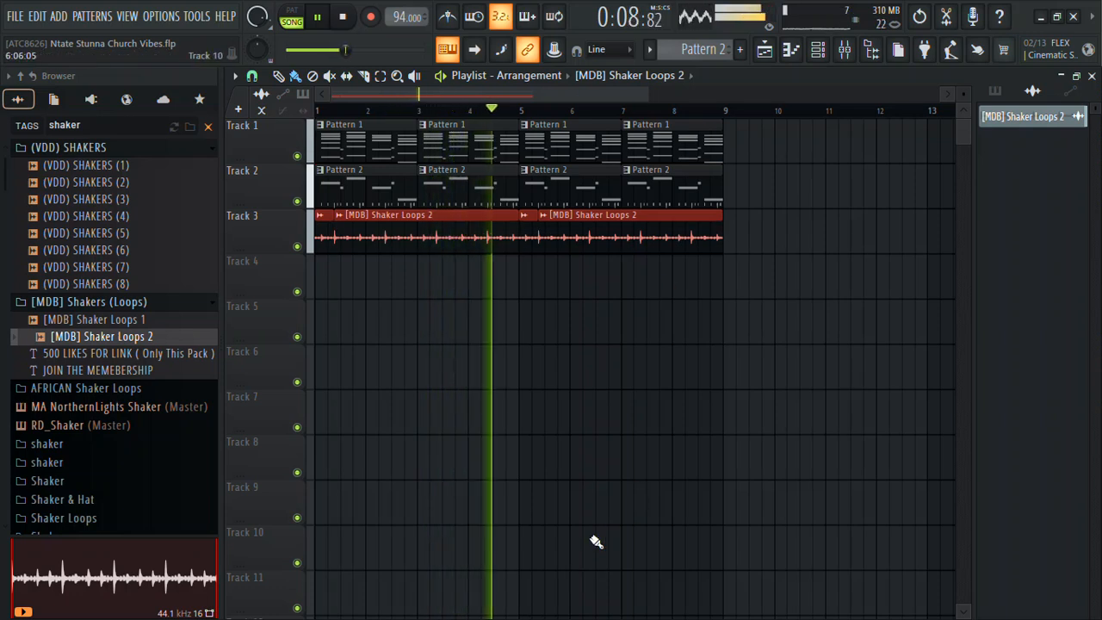
key(ctrl+b)
ctrl+click(817, 268)
right_click(701, 239)
right_click(500, 237)
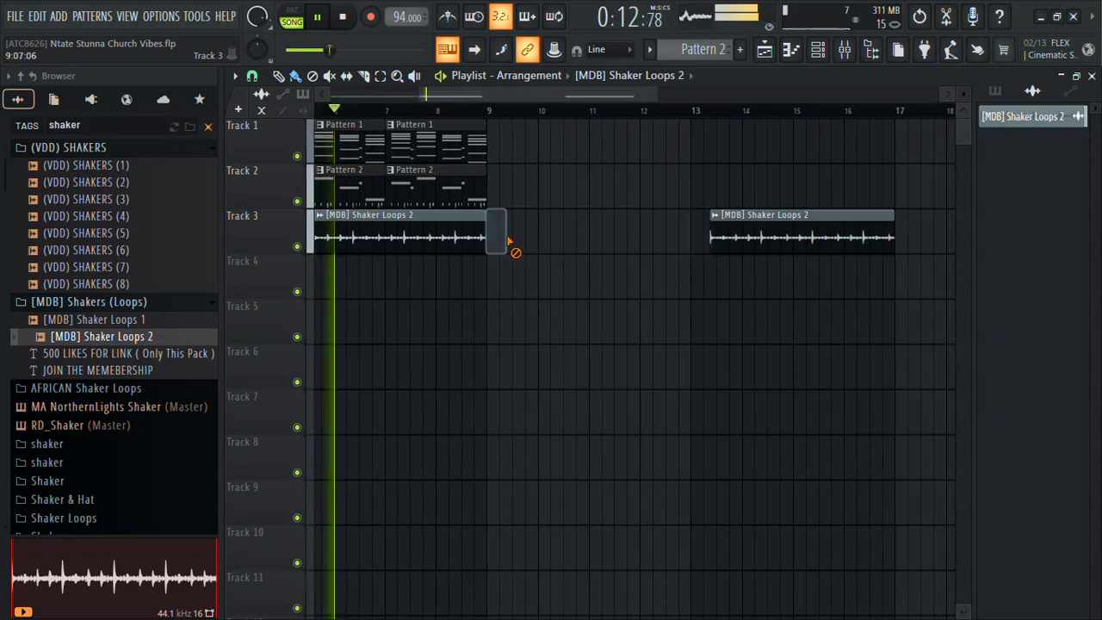
right_click(732, 236)
Step: Duplicate all clips on Tracks 1 to 3 so the eight-bar arrangement repeats from bar 9, and clear the selection
drag(629, 268, 38, 97)
key(ctrl+b)
key(ctrl+d)
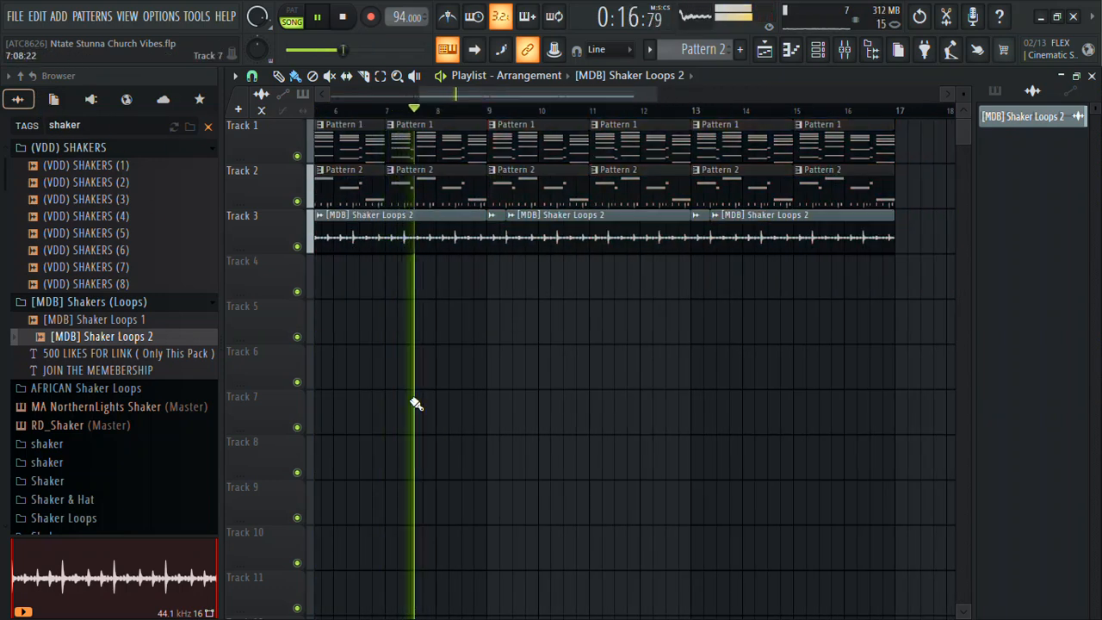